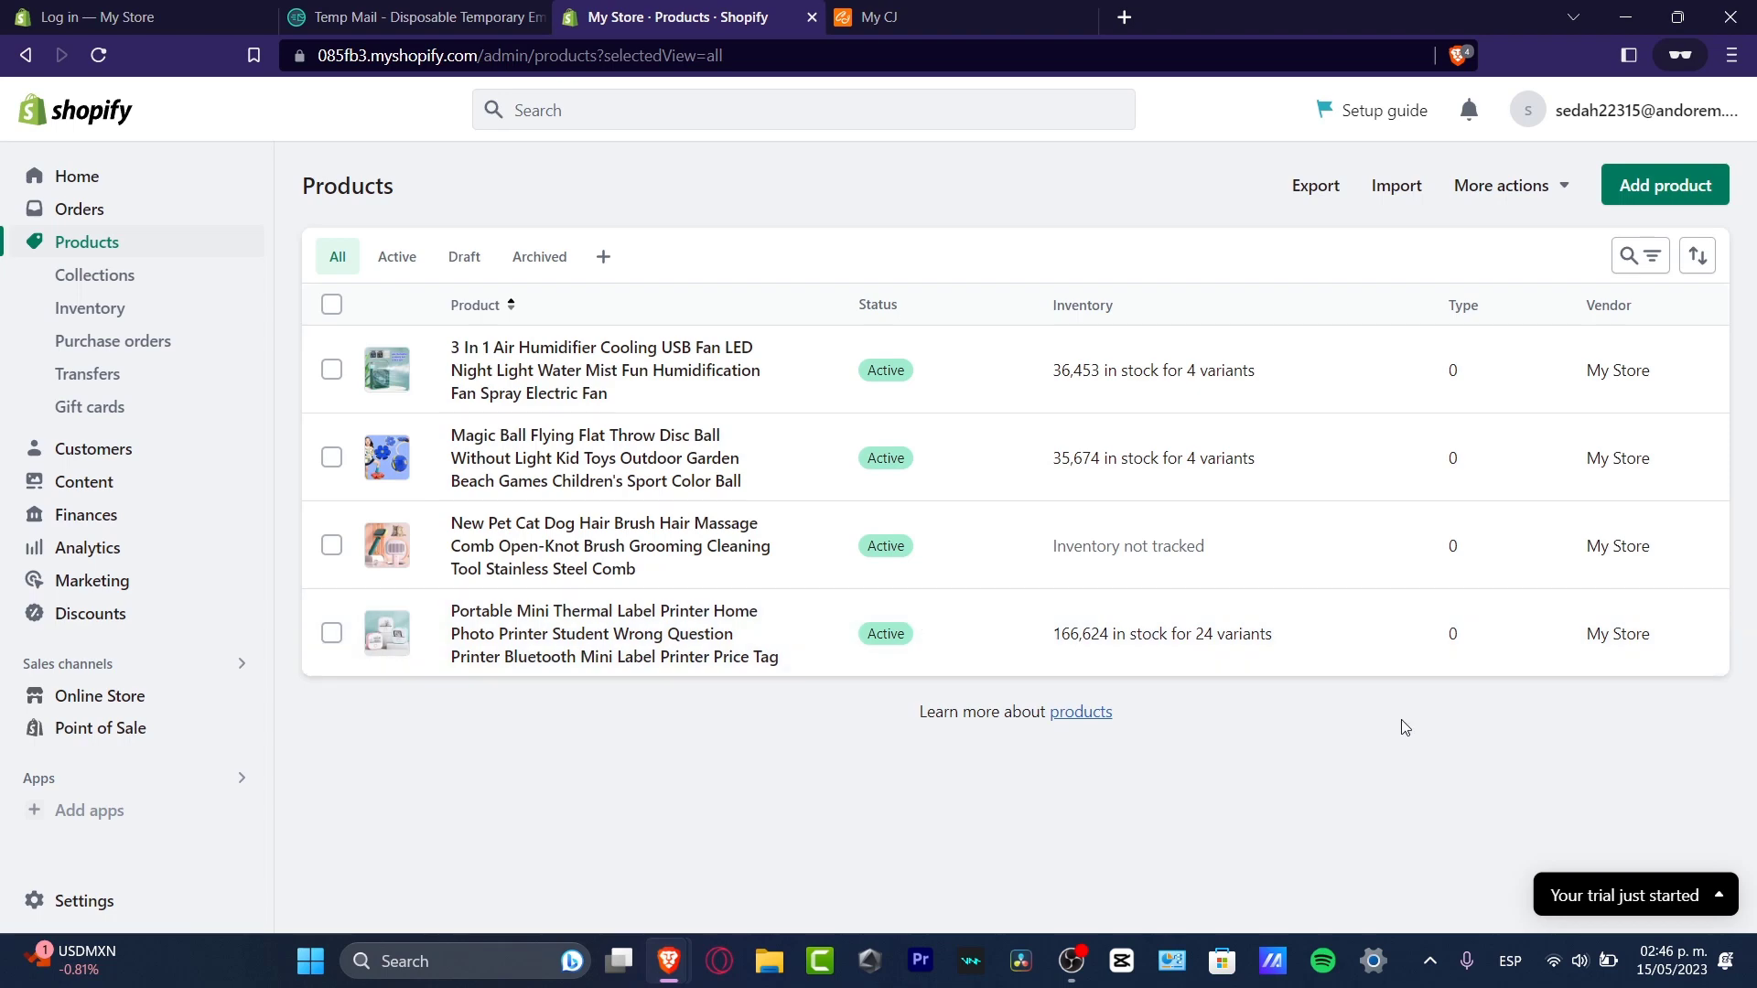
- Preview the 3 In 1 Air Humidifier product on the online store and examine its variants, description and images
click(116, 705)
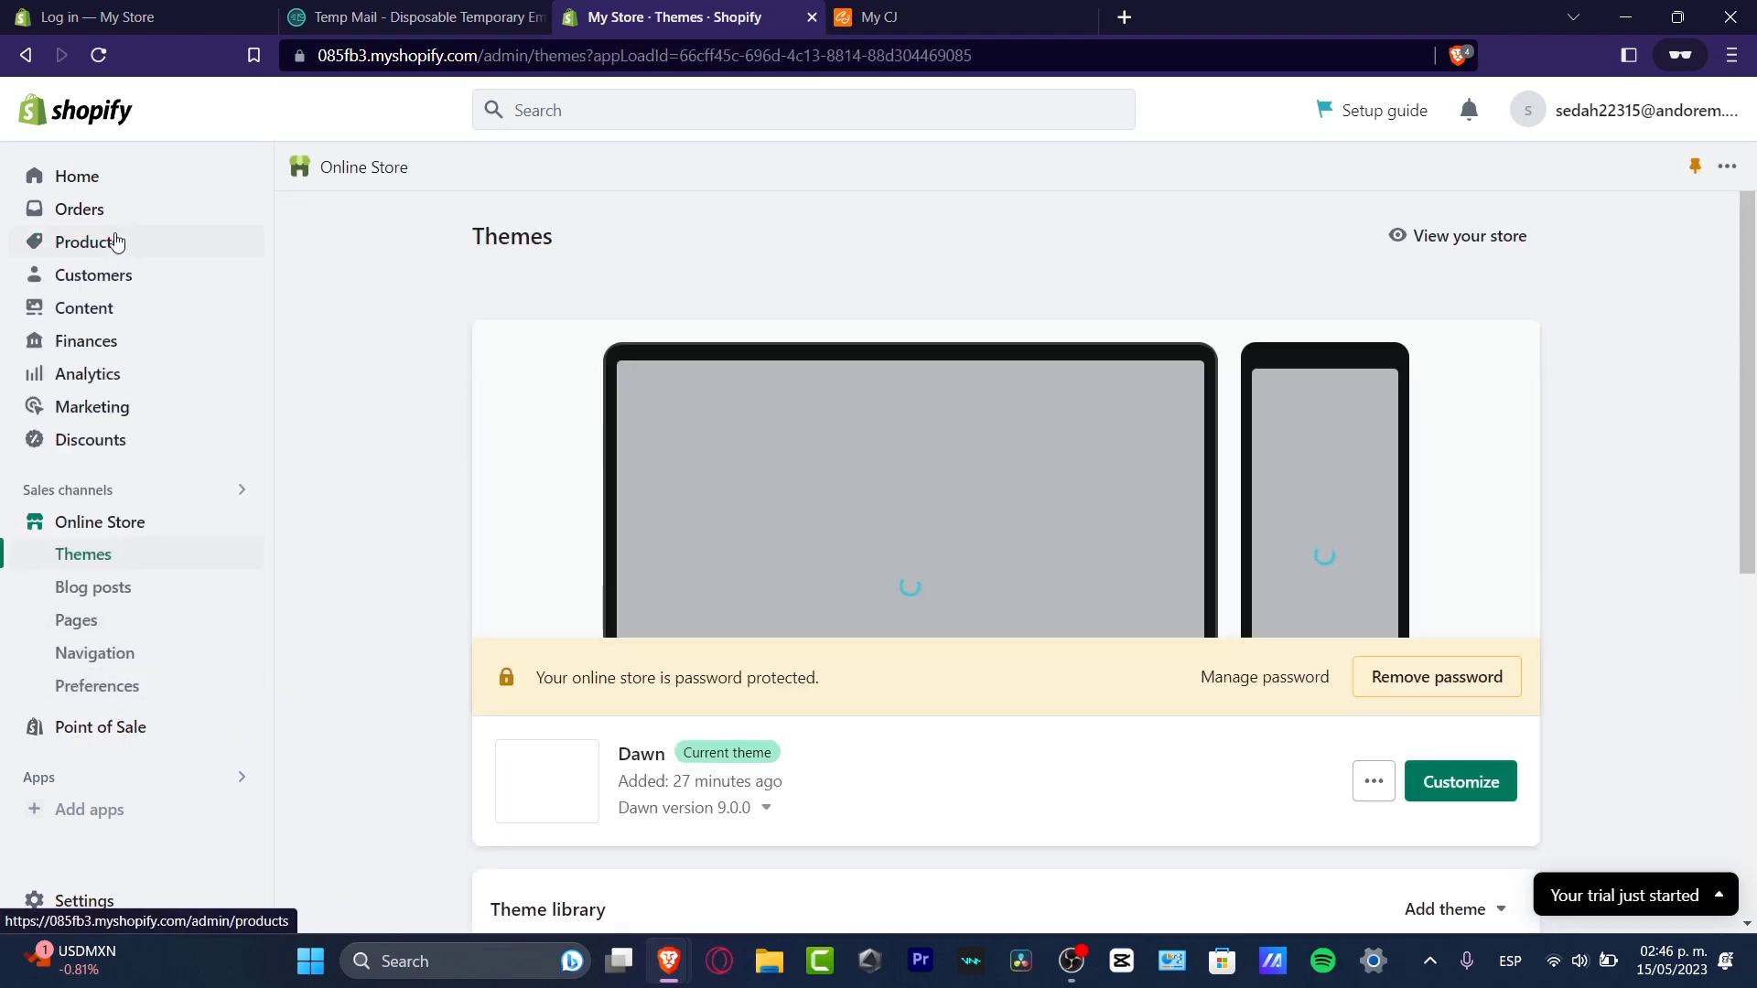
click(117, 241)
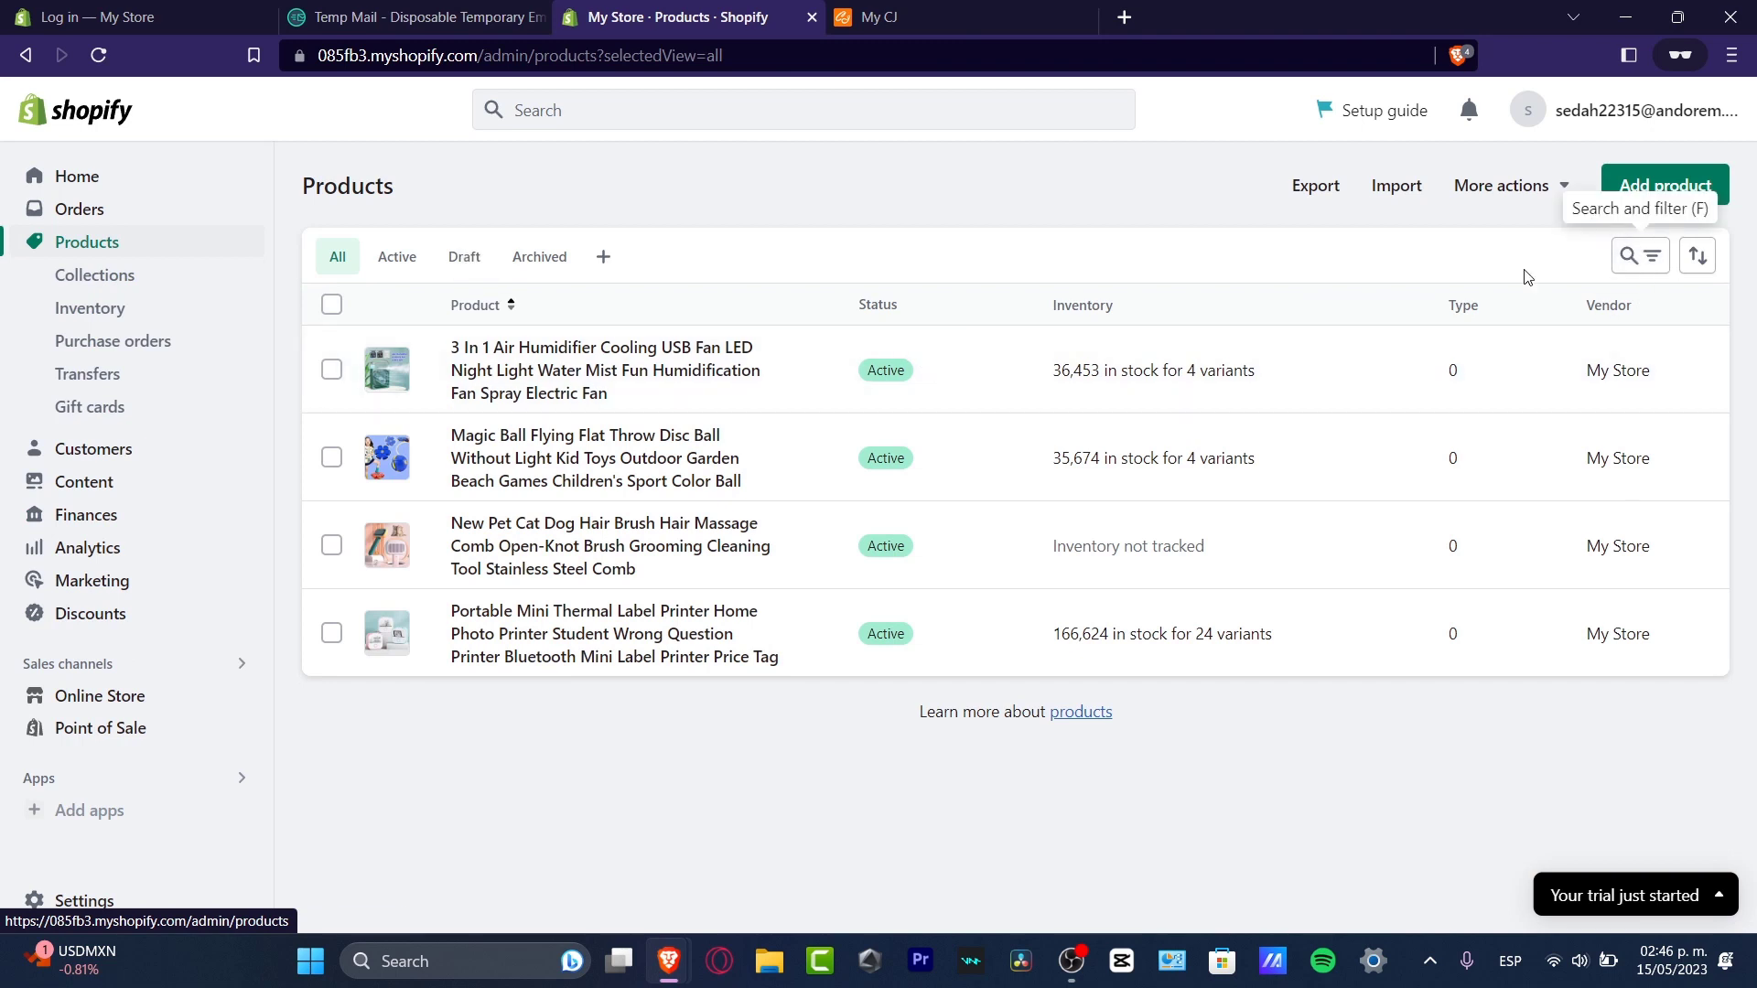
click(809, 371)
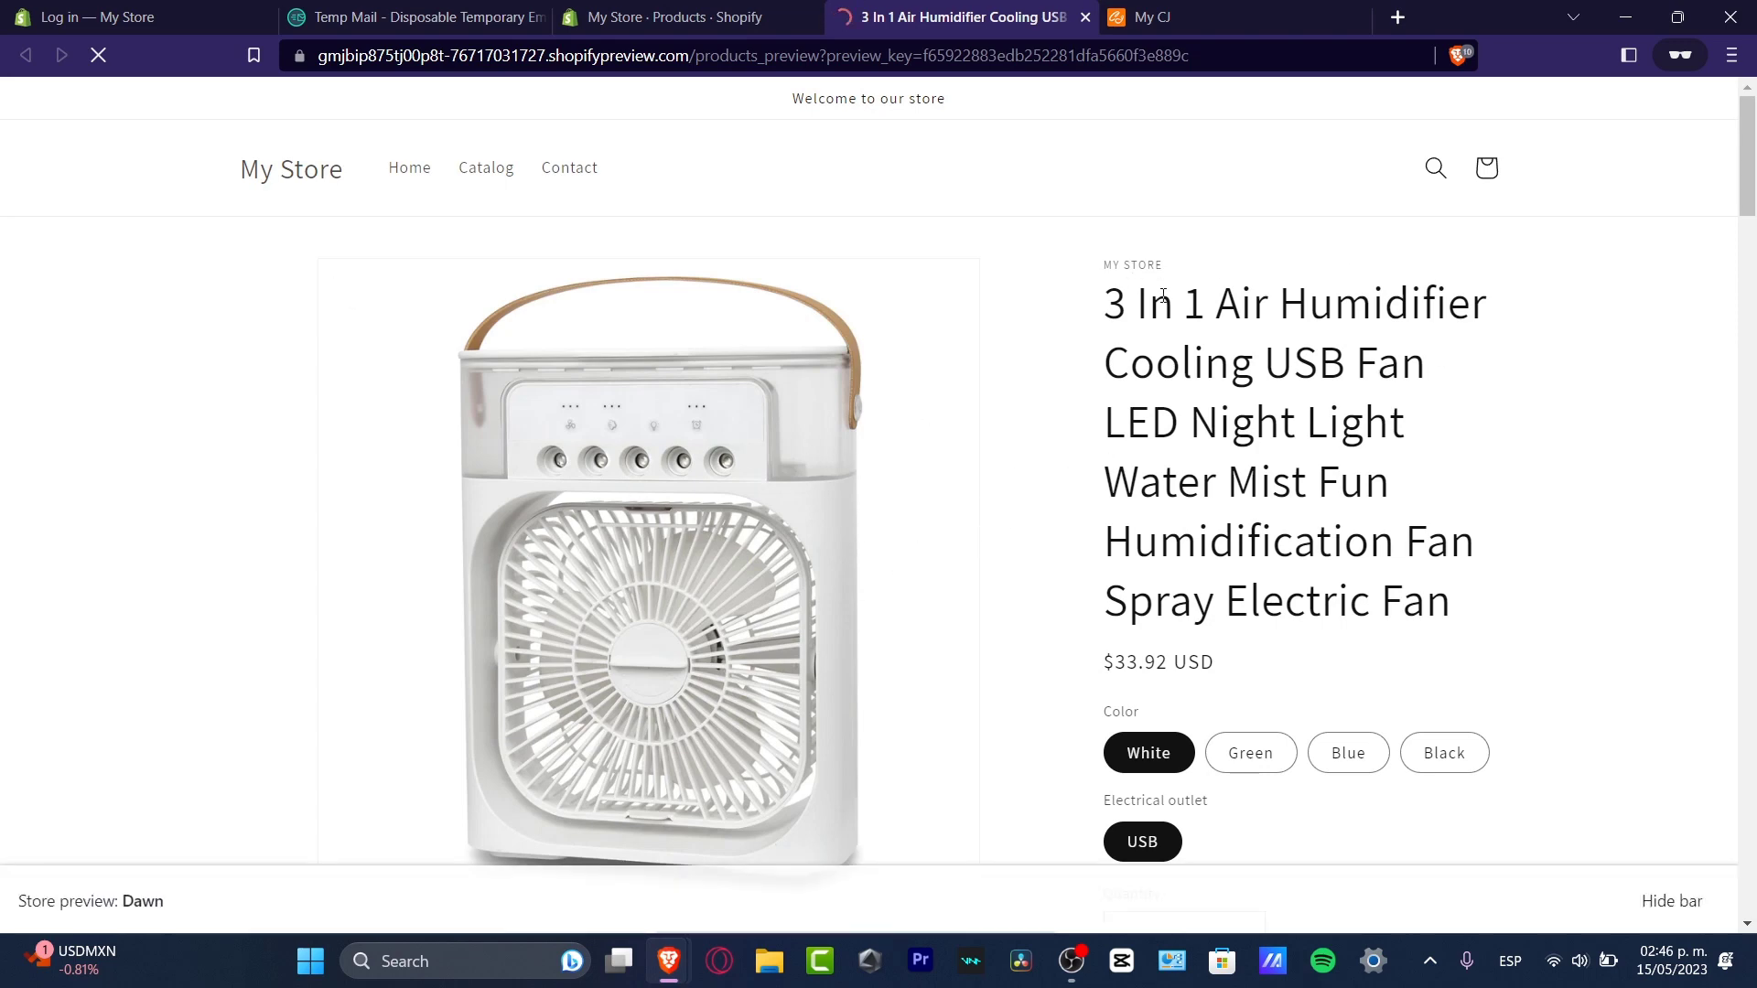
scroll(1221, 610, down, 6)
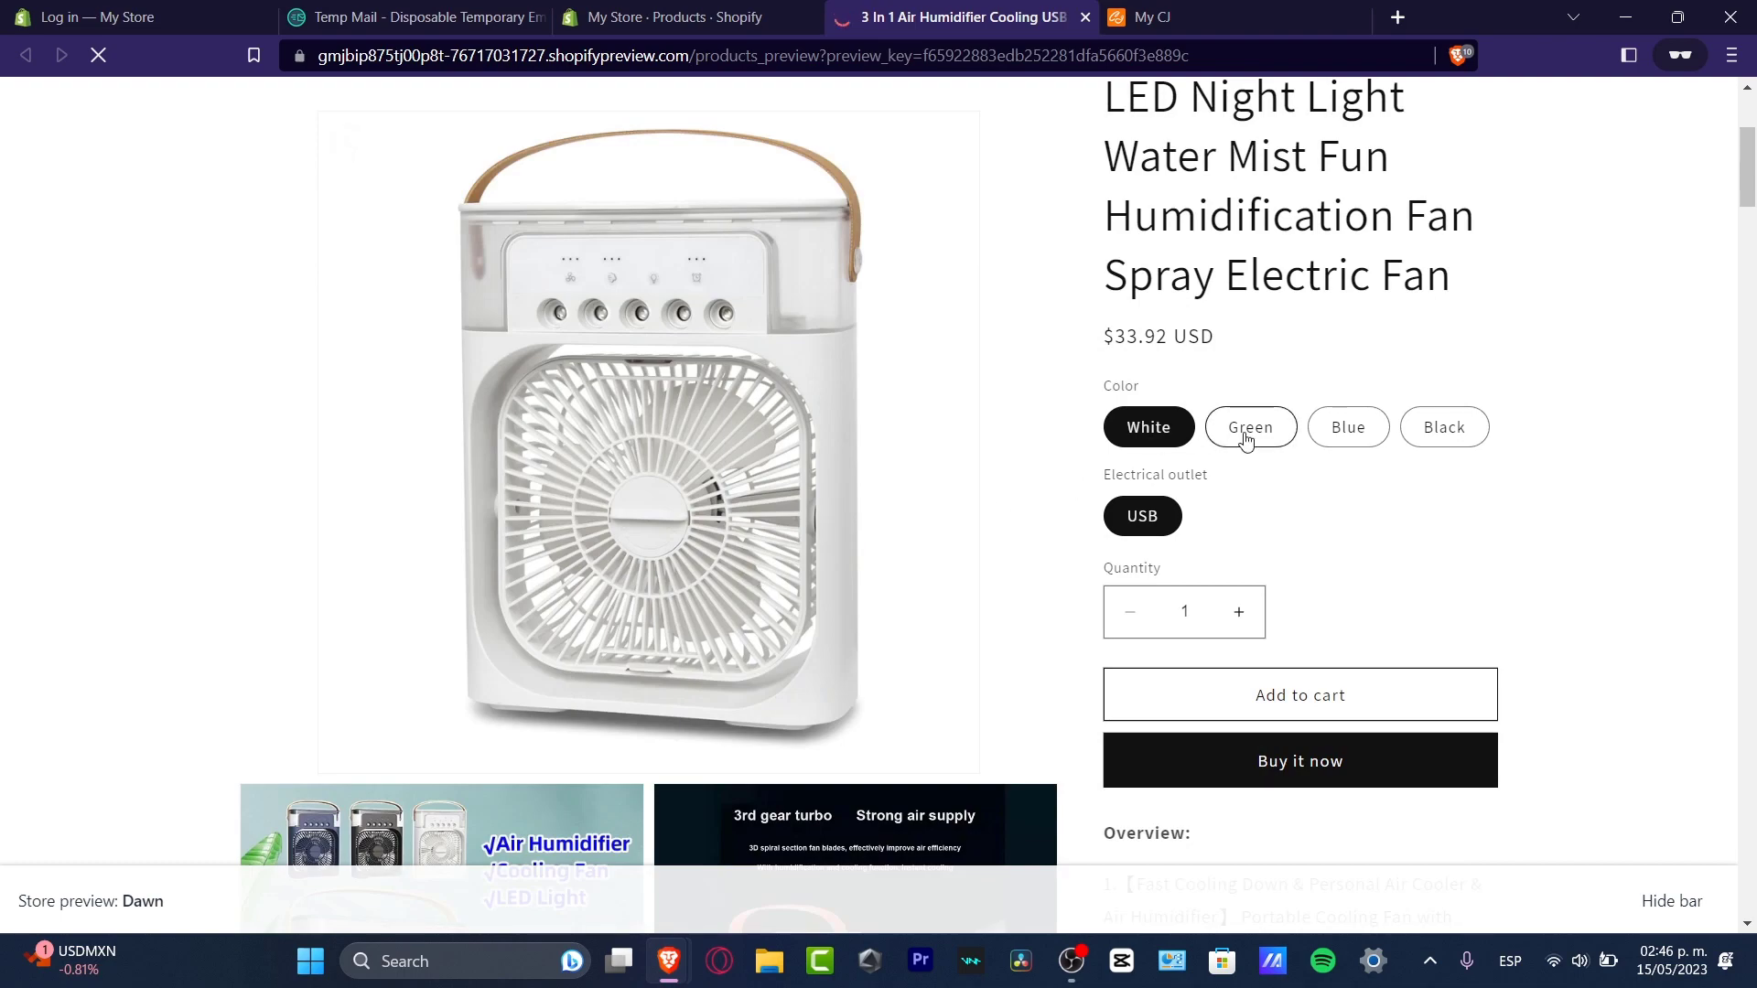
scroll(1279, 463, down, 6)
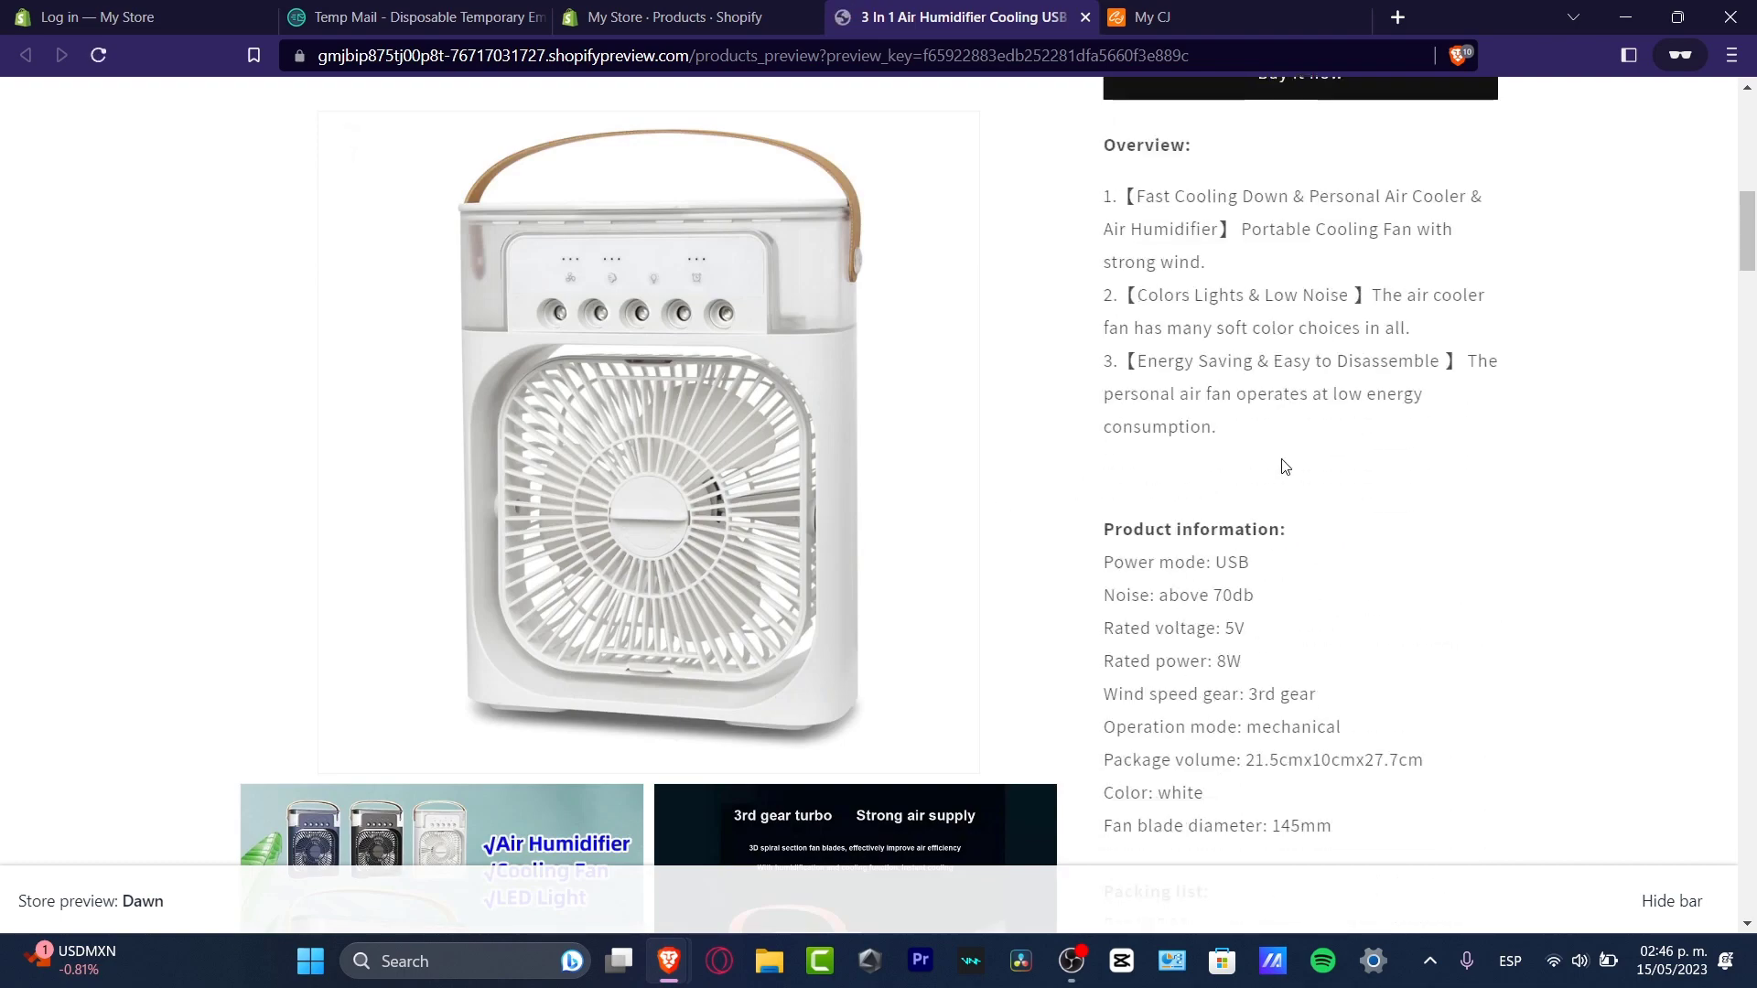
scroll(1282, 463, down, 20)
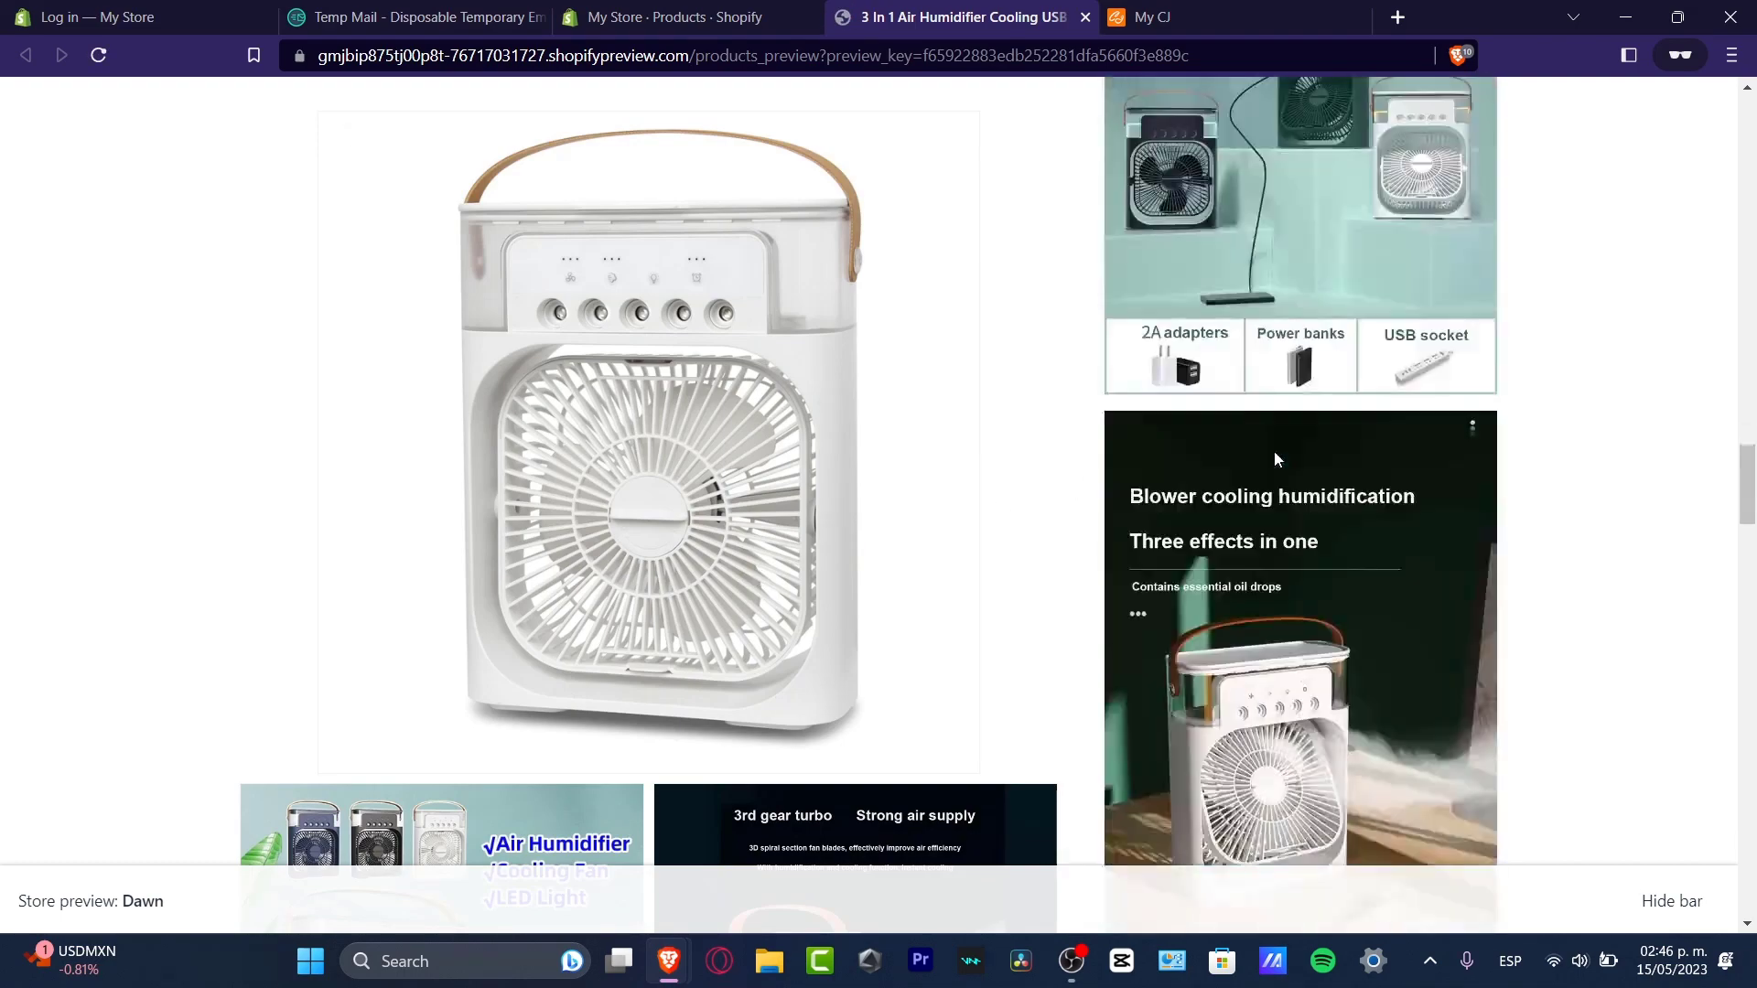
scroll(1276, 457, down, 15)
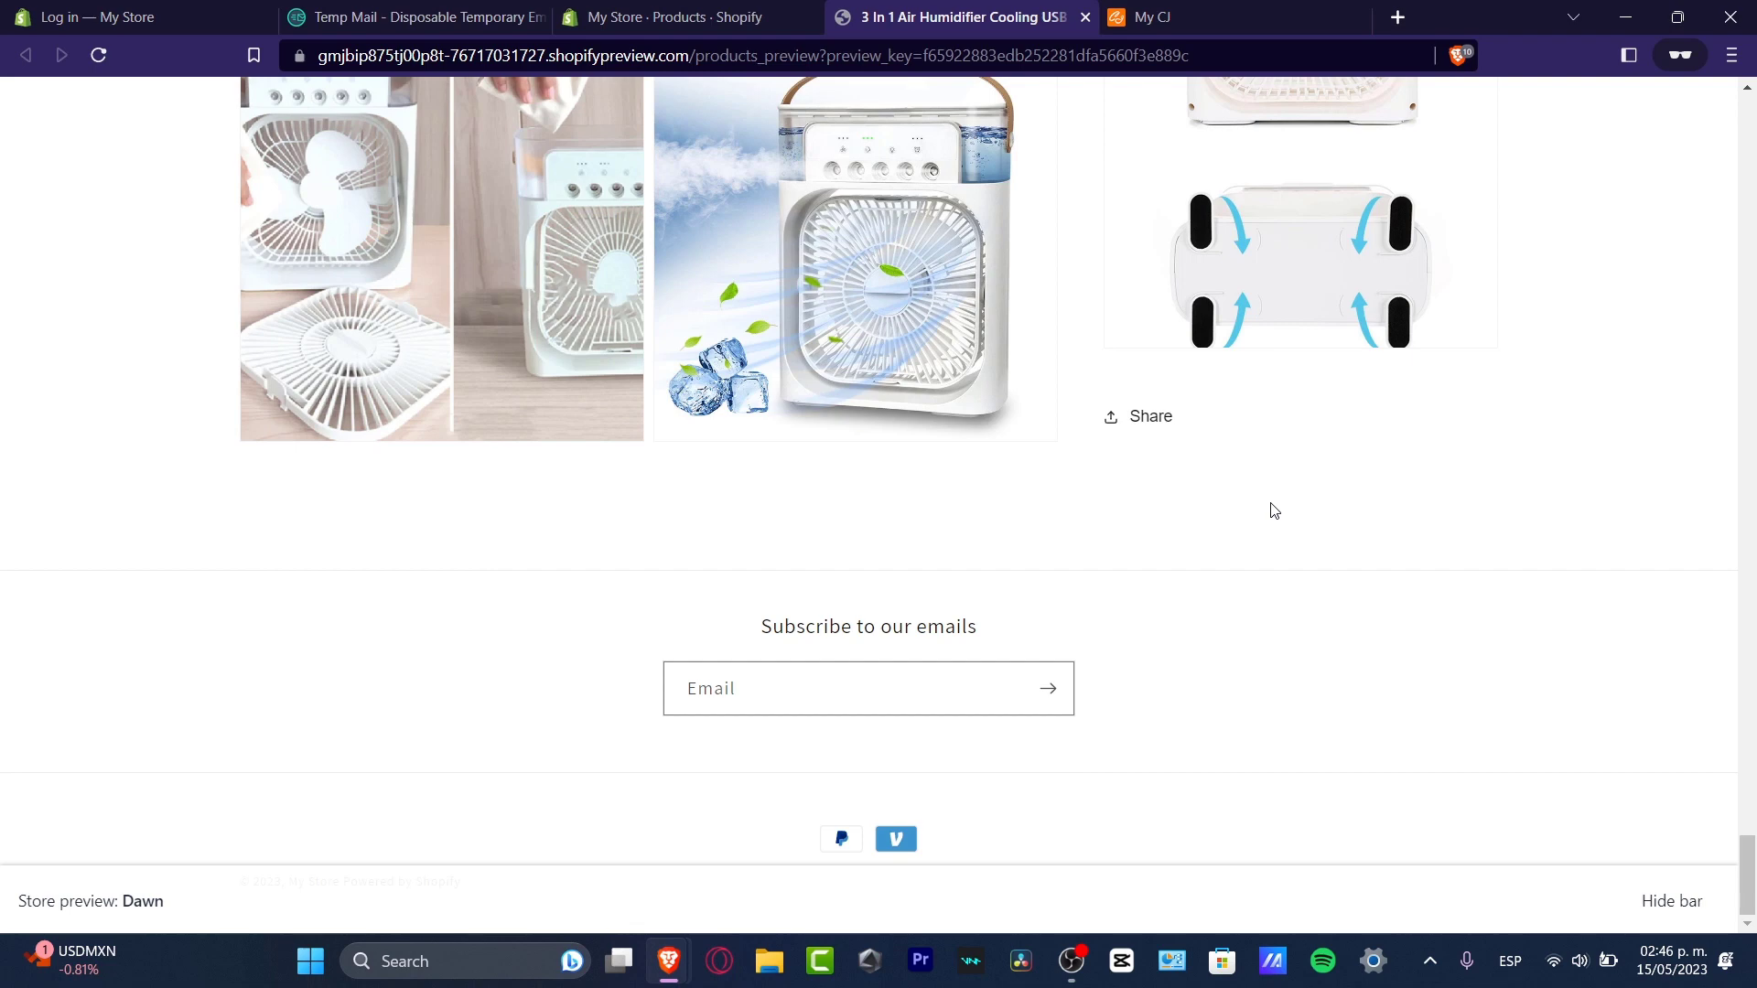
- Switch to CJdropshipping, dismiss the email verification request and open the list of product connections
click(629, 8)
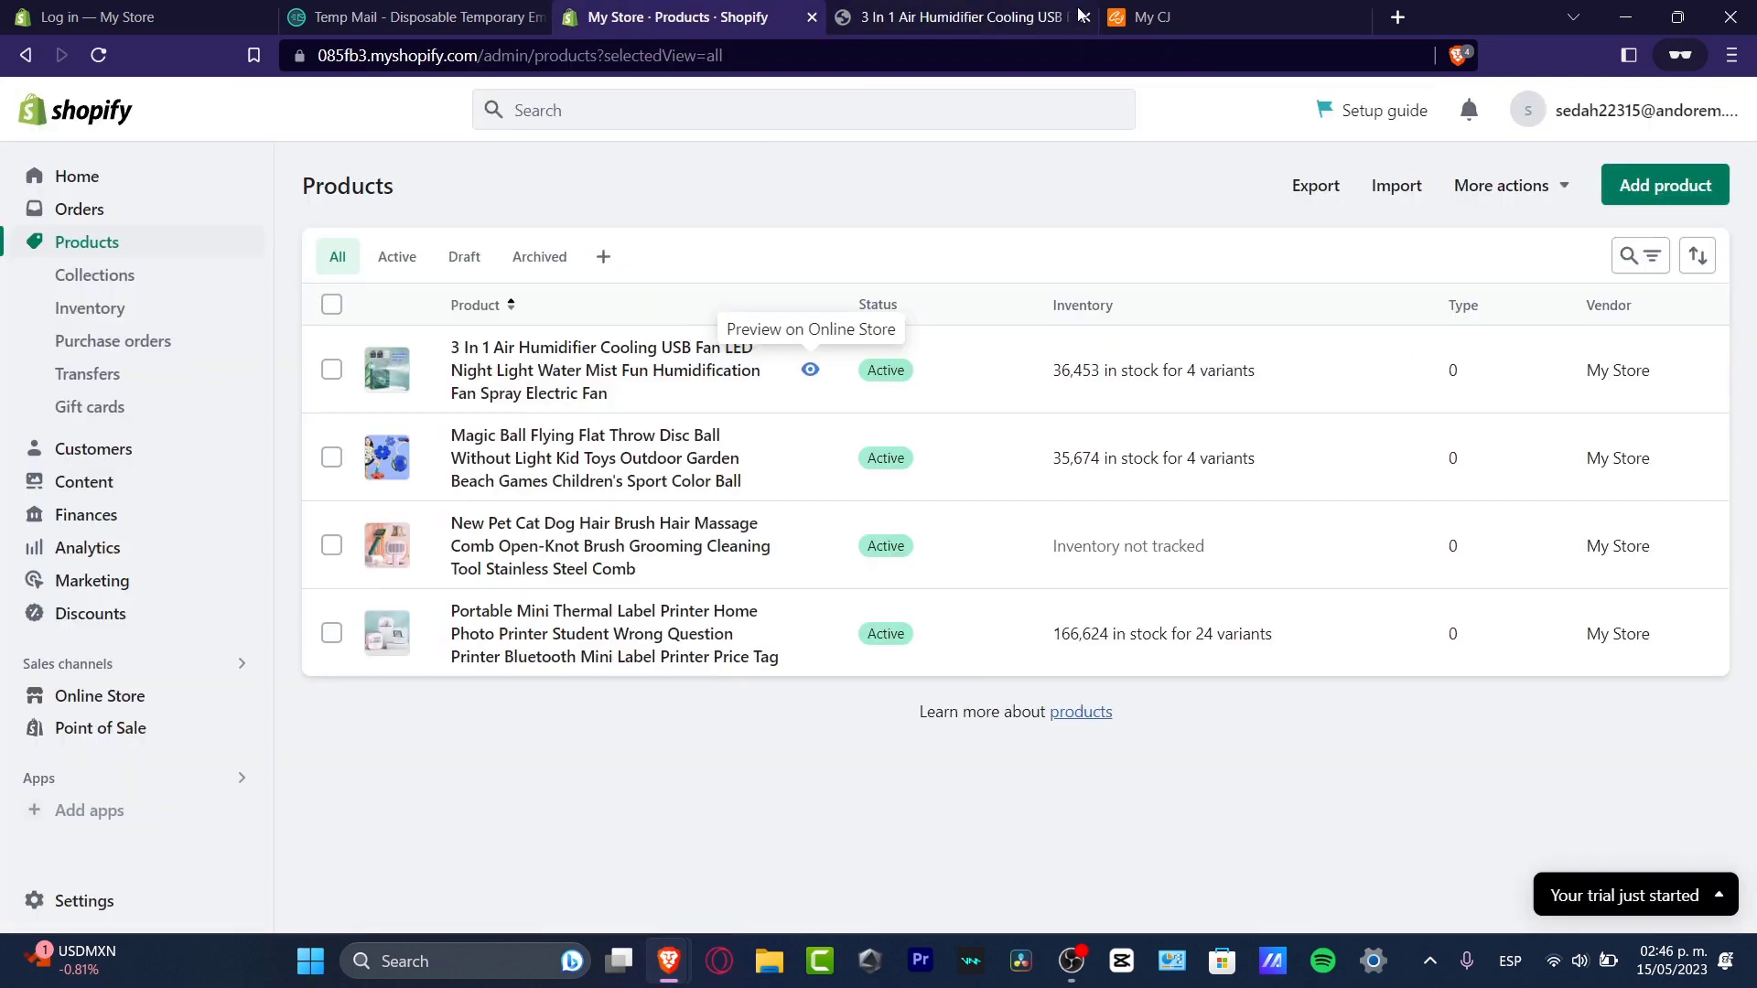
click(1164, 15)
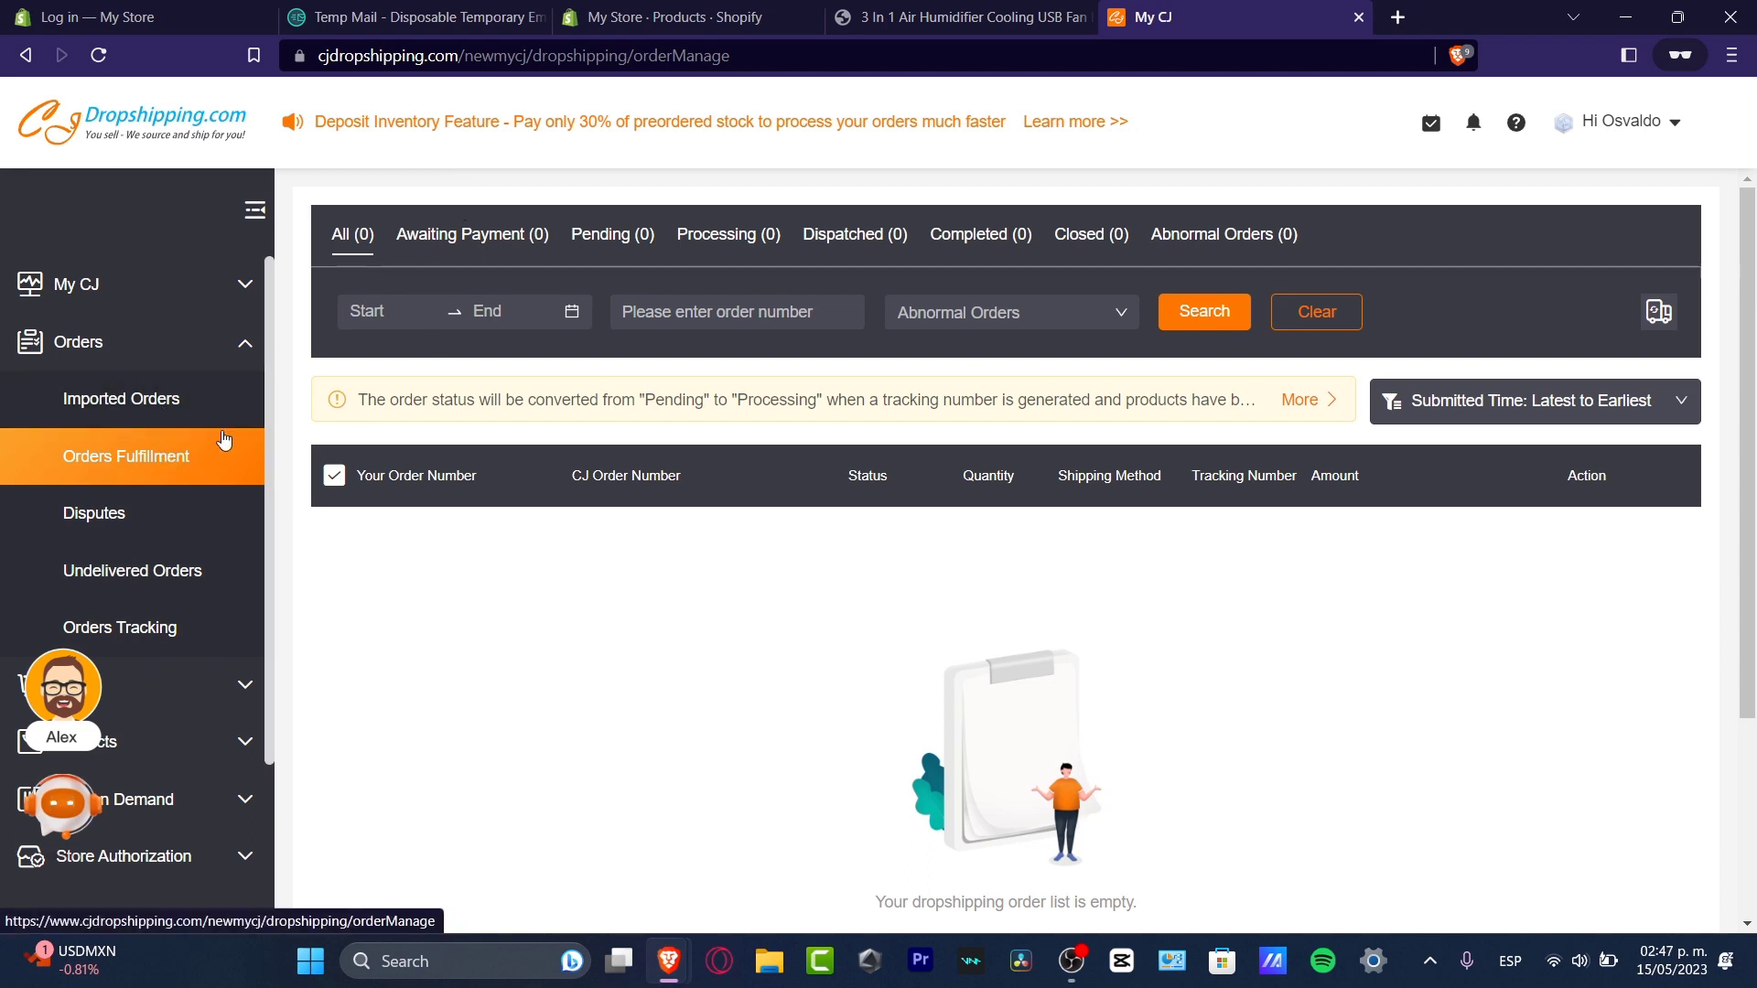
click(128, 289)
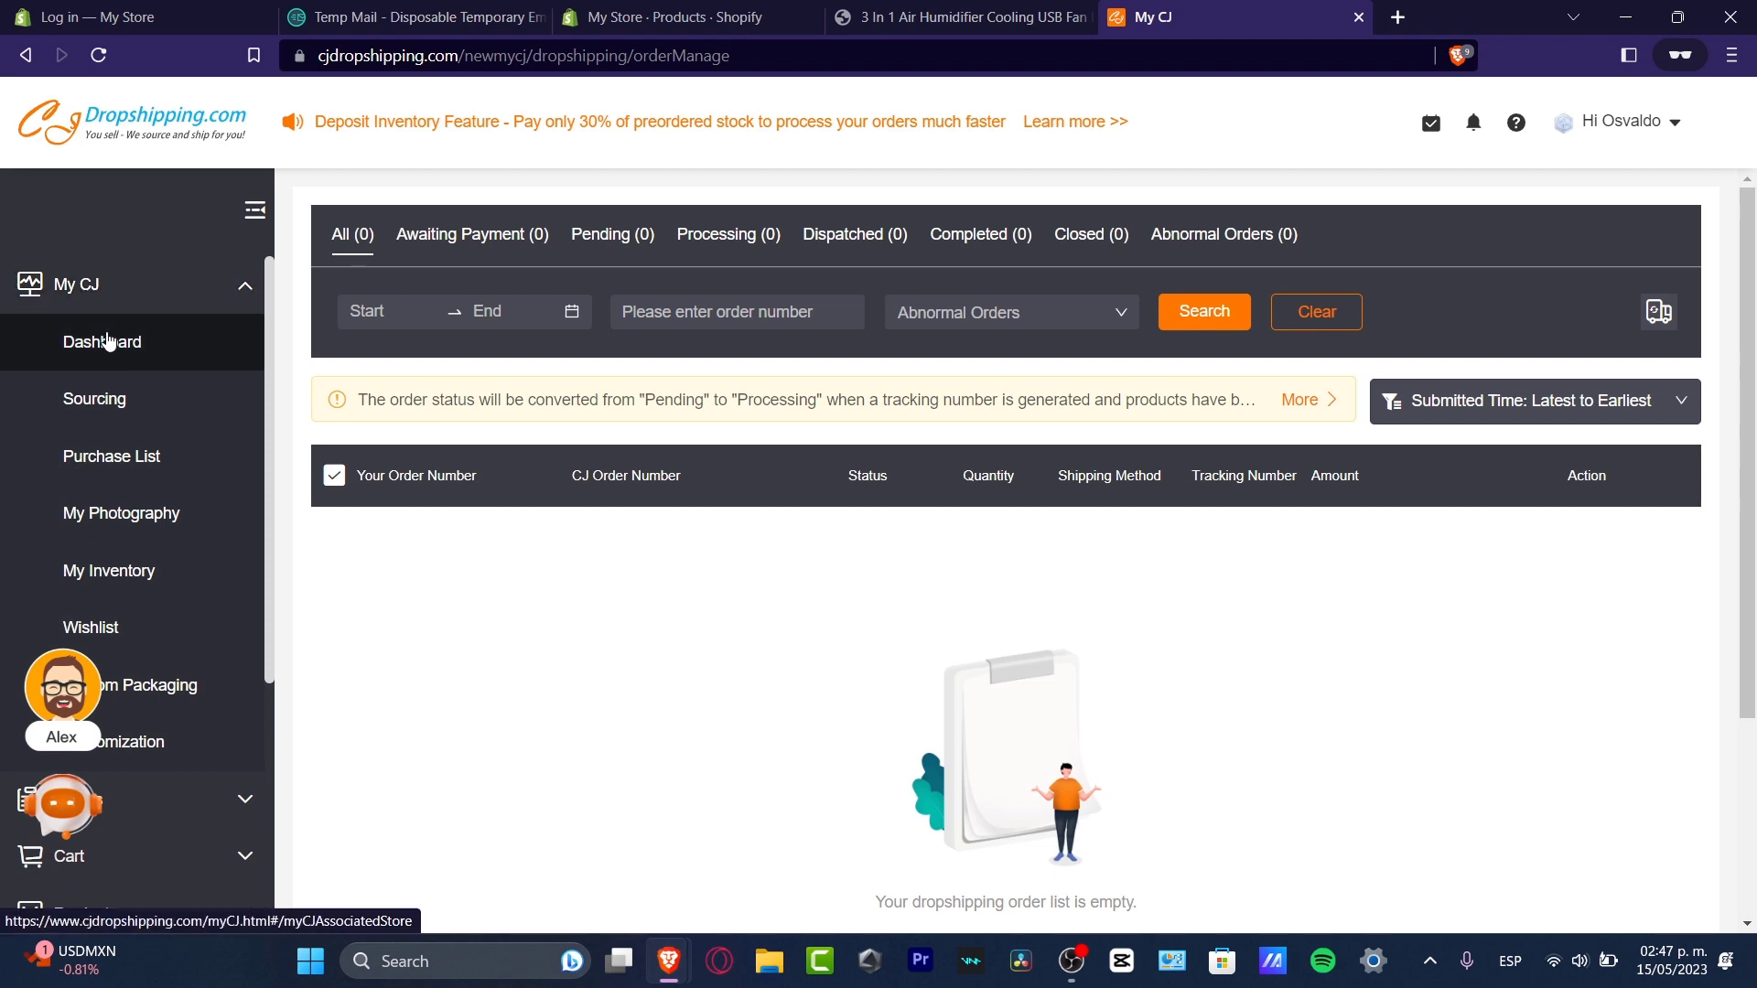
click(130, 282)
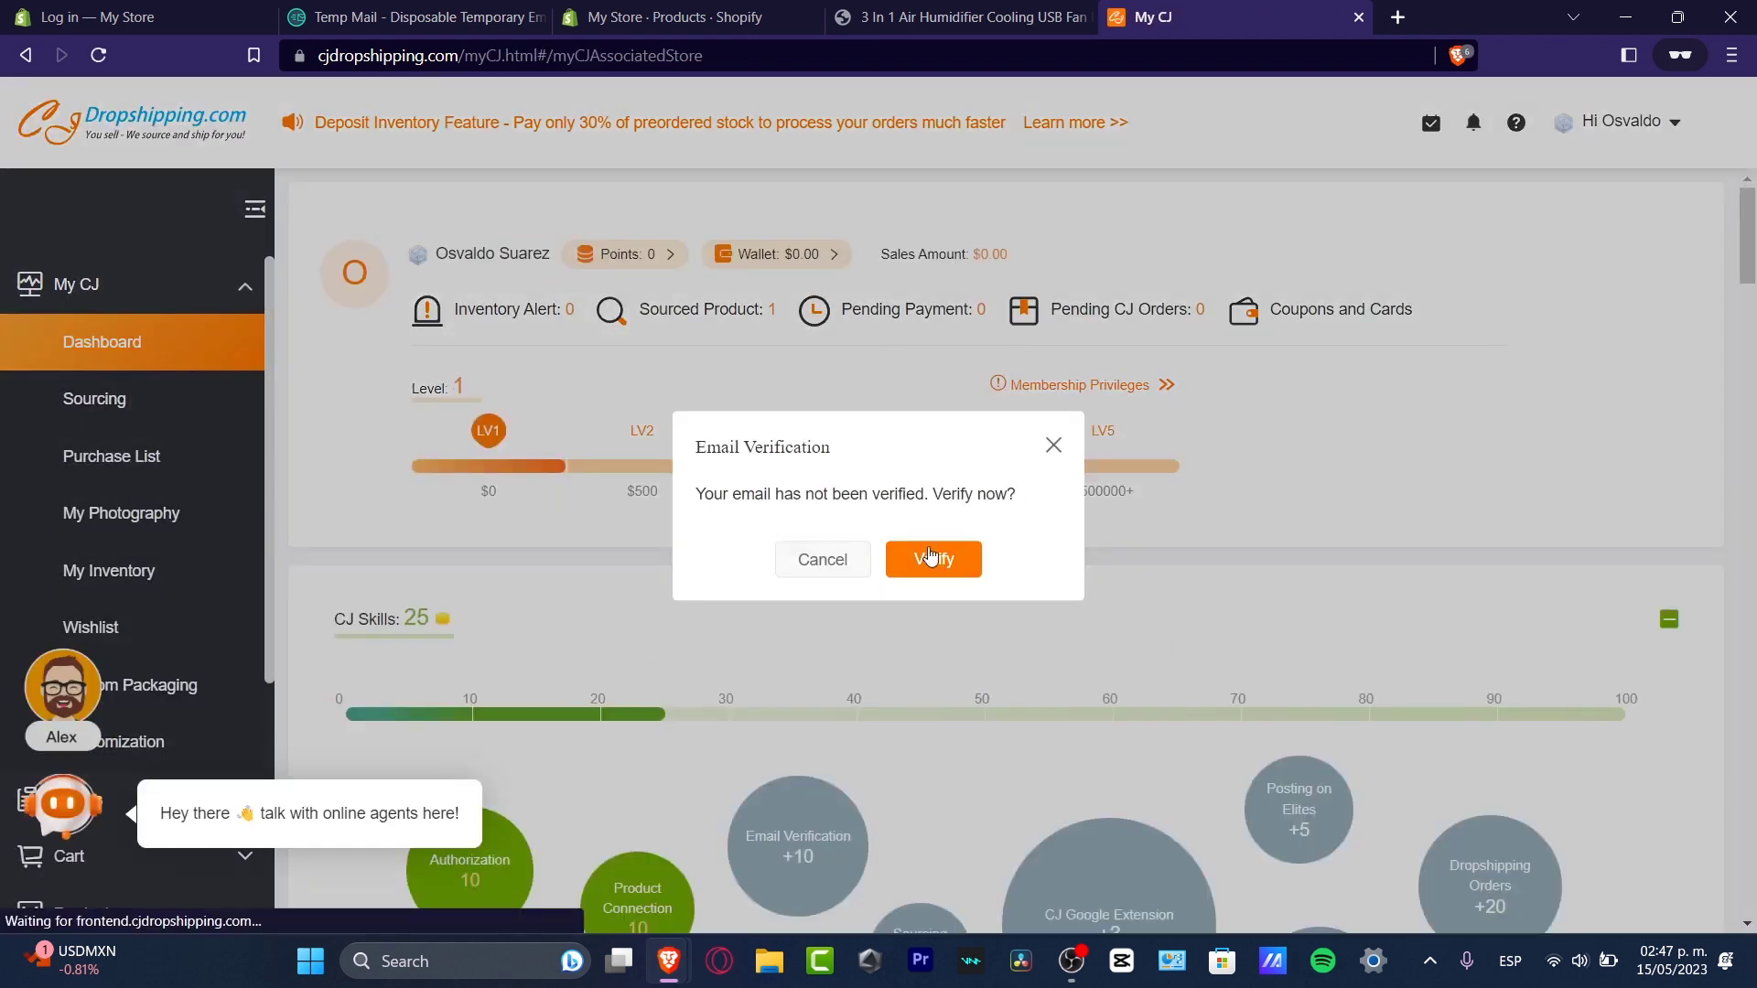
click(1053, 444)
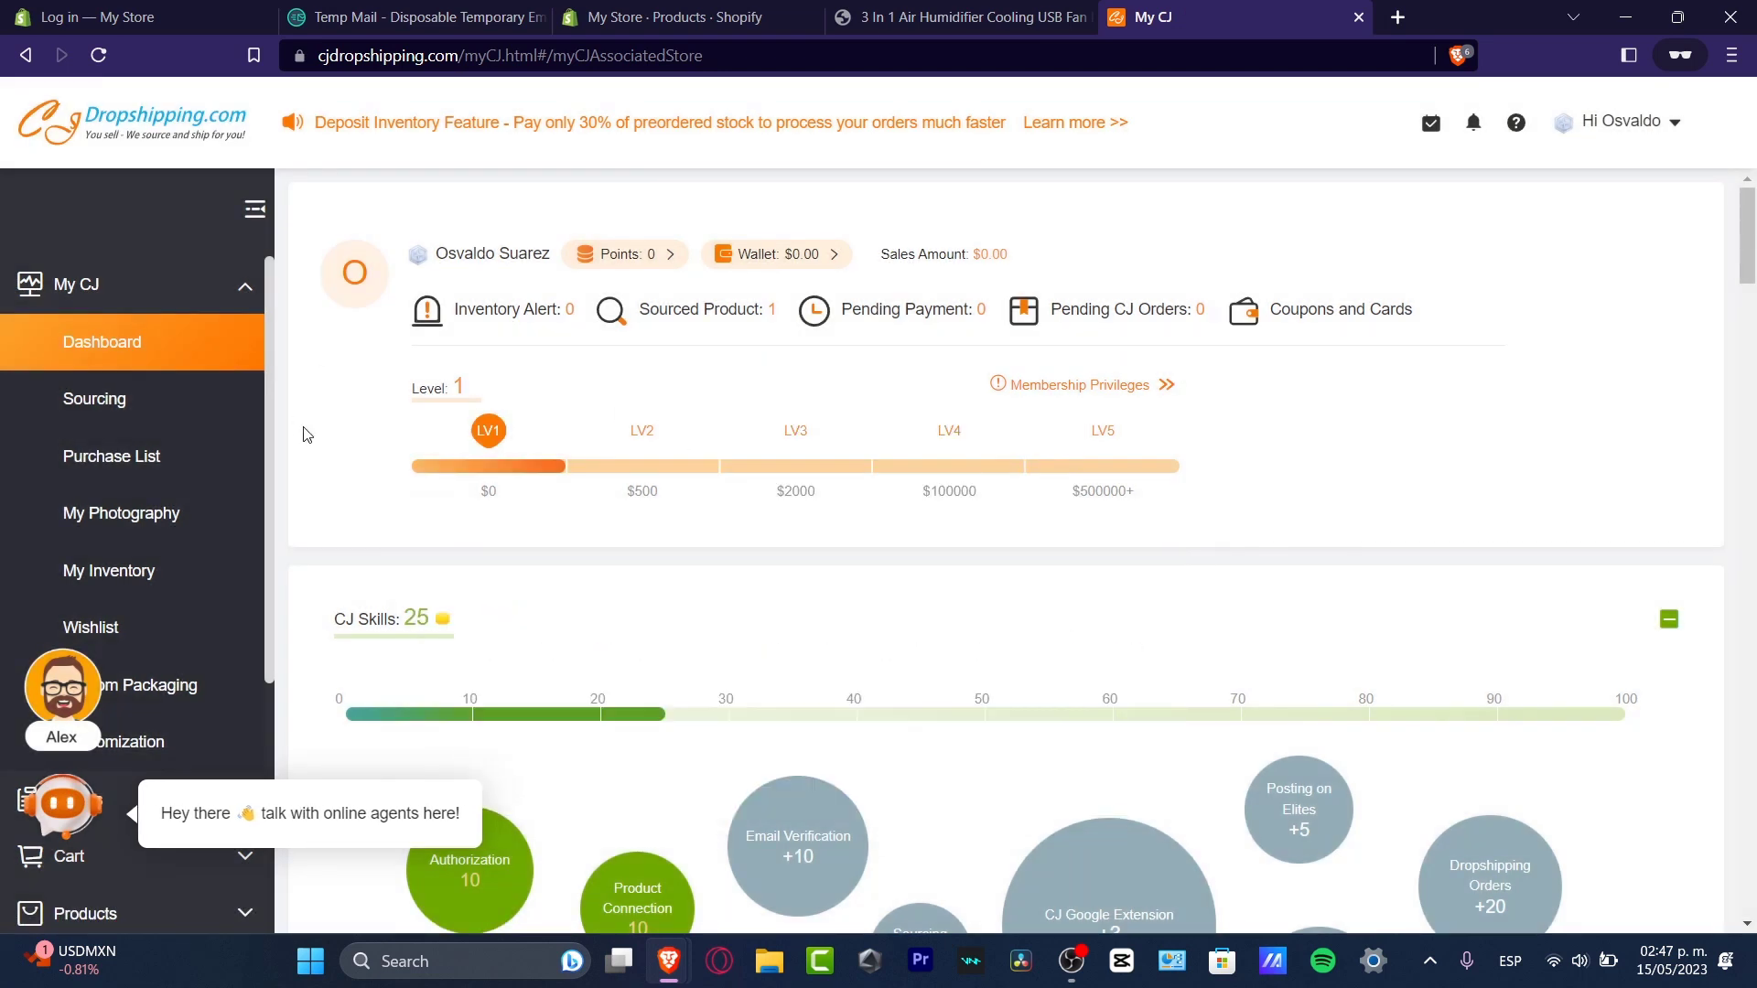
scroll(128, 456, down, 3)
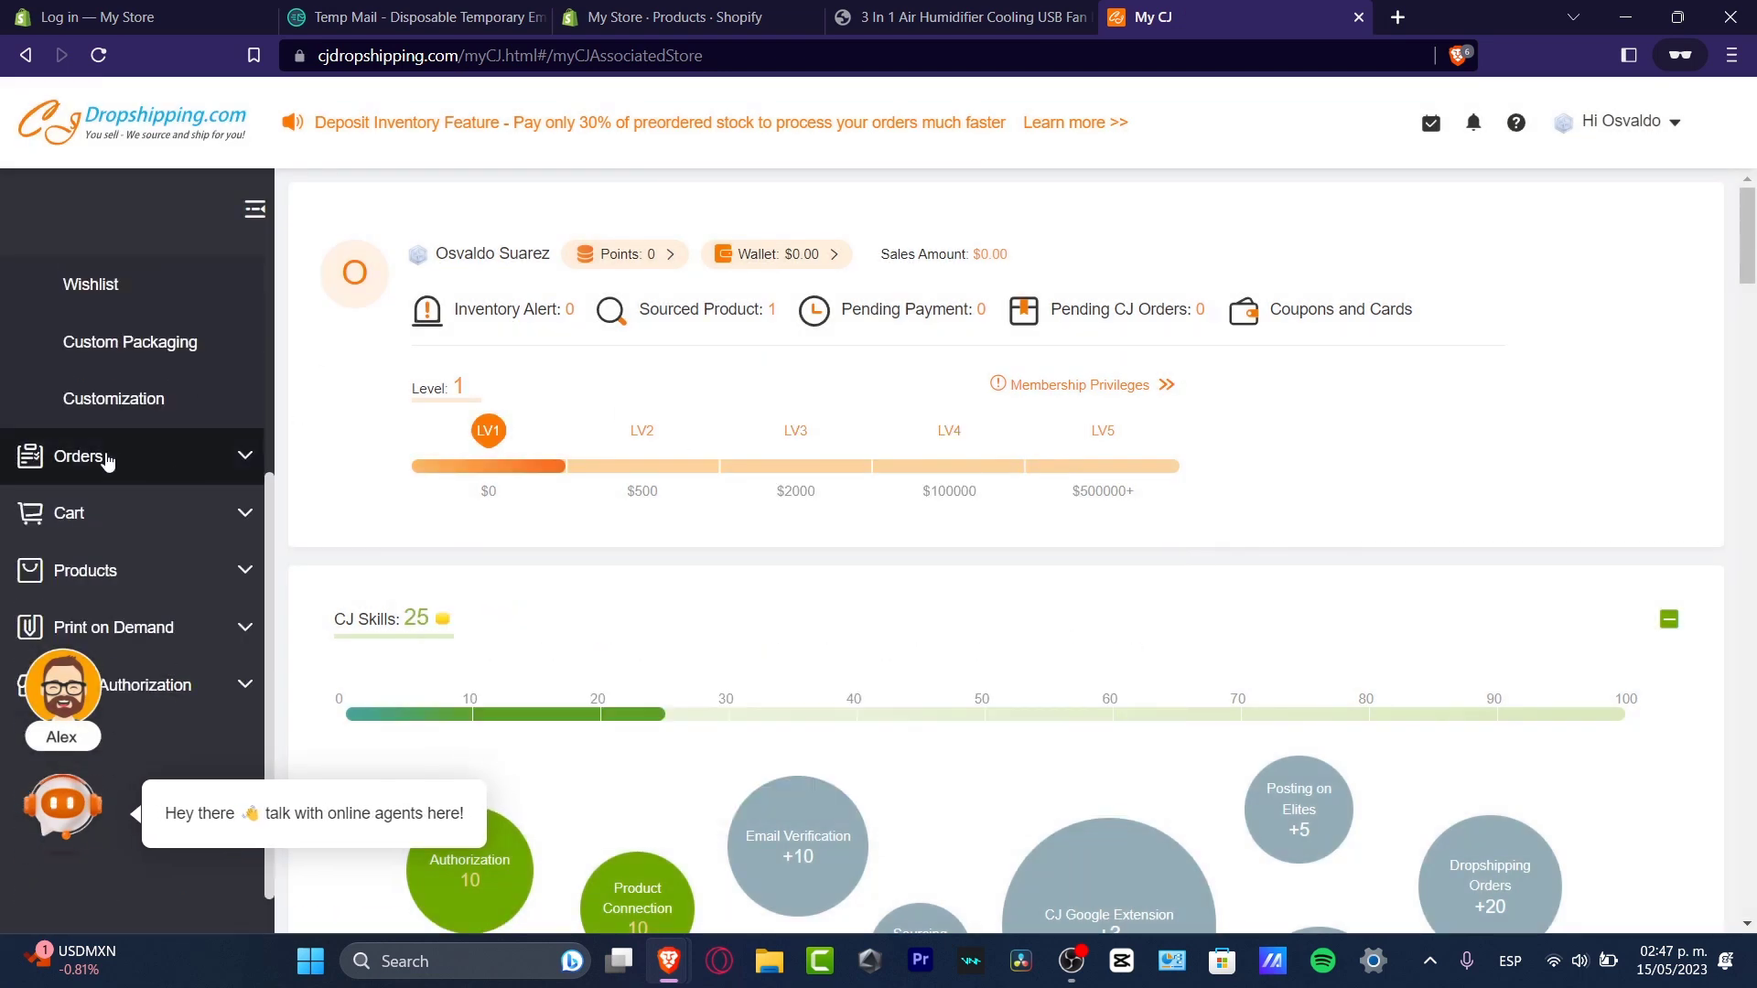
click(125, 572)
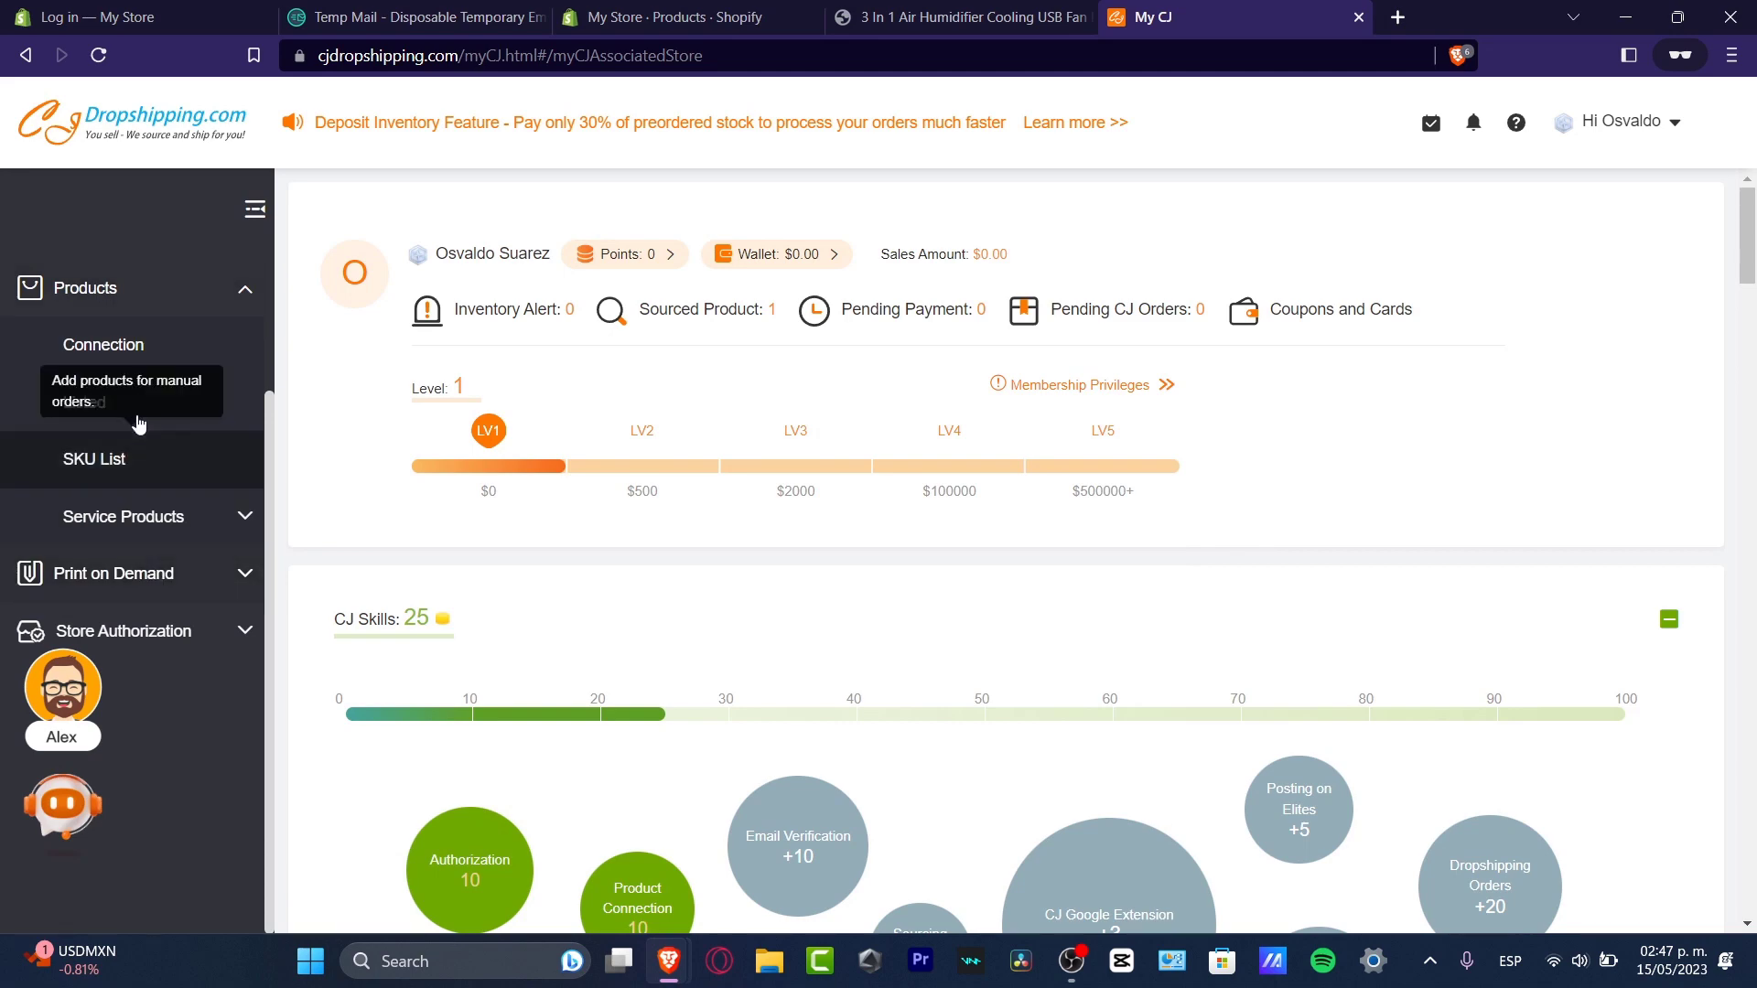
click(124, 355)
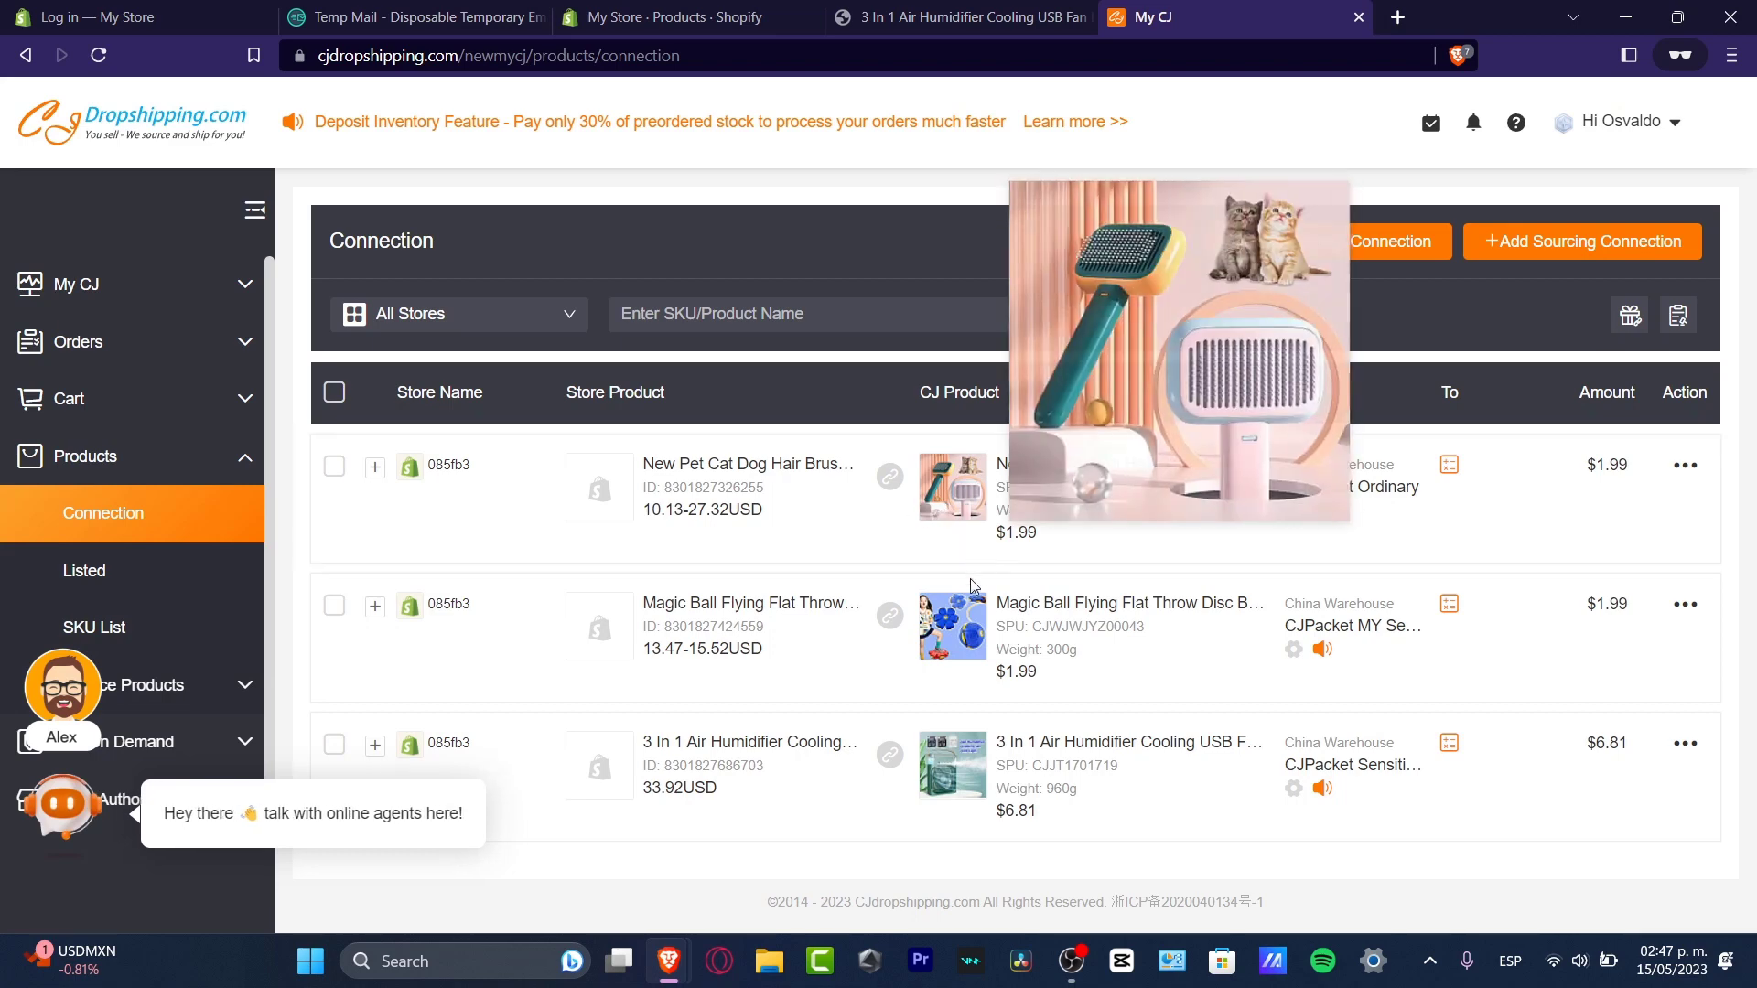
- Switch to the Shopify products, change the humidifier's title to "Air Humidifier Cooling Fan LED Night 3 in 1" and save the product
click(673, 17)
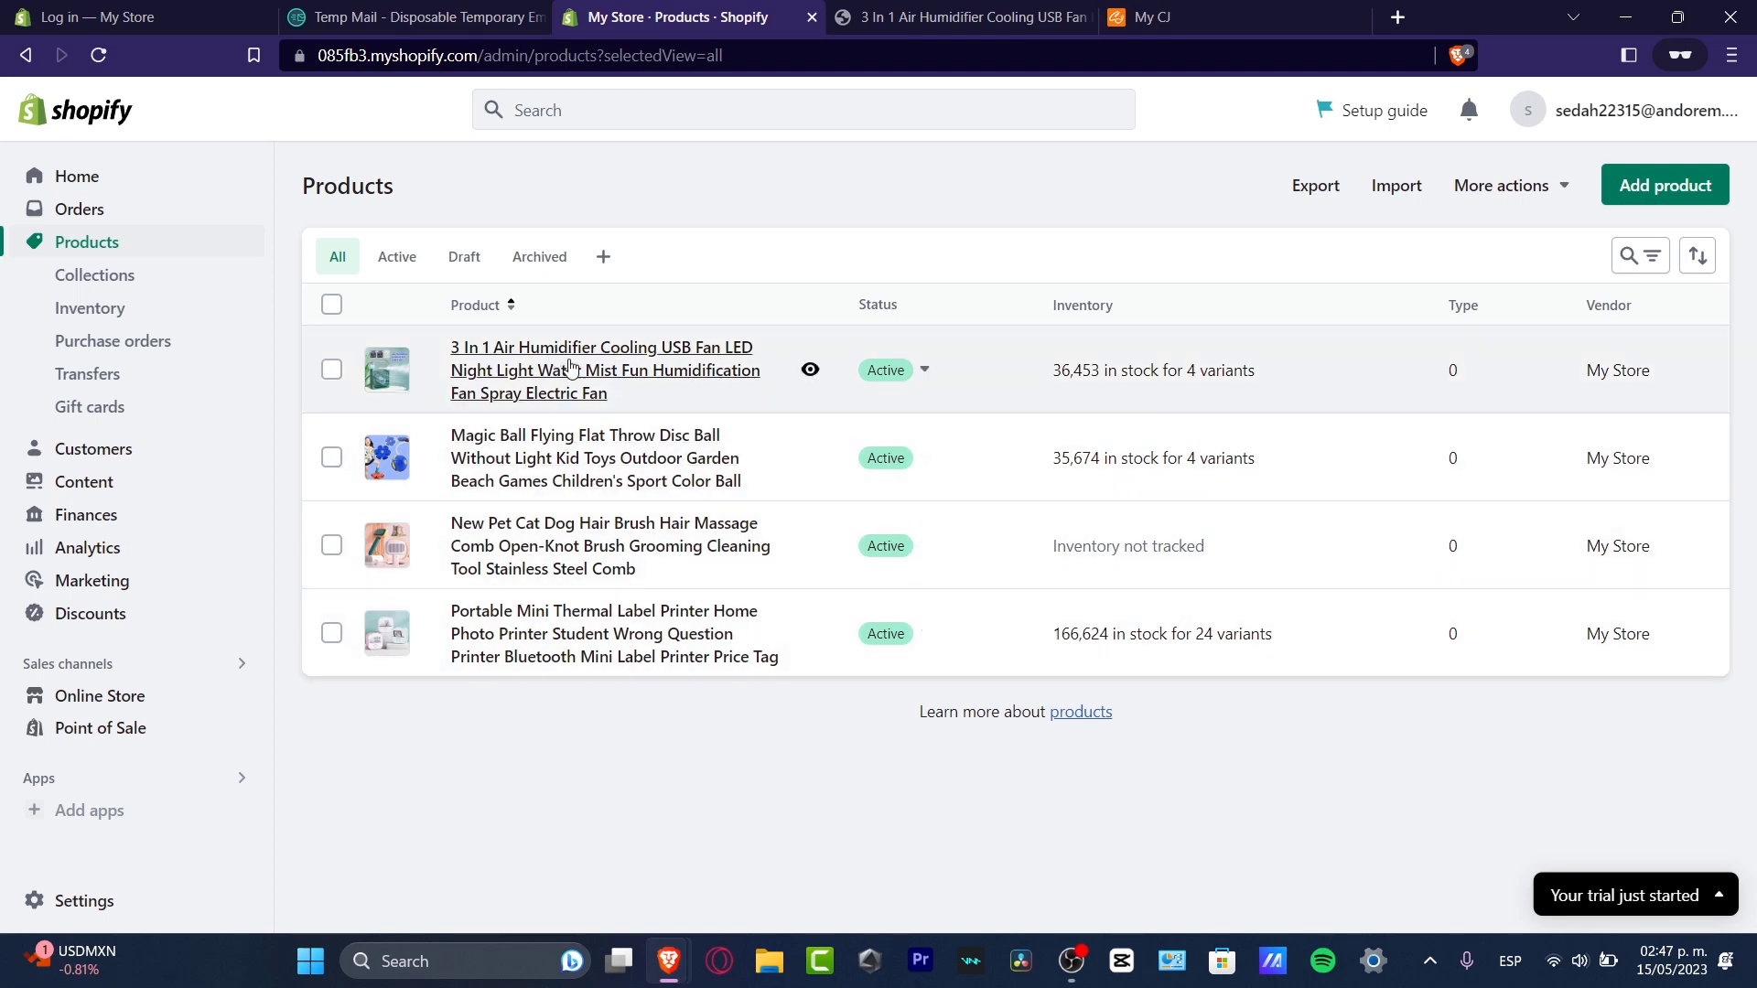
click(718, 372)
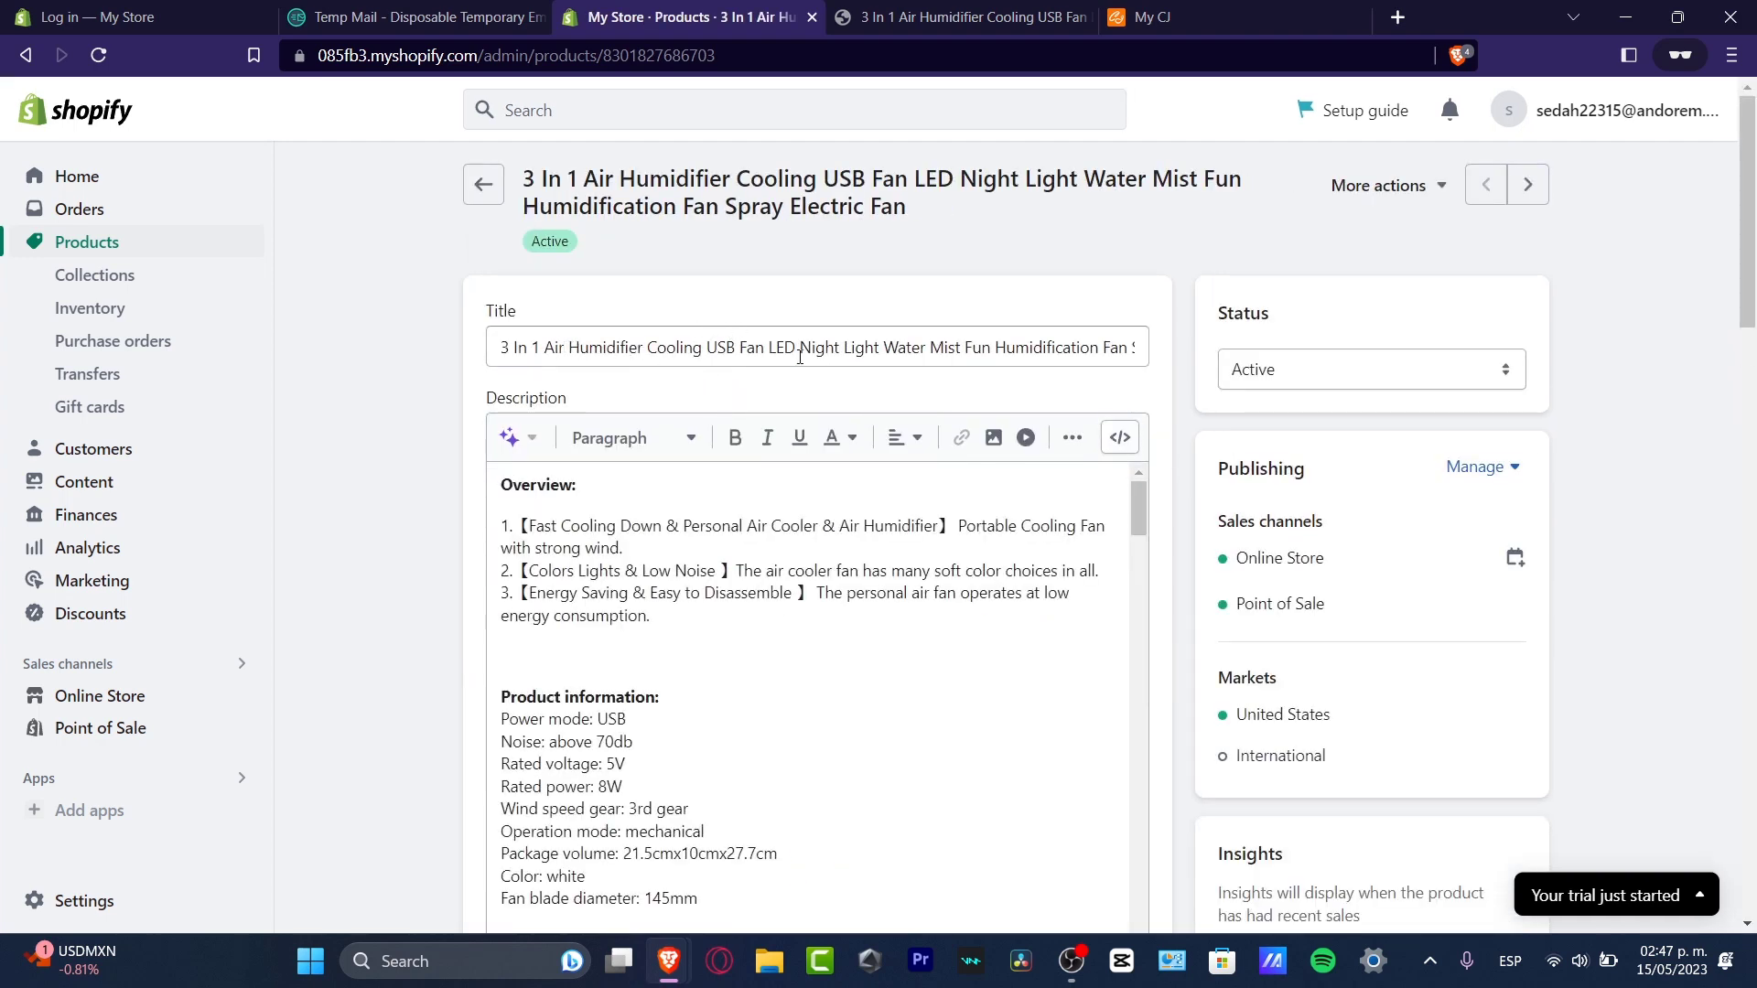
drag(845, 347, 1310, 355)
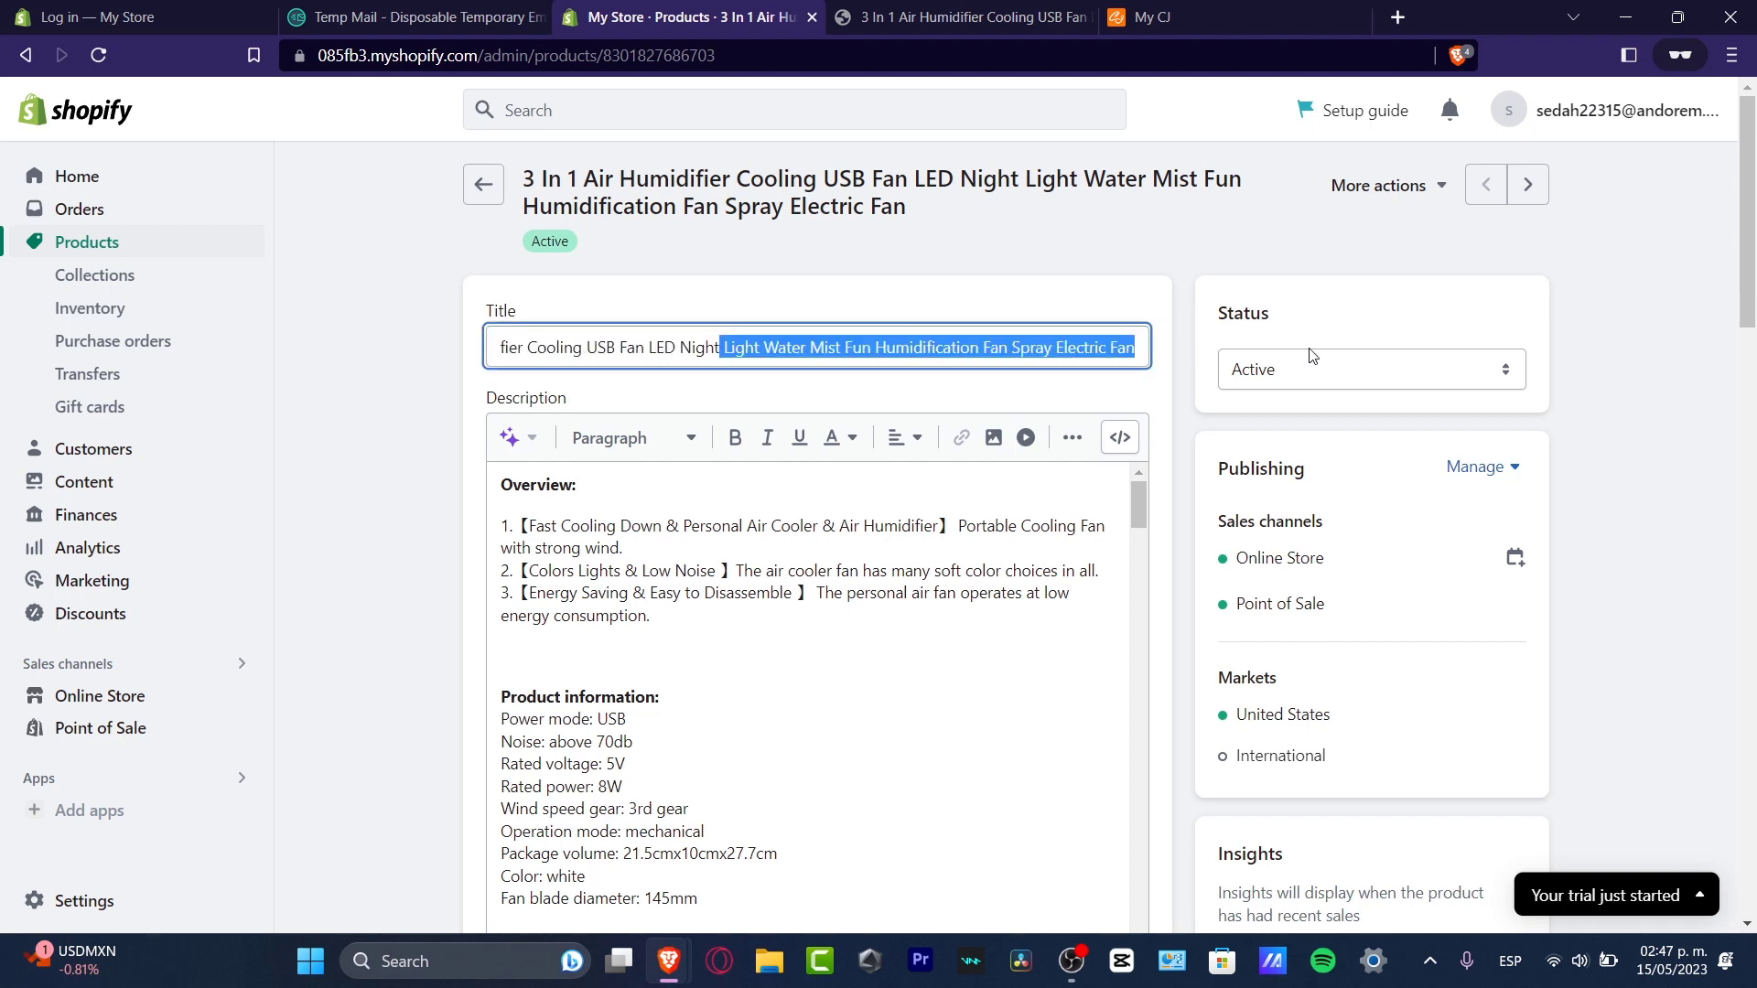
key(BackSpace)
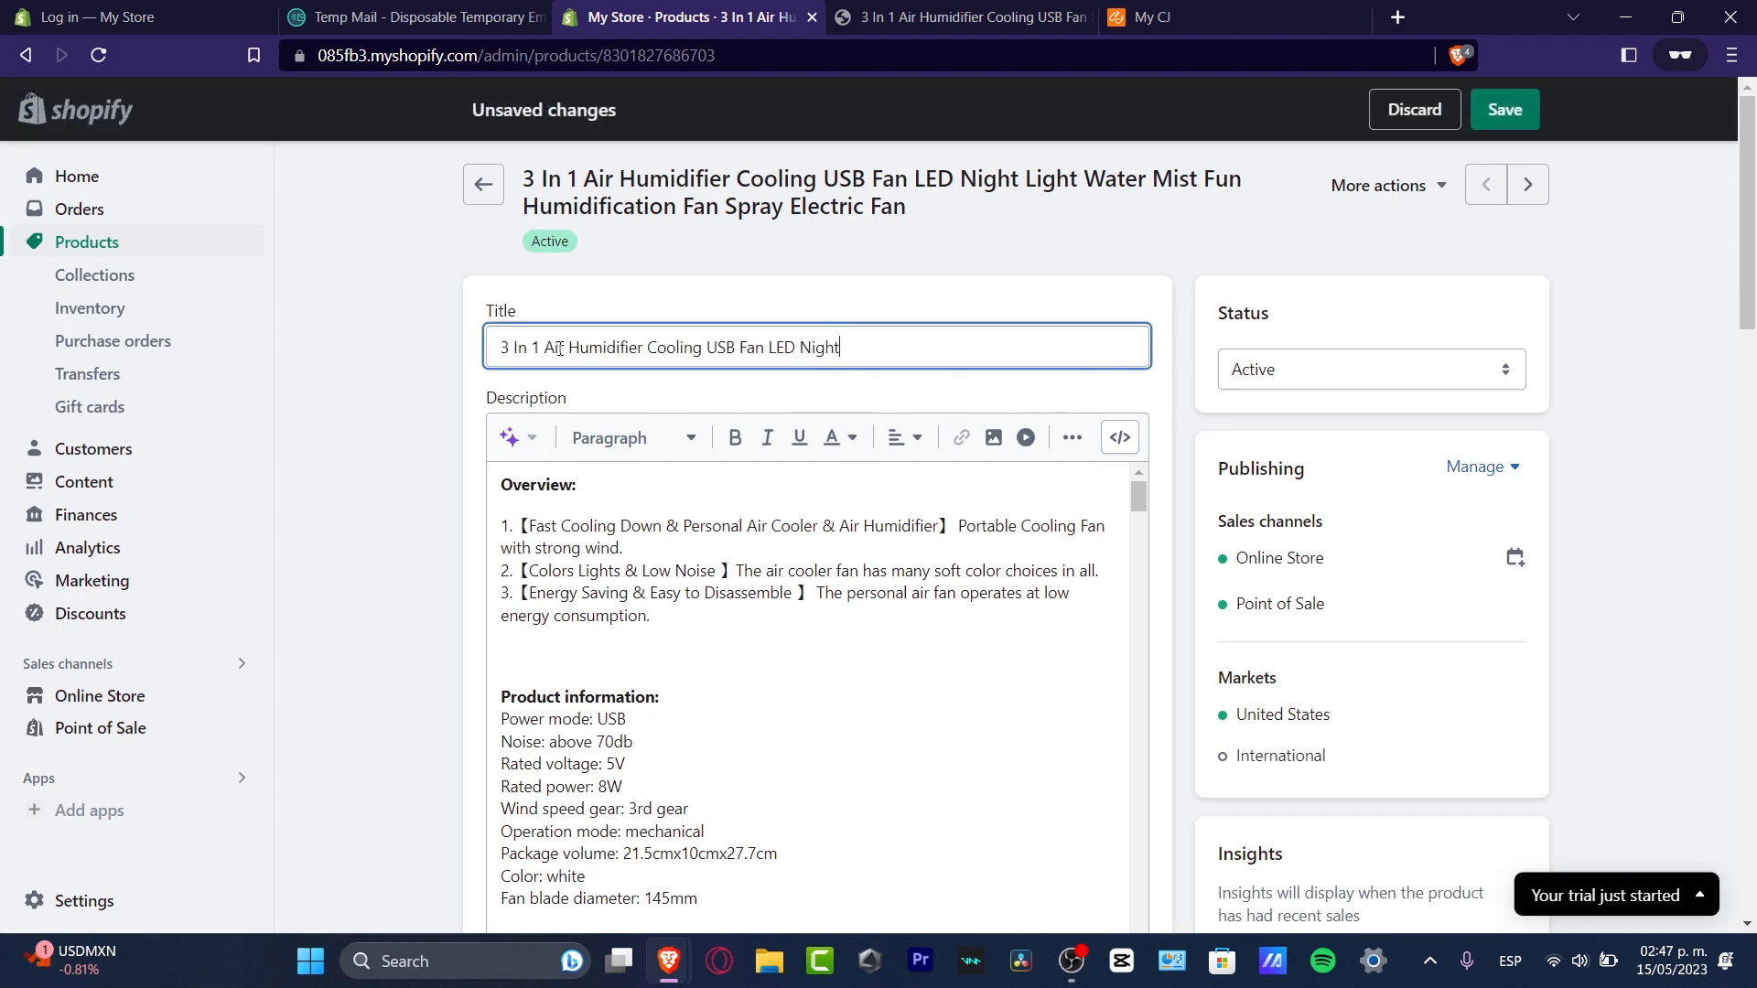
drag(549, 348, 499, 348)
key(BackSpace)
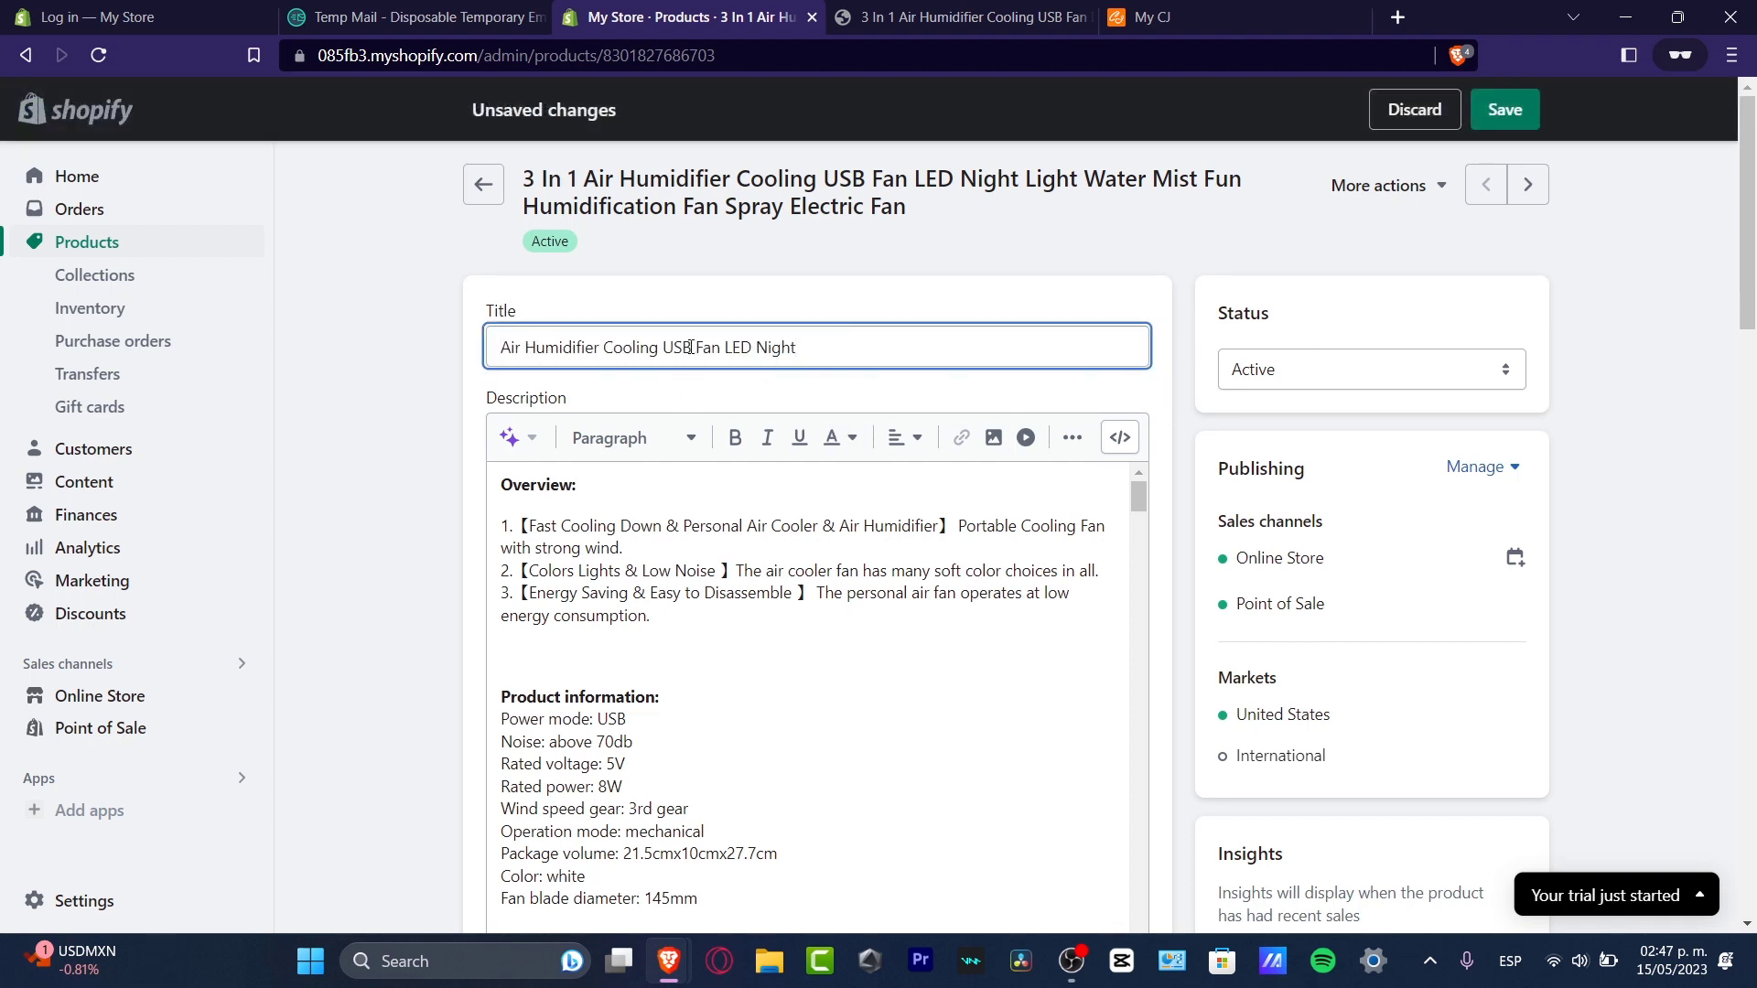
double_click(681, 347)
key(BackSpace)
click(1505, 109)
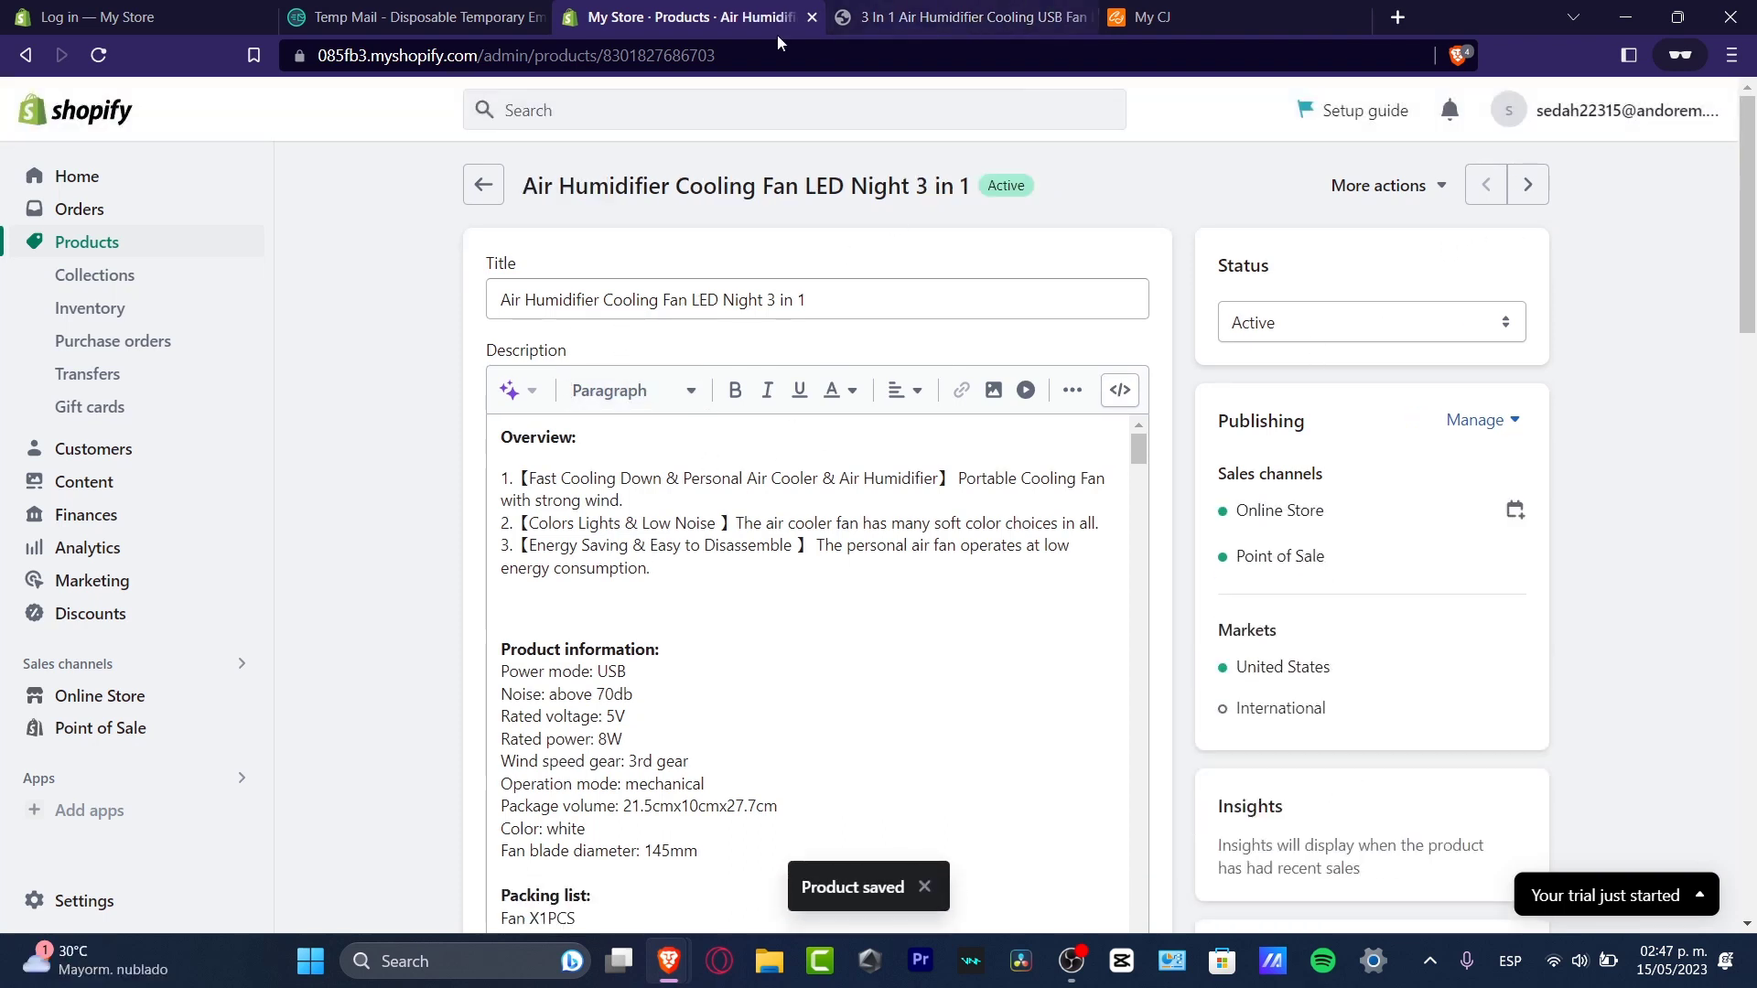
- Open the 3 In 1 Air Humidifier's CJdropshipping product page in a new tab and examine its price, processing time and shipping details
click(861, 17)
scroll(1123, 421, up, 10)
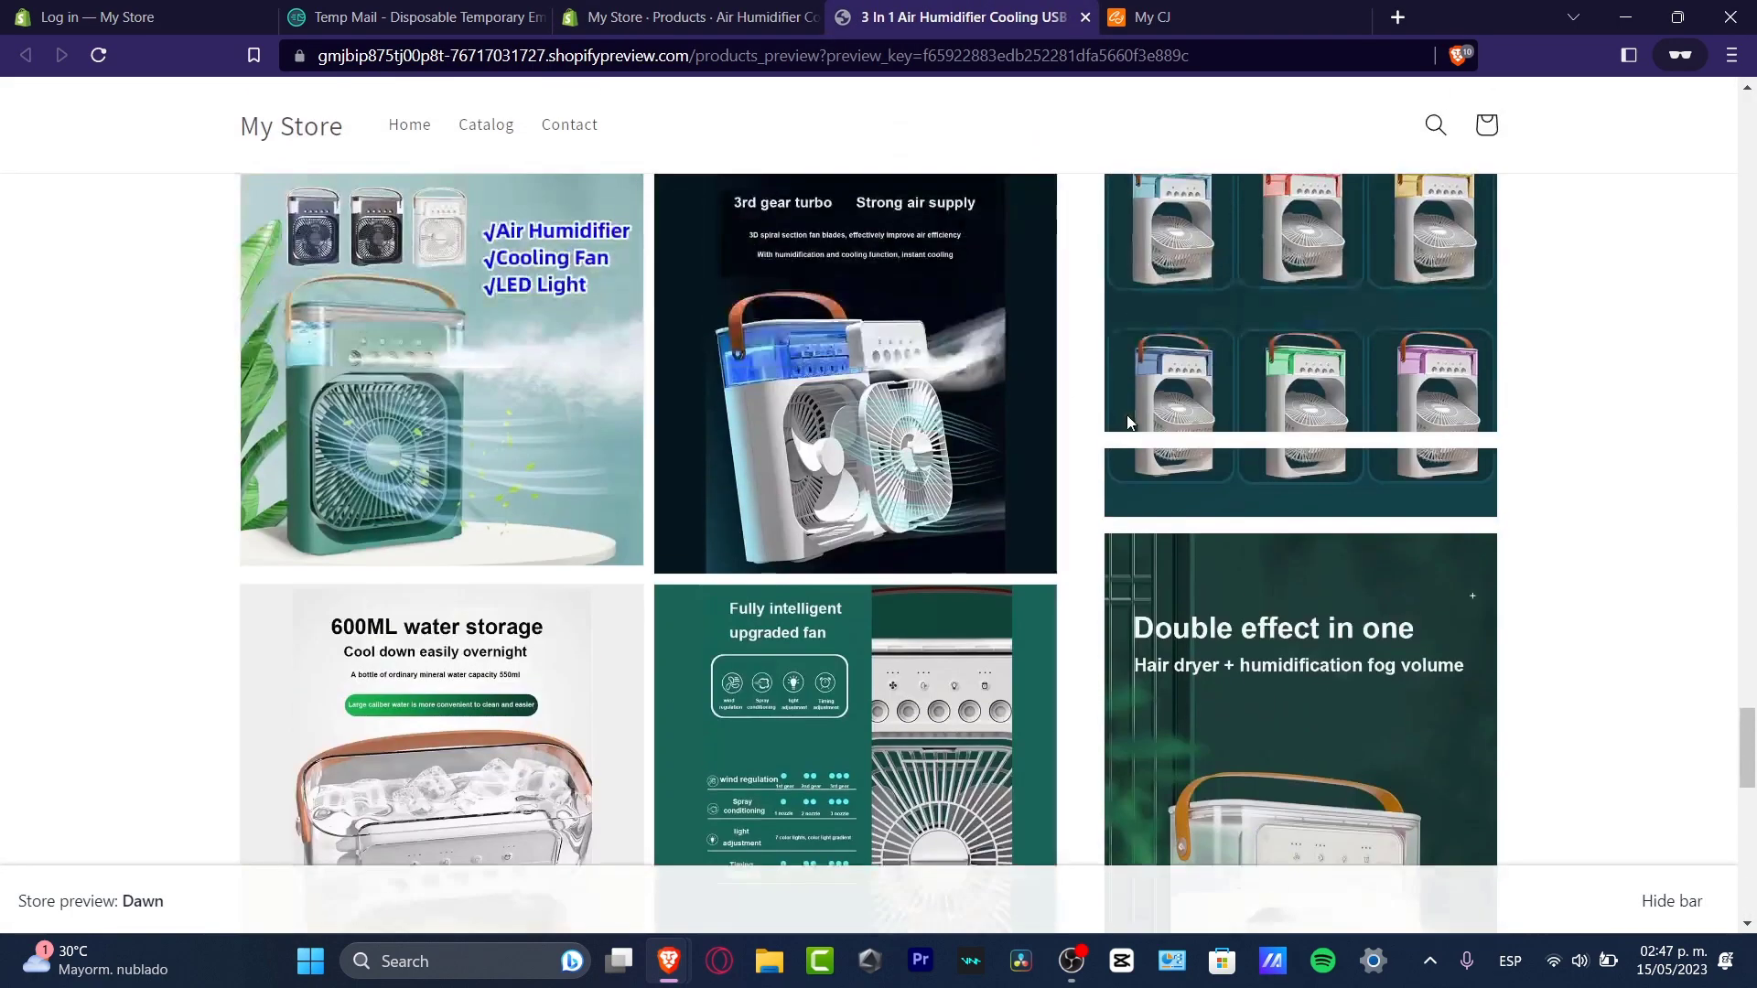
key(ctrl+Tab)
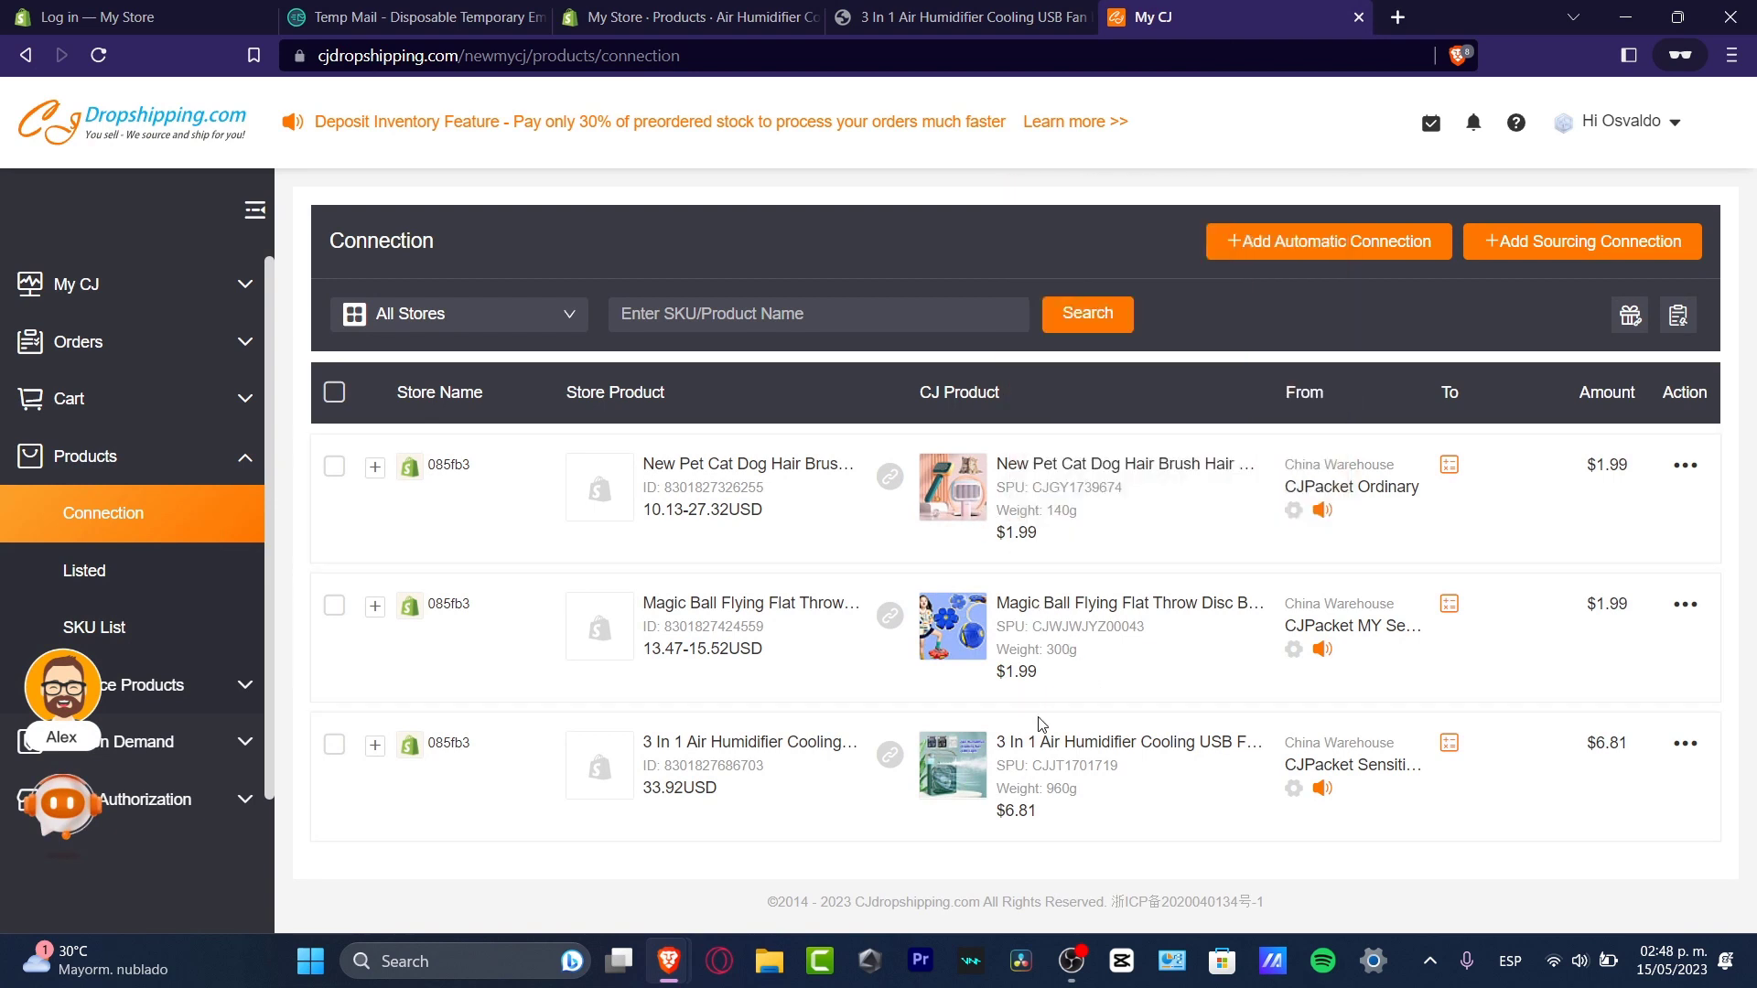
mouse_move(952, 803)
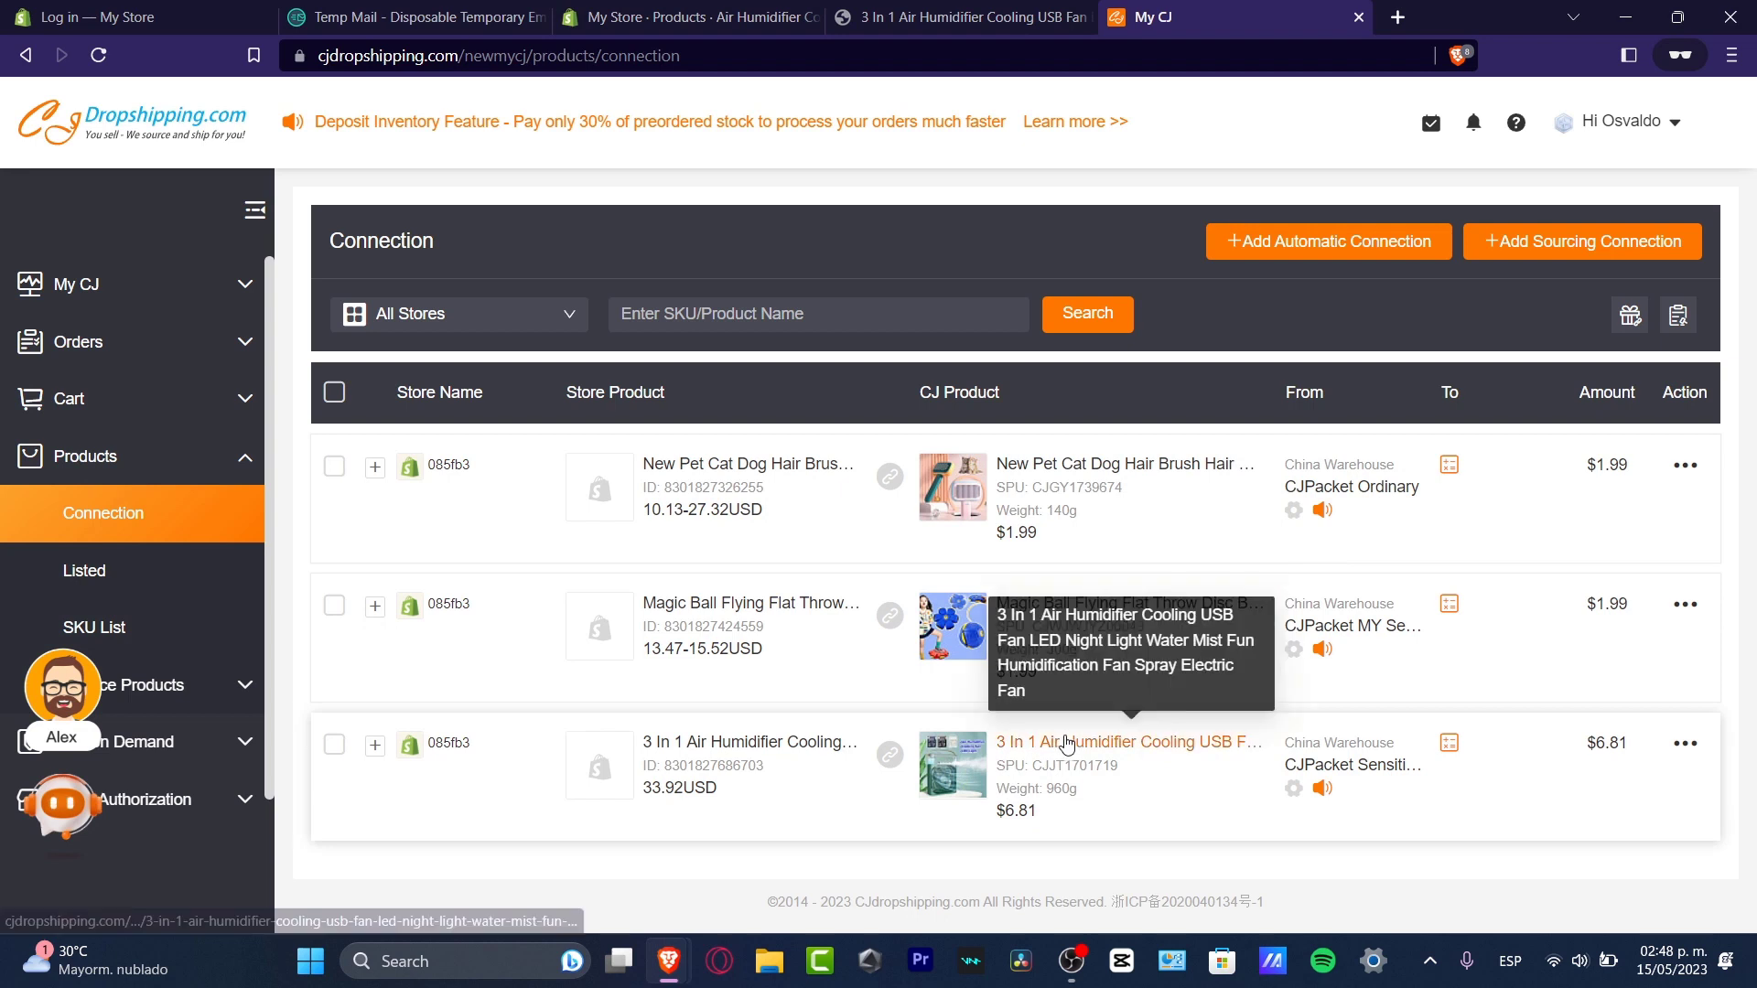
right_click(1066, 743)
click(1155, 466)
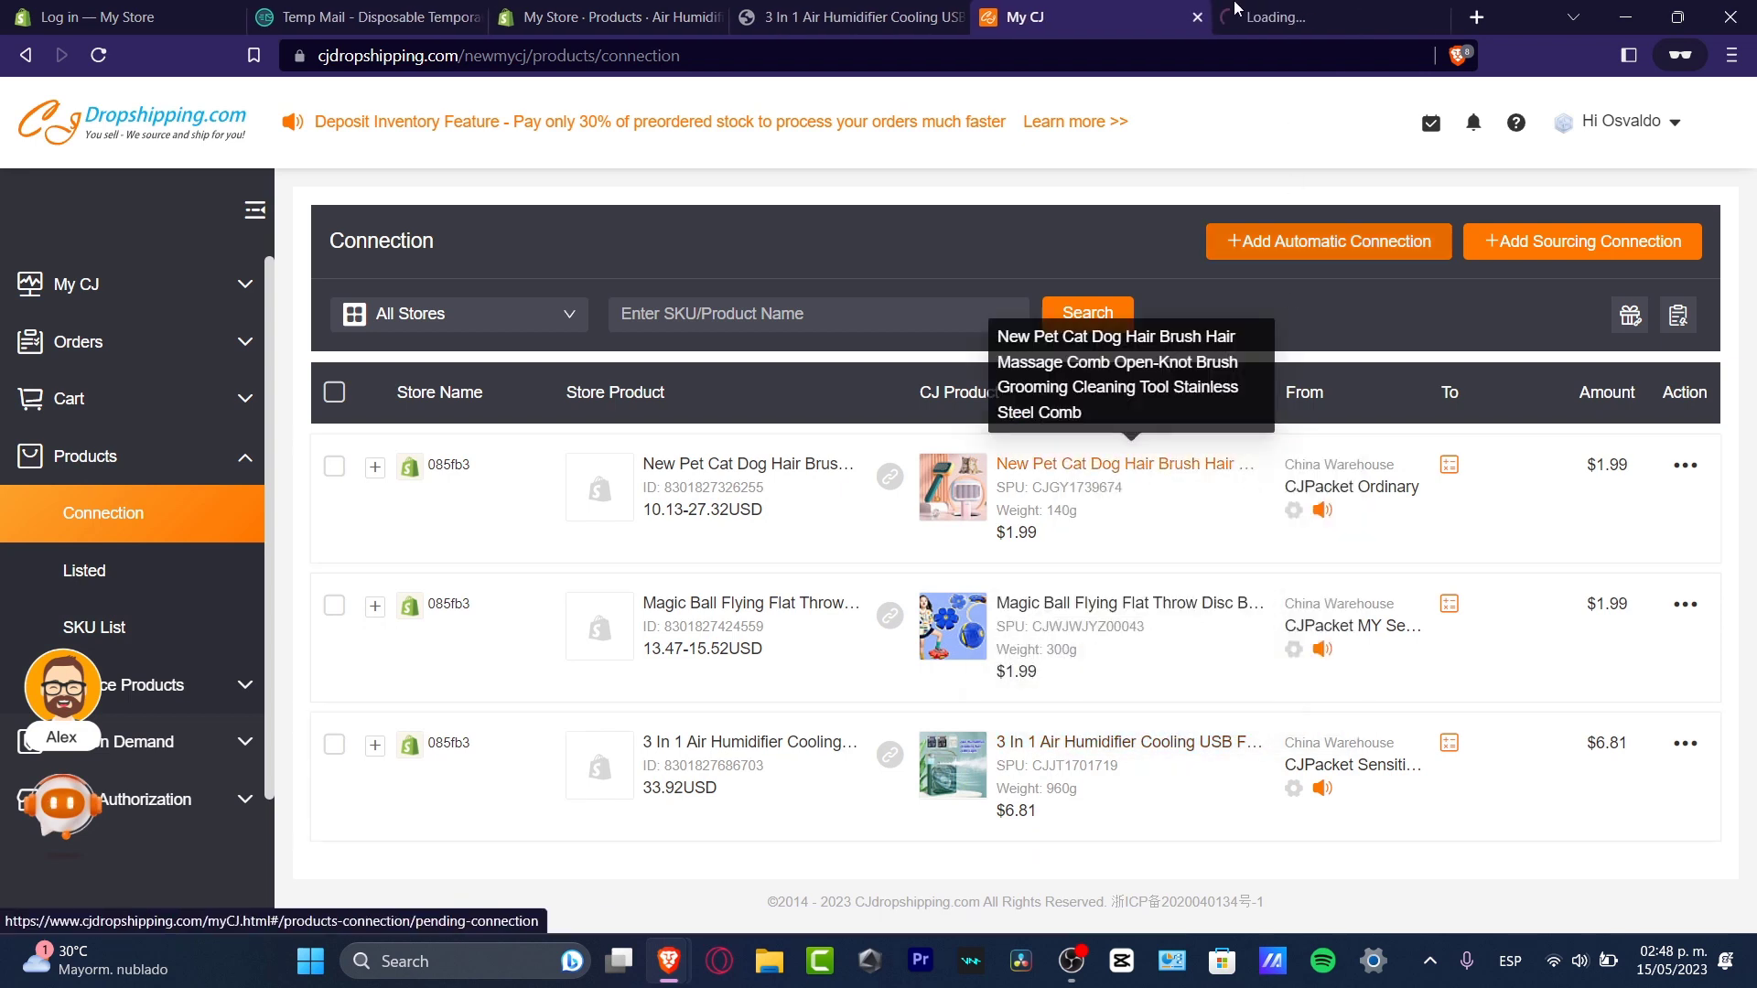
click(1349, 9)
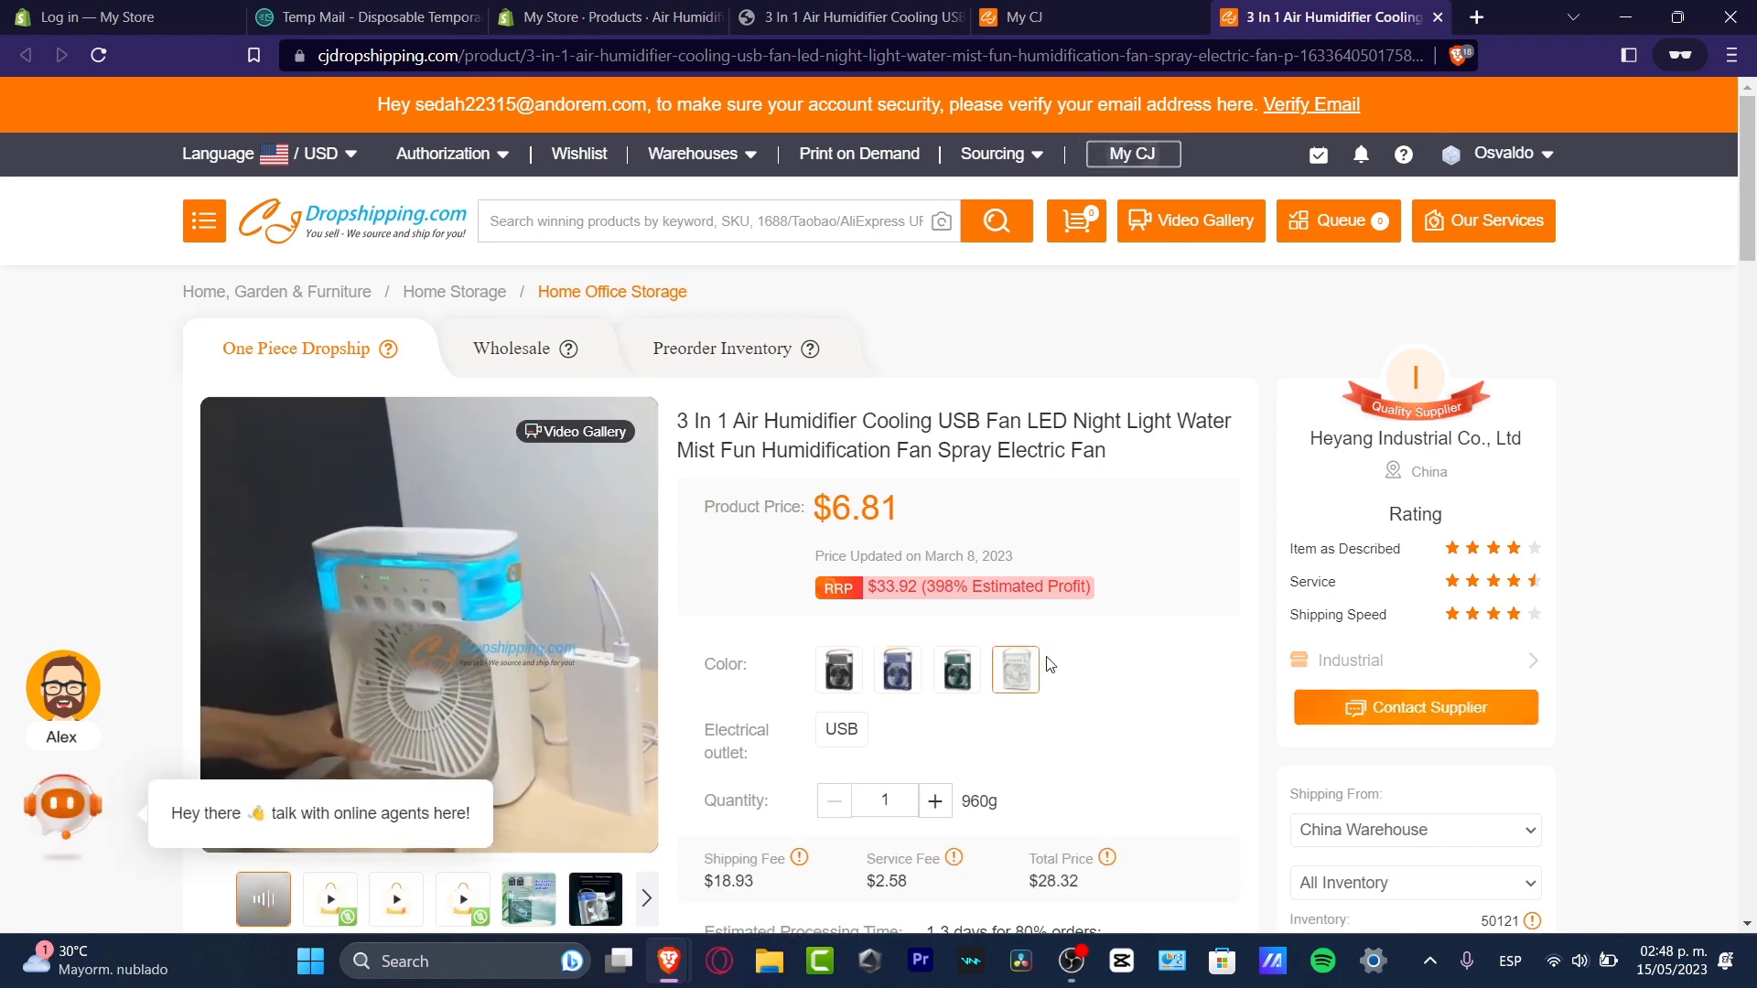
scroll(917, 595, down, 7)
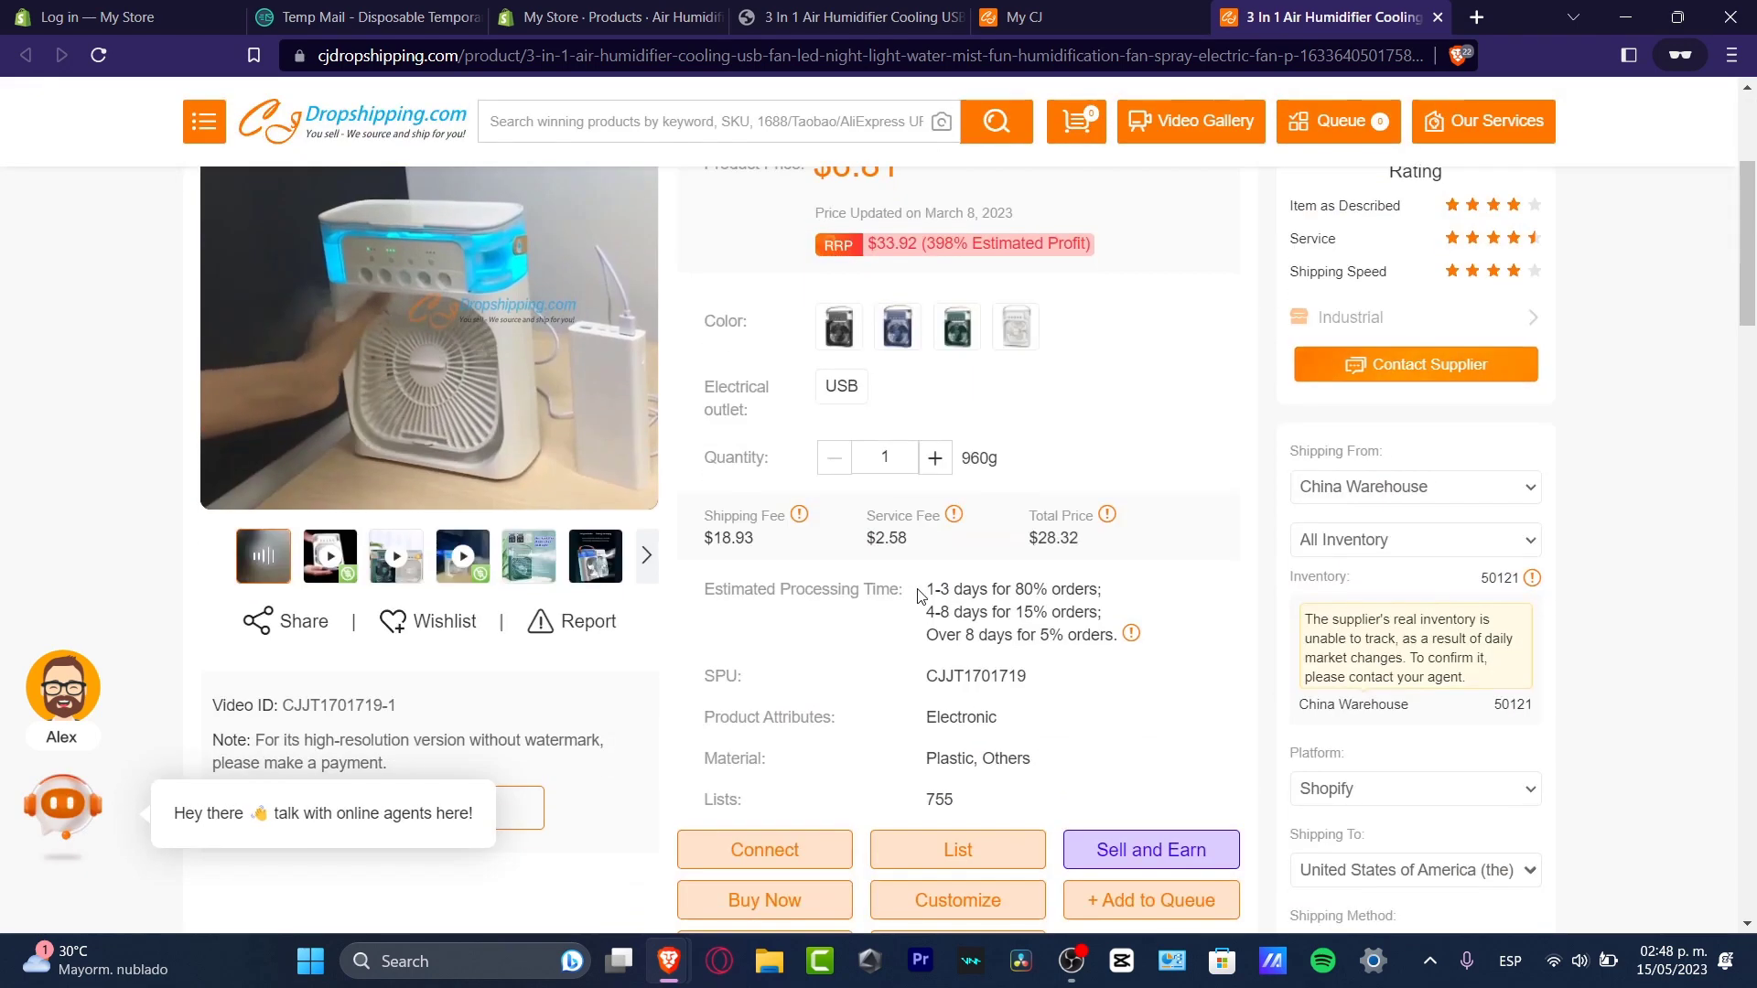
scroll(917, 589, down, 3)
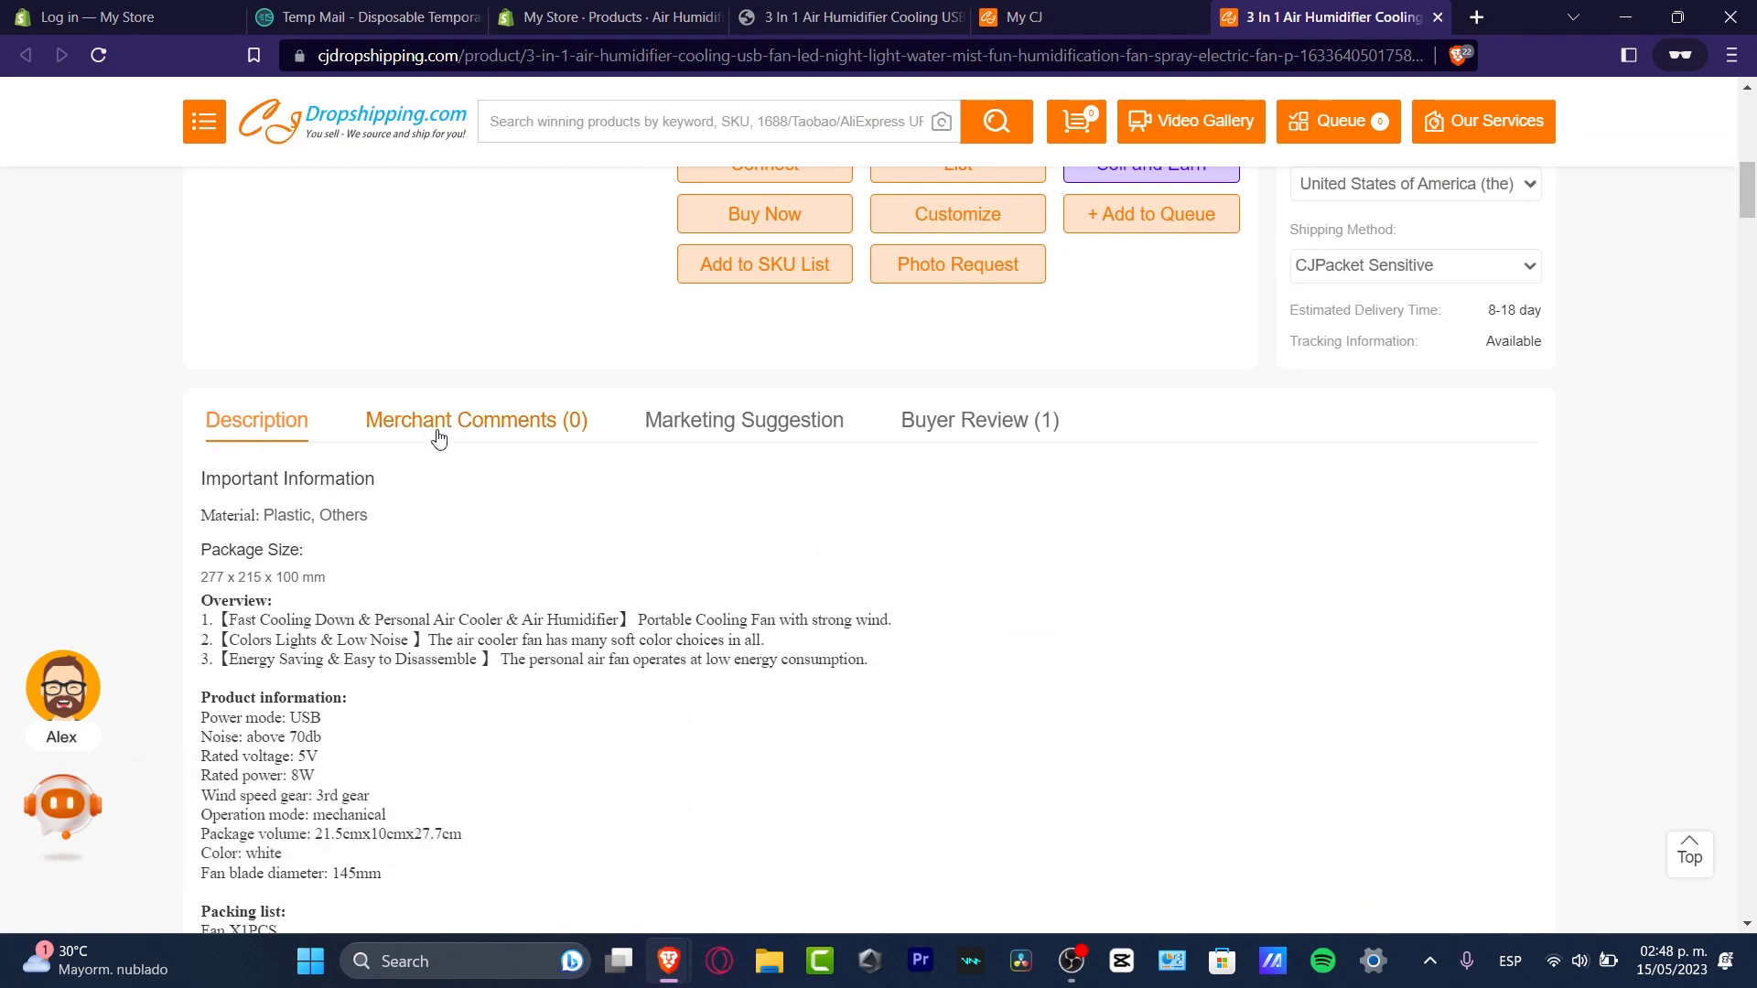
- Show the humidifier's buyer reviews and enlarge the photo attached to the "Very good product" review
click(908, 423)
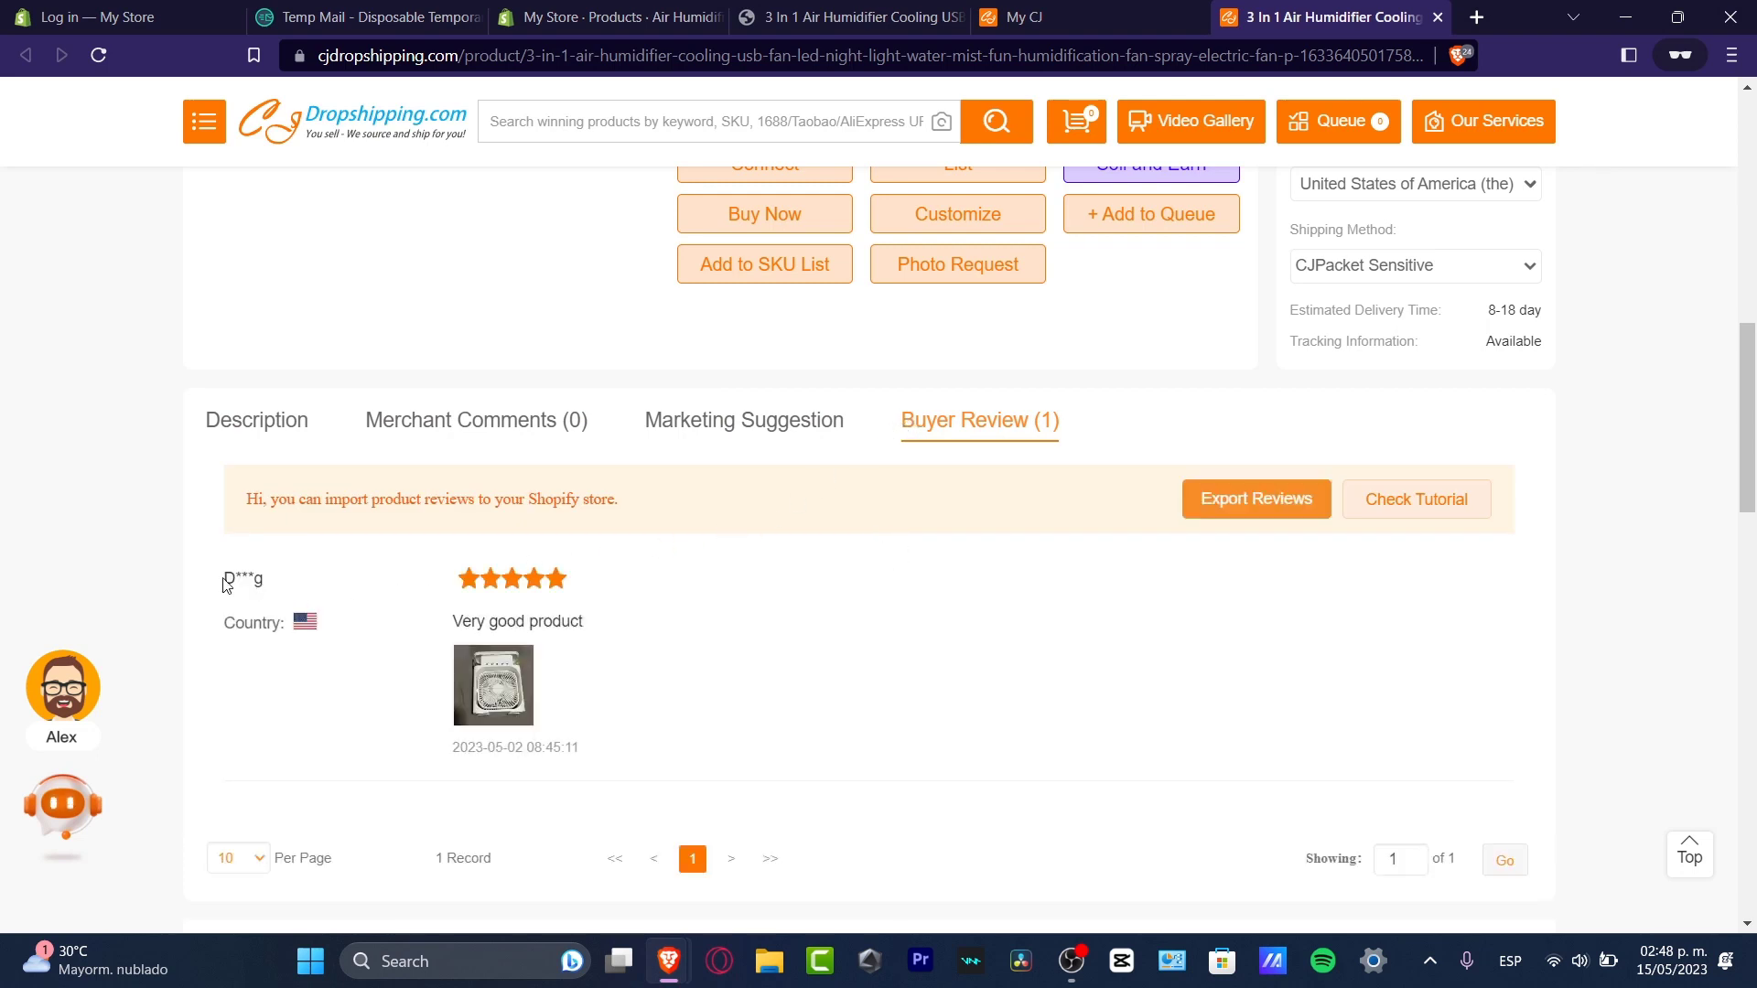
drag(227, 586, 254, 586)
click(515, 695)
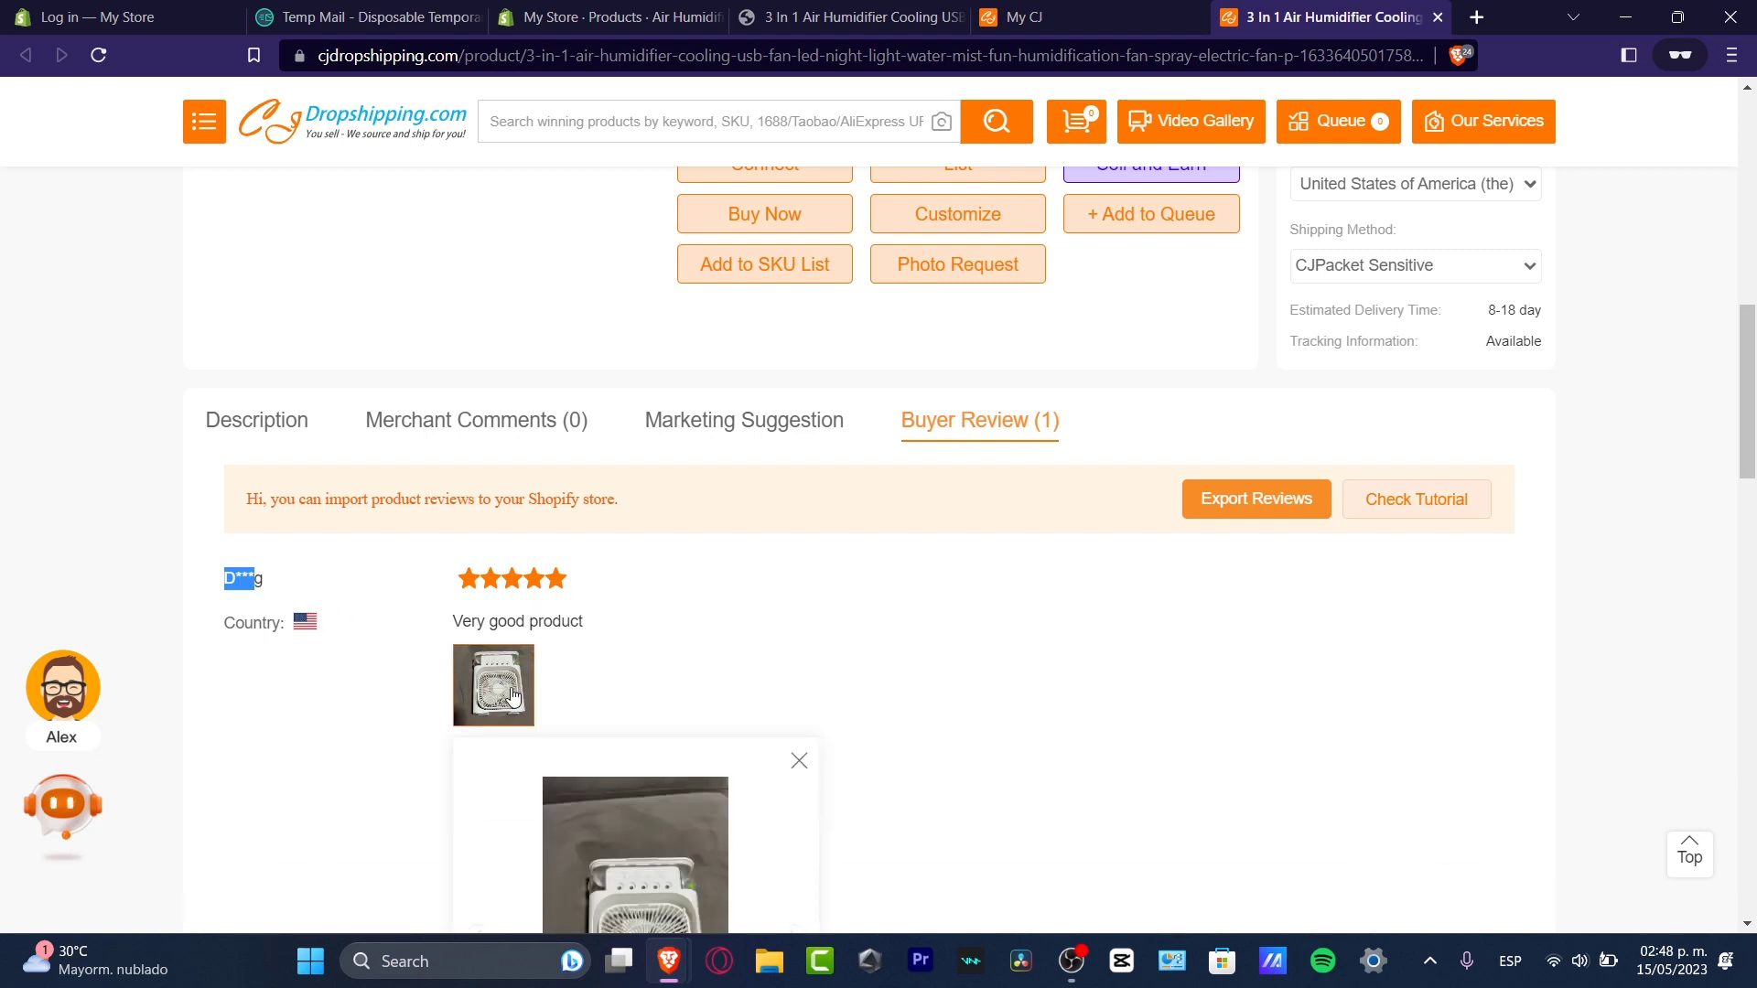
scroll(730, 669, down, 3)
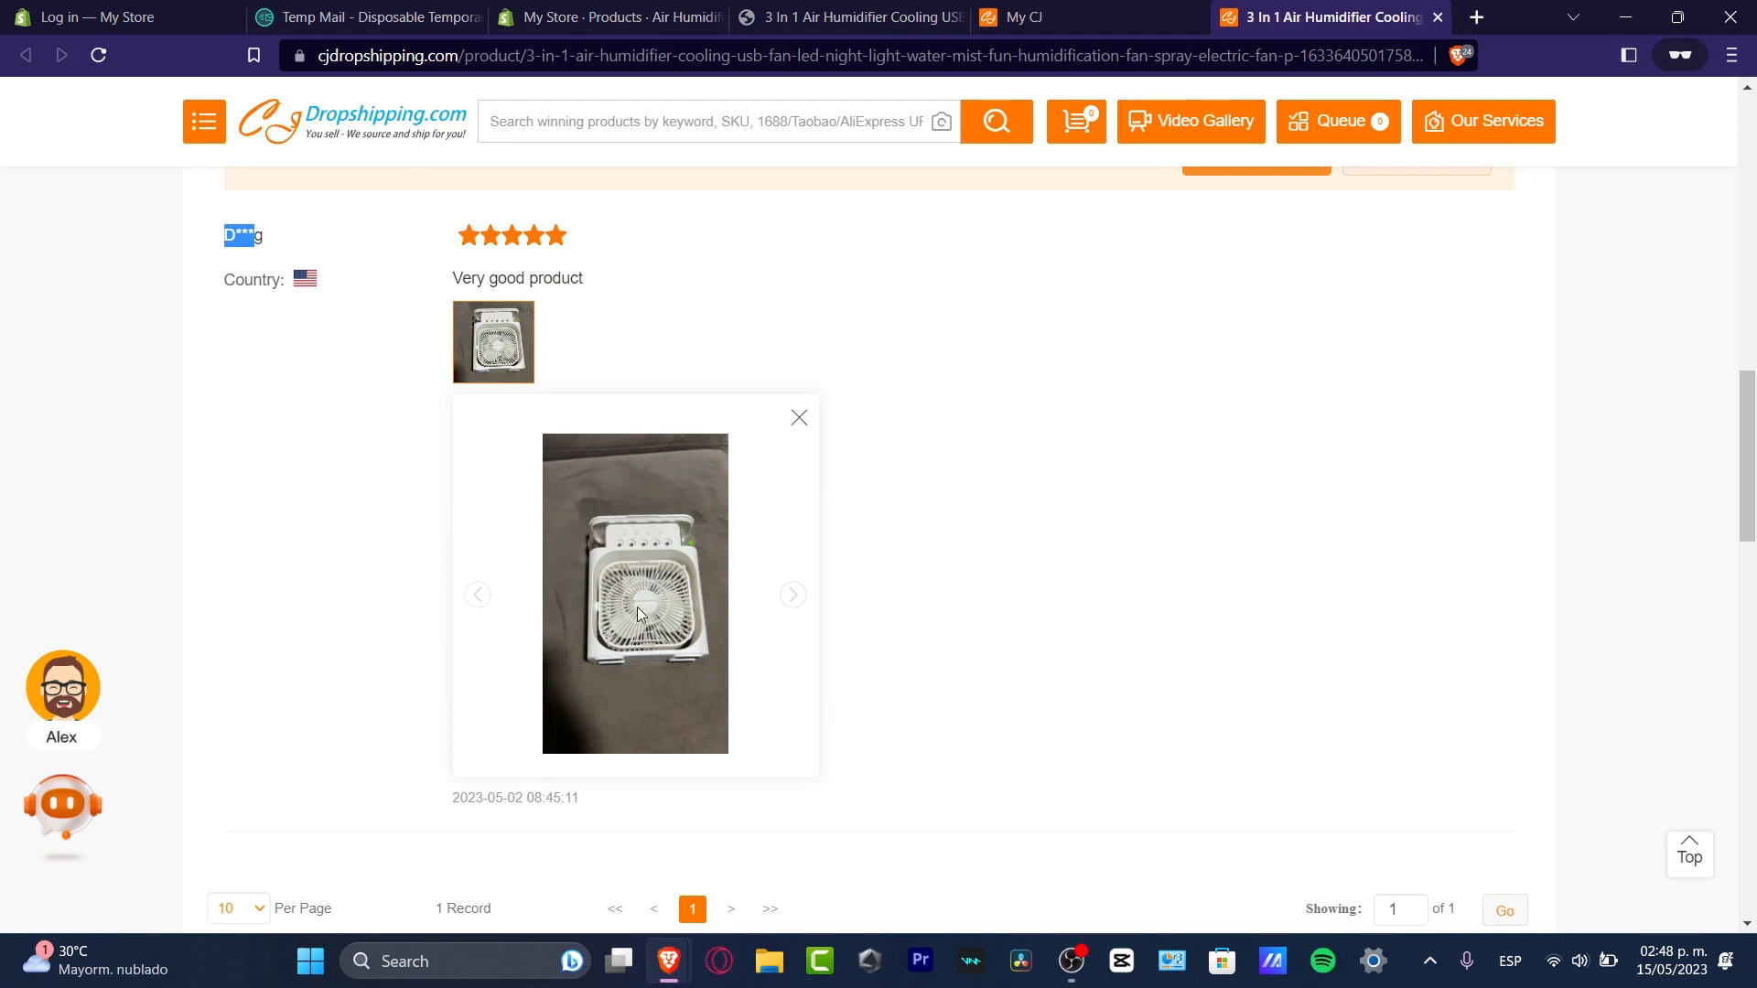
- Save the enlarged review photo as a PNG file in the ENVATO ELEMENTS folder, keeping the suggested file name
right_click(637, 608)
click(729, 653)
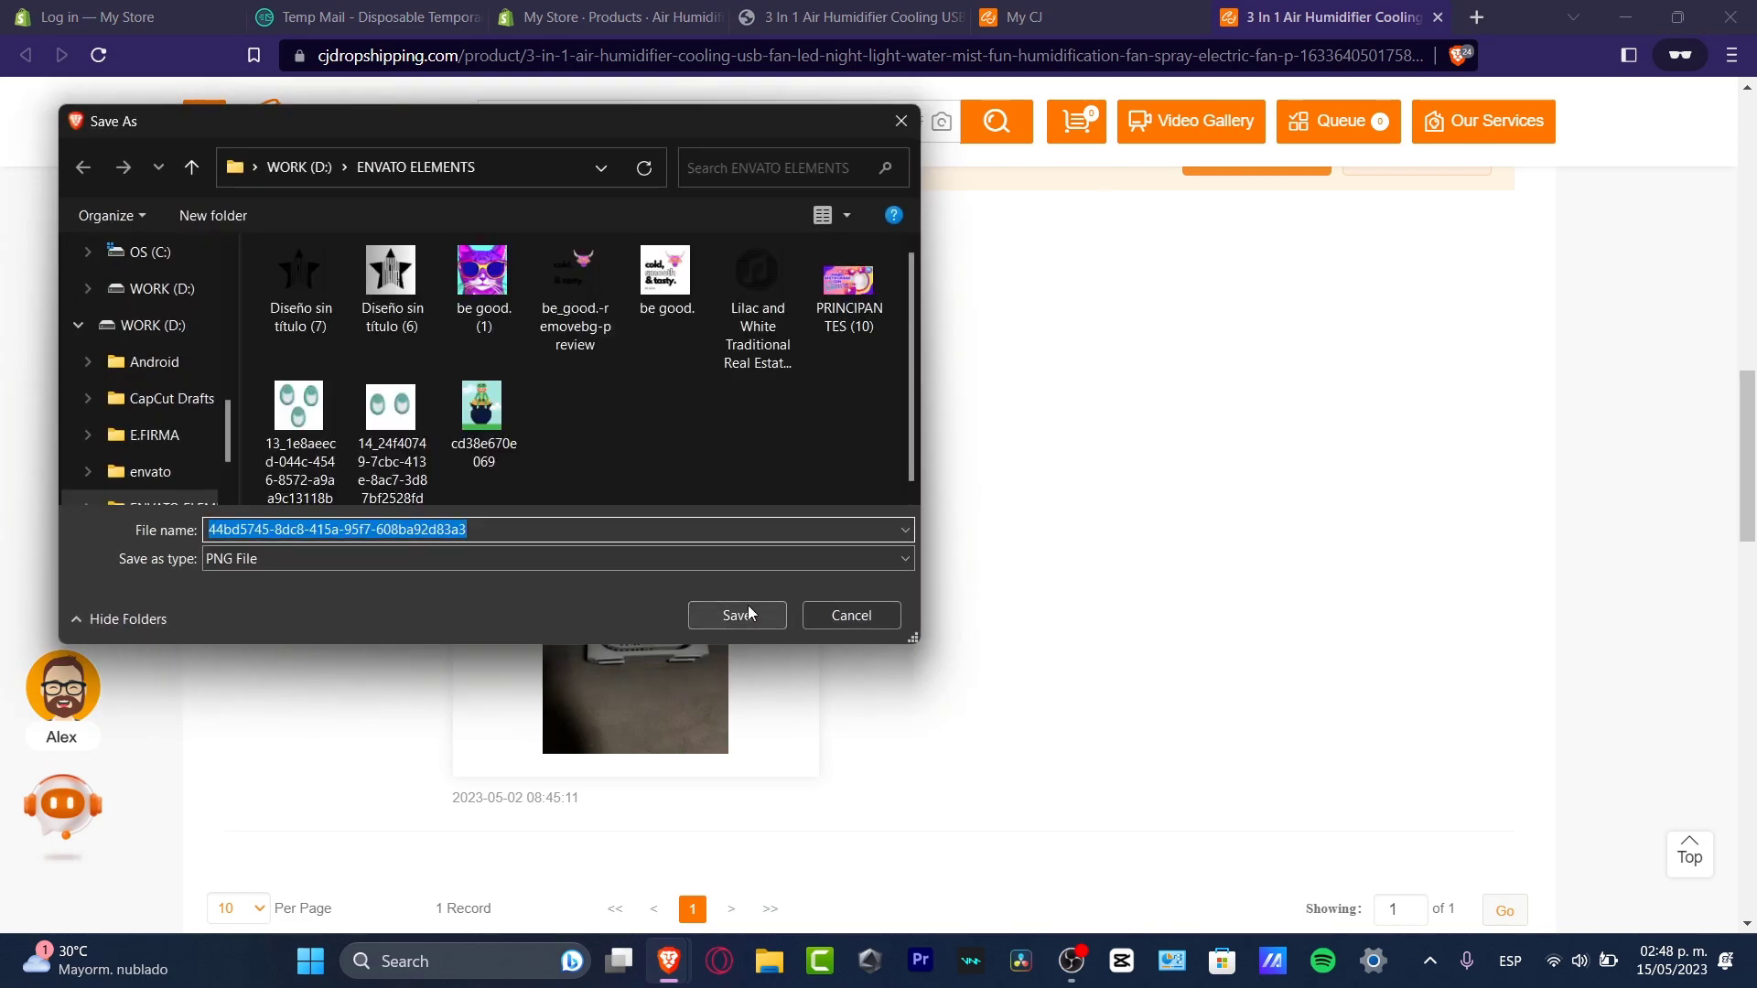
click(749, 615)
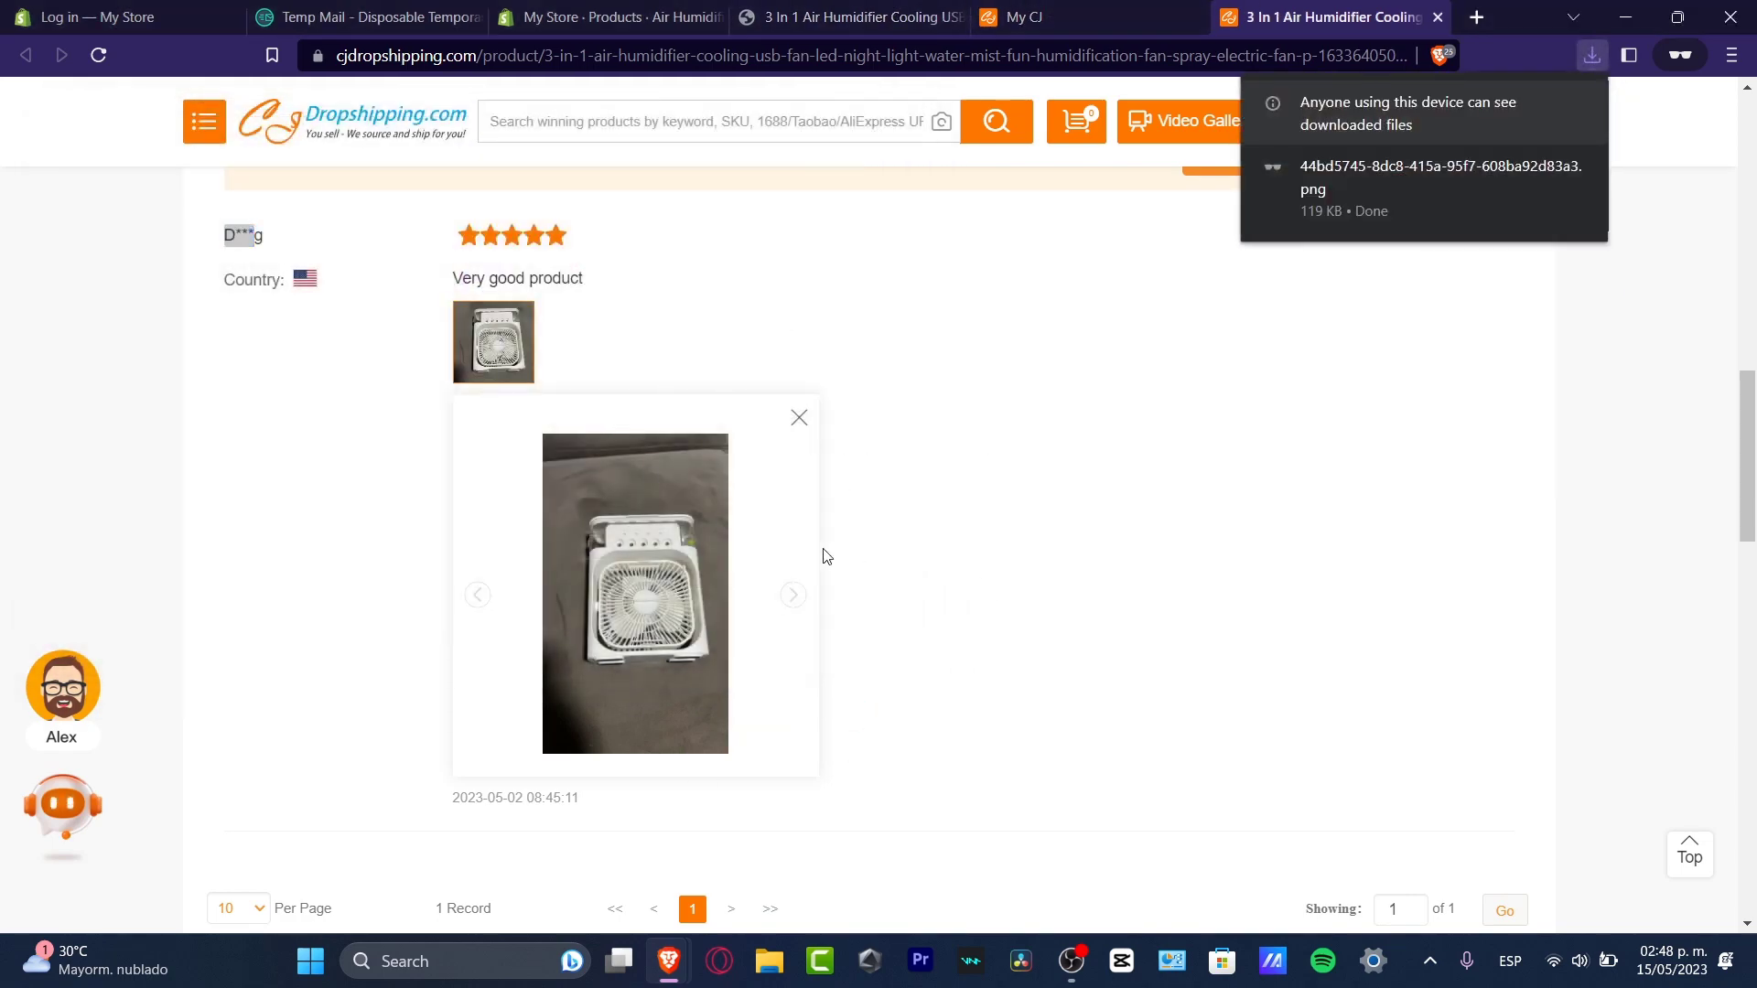
scroll(737, 733, down, 4)
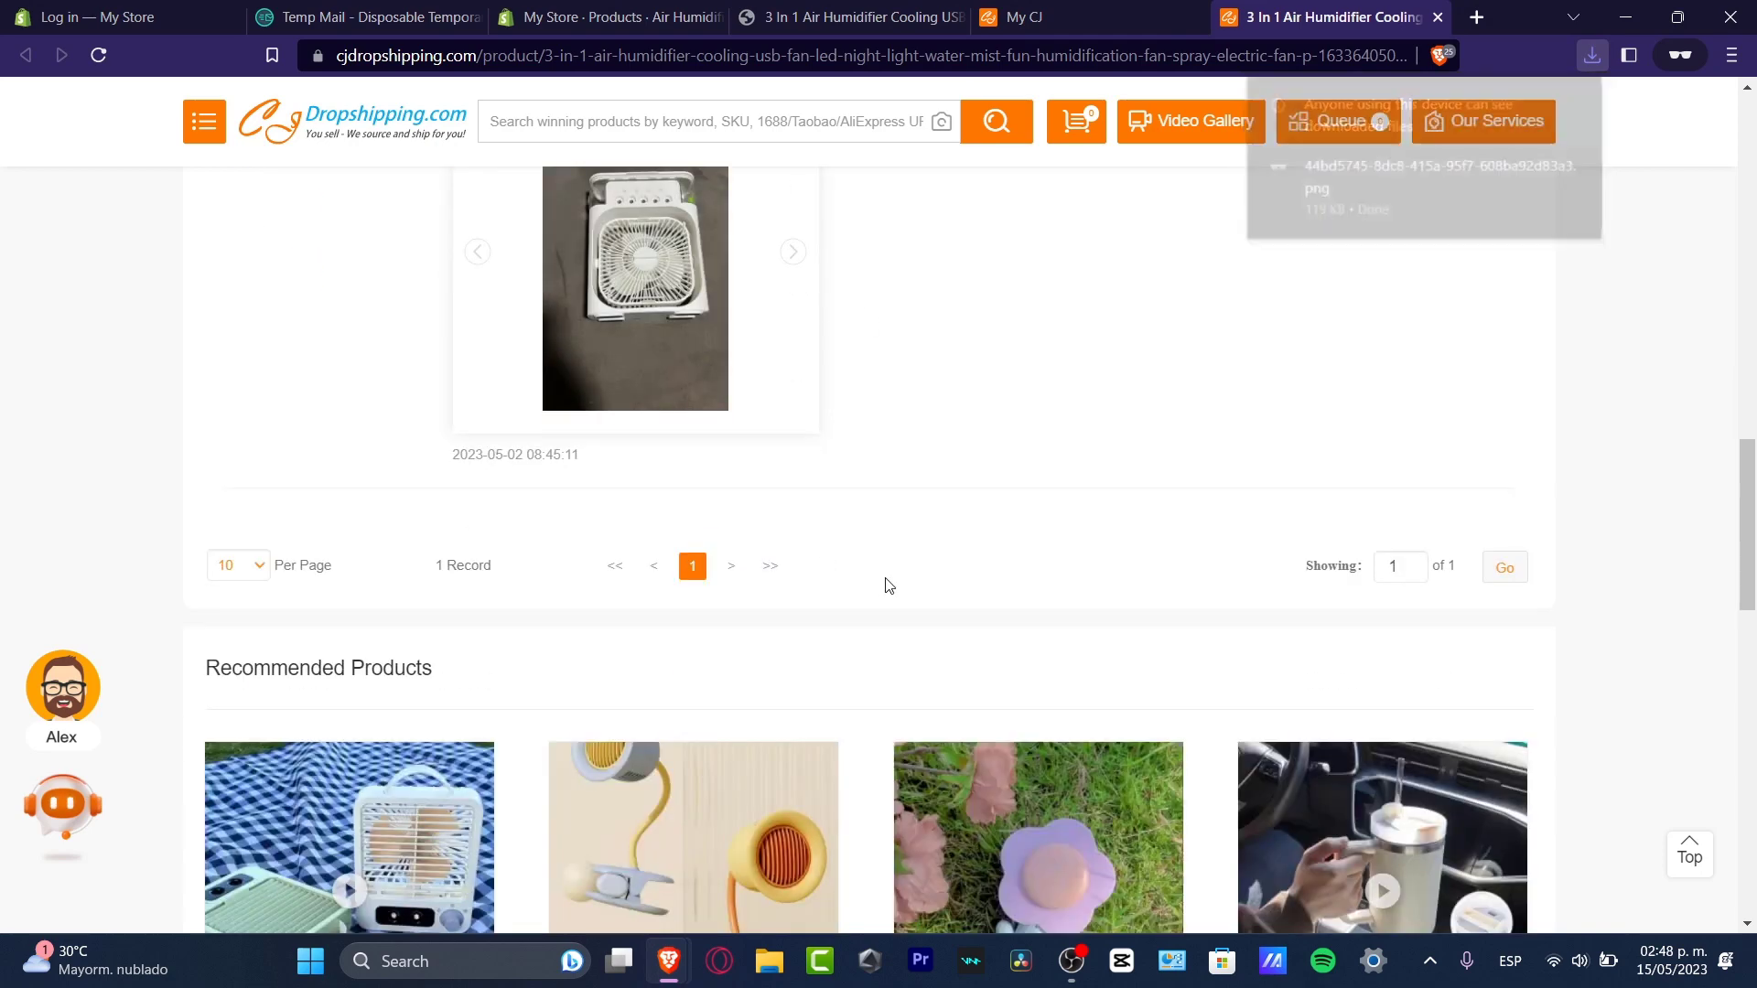
scroll(887, 586, up, 7)
scroll(897, 620, down, 8)
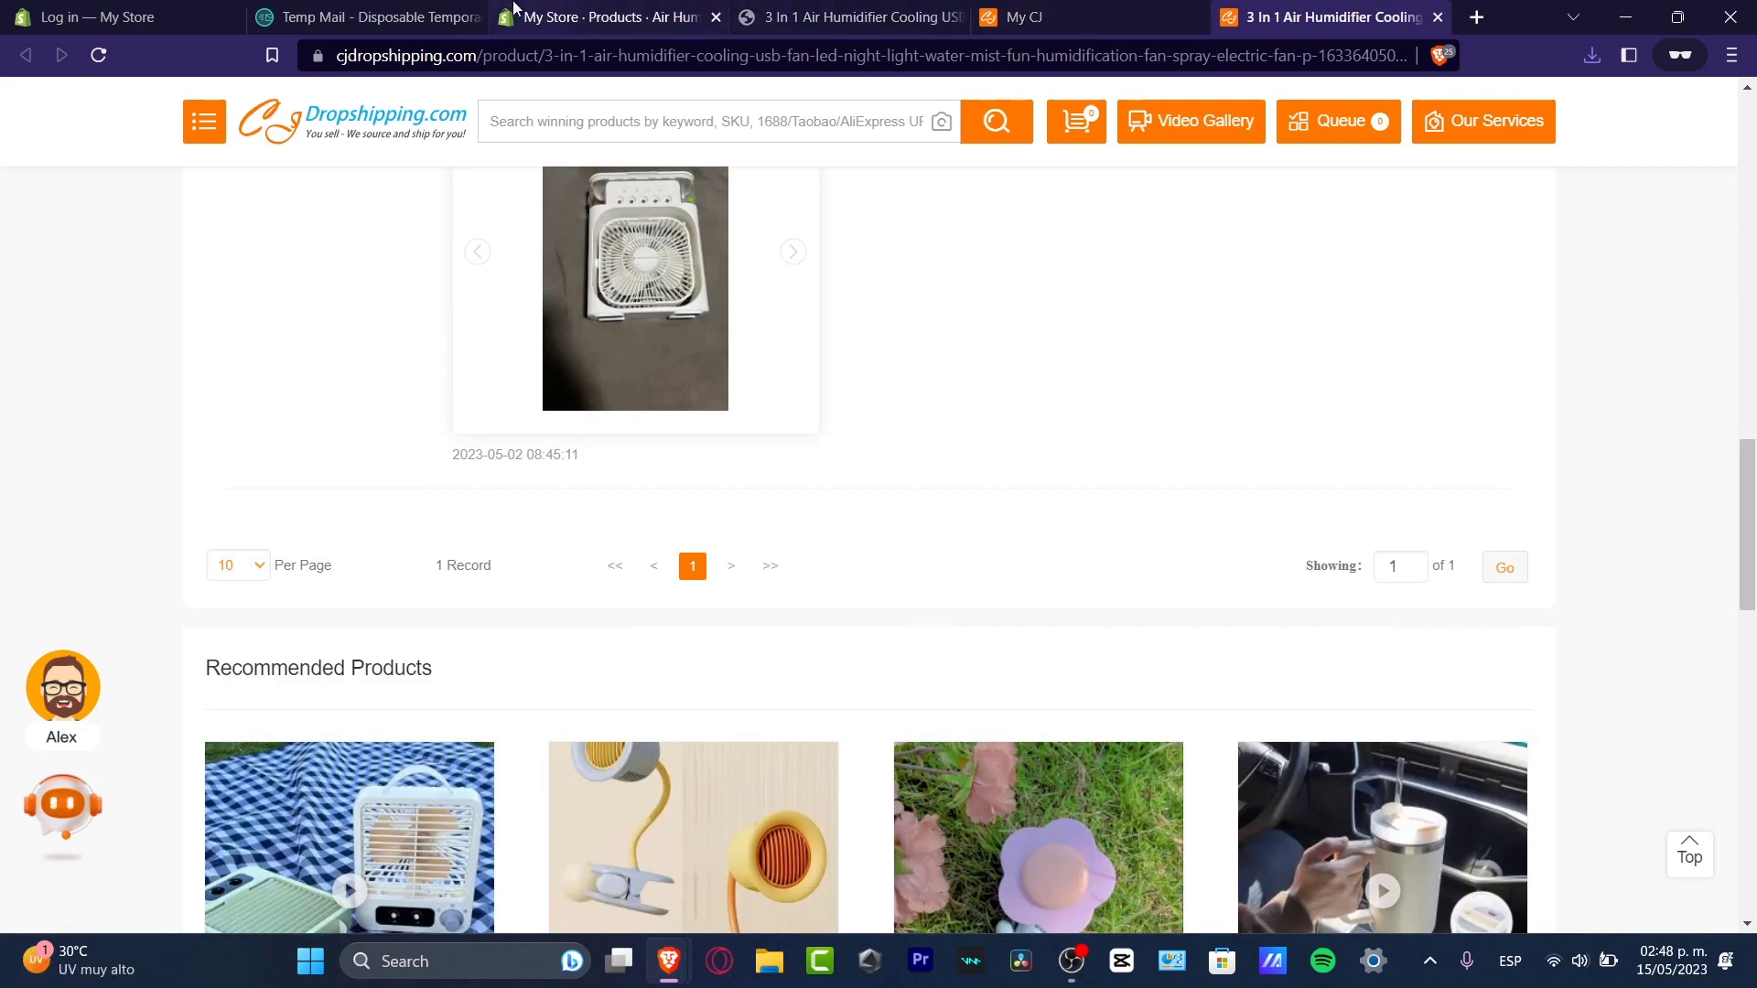
- Switch to the Shopify admin and install the Judge.me Product Reviews app from the recommended apps
click(580, 35)
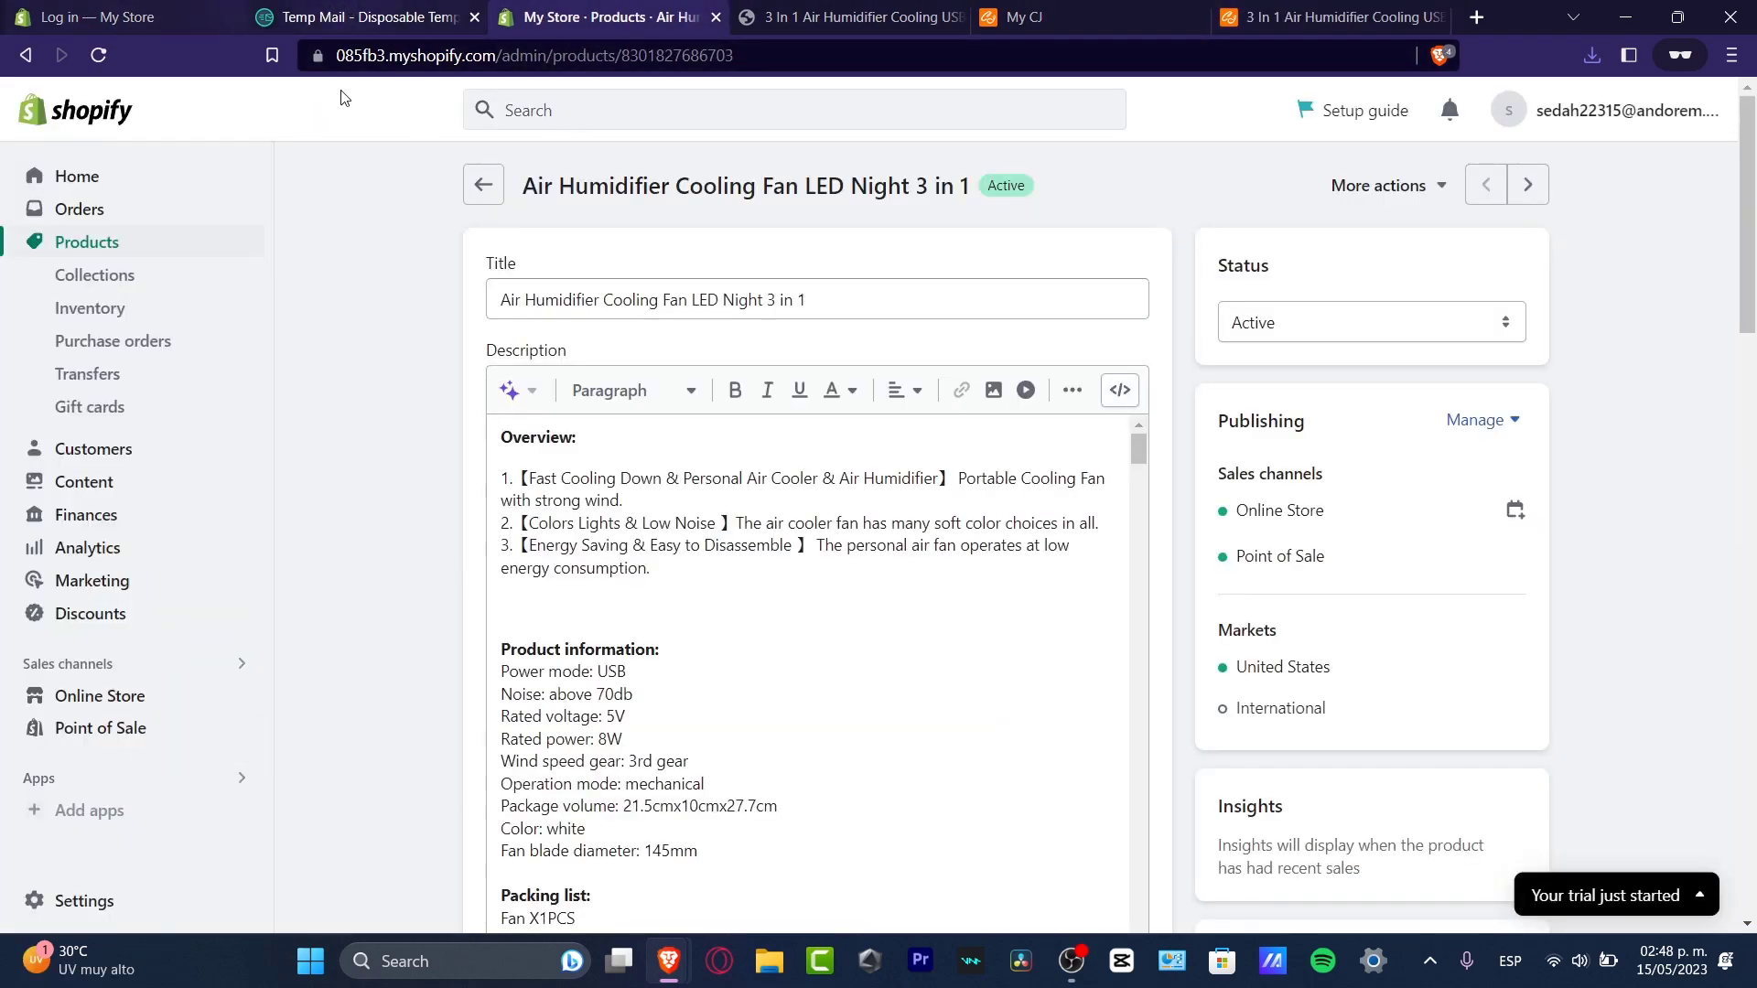
click(102, 810)
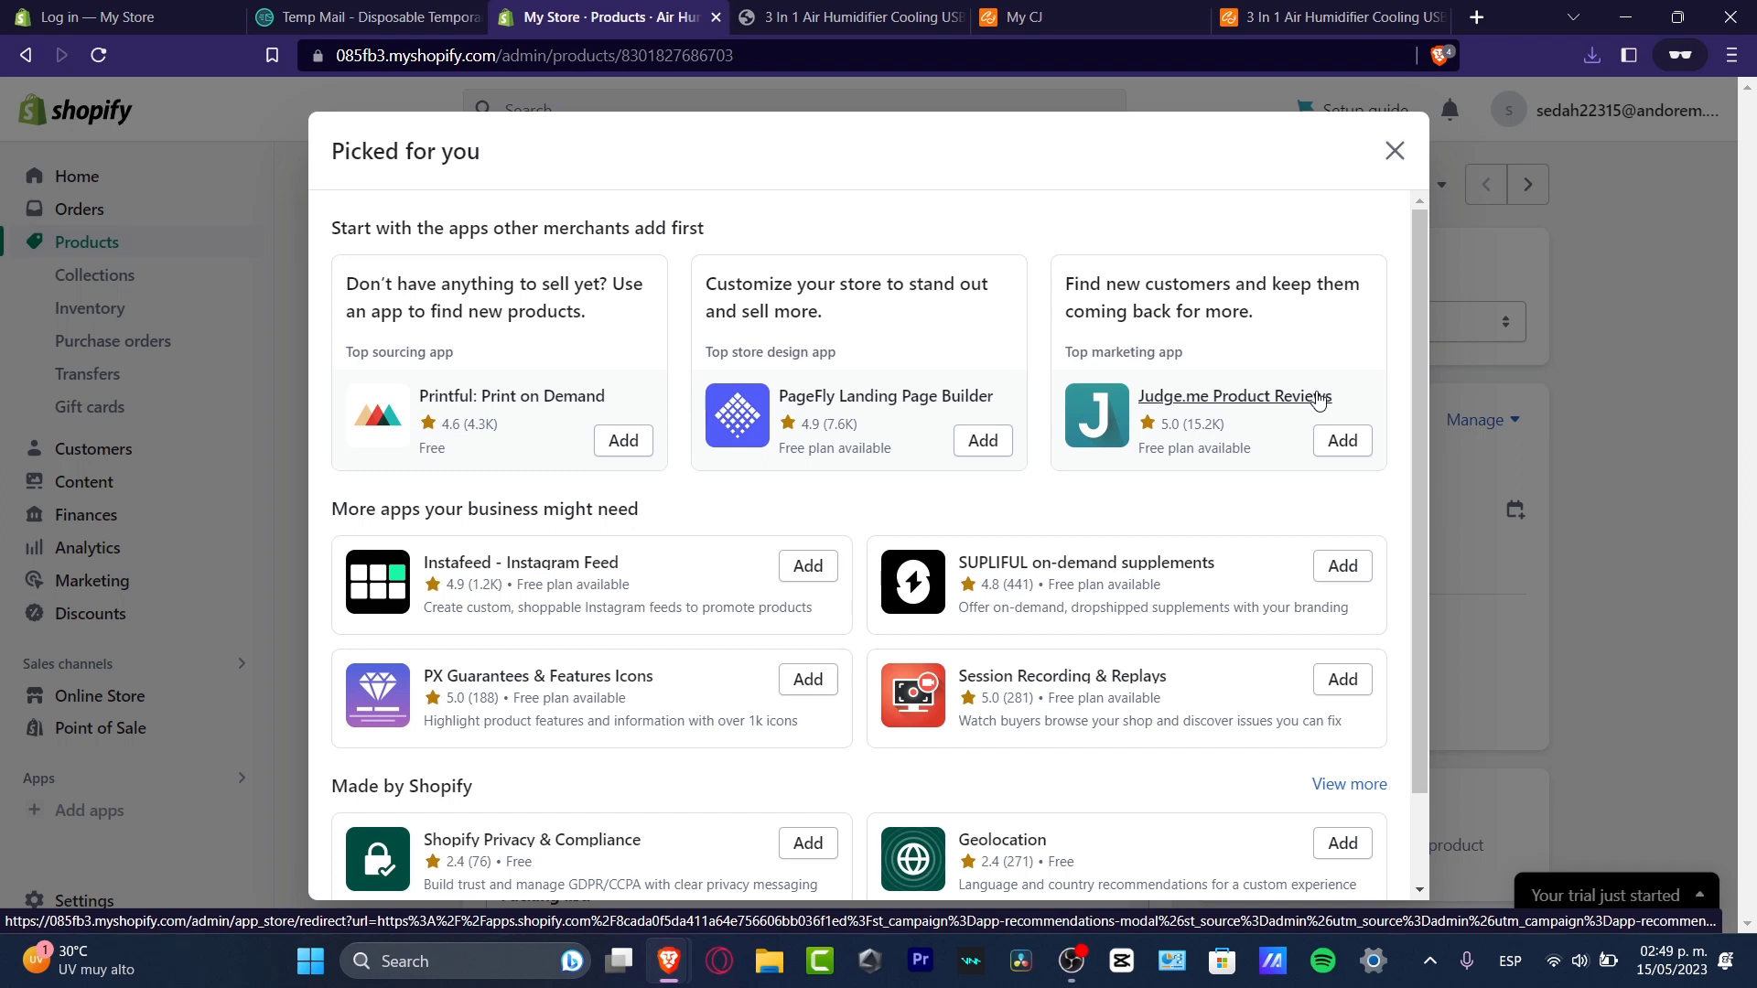
click(1352, 447)
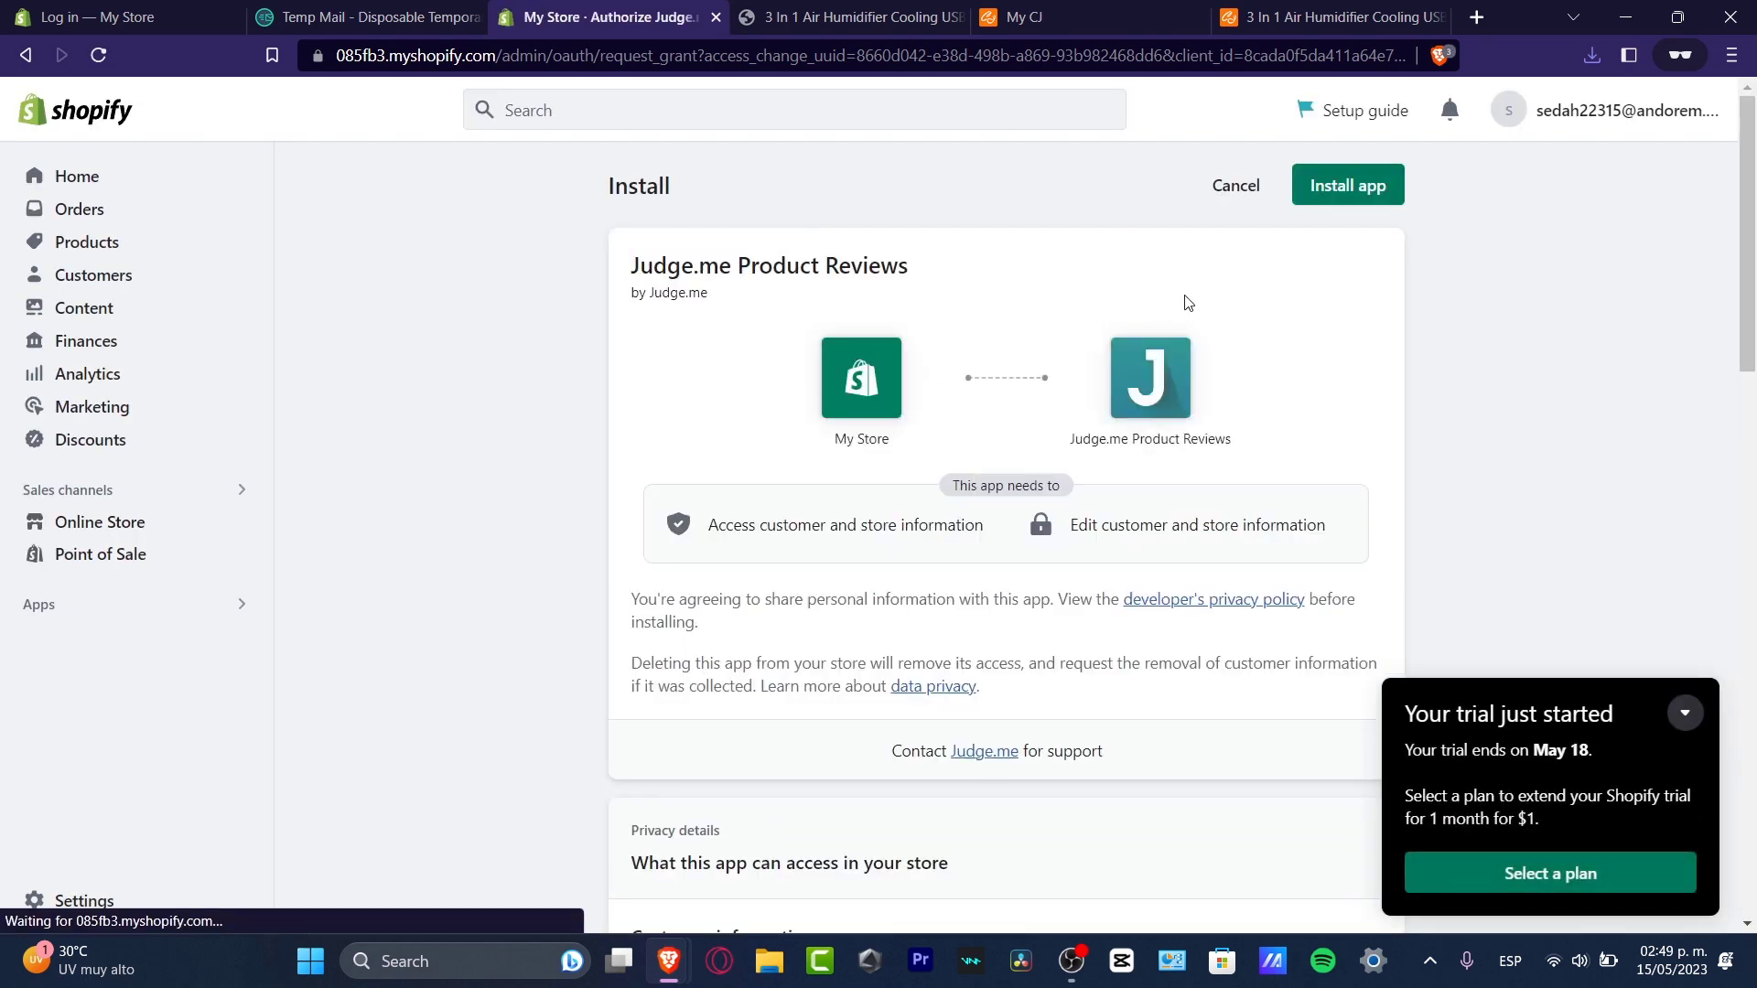
click(1345, 200)
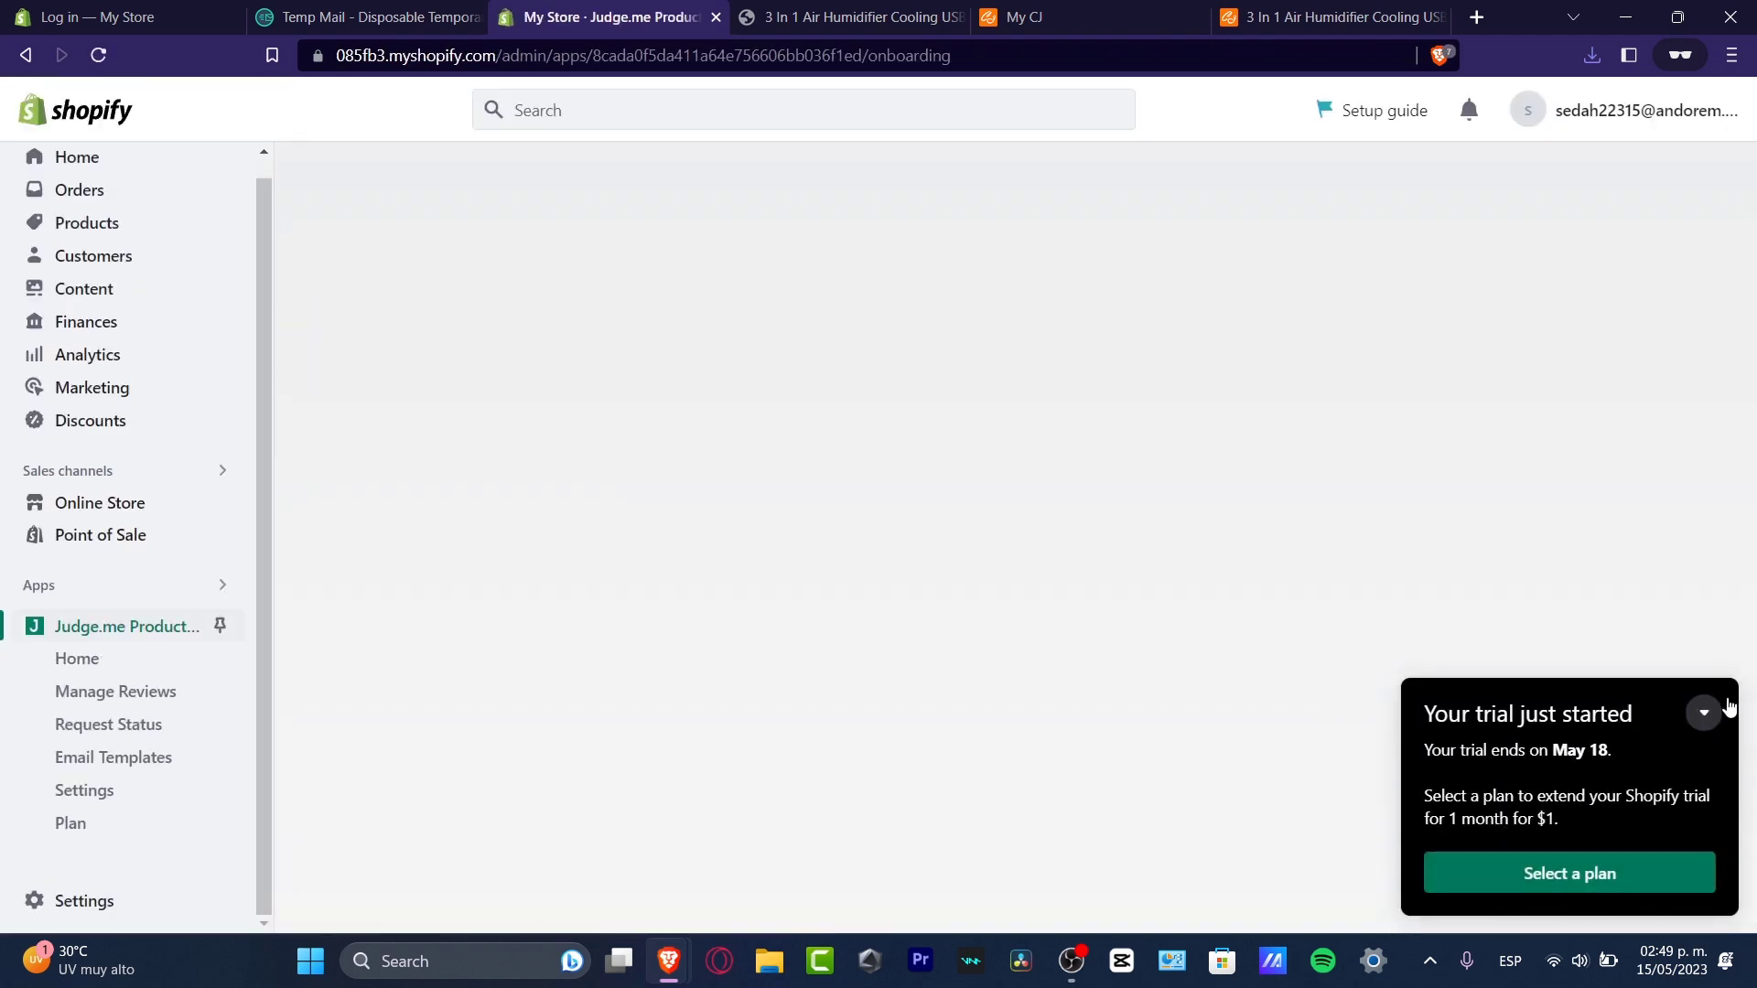
click(1704, 713)
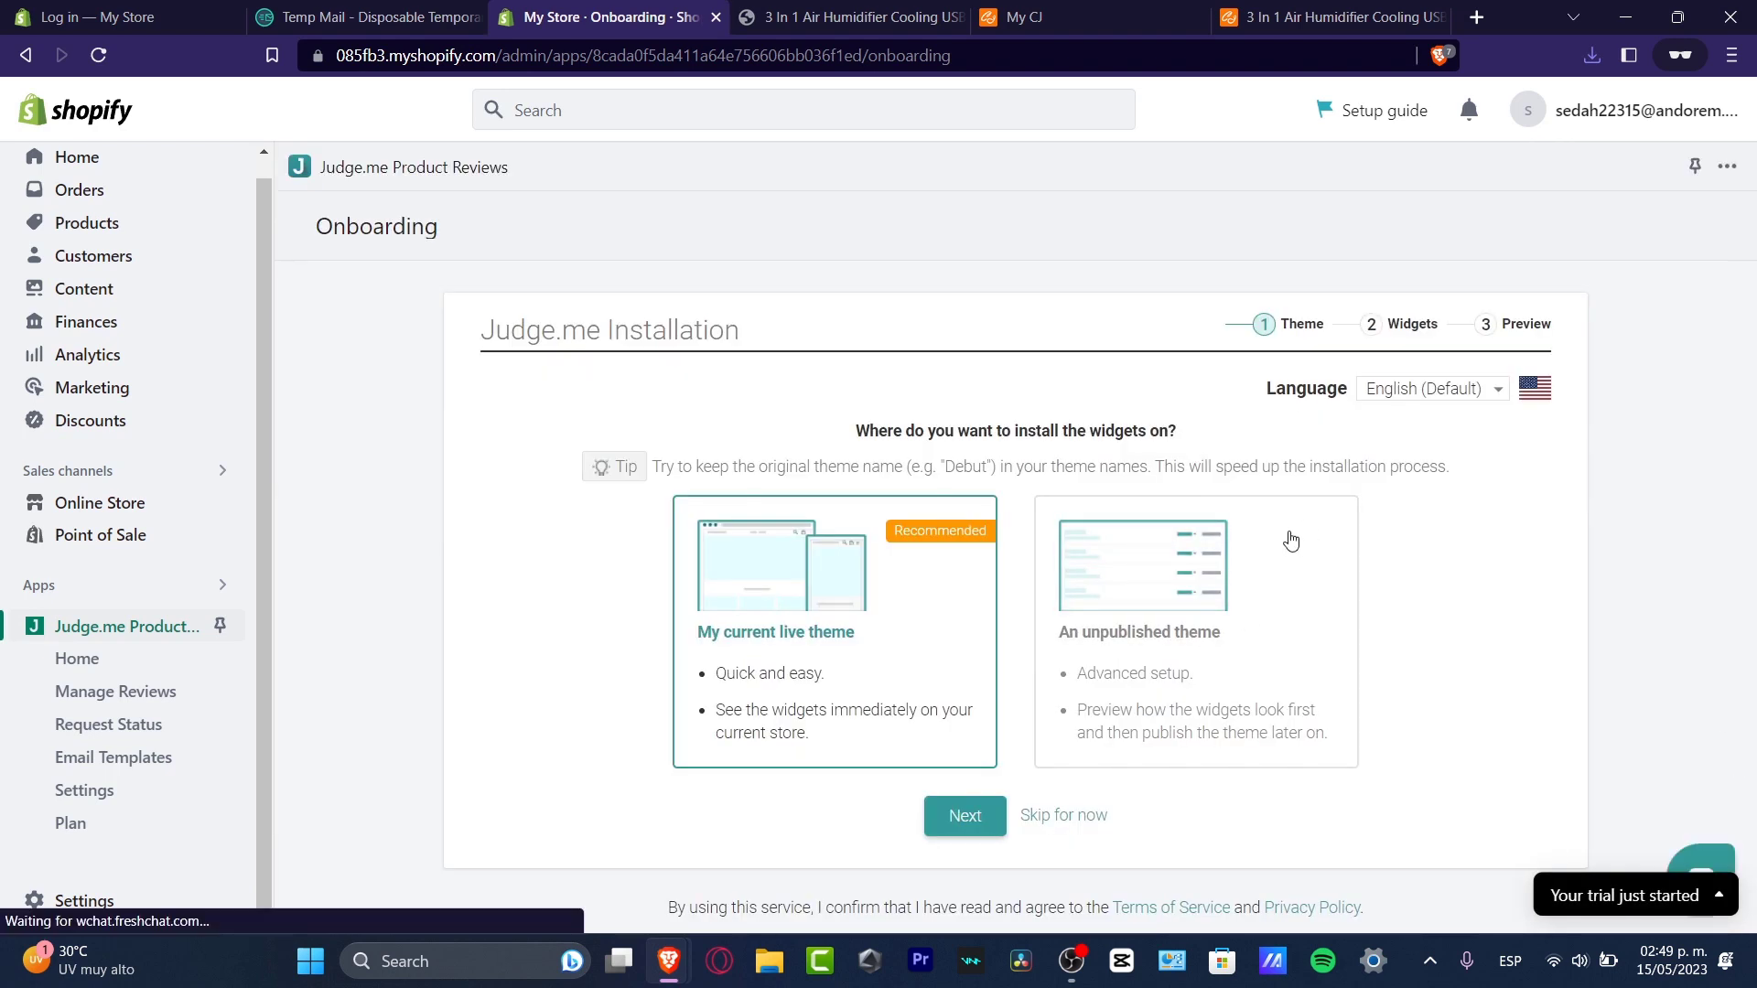
- Install Judge.me's review widget and both preview badges on the current live theme, allowing it to update the theme files
click(966, 816)
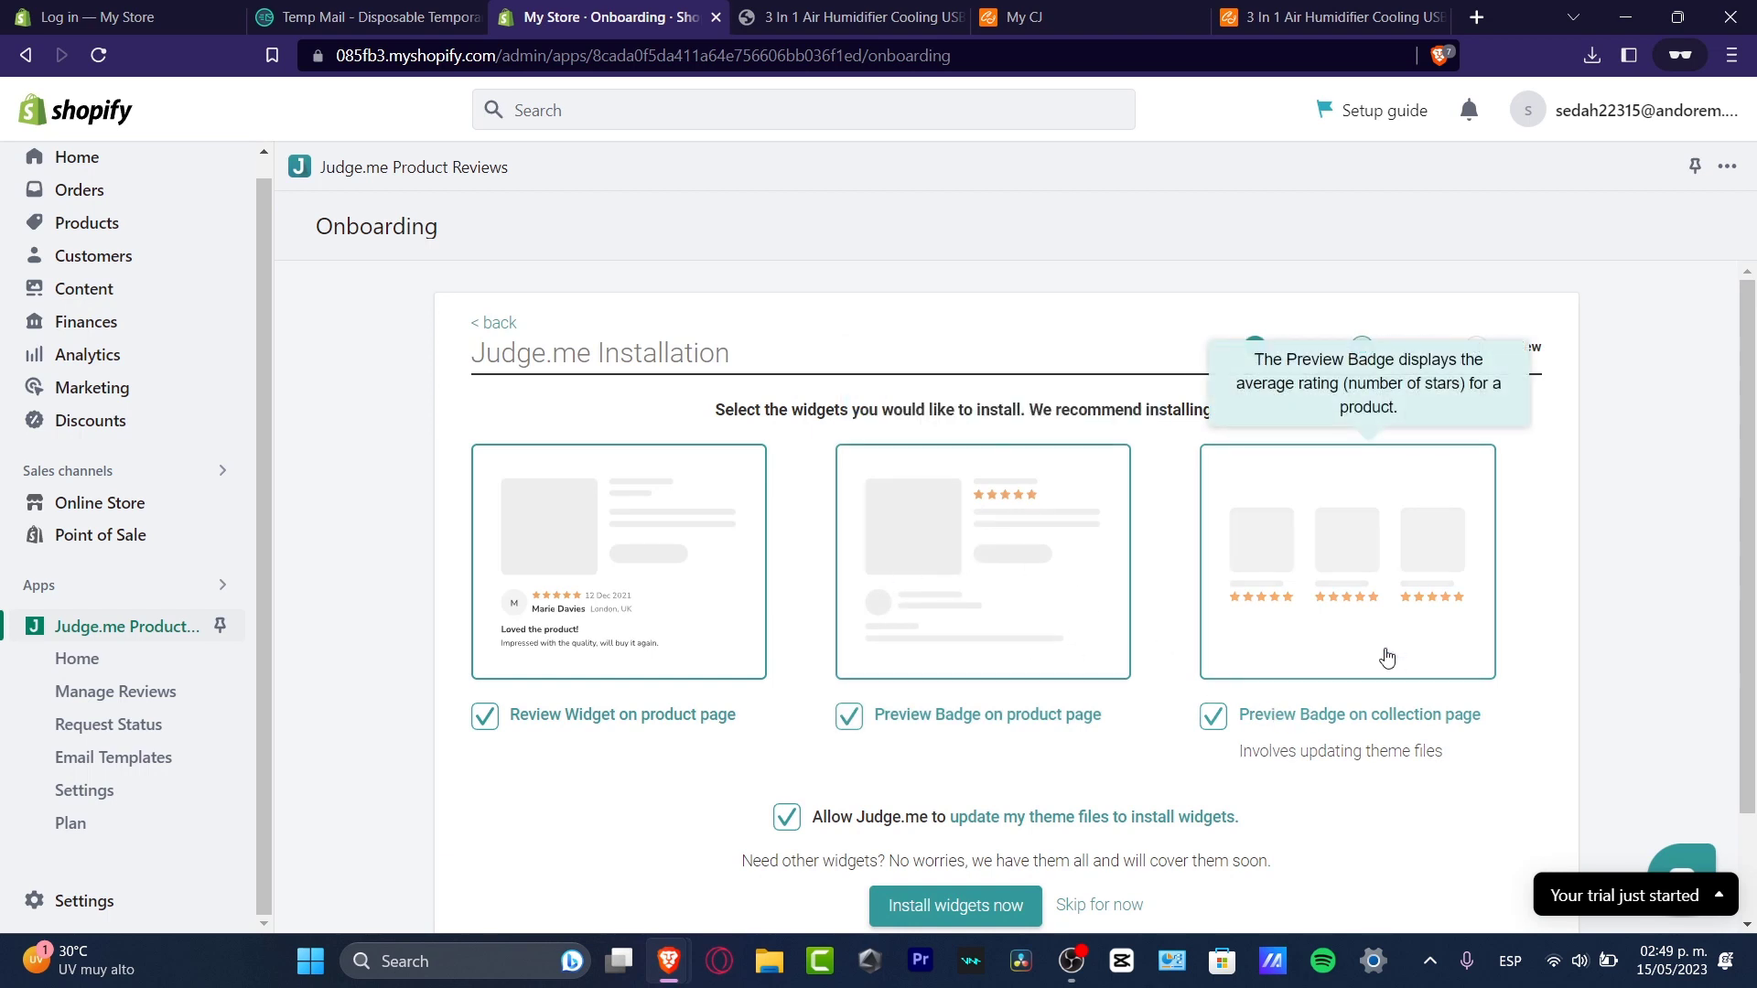
scroll(989, 805, down, 1)
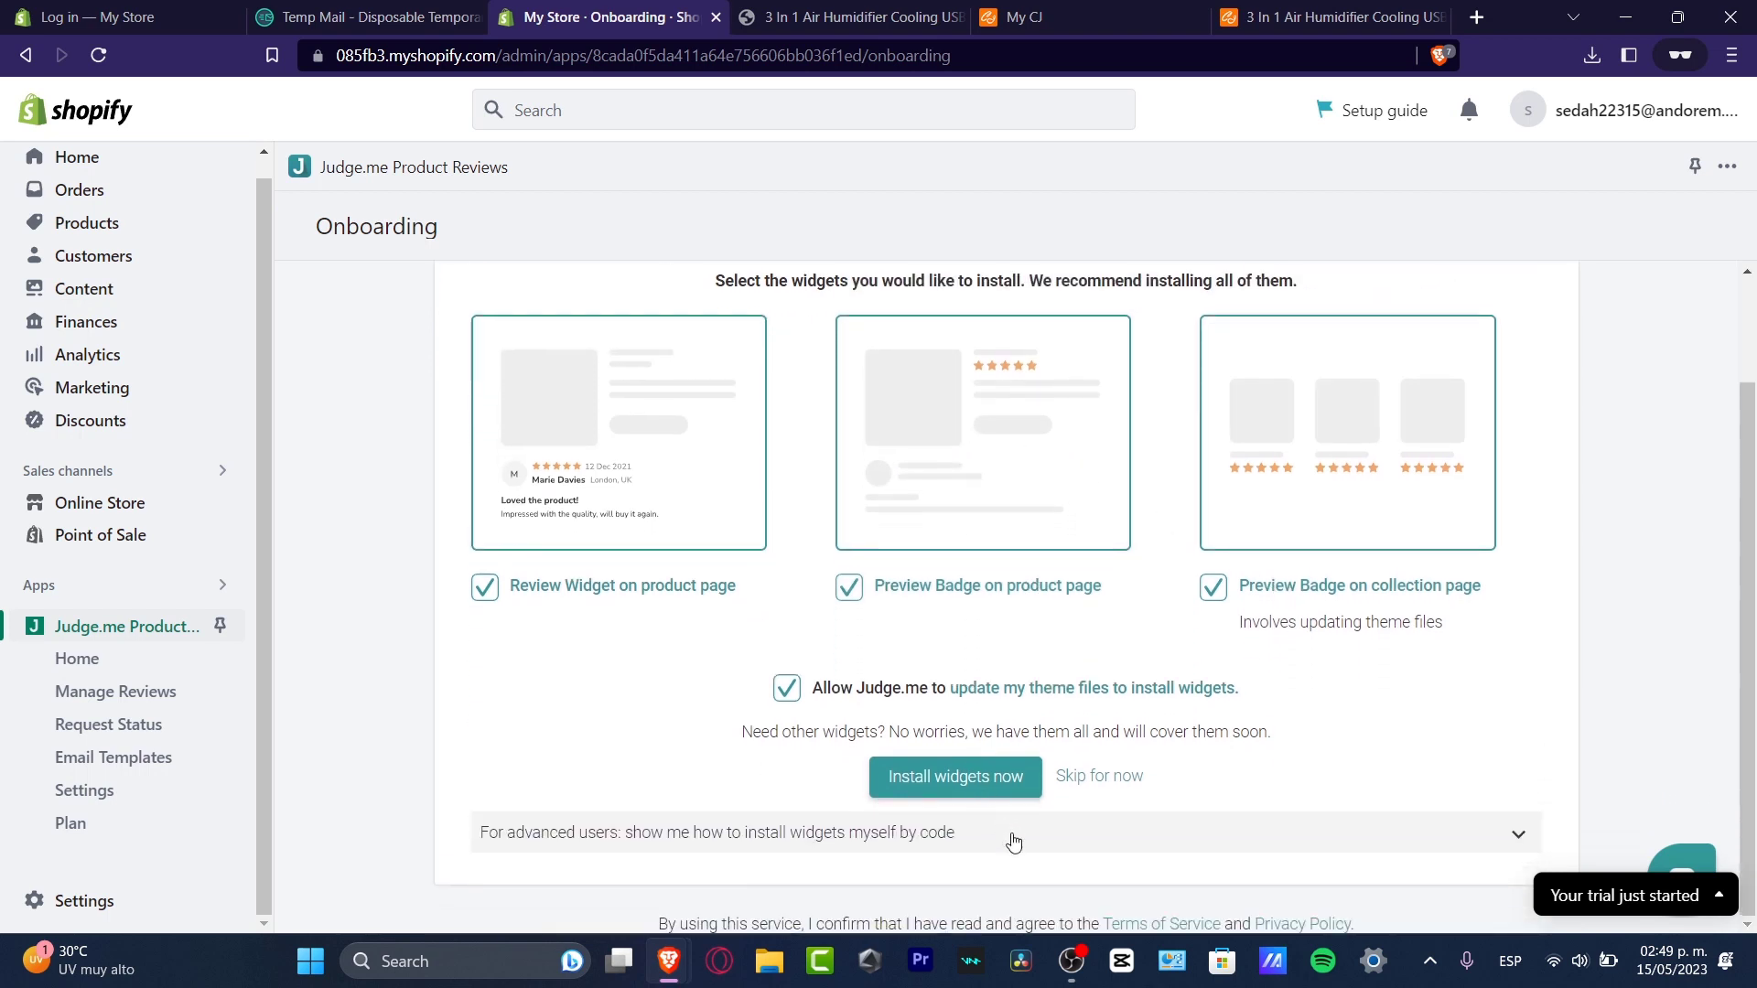
click(1017, 784)
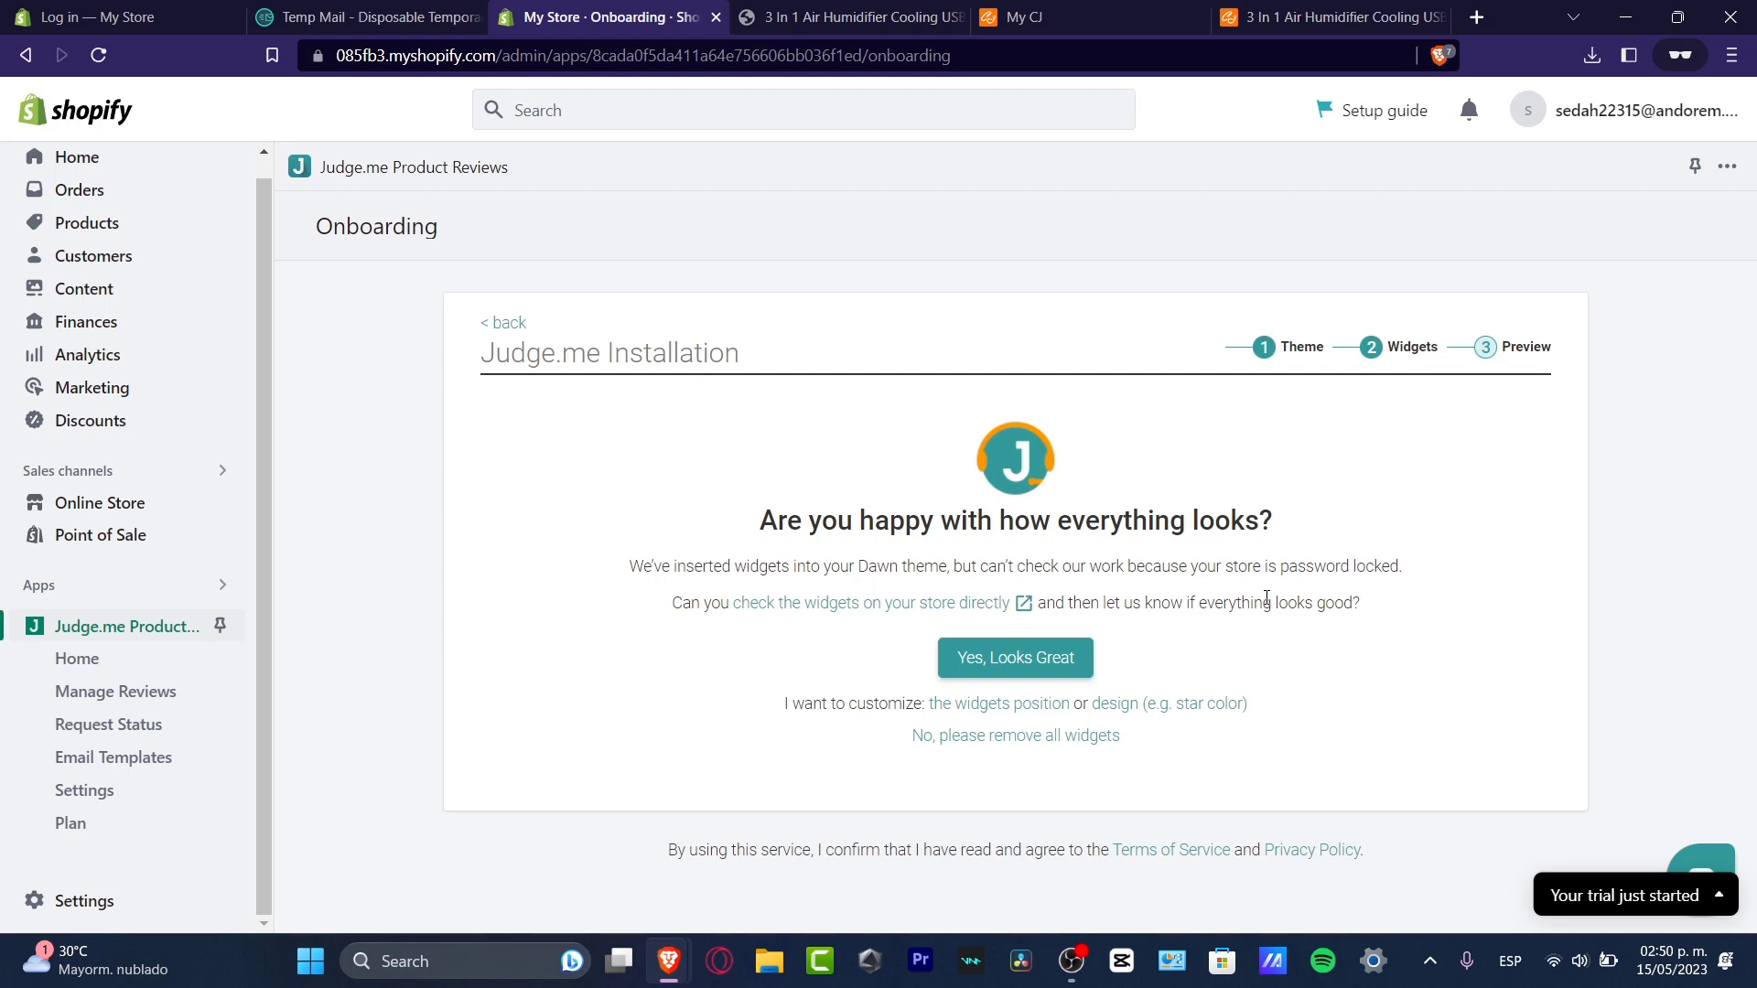
- Open the widget check on the store, hide the preview bar and look through the printer's product page for review widgets
click(898, 606)
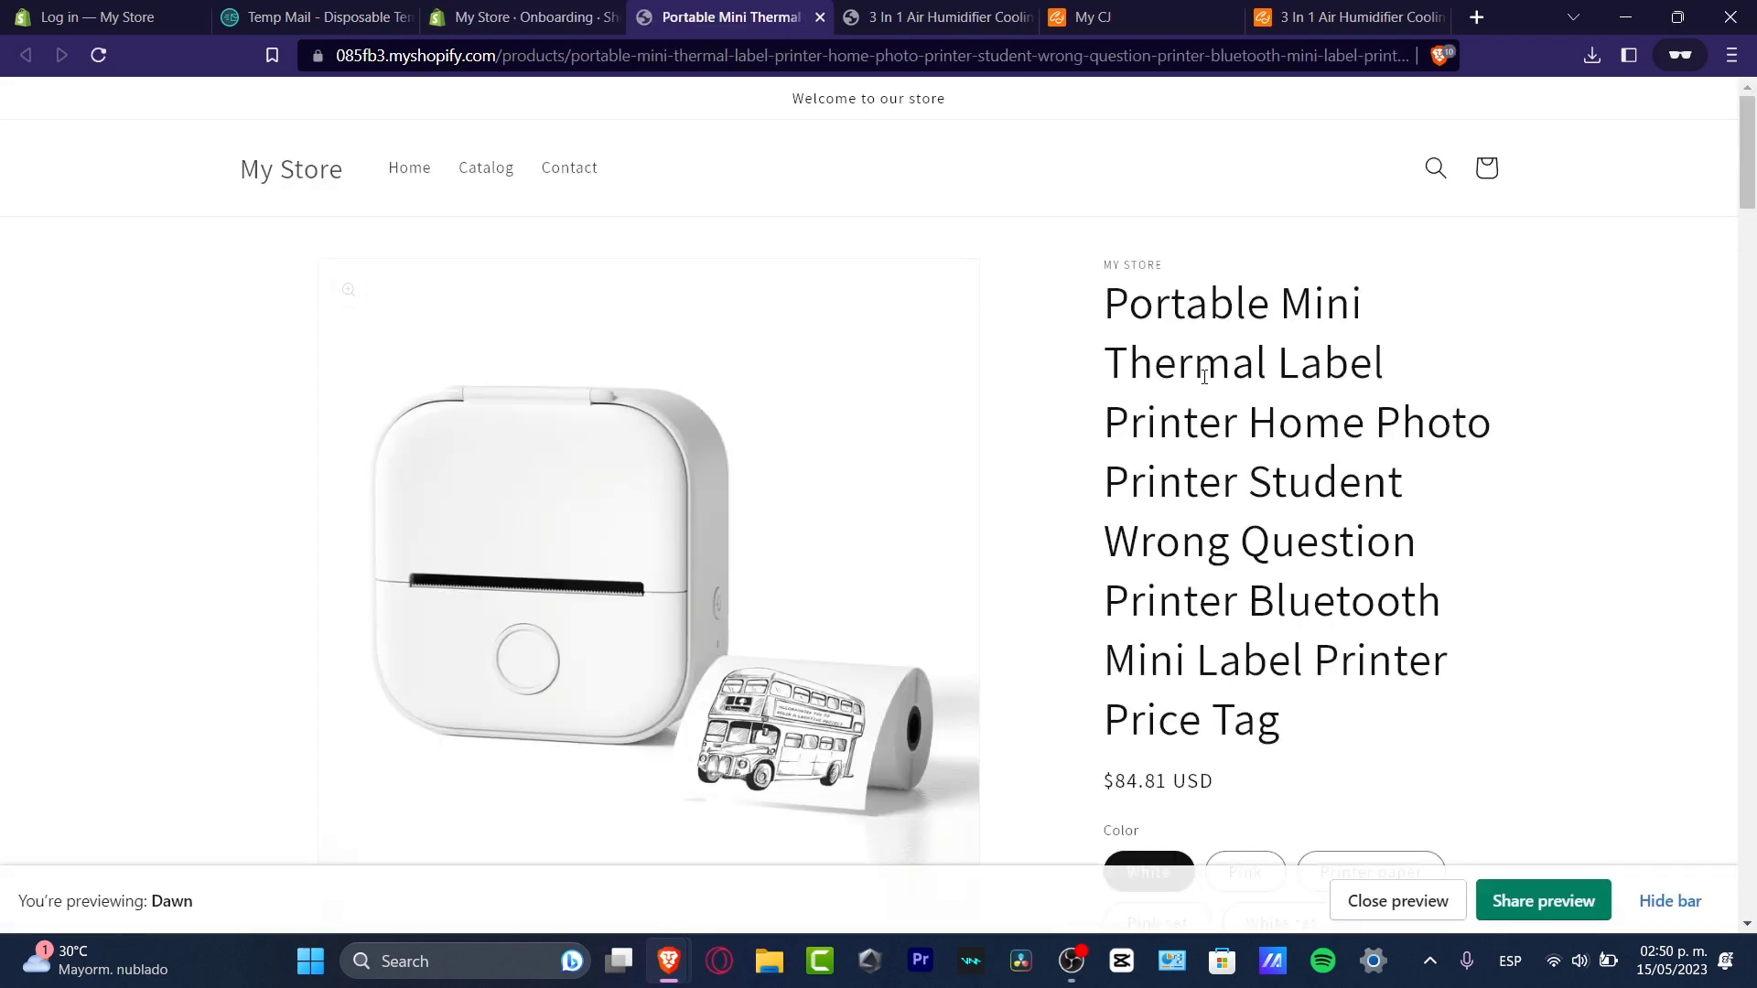
click(1670, 902)
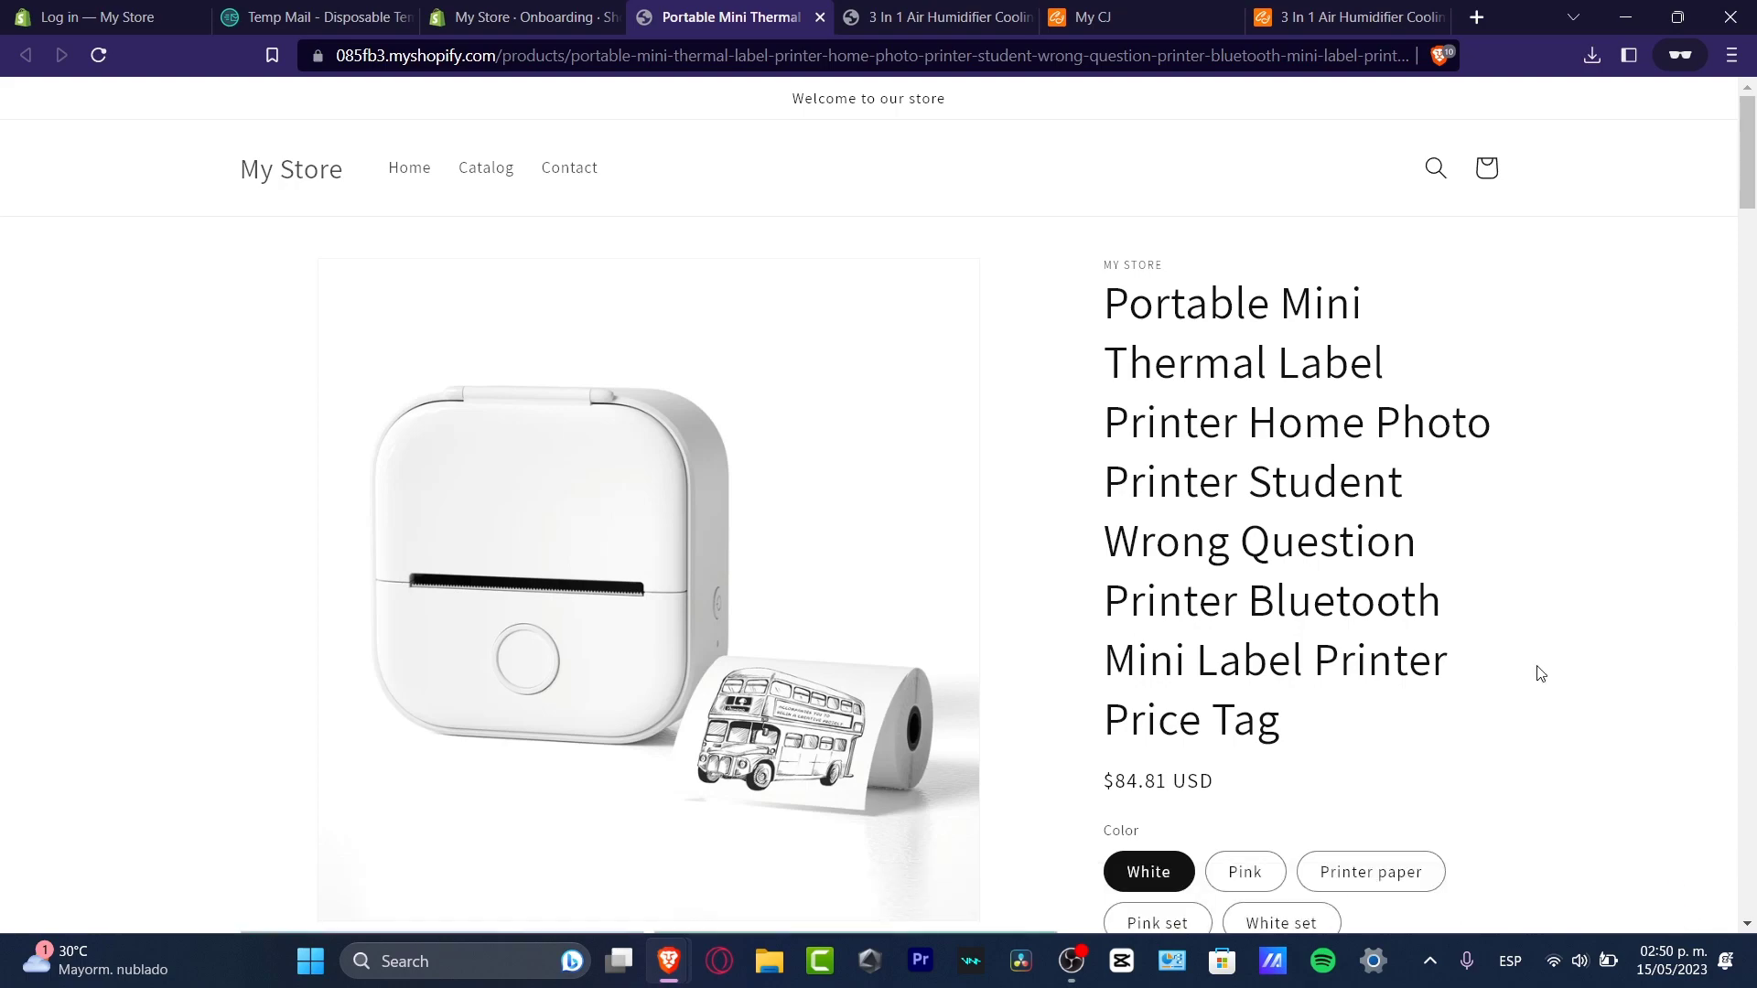
scroll(1528, 659, down, 15)
scroll(1521, 639, down, 15)
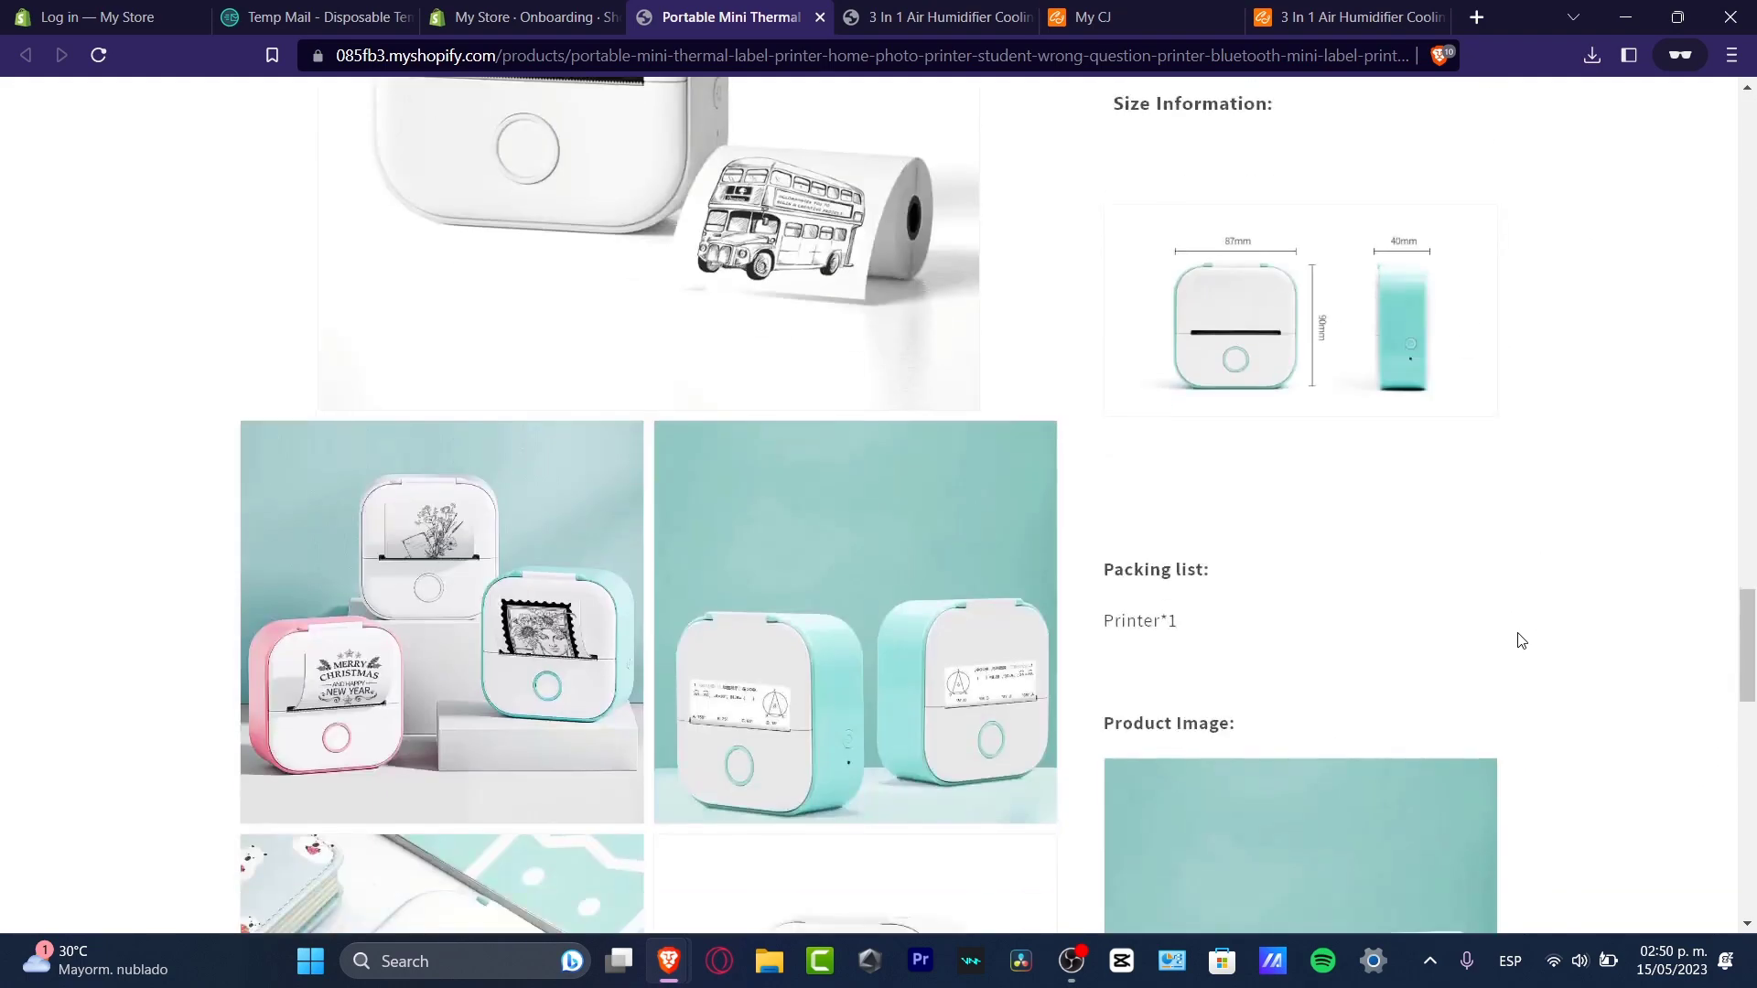
scroll(1521, 640, down, 10)
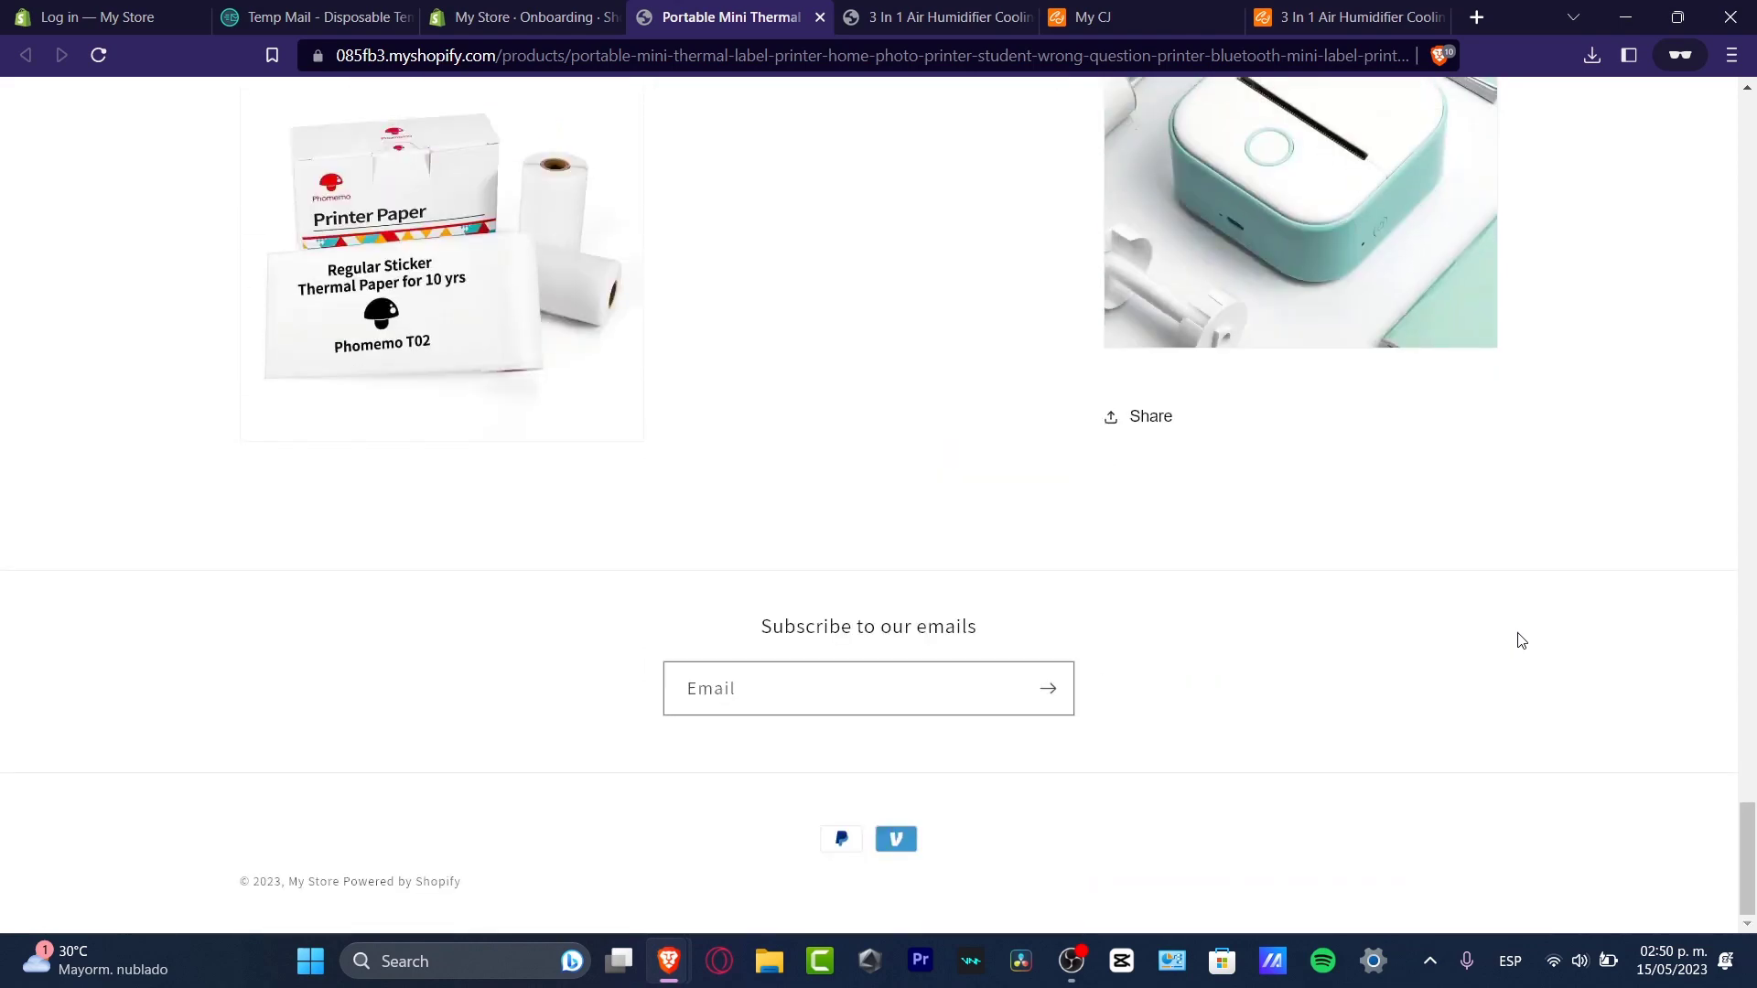
scroll(1521, 640, up, 20)
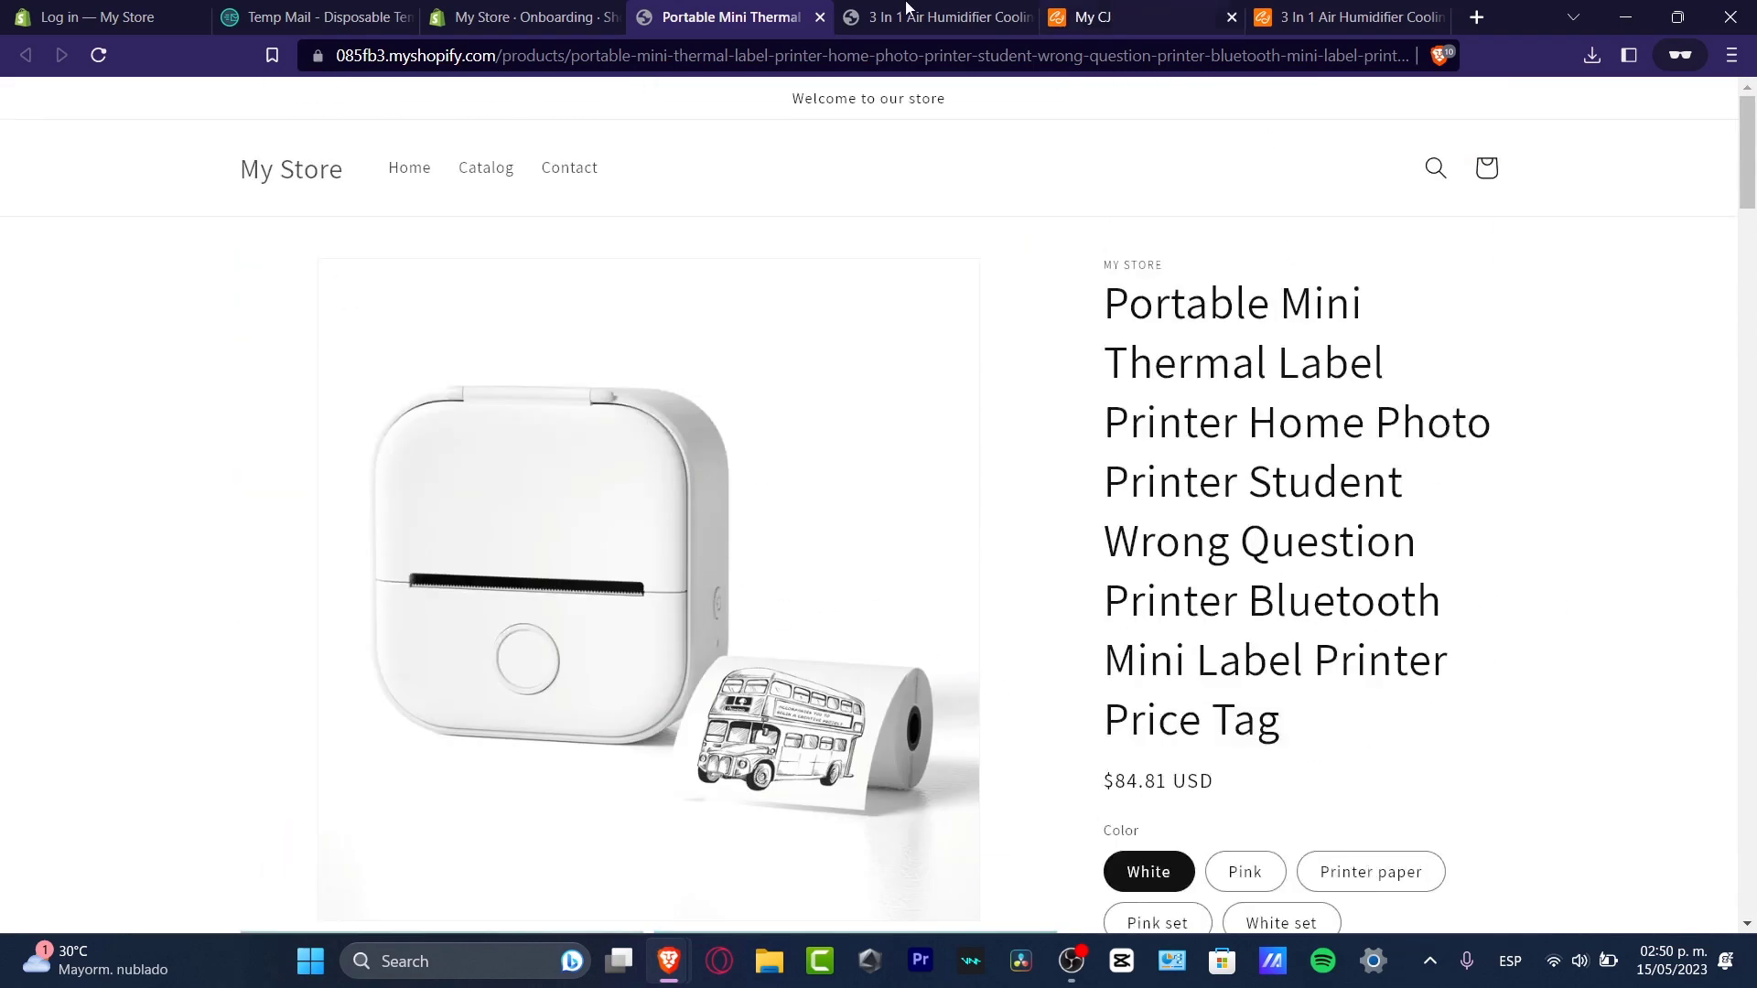
- Open the Dawn theme editor from the Shopify admin, enable Judge.me's Core Snippet app embed and save the theme
click(522, 16)
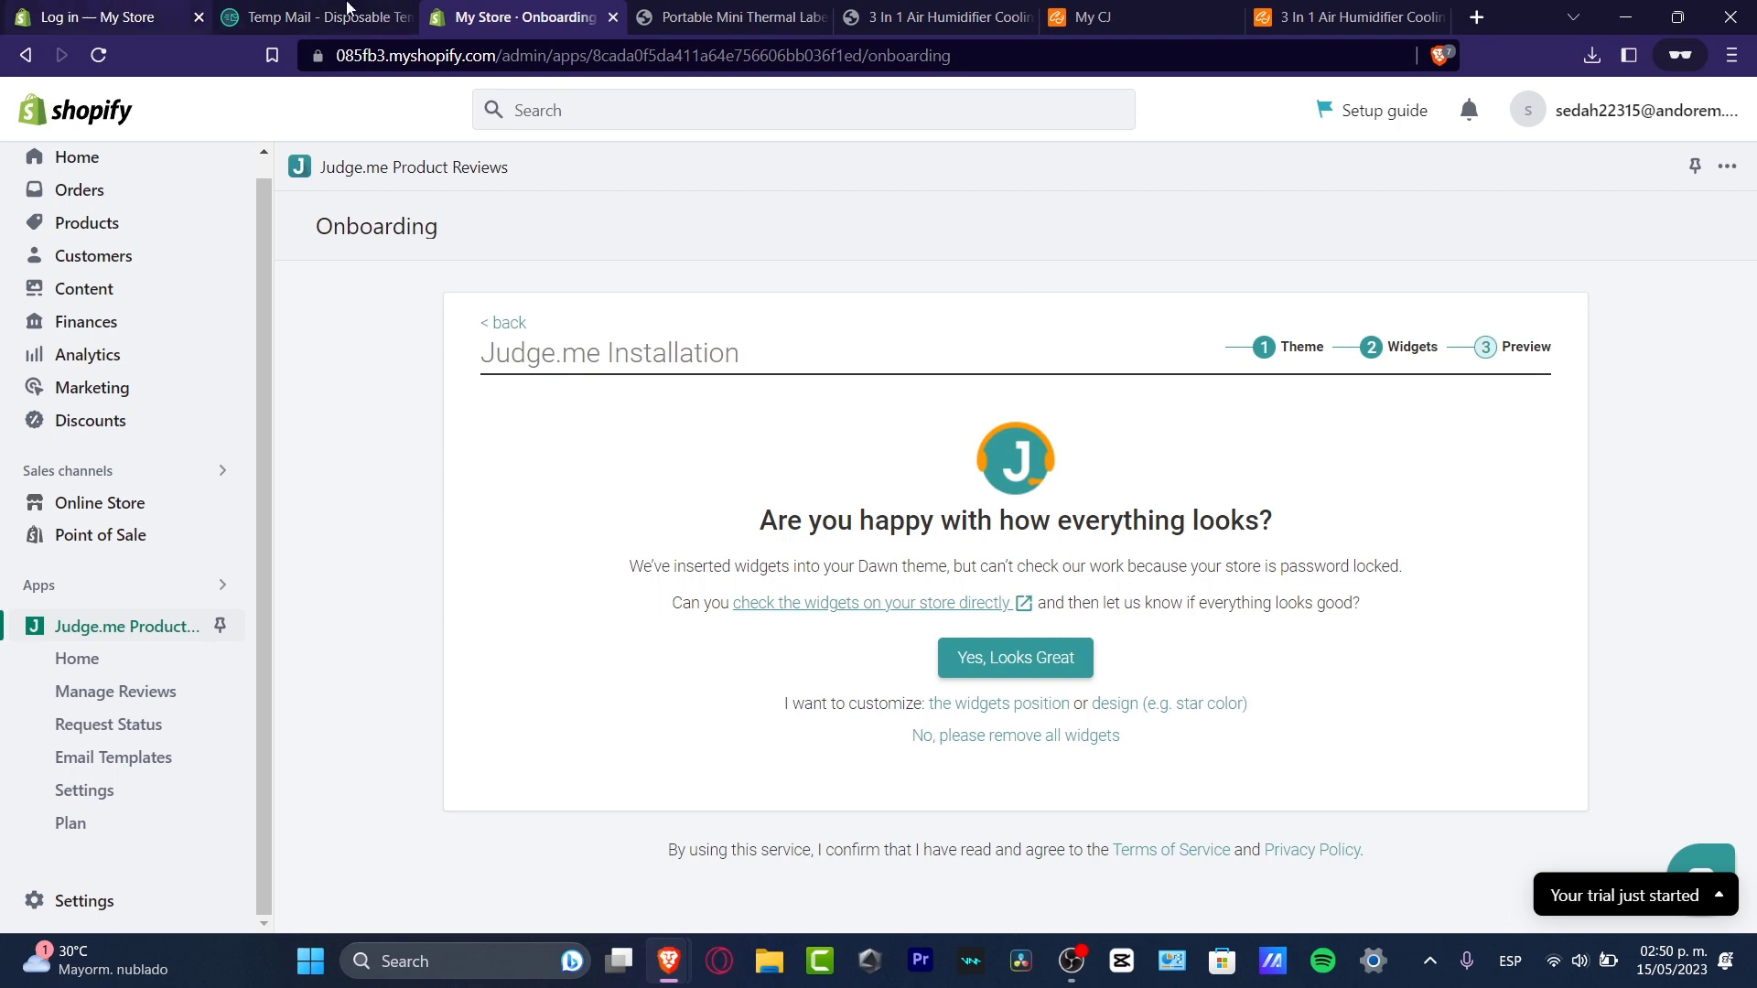
click(117, 508)
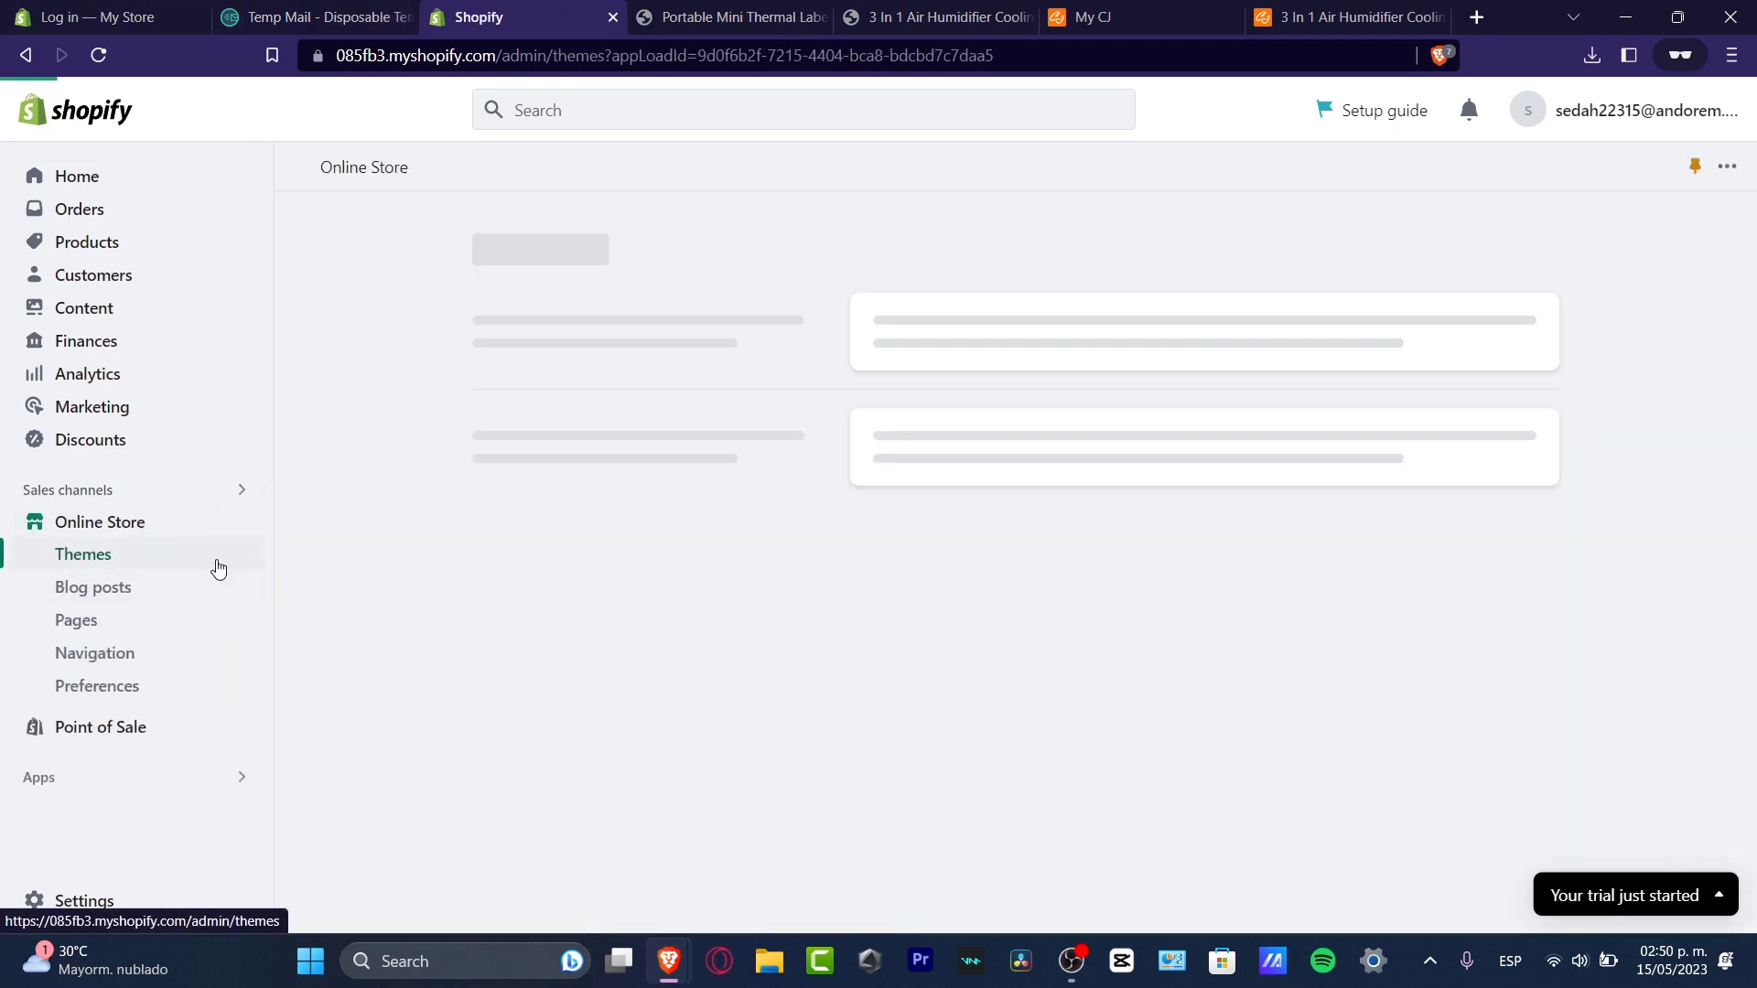
click(1461, 781)
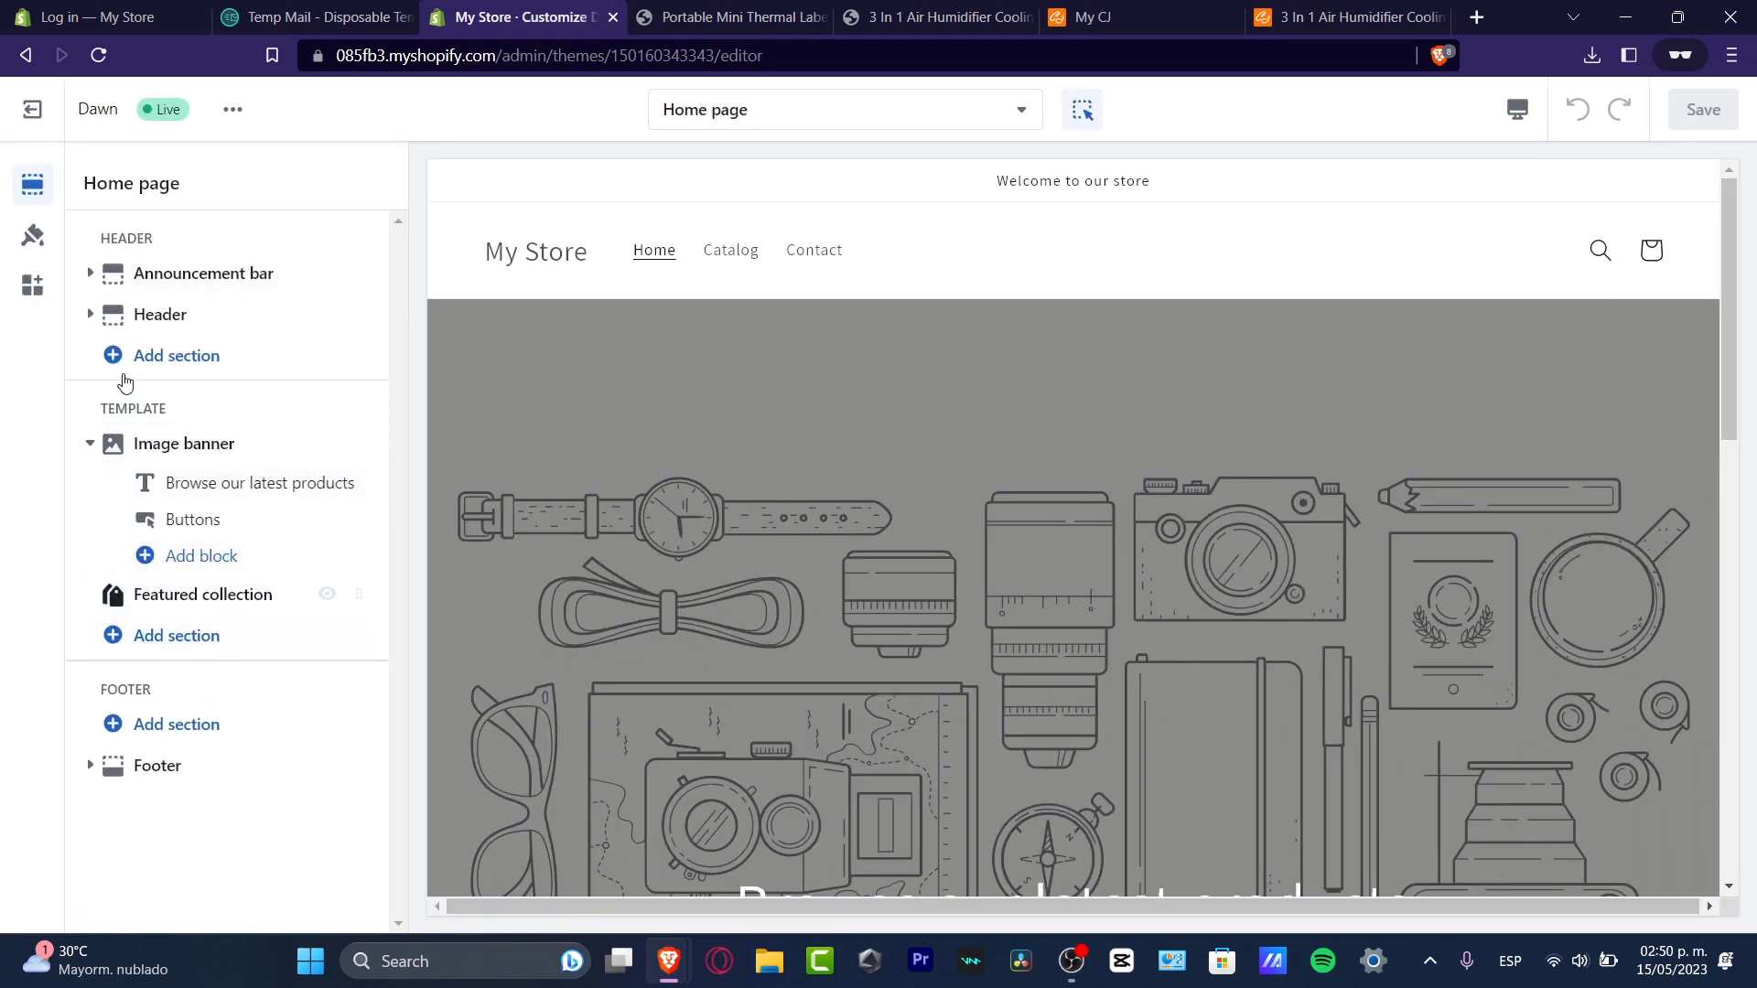
click(33, 236)
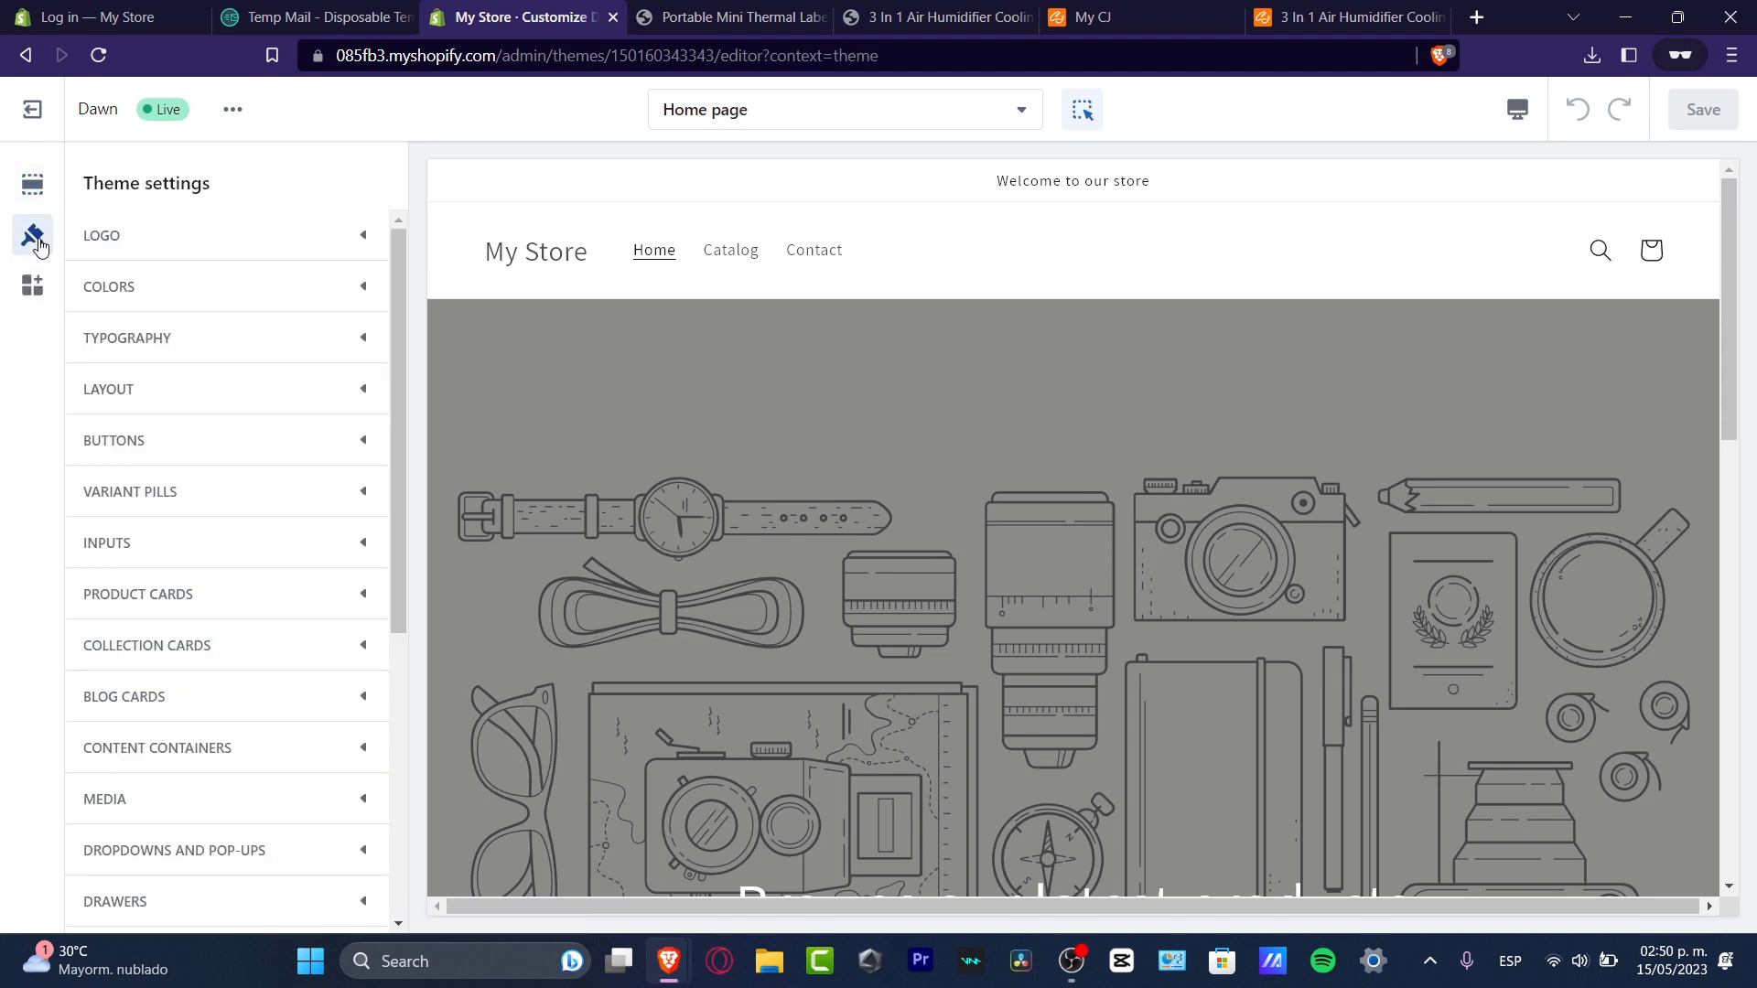
scroll(242, 302, down, 3)
scroll(242, 302, down, 2)
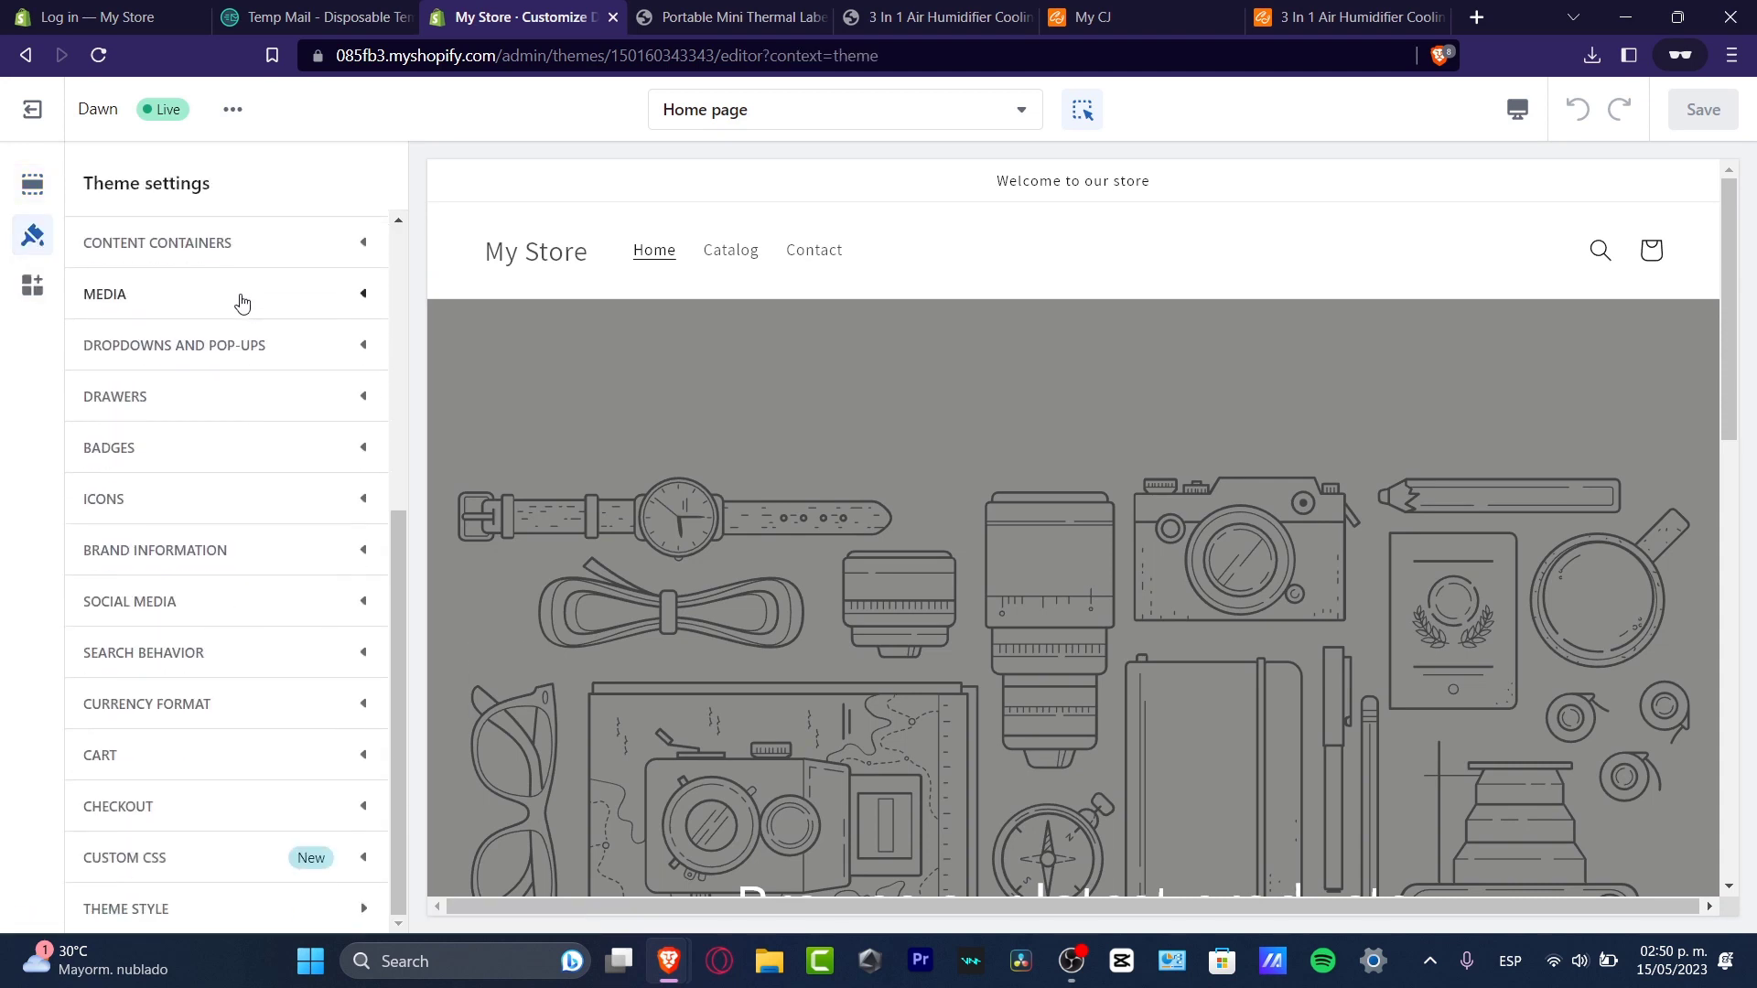
scroll(240, 654, up, 5)
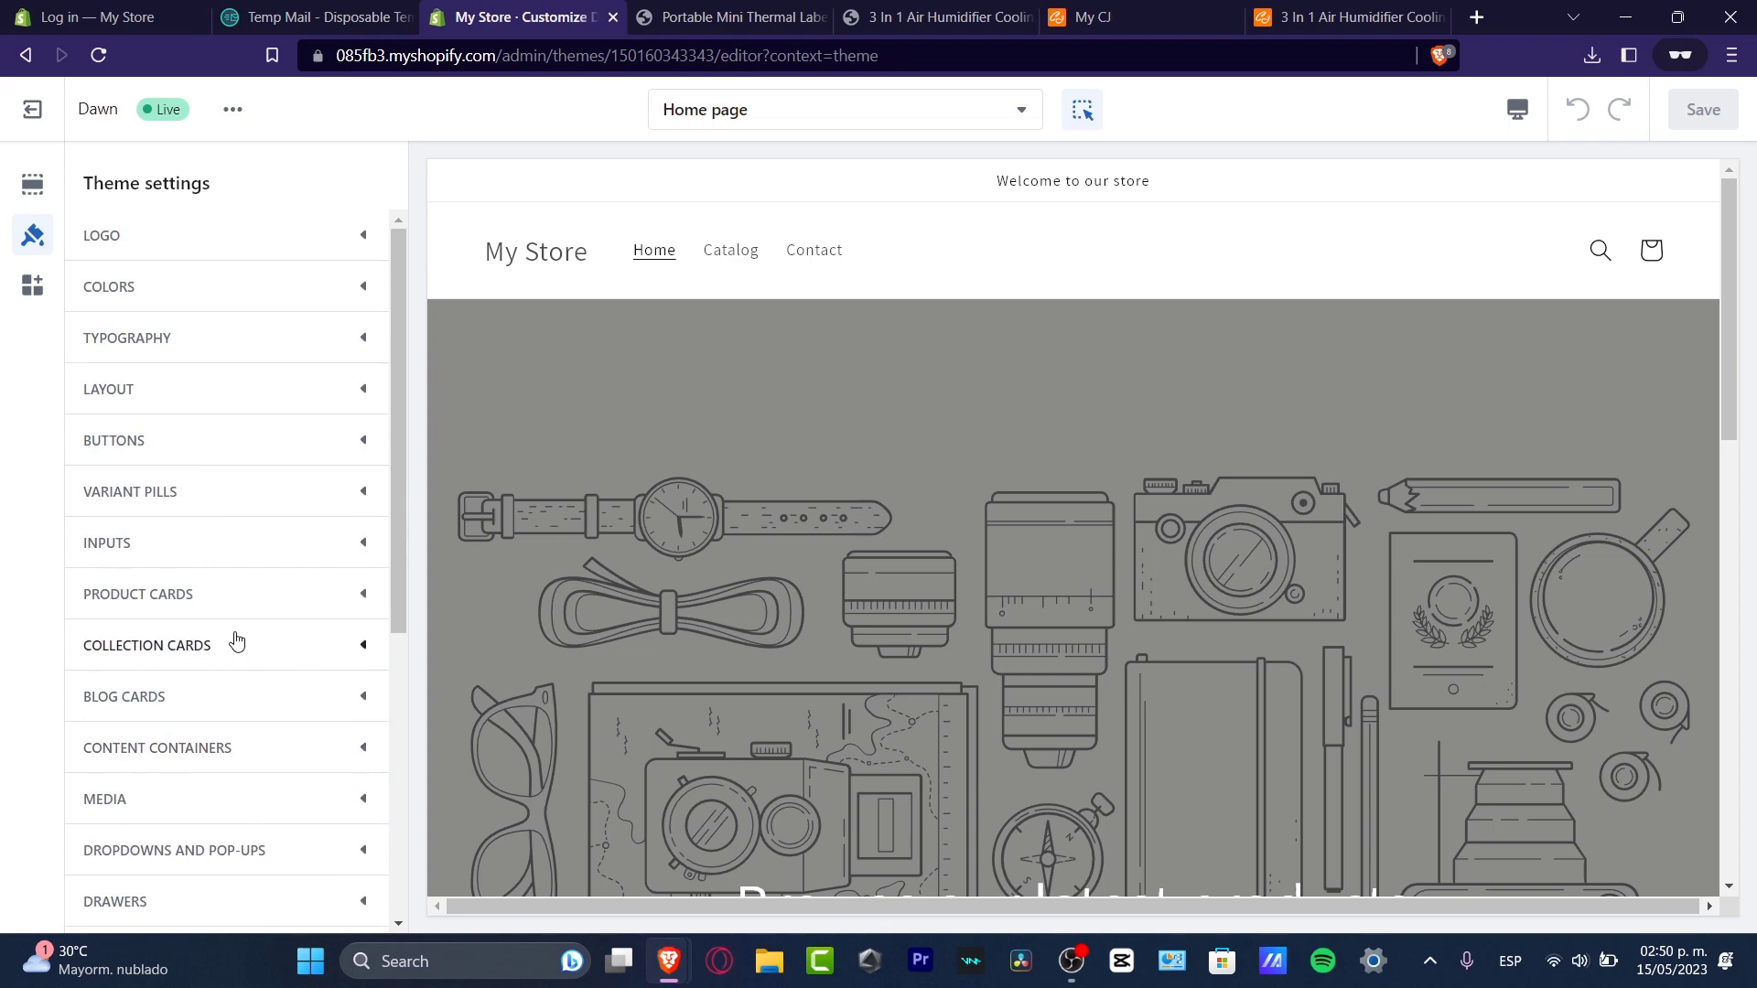
click(32, 284)
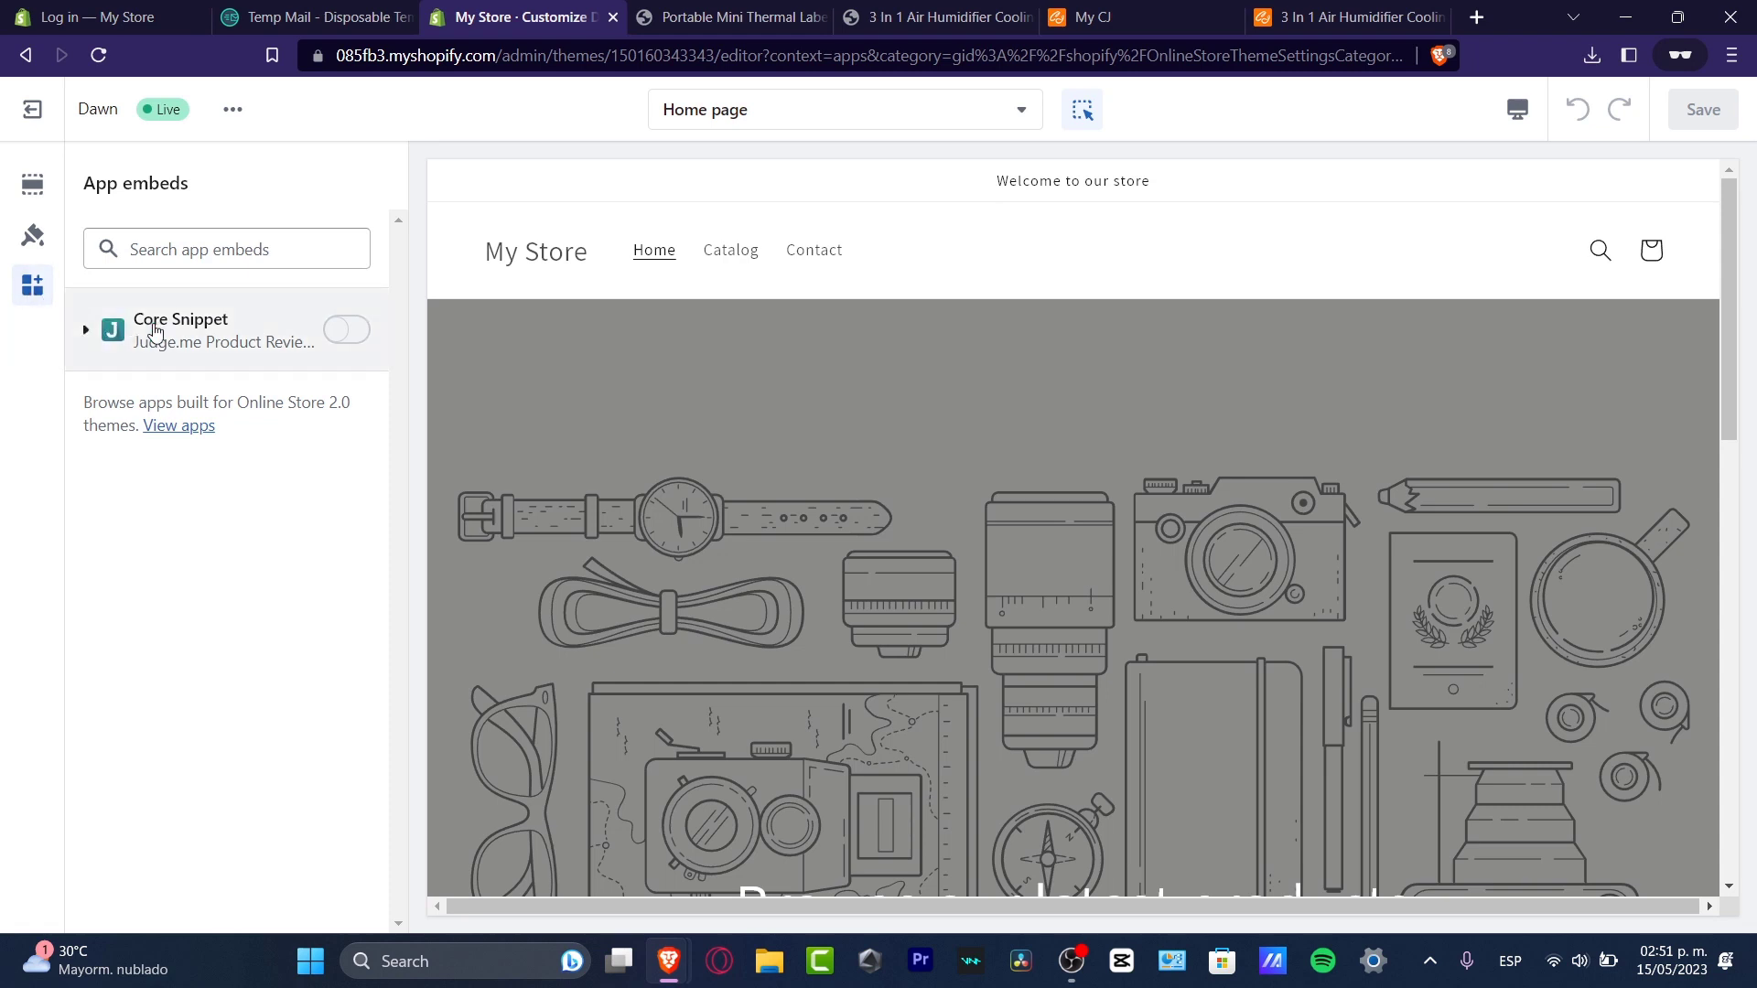
click(347, 329)
key(ctrl+s)
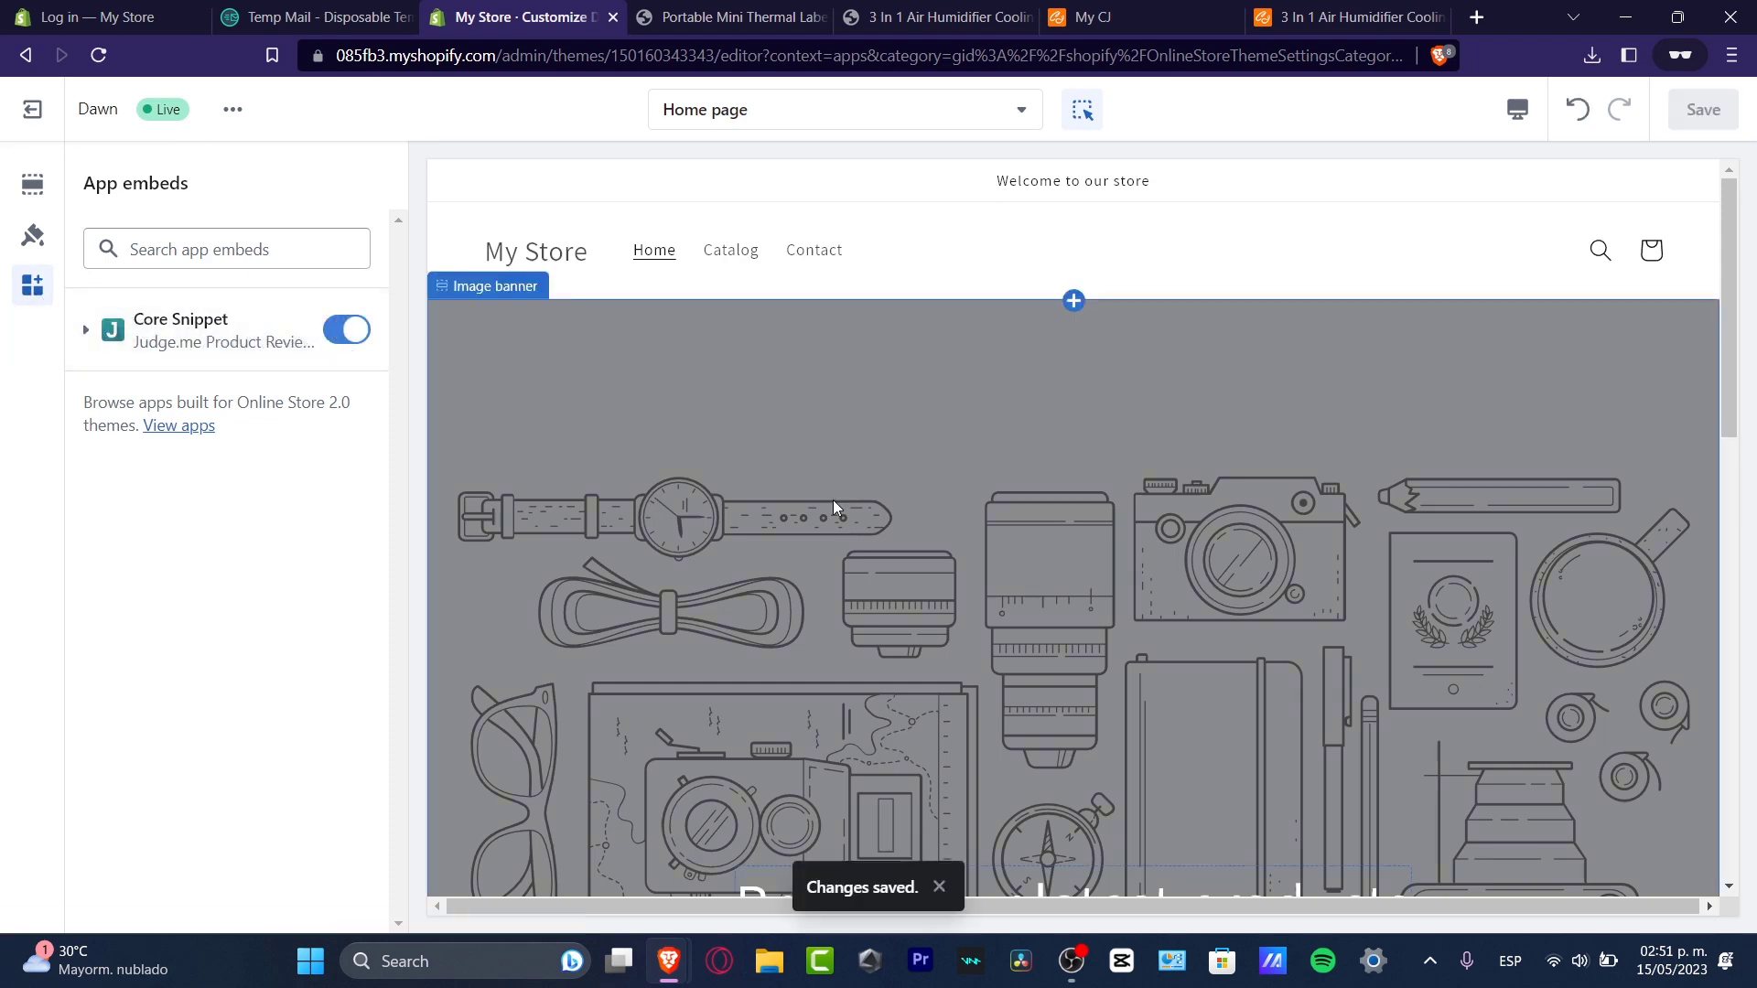
- Reload the printer's product page preview and examine the star rating under the price and the Customer Reviews section
key(ctrl+Tab)
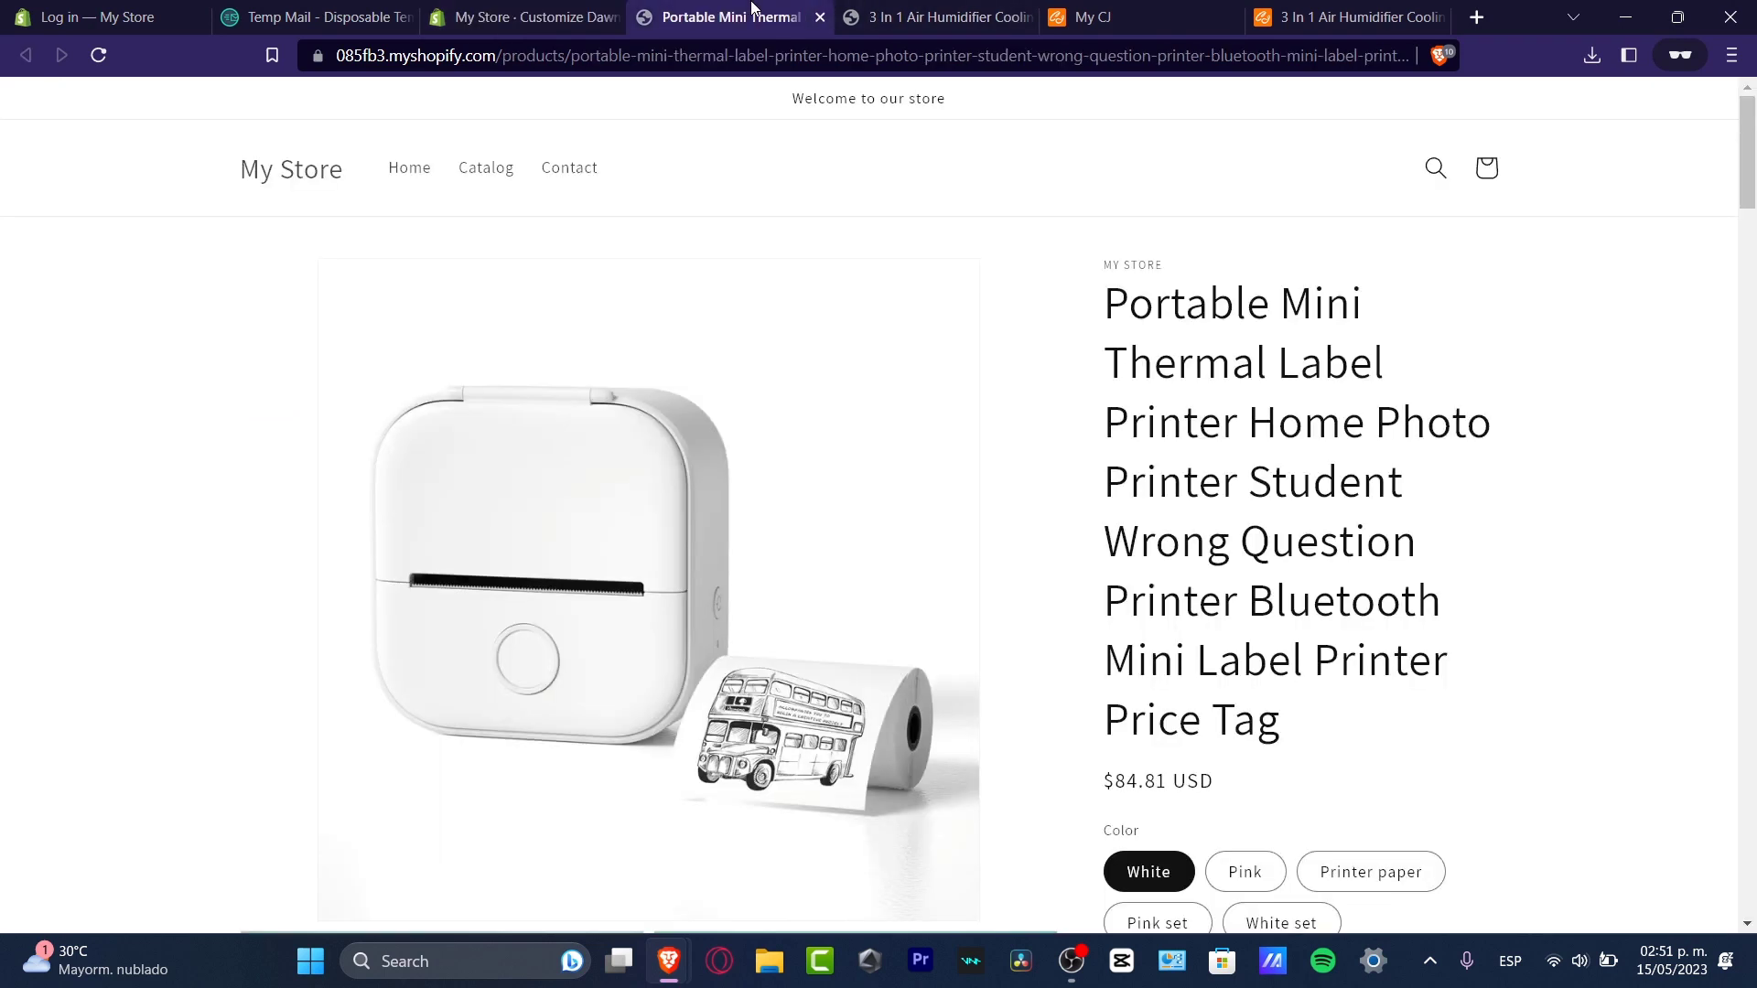
click(98, 55)
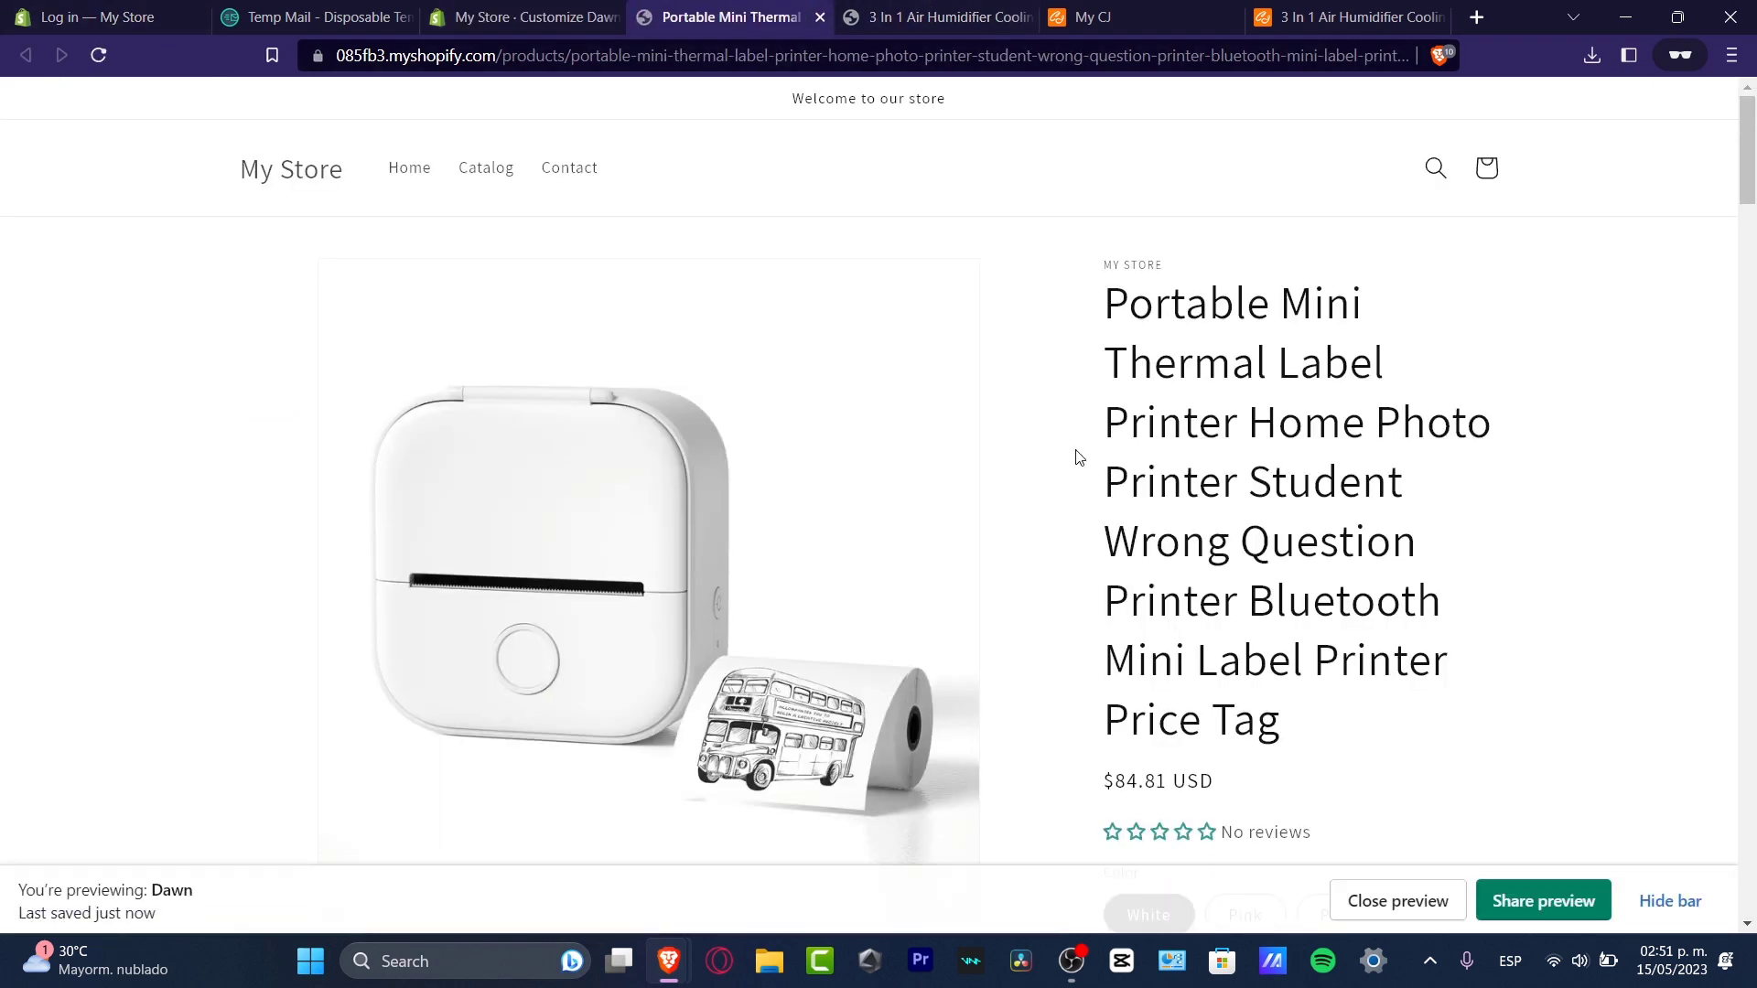
scroll(1301, 537, down, 3)
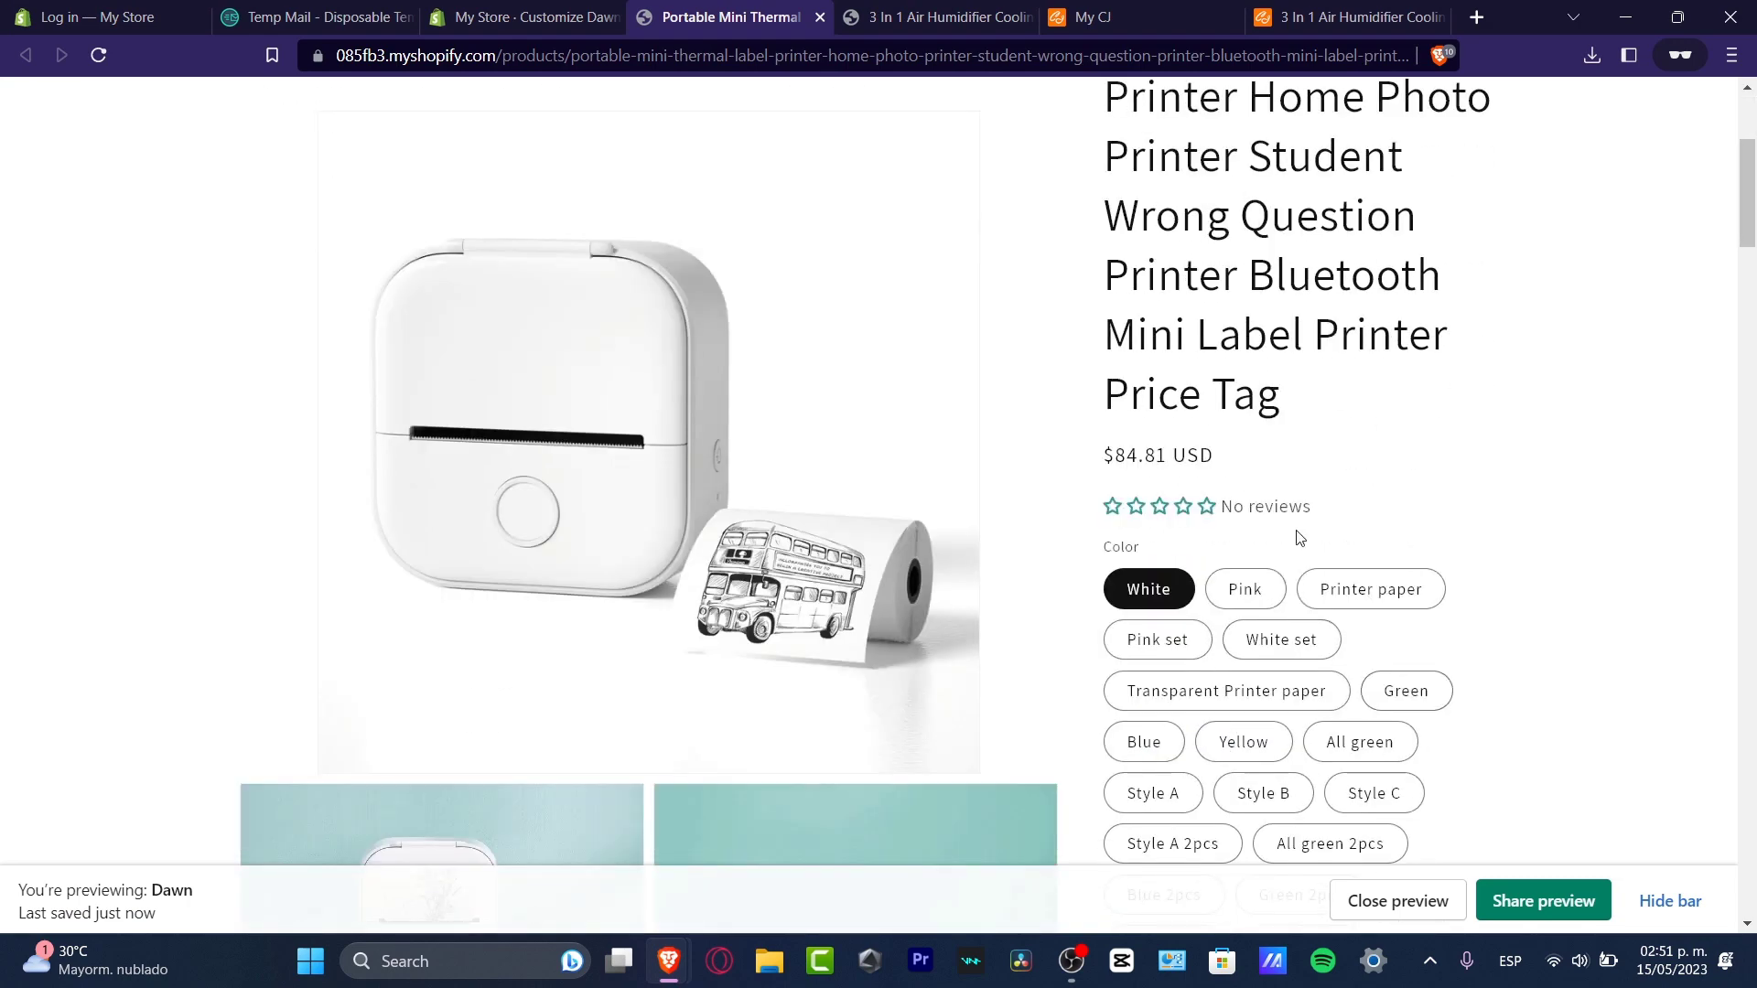
scroll(1475, 579, down, 15)
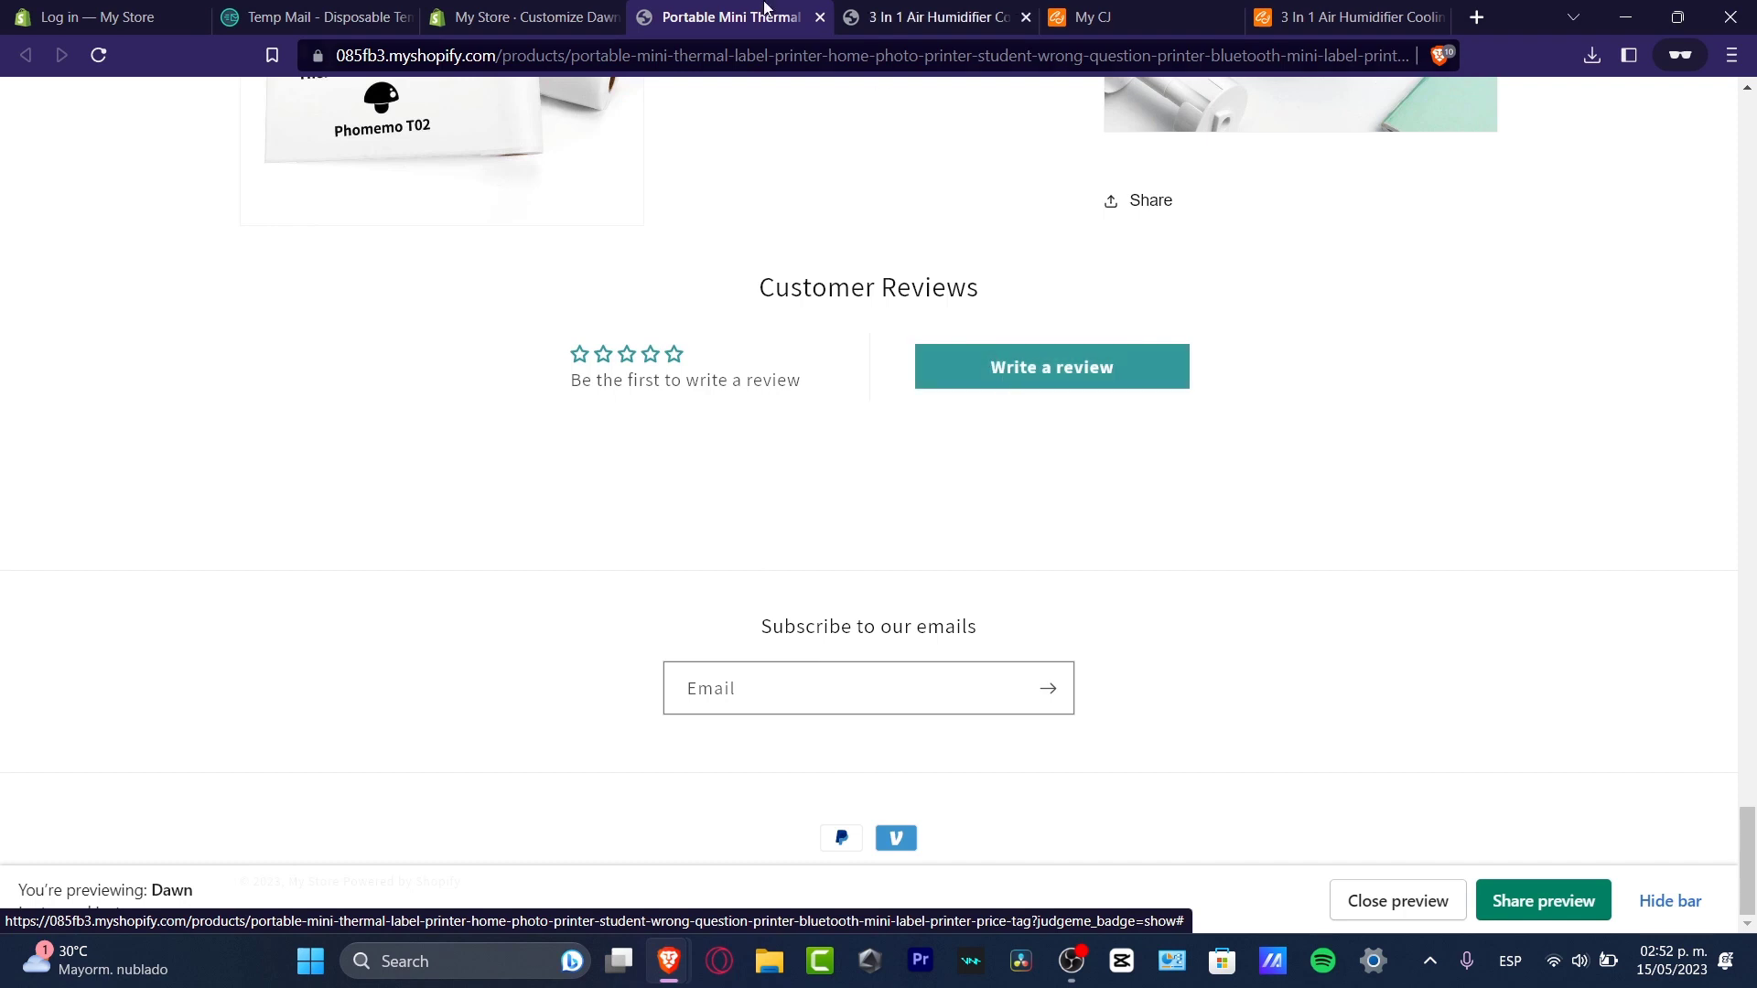
- Leave the theme editor, open the installed Judge.me Product Reviews app and collapse the trial notice
click(485, 11)
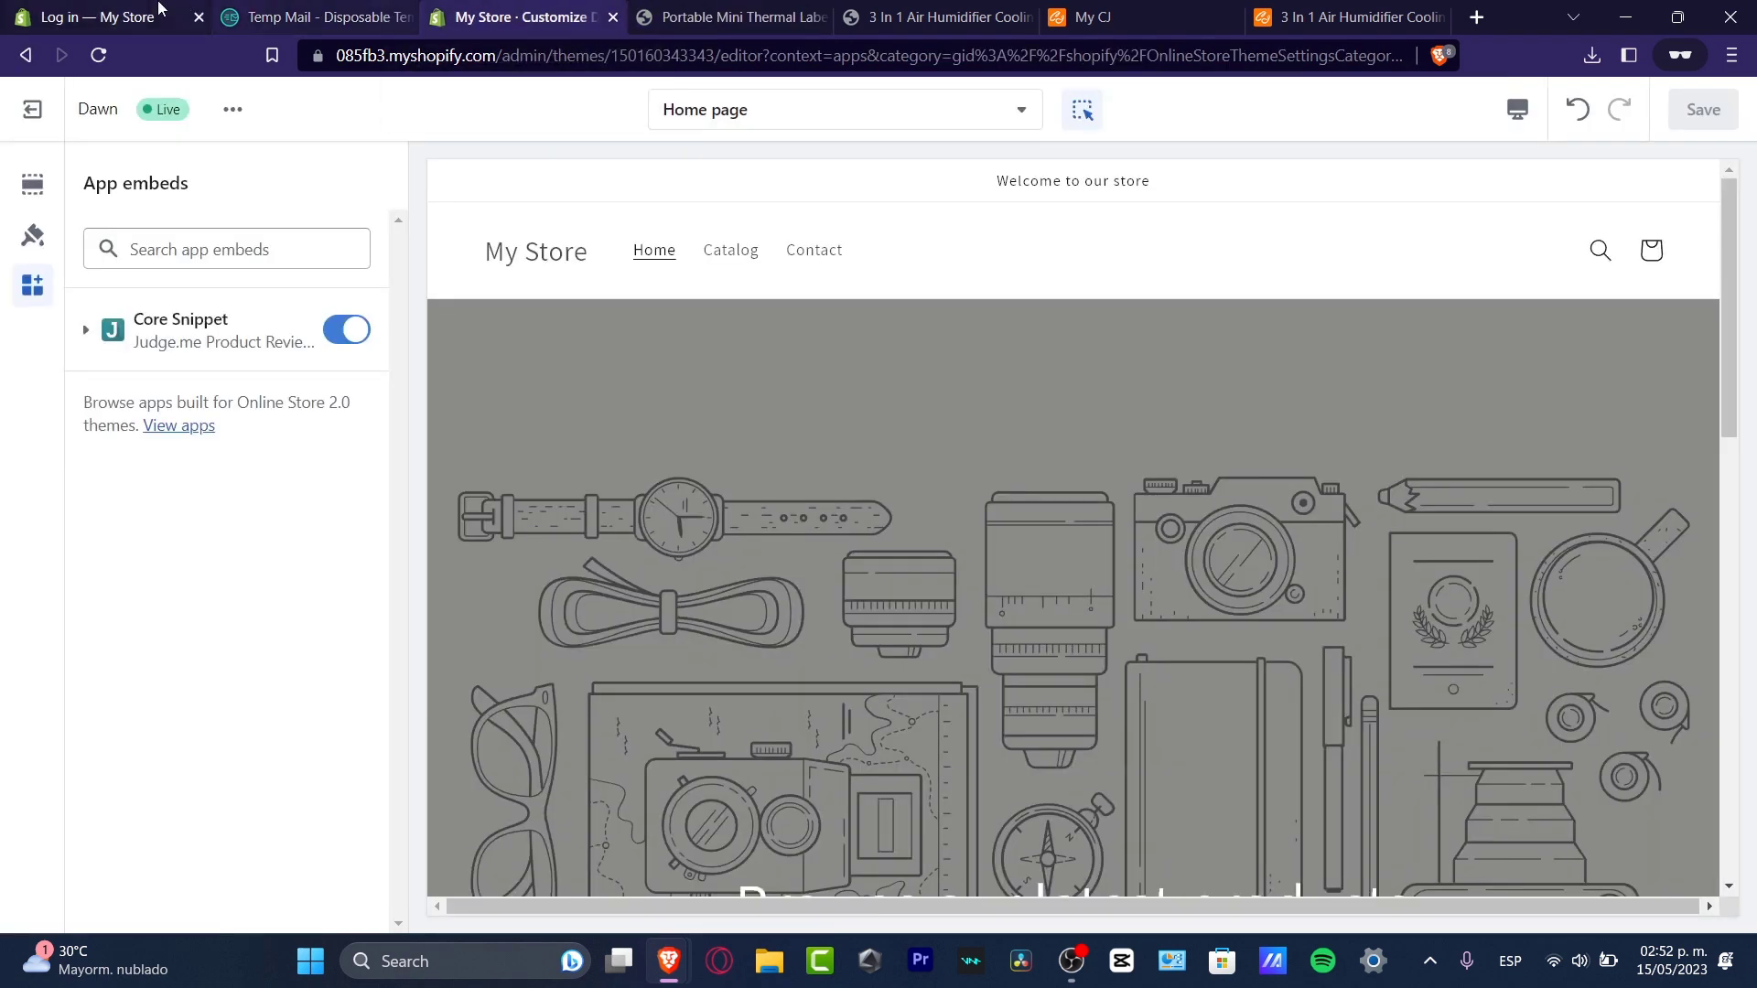
click(32, 109)
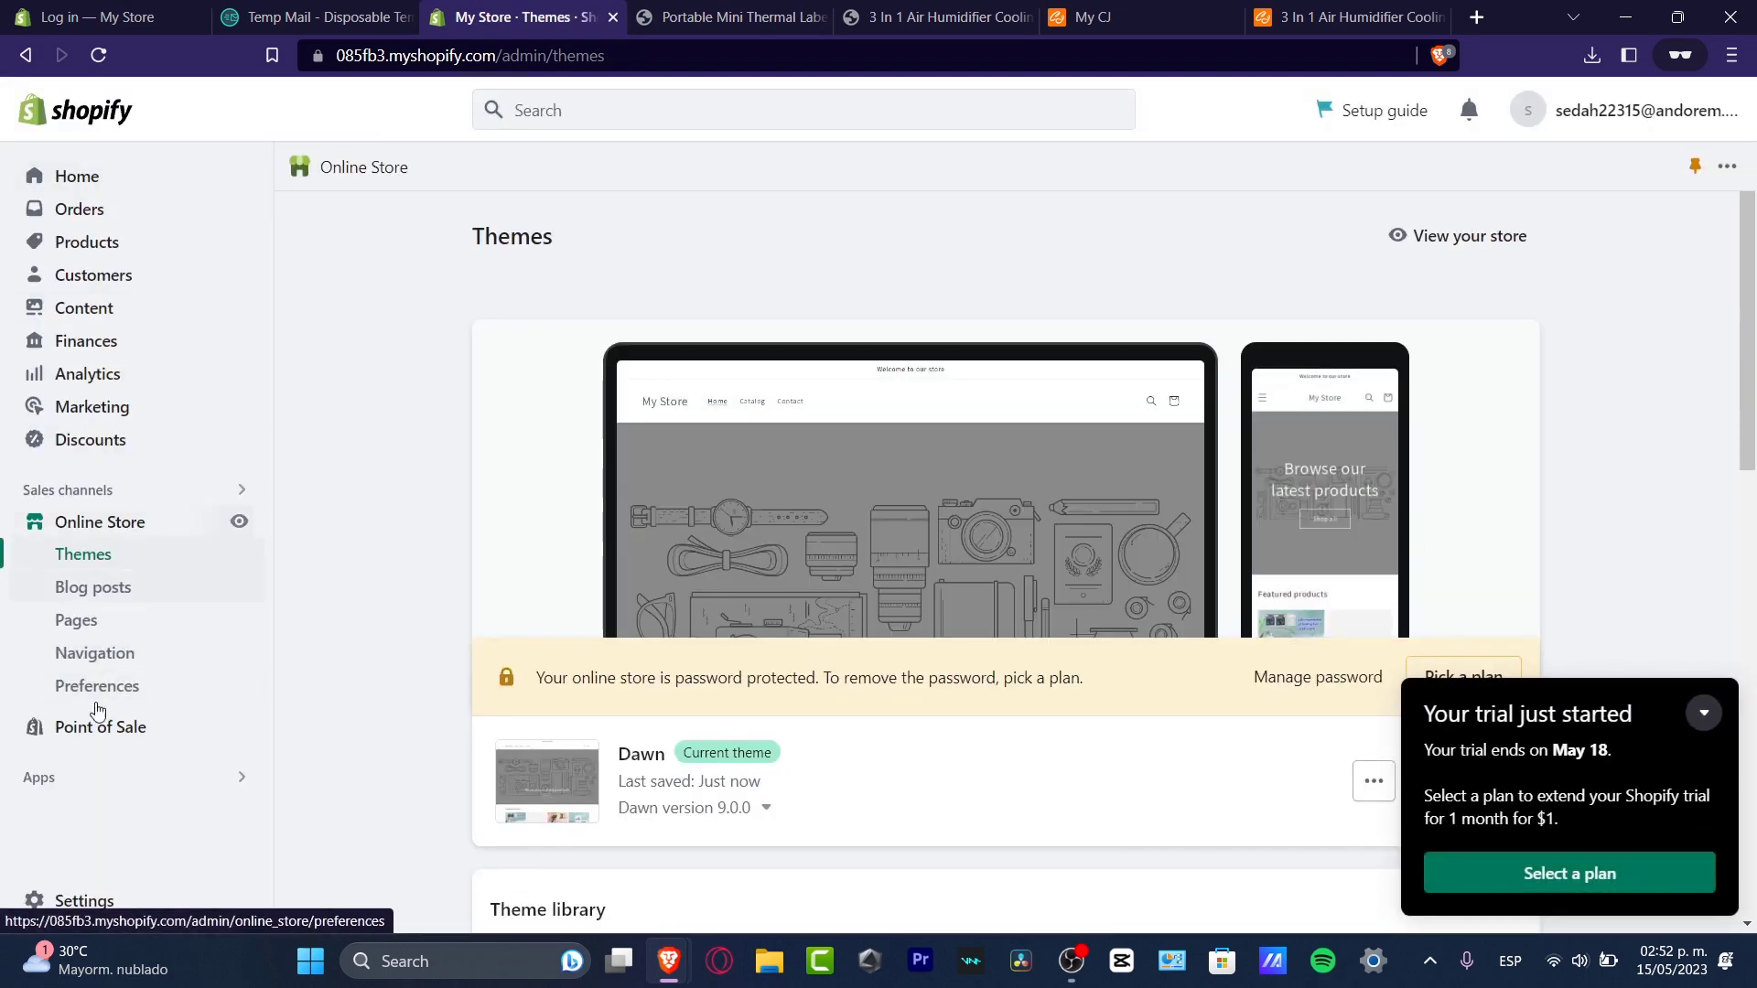
click(111, 779)
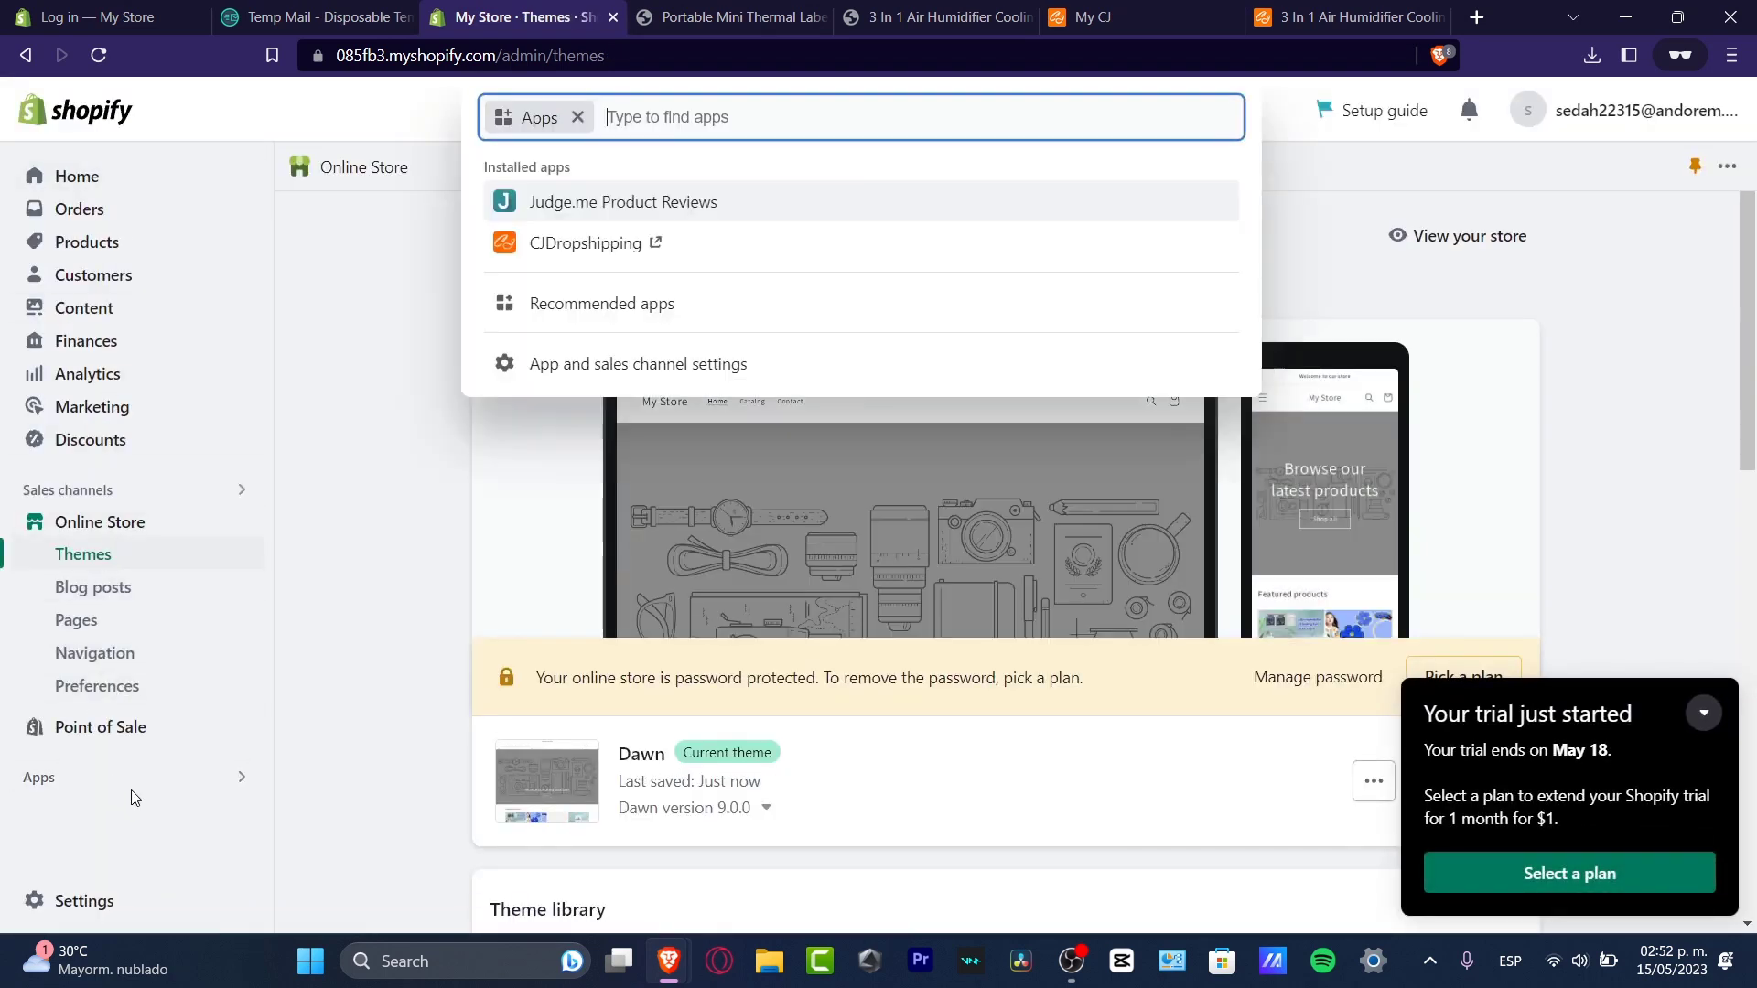
click(582, 203)
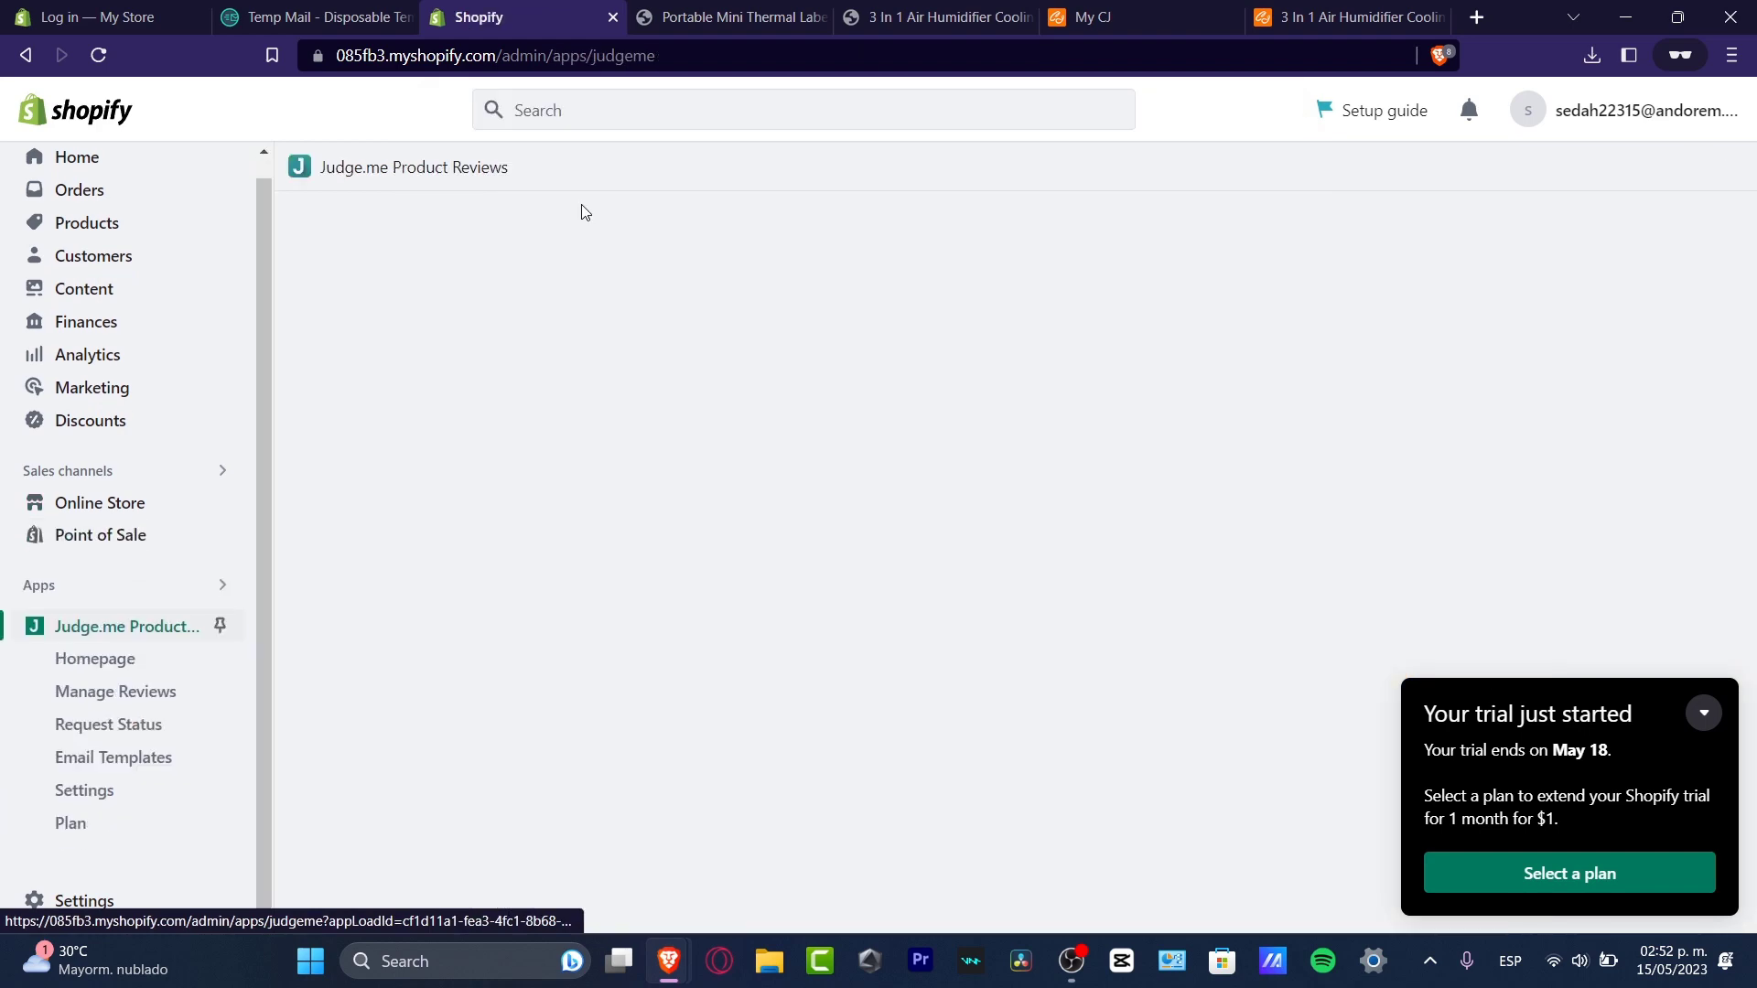
click(1704, 713)
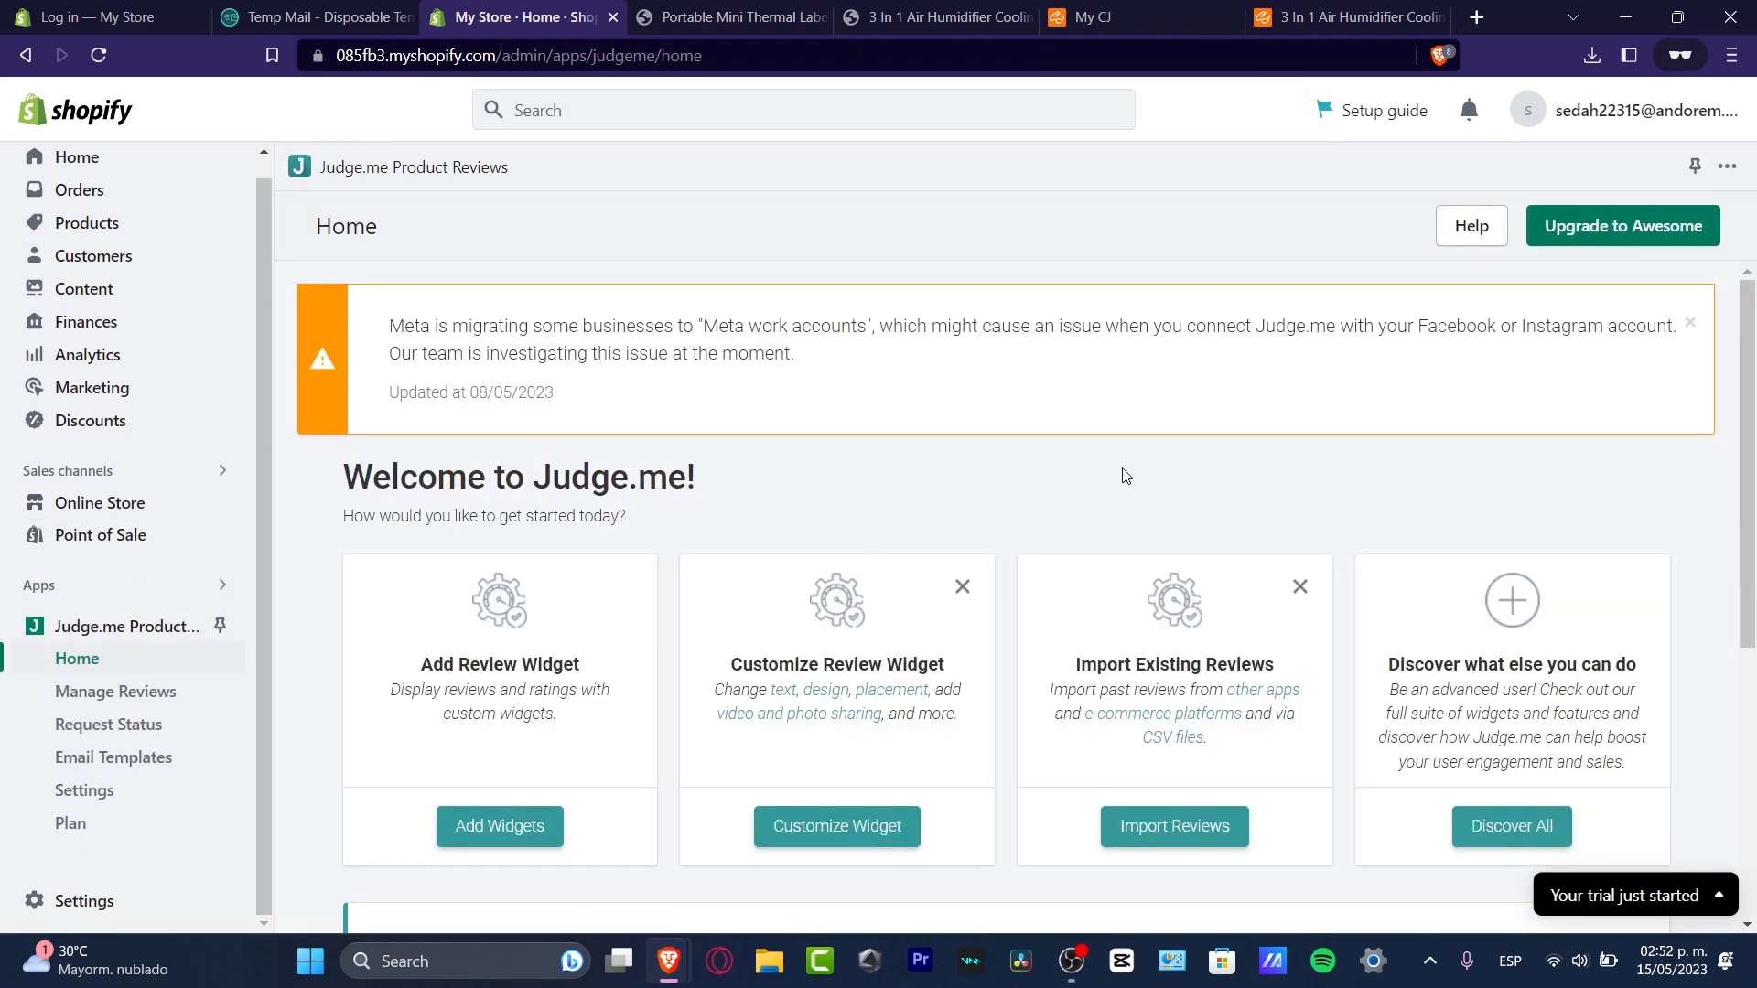
- Open Judge.me's review import page and examine the supported review apps and file upload options
scroll(1125, 475, down, 4)
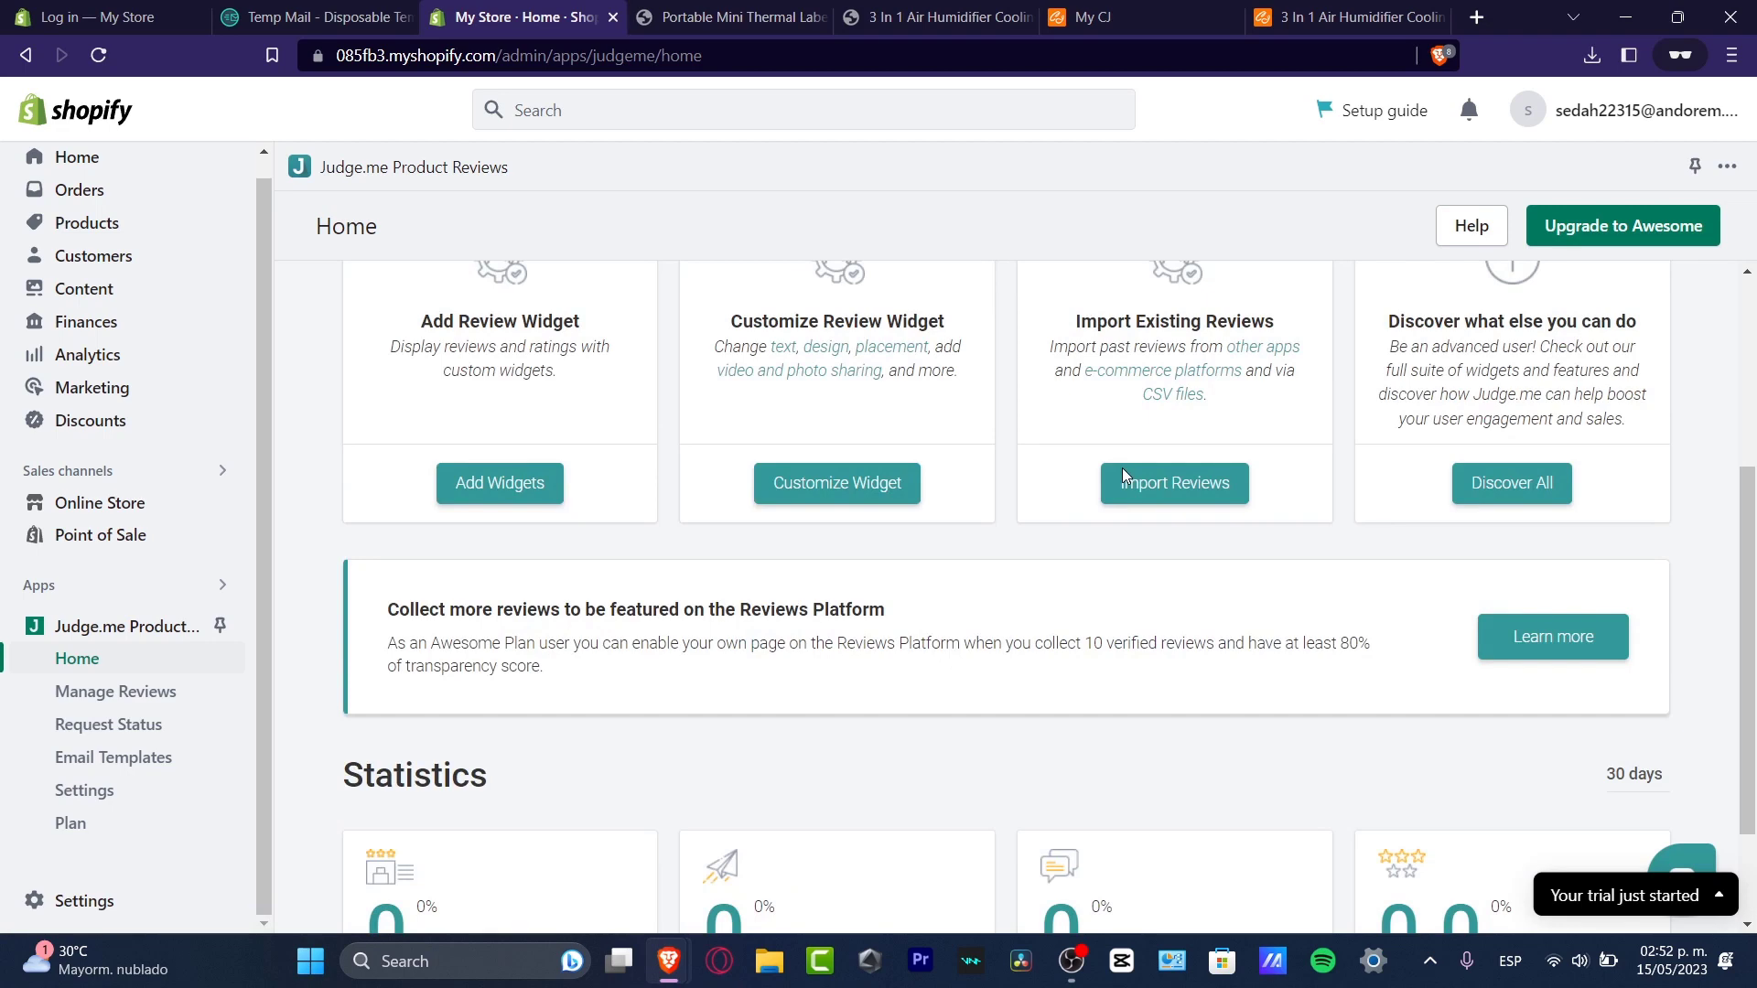
scroll(1124, 471, down, 2)
scroll(1125, 473, up, 4)
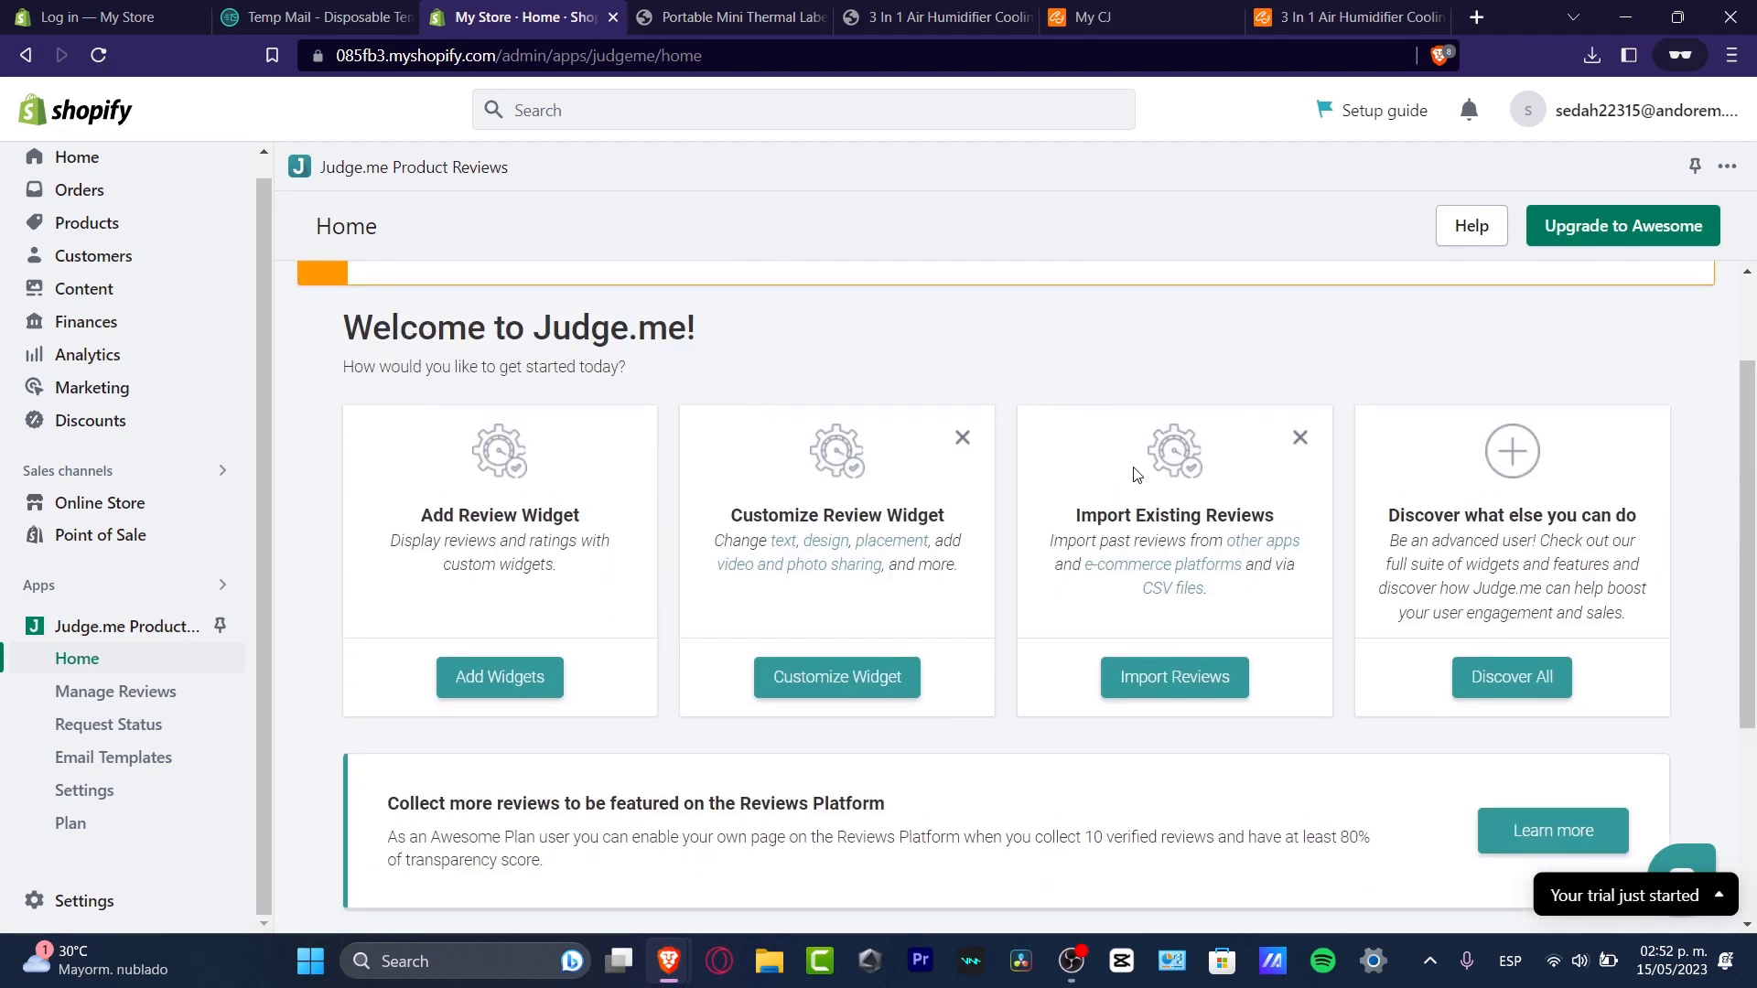
click(1185, 686)
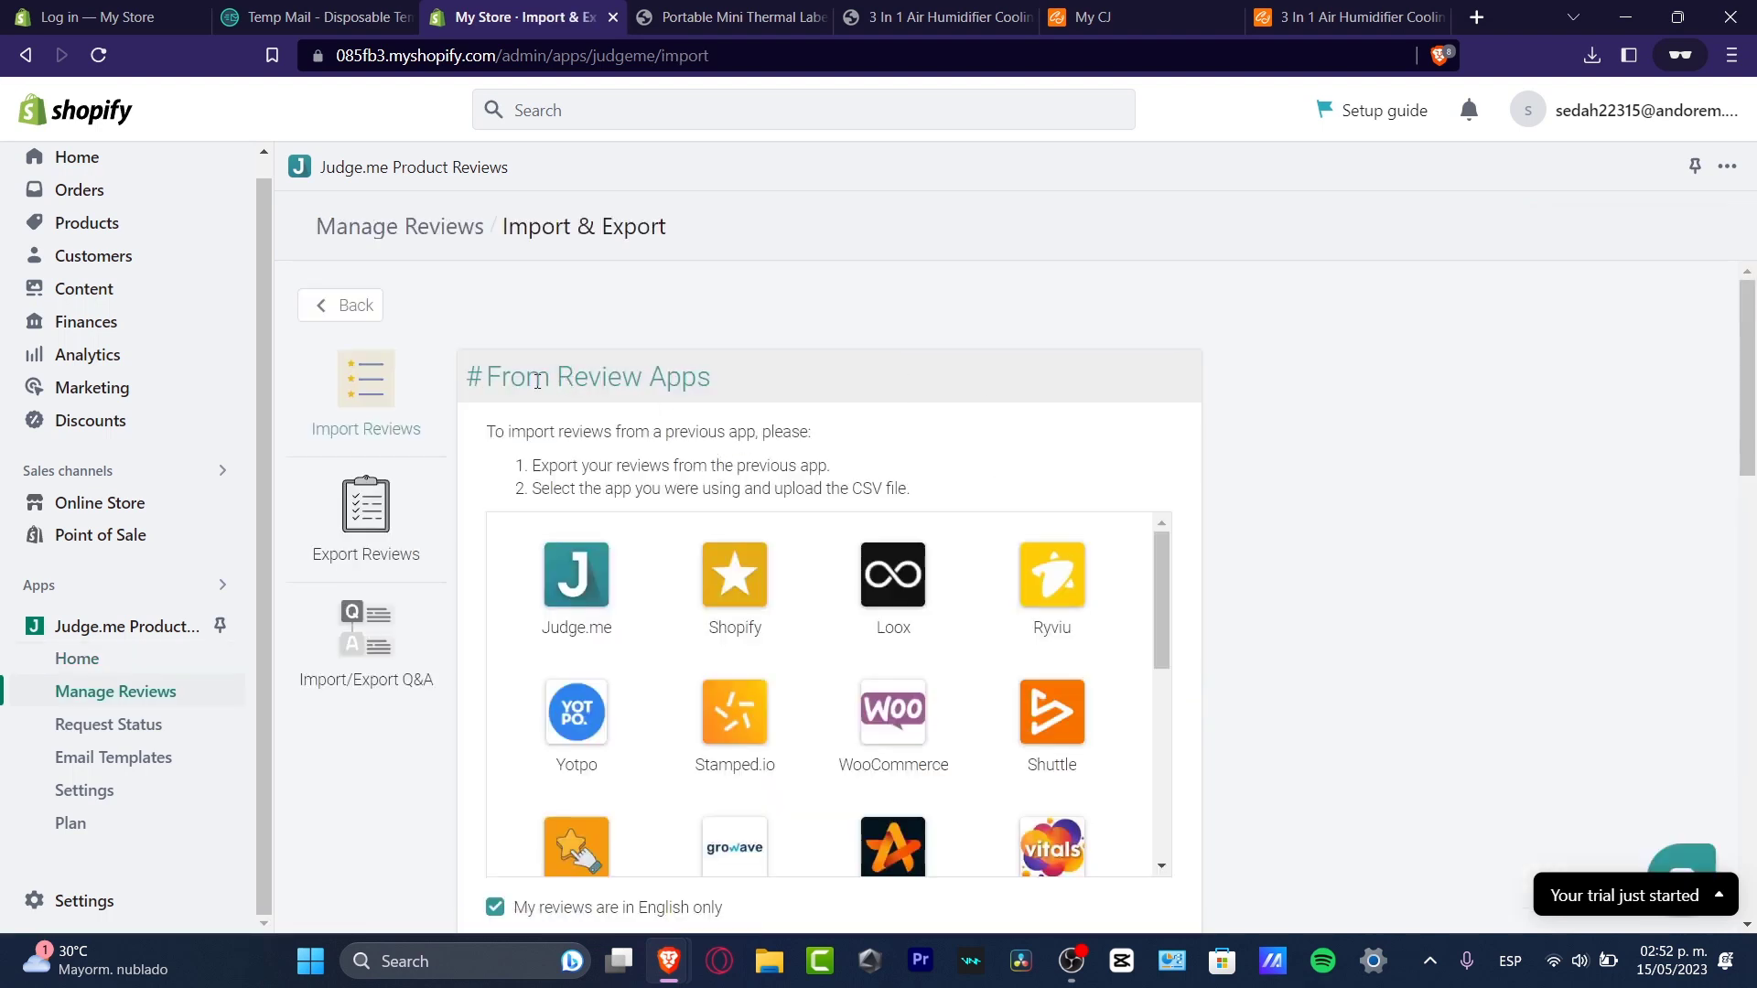
scroll(1322, 599, down, 3)
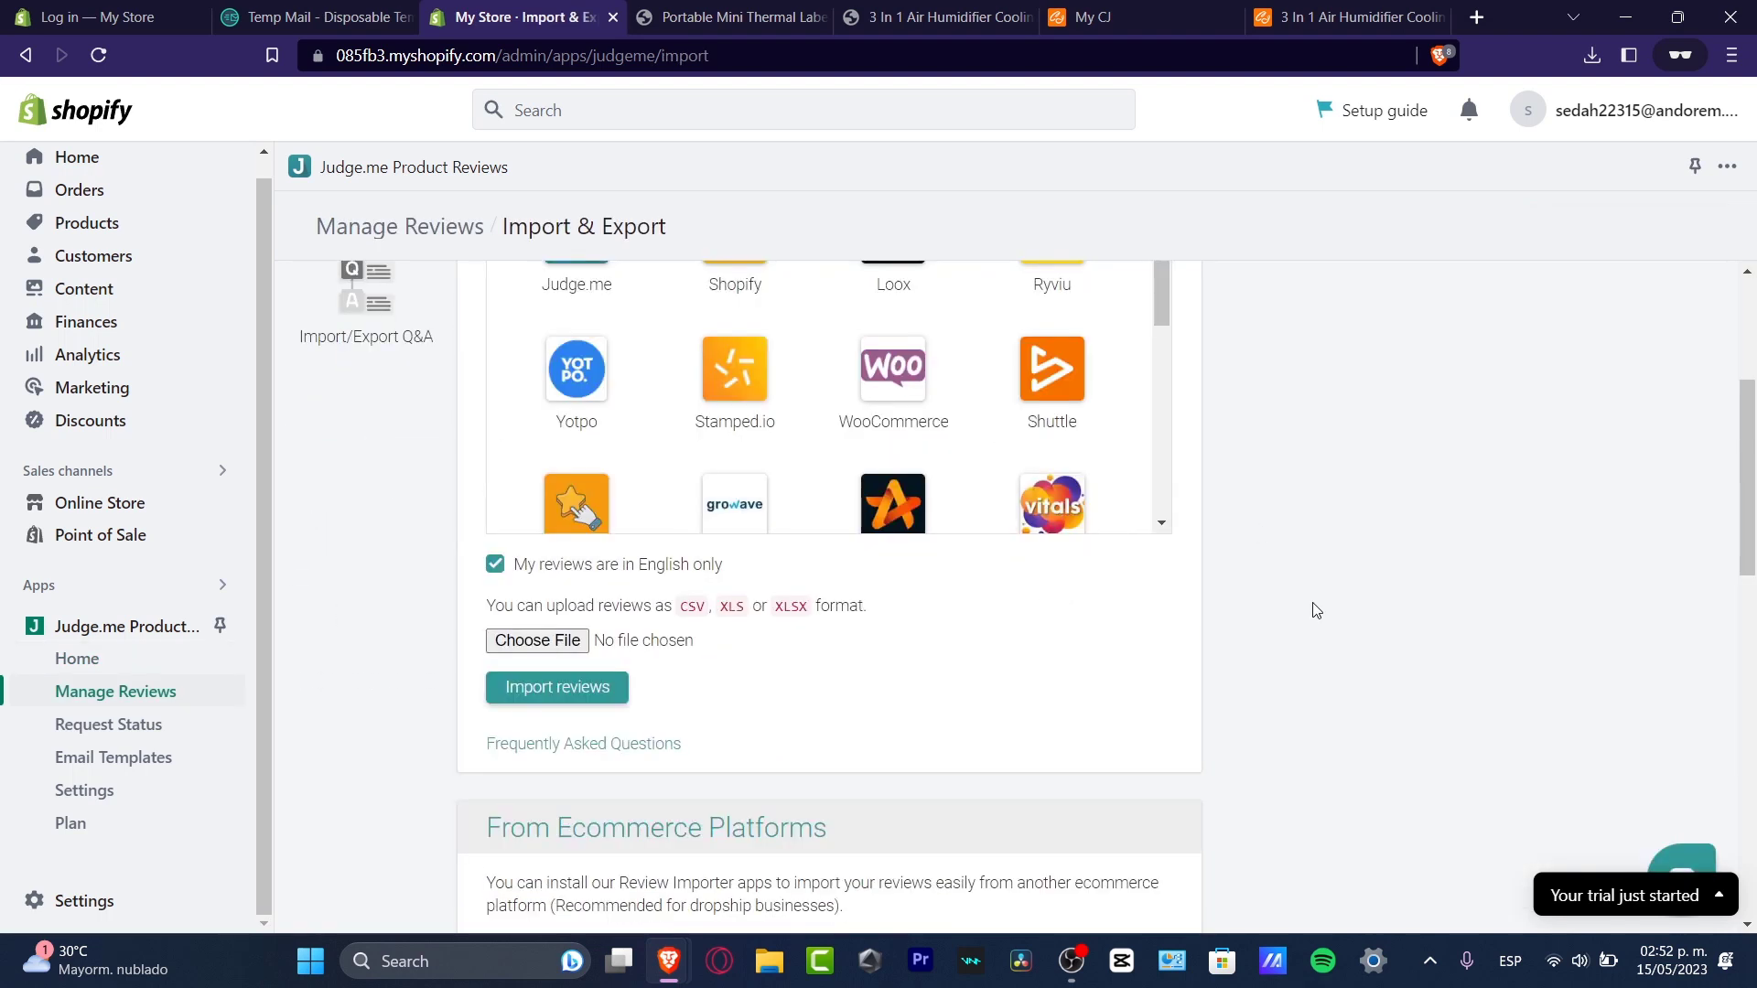
scroll(1310, 608, up, 3)
drag(1164, 602, 1152, 810)
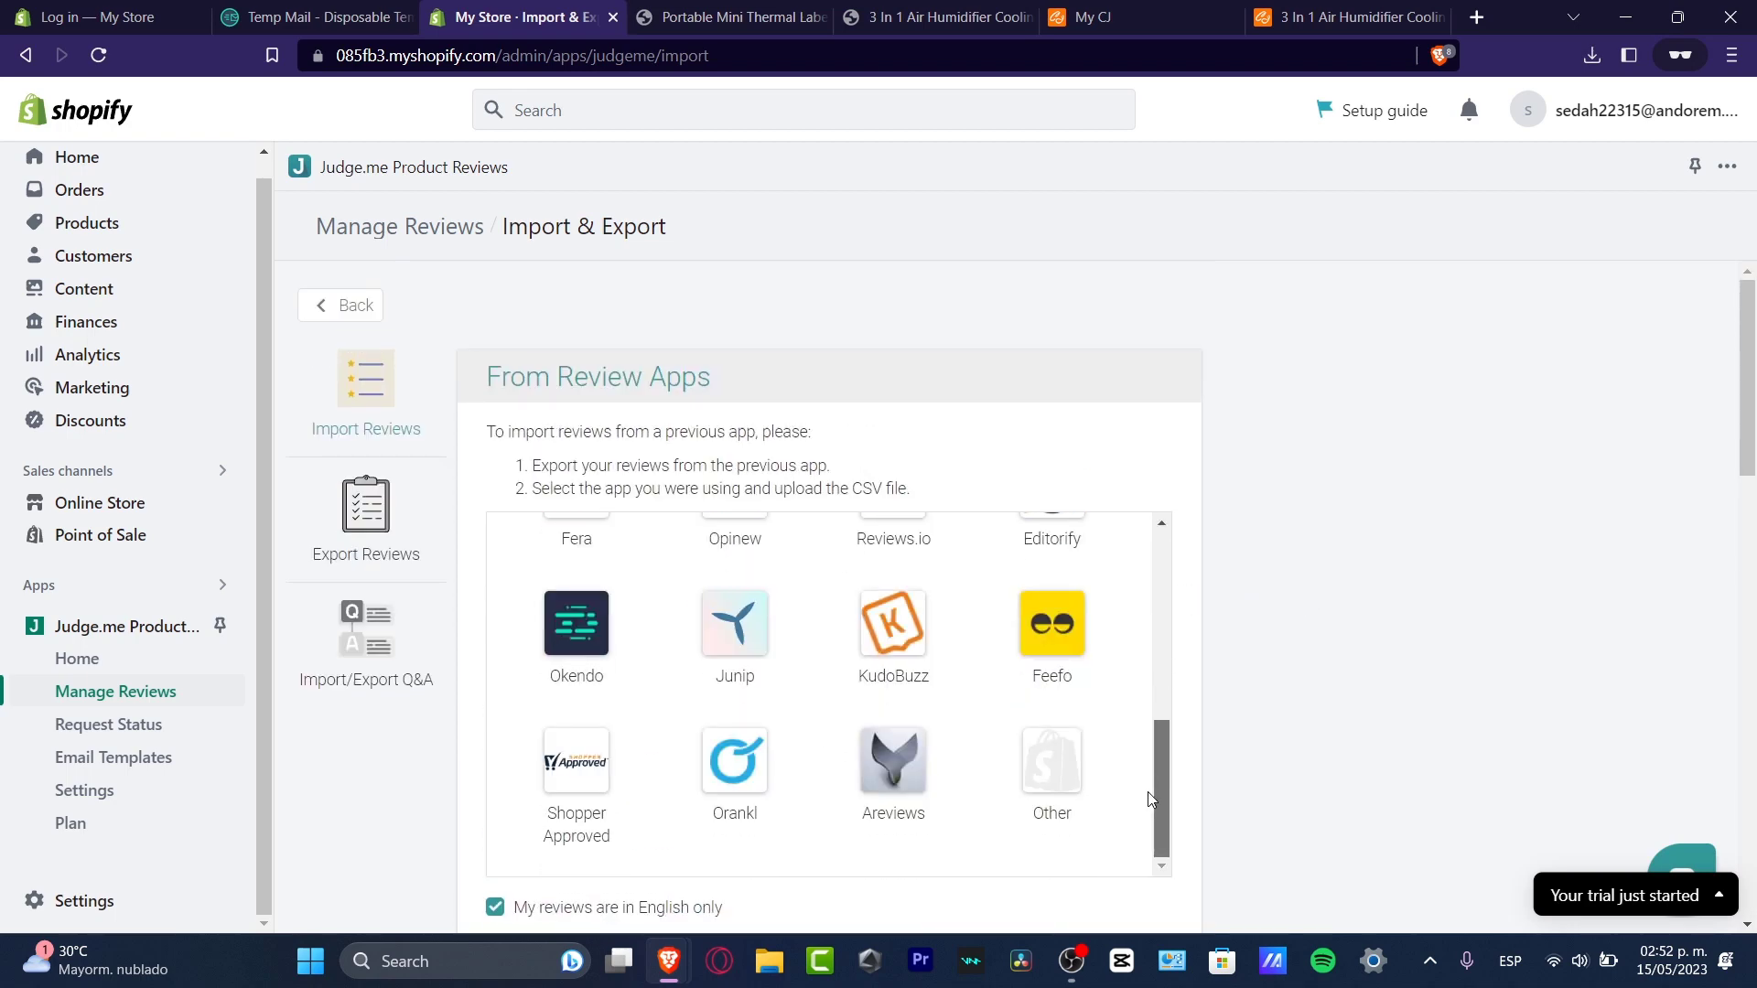
- Examine Judge.me's import options: the supported review apps, accepted file formats, the AliExpress Review Importer and the import wizard for any template
scroll(1109, 540, up, 5)
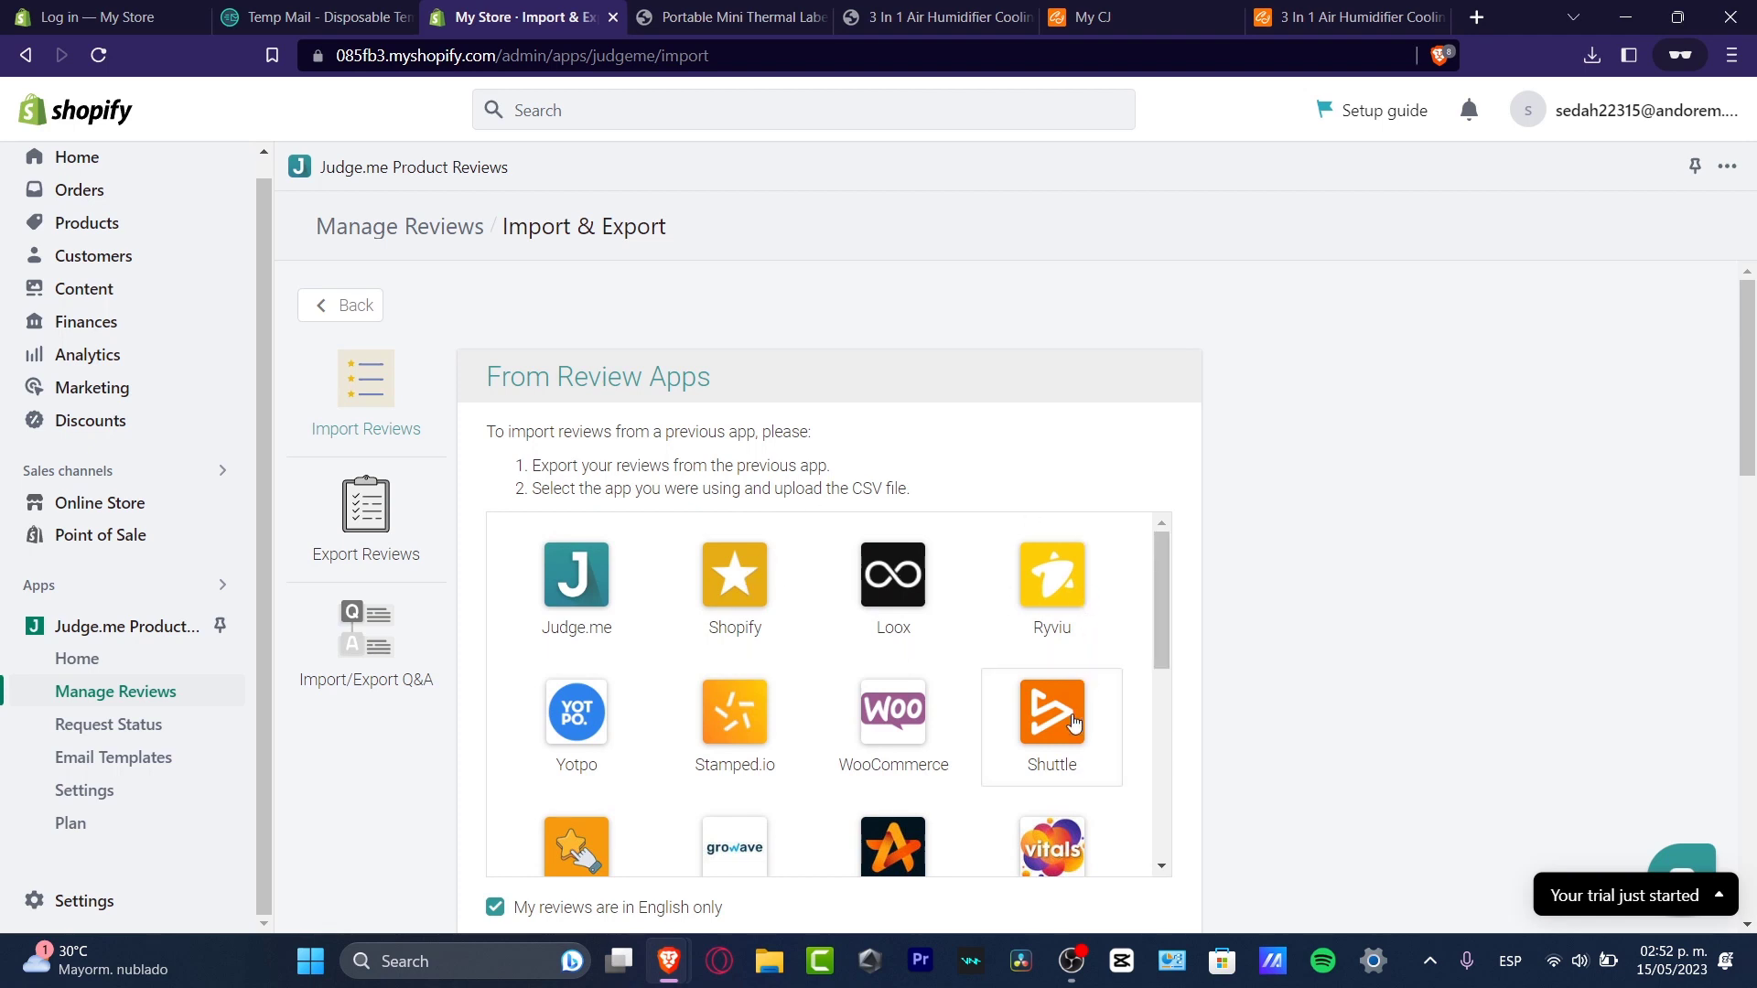
scroll(895, 723, down, 3)
scroll(897, 729, down, 1)
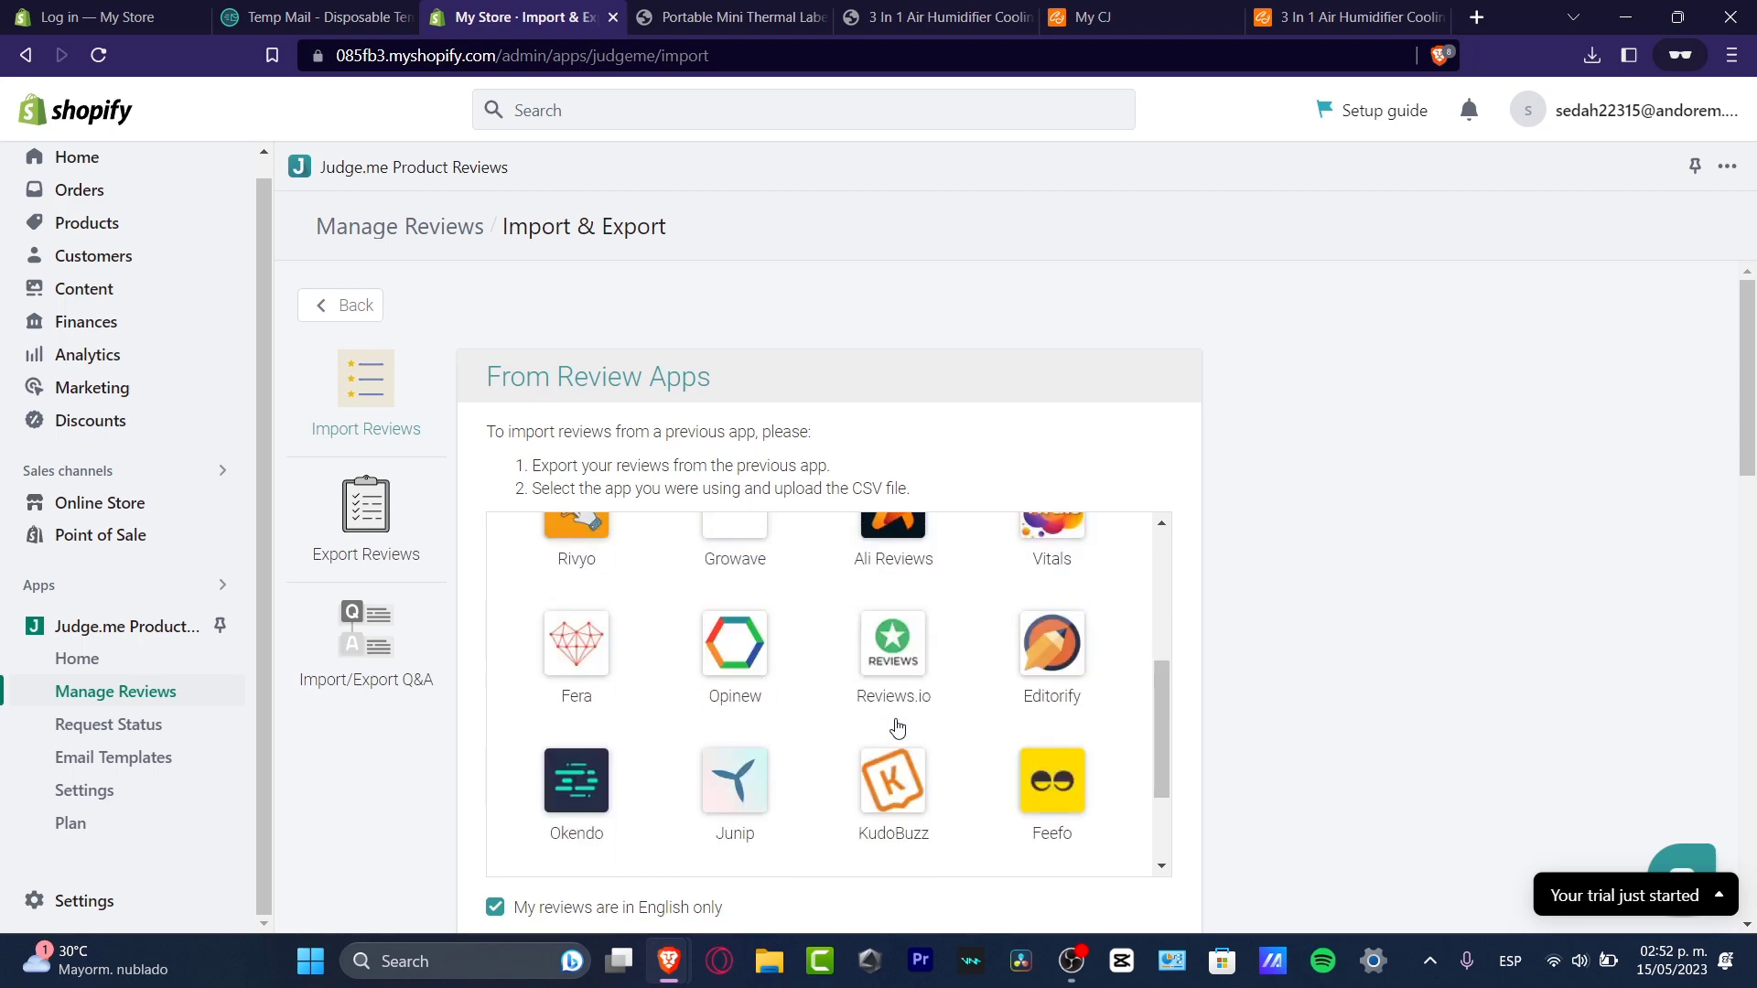
scroll(992, 730, down, 6)
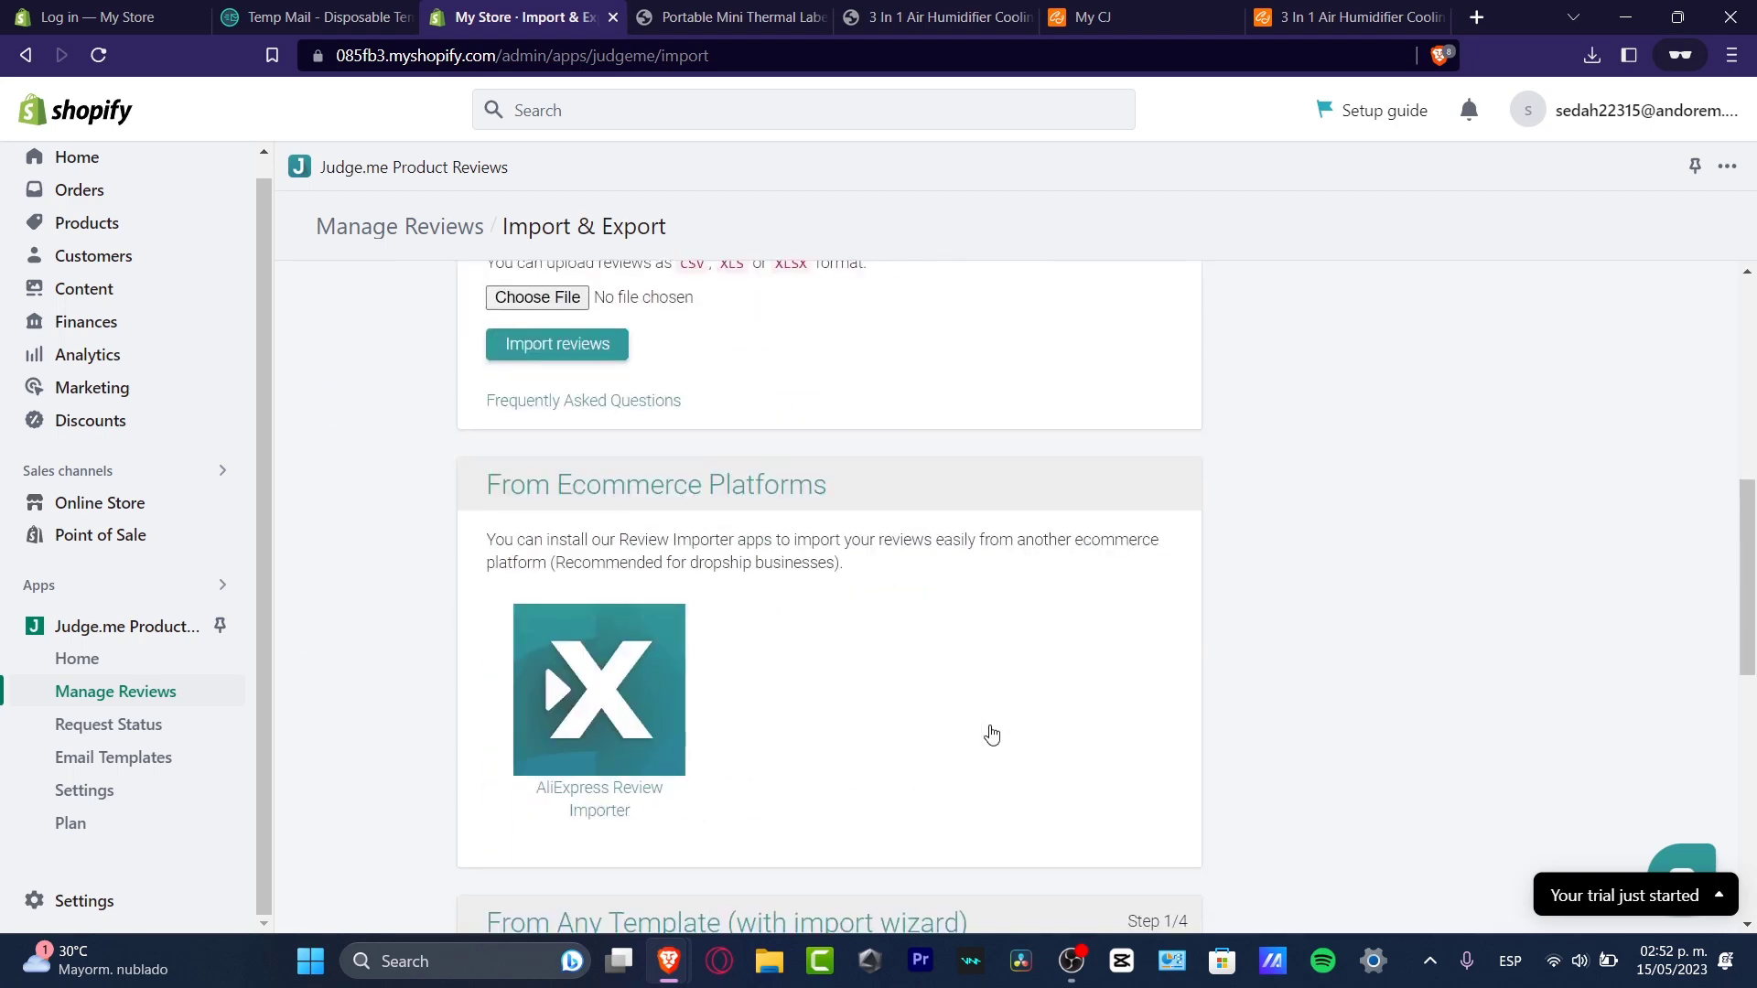
scroll(992, 730, up, 5)
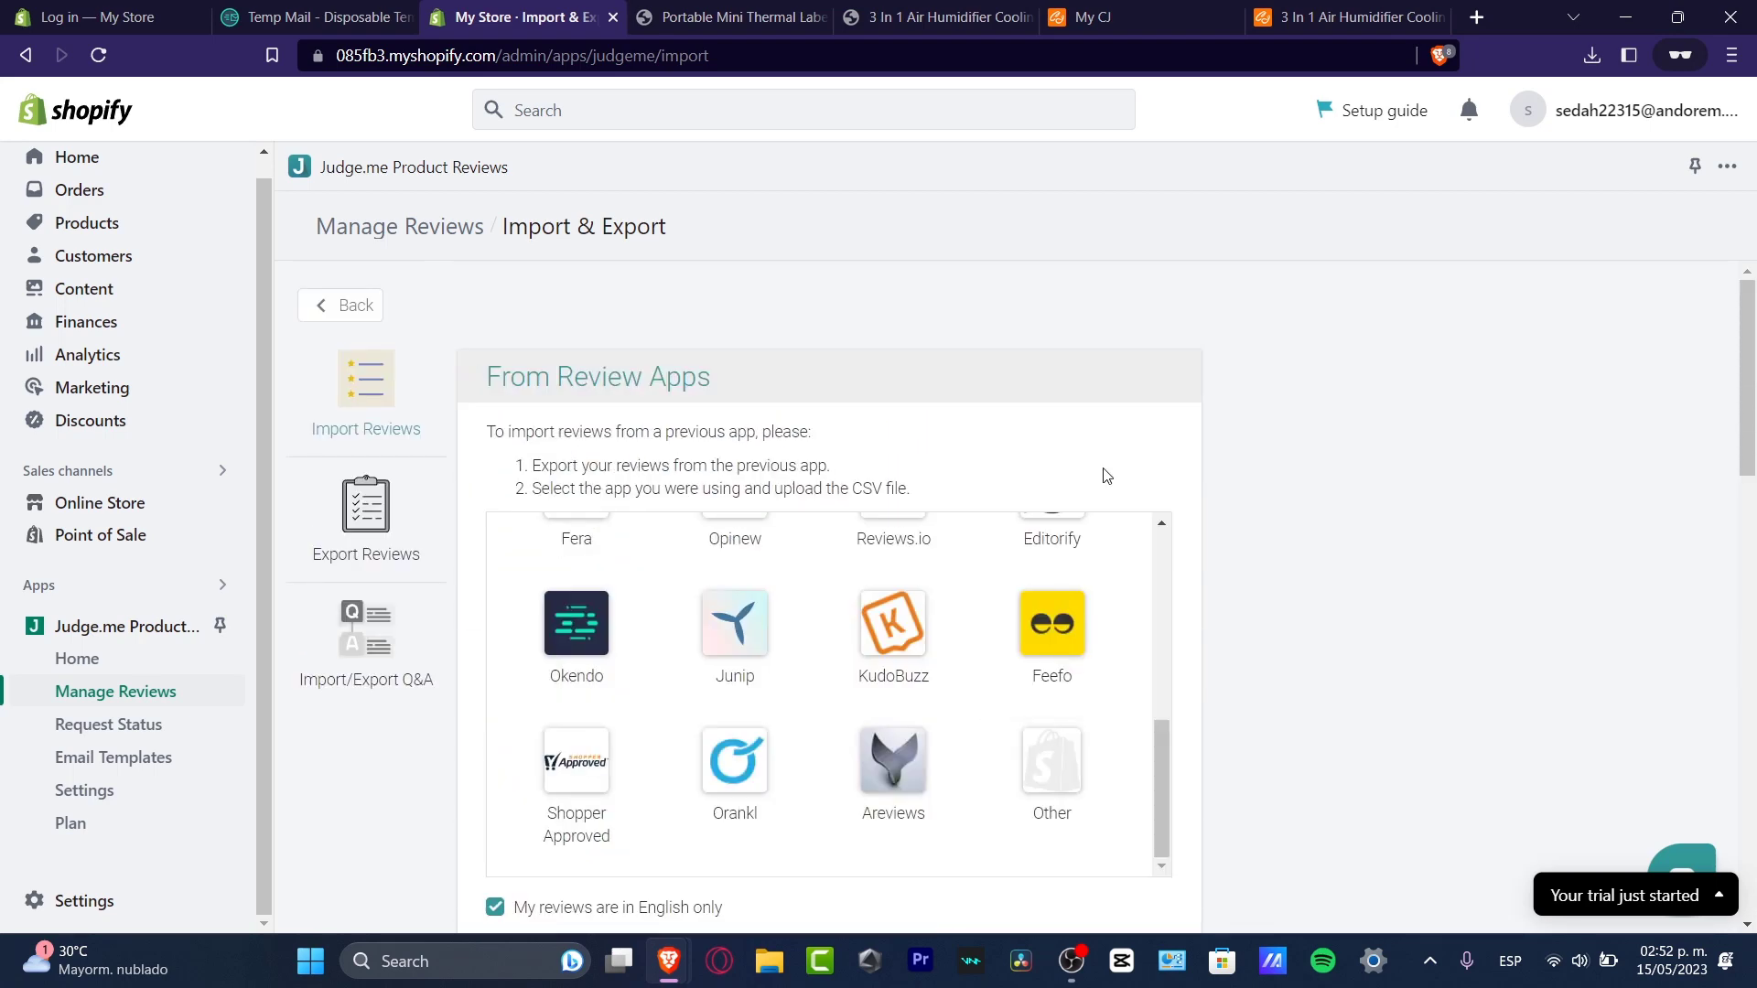
scroll(945, 737, down, 4)
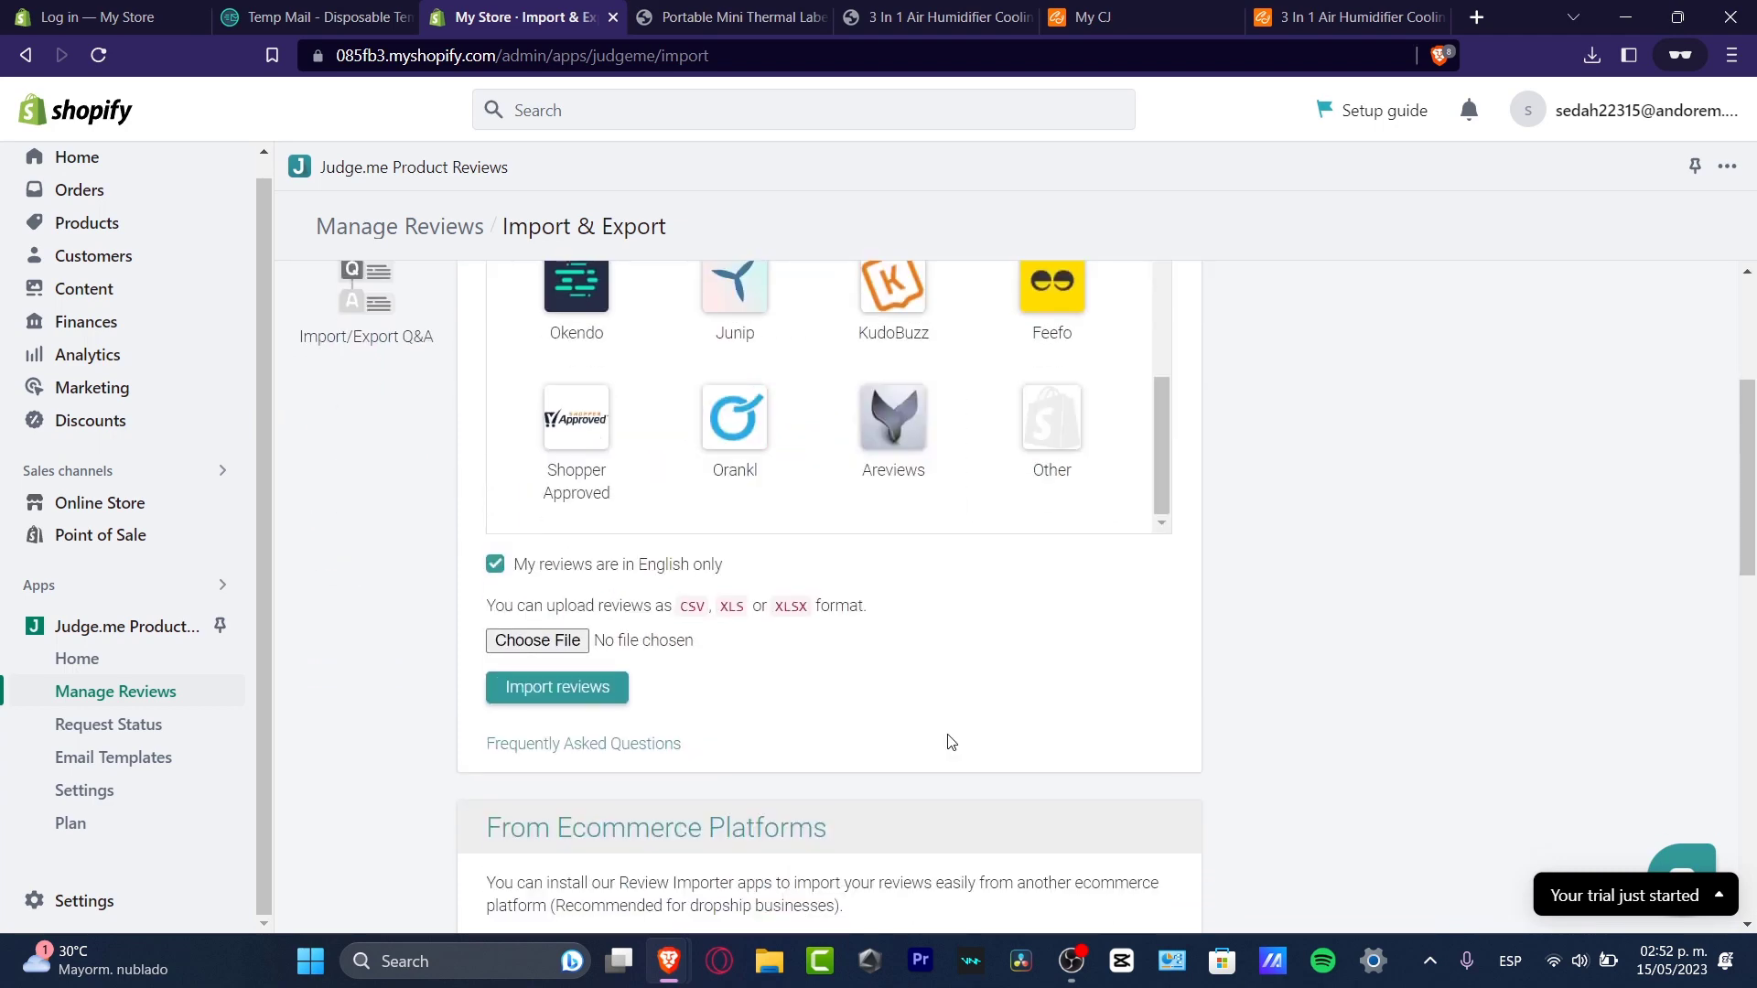
scroll(950, 742, down, 4)
scroll(953, 513, up, 4)
drag(674, 604, 844, 622)
scroll(960, 682, down, 4)
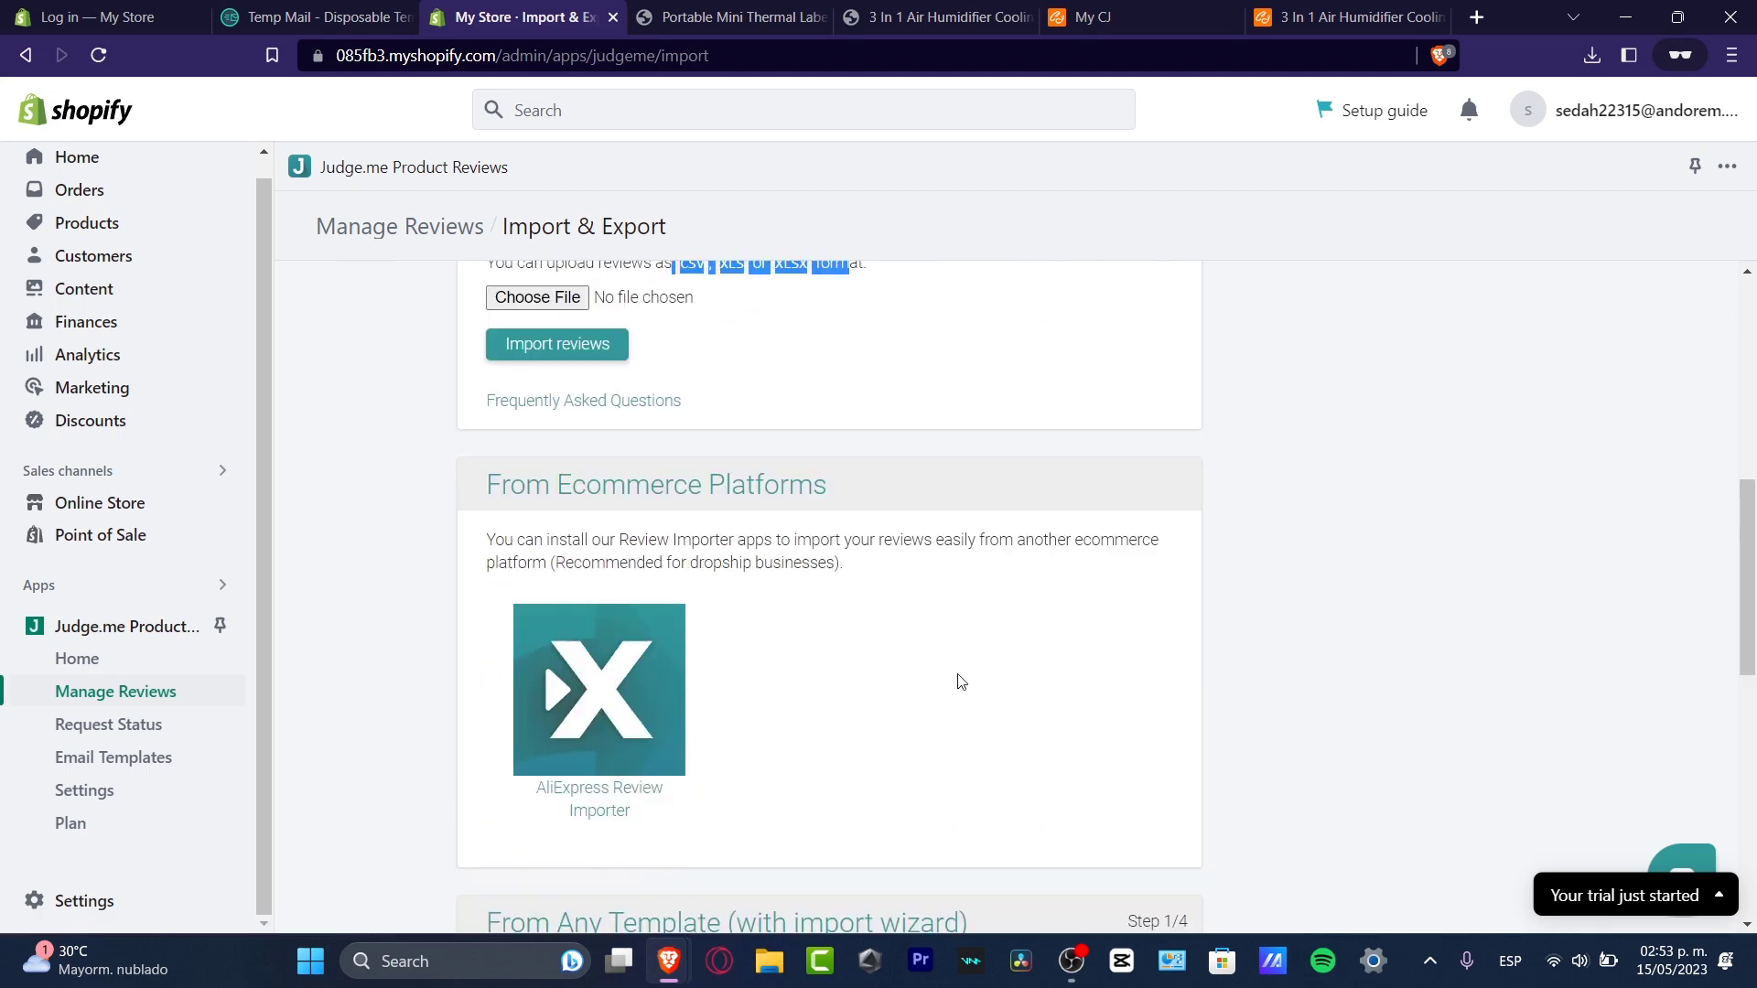
scroll(960, 682, down, 4)
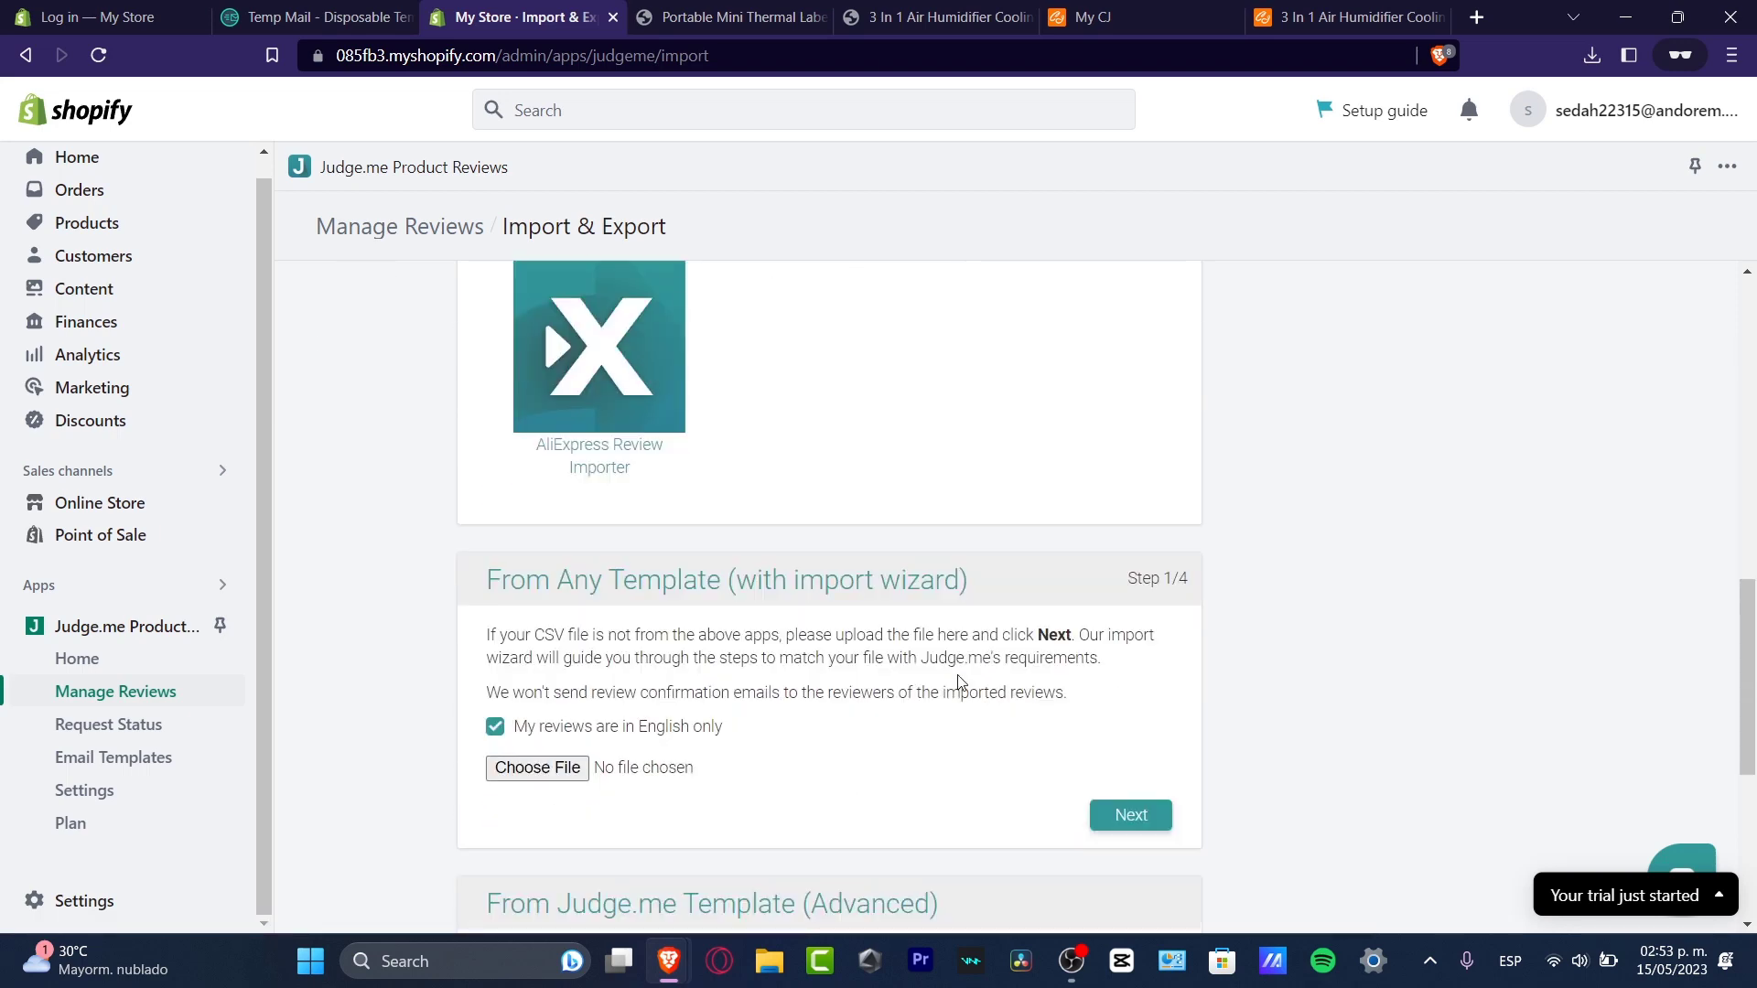
- Copy the humidifier fan's title from its CJdropshipping page and open AliExpress in a new tab, dismissing the notification prompt
click(1312, 12)
scroll(1200, 398, up, 15)
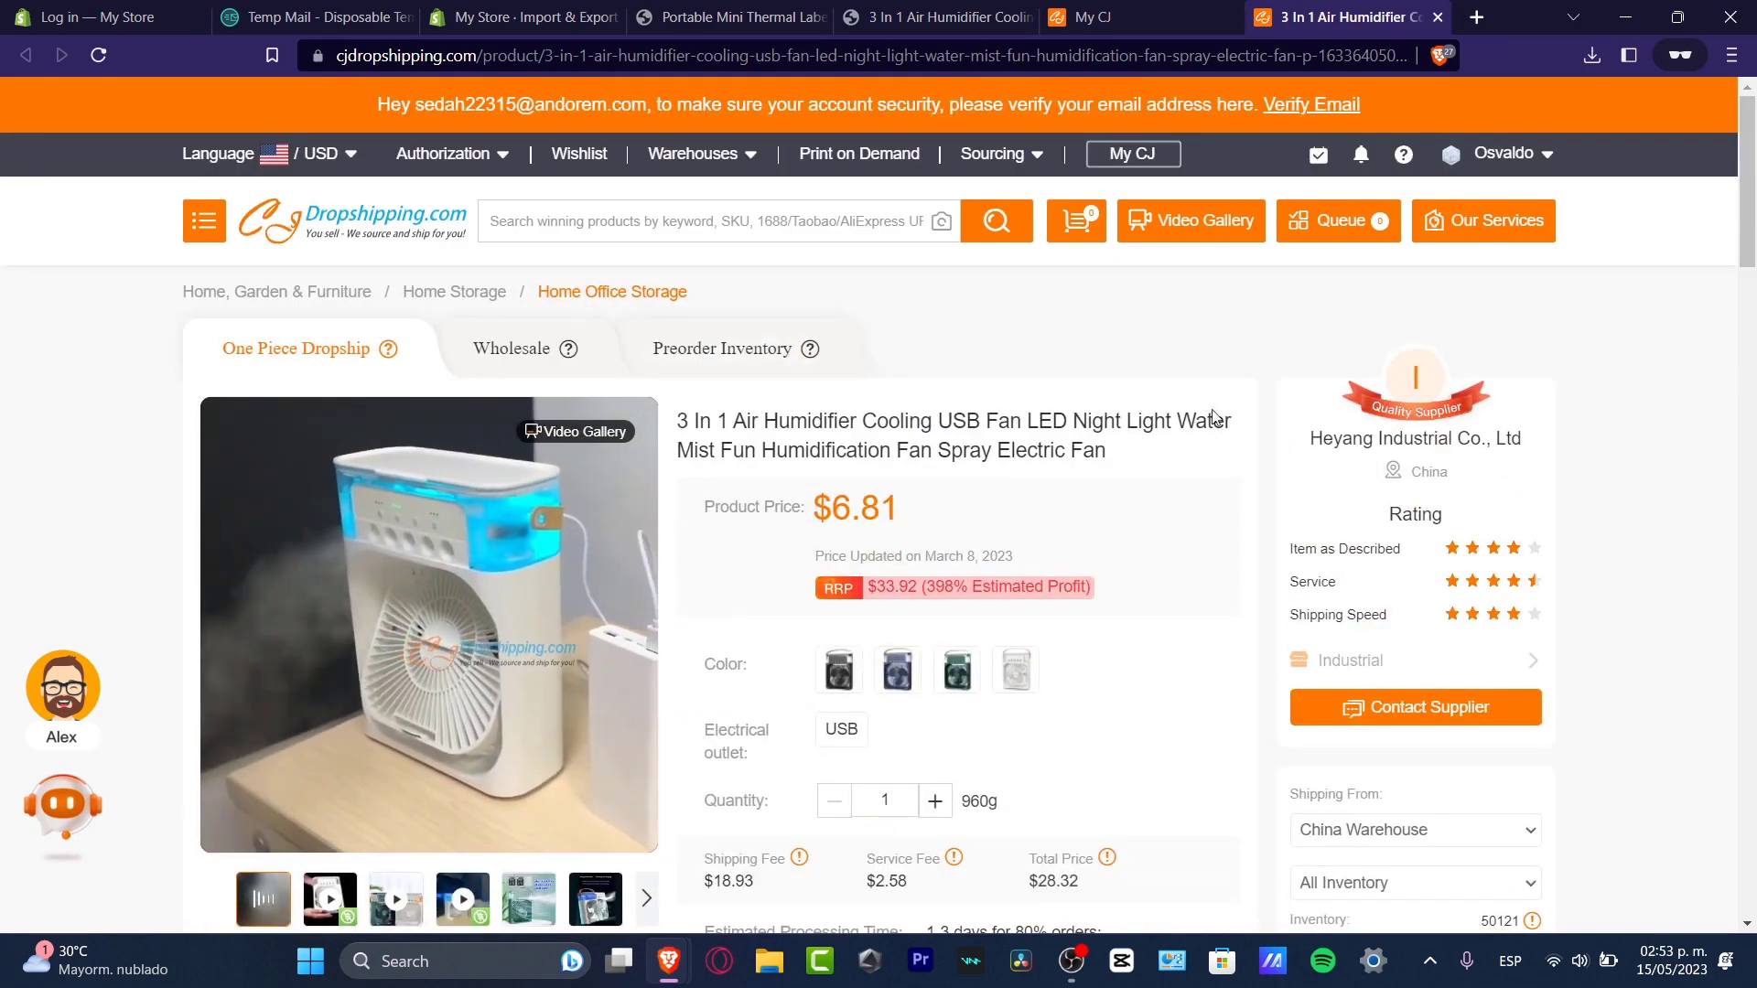
drag(1111, 452, 679, 422)
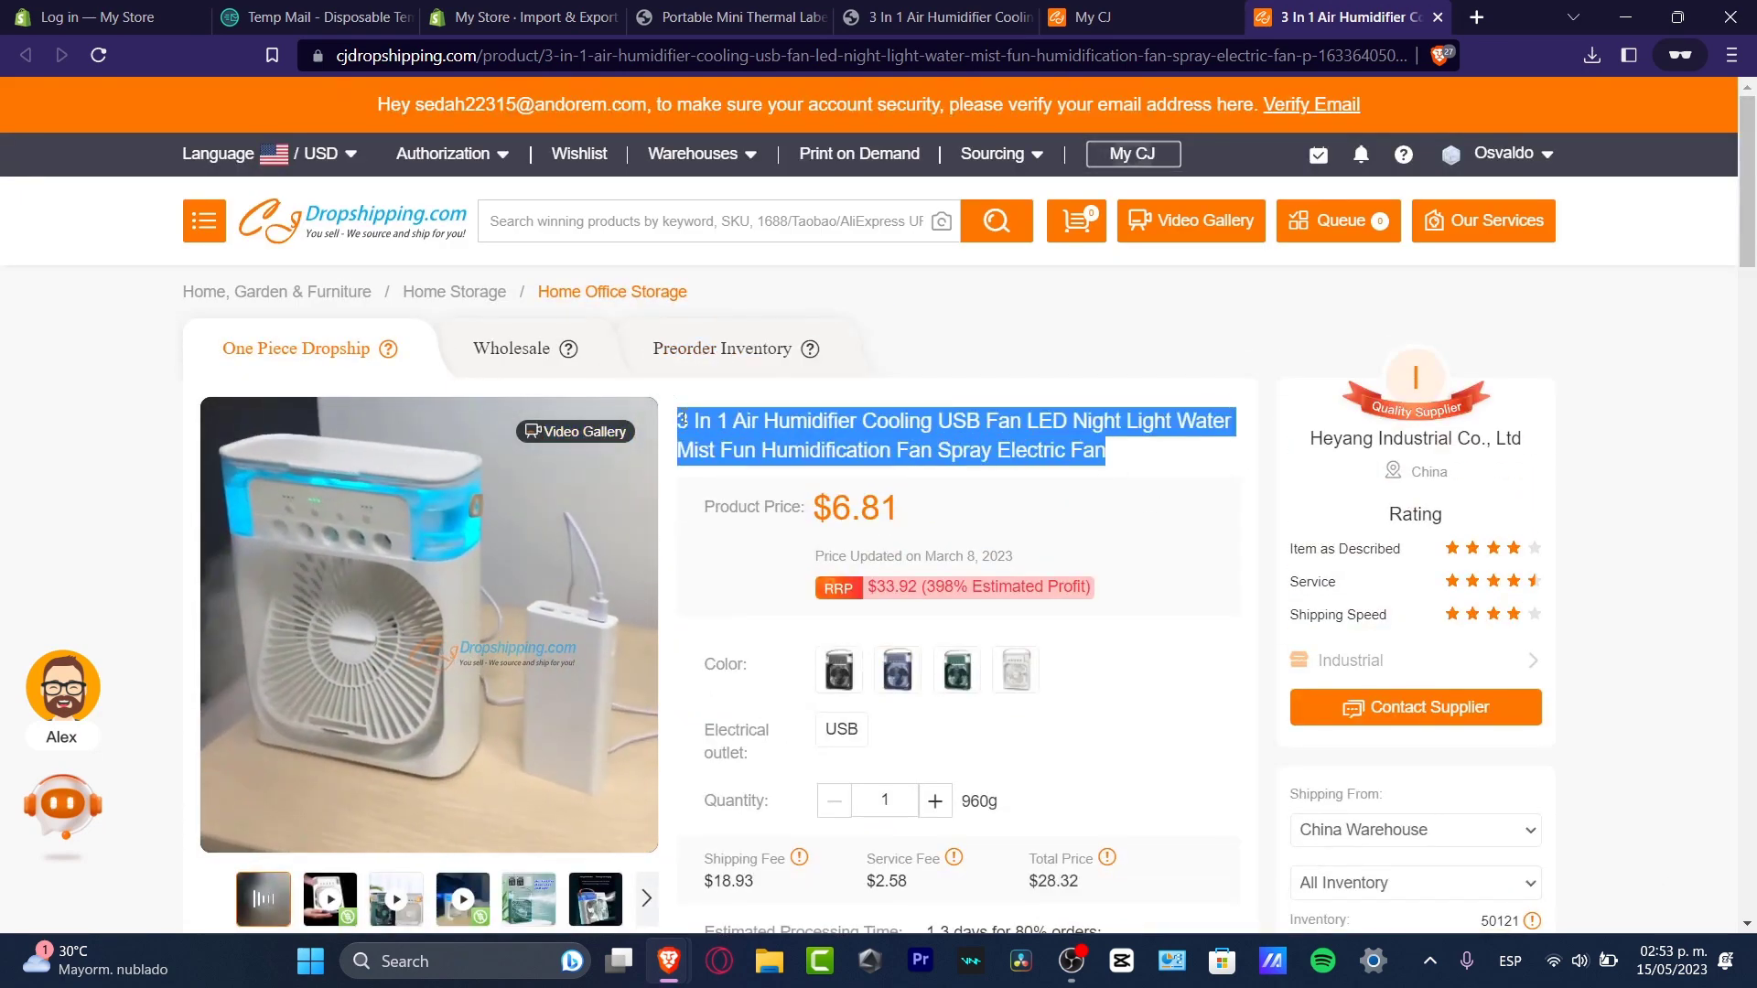
click(1476, 17)
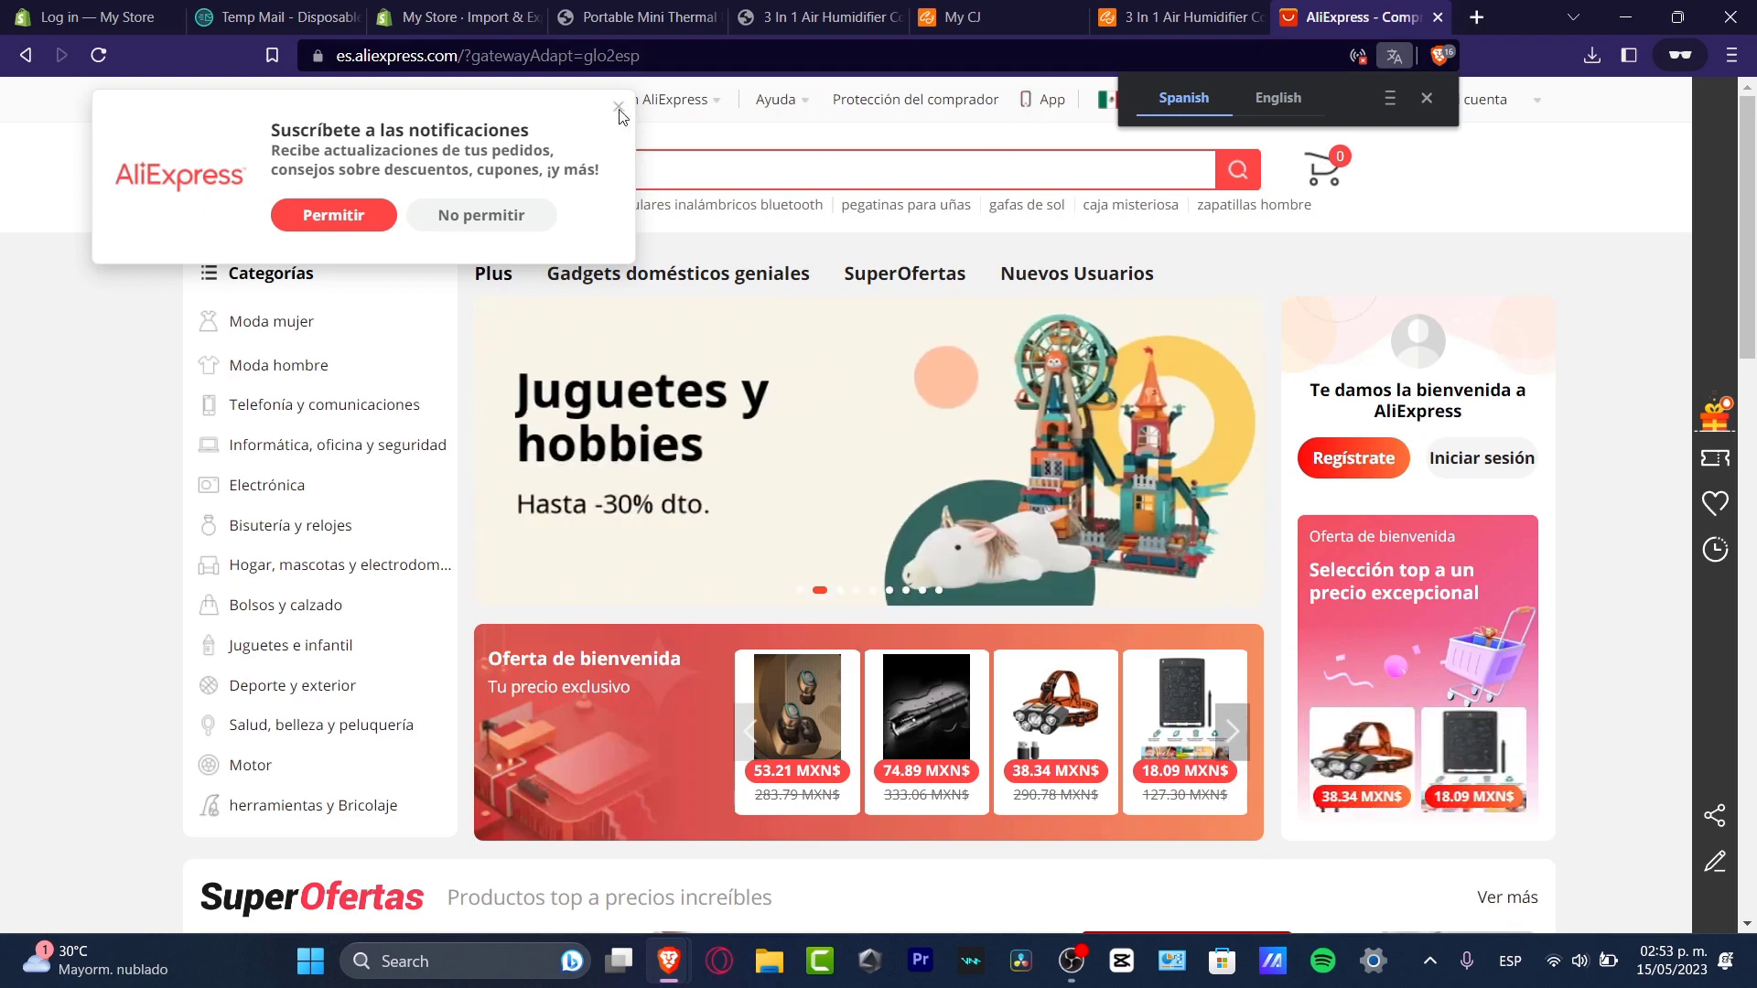
click(619, 108)
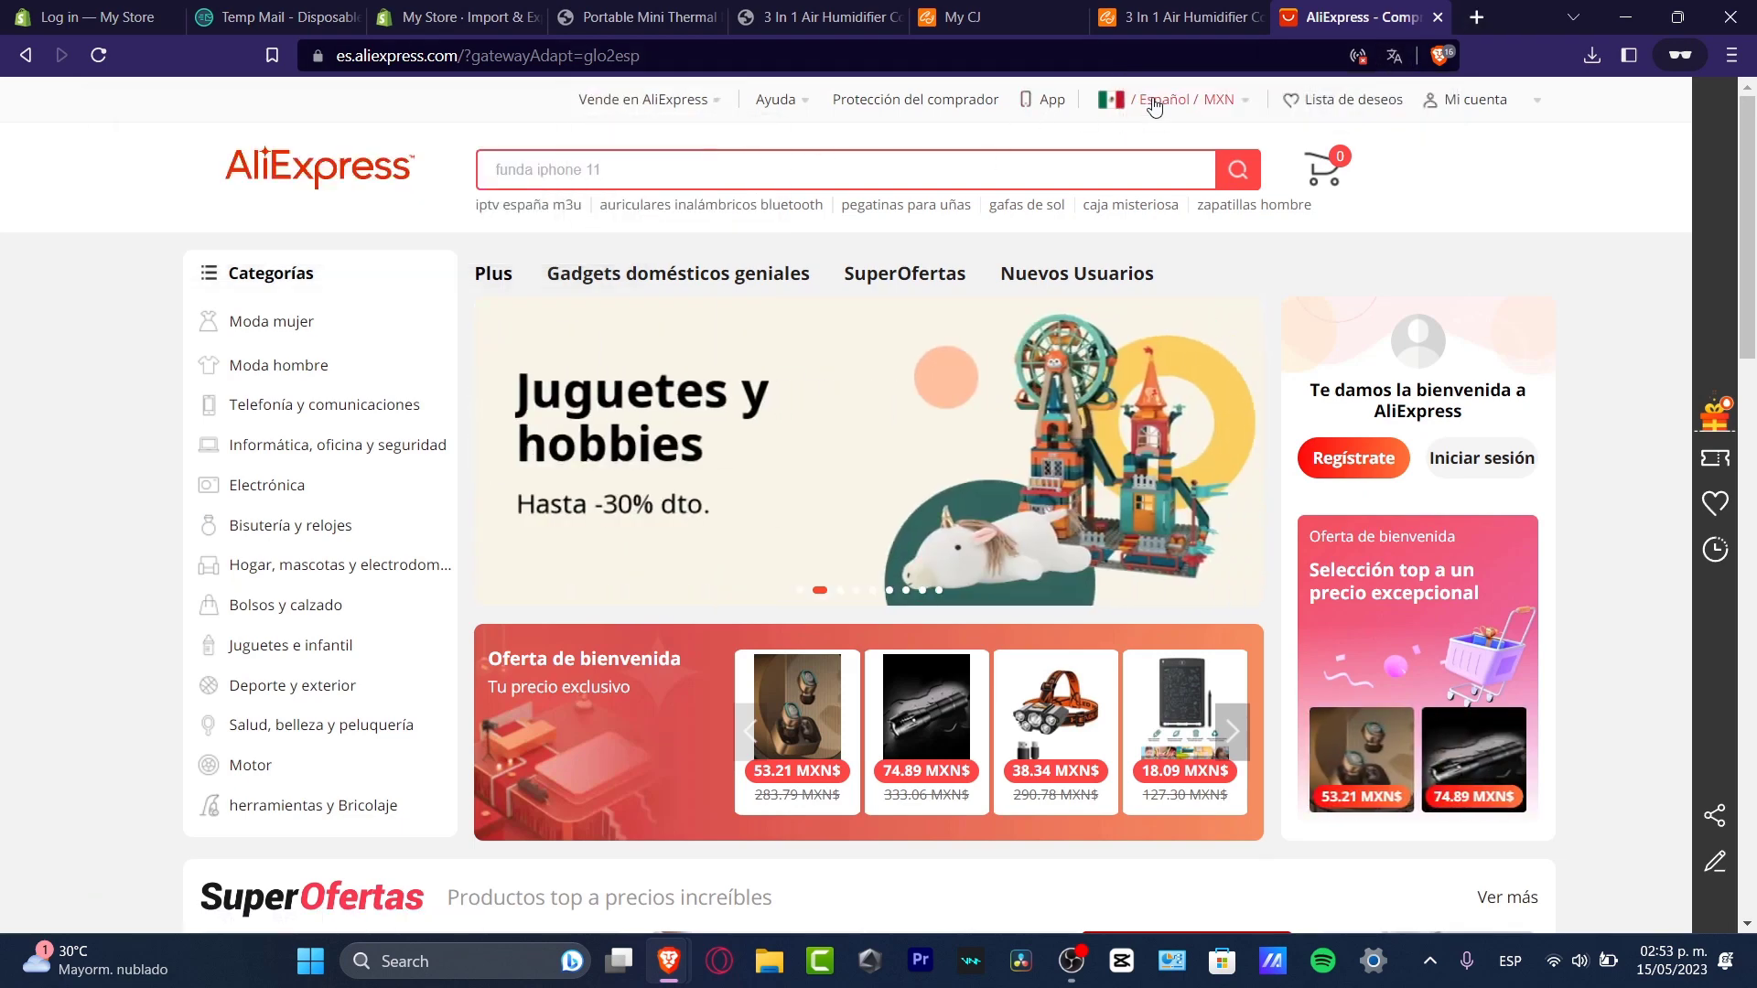
mouse_move(1179, 122)
click(1154, 199)
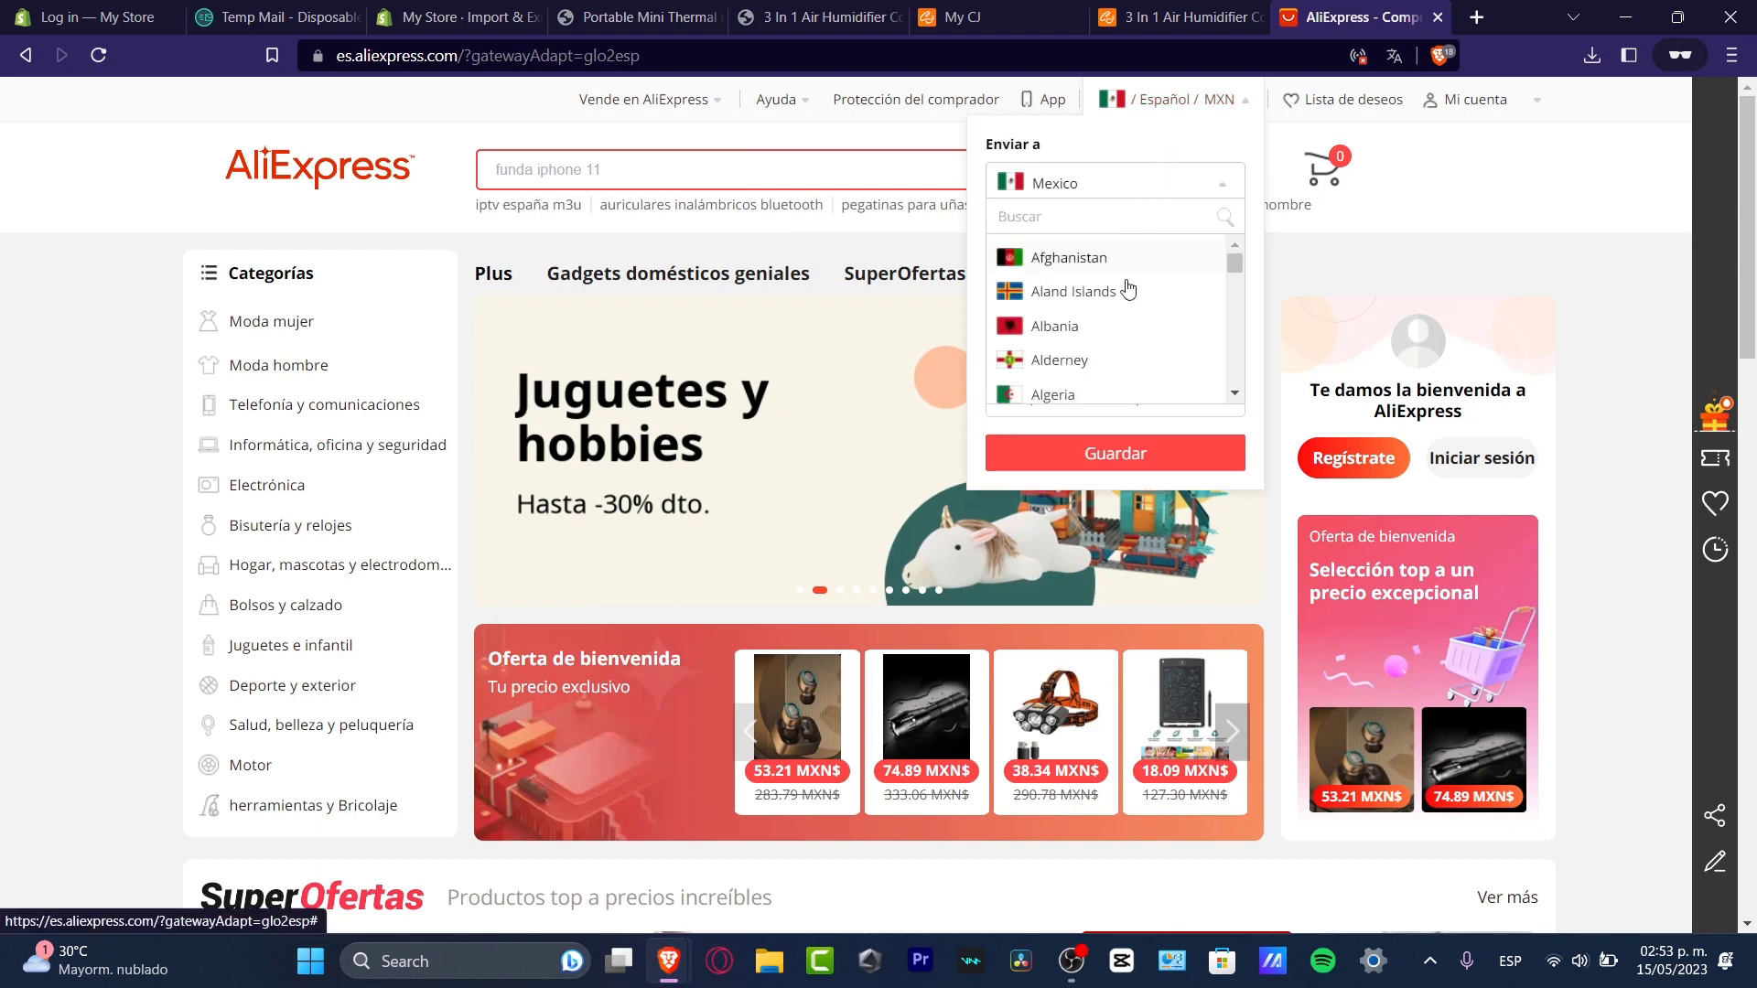
scroll(1122, 302, down, 20)
scroll(1107, 334, up, 4)
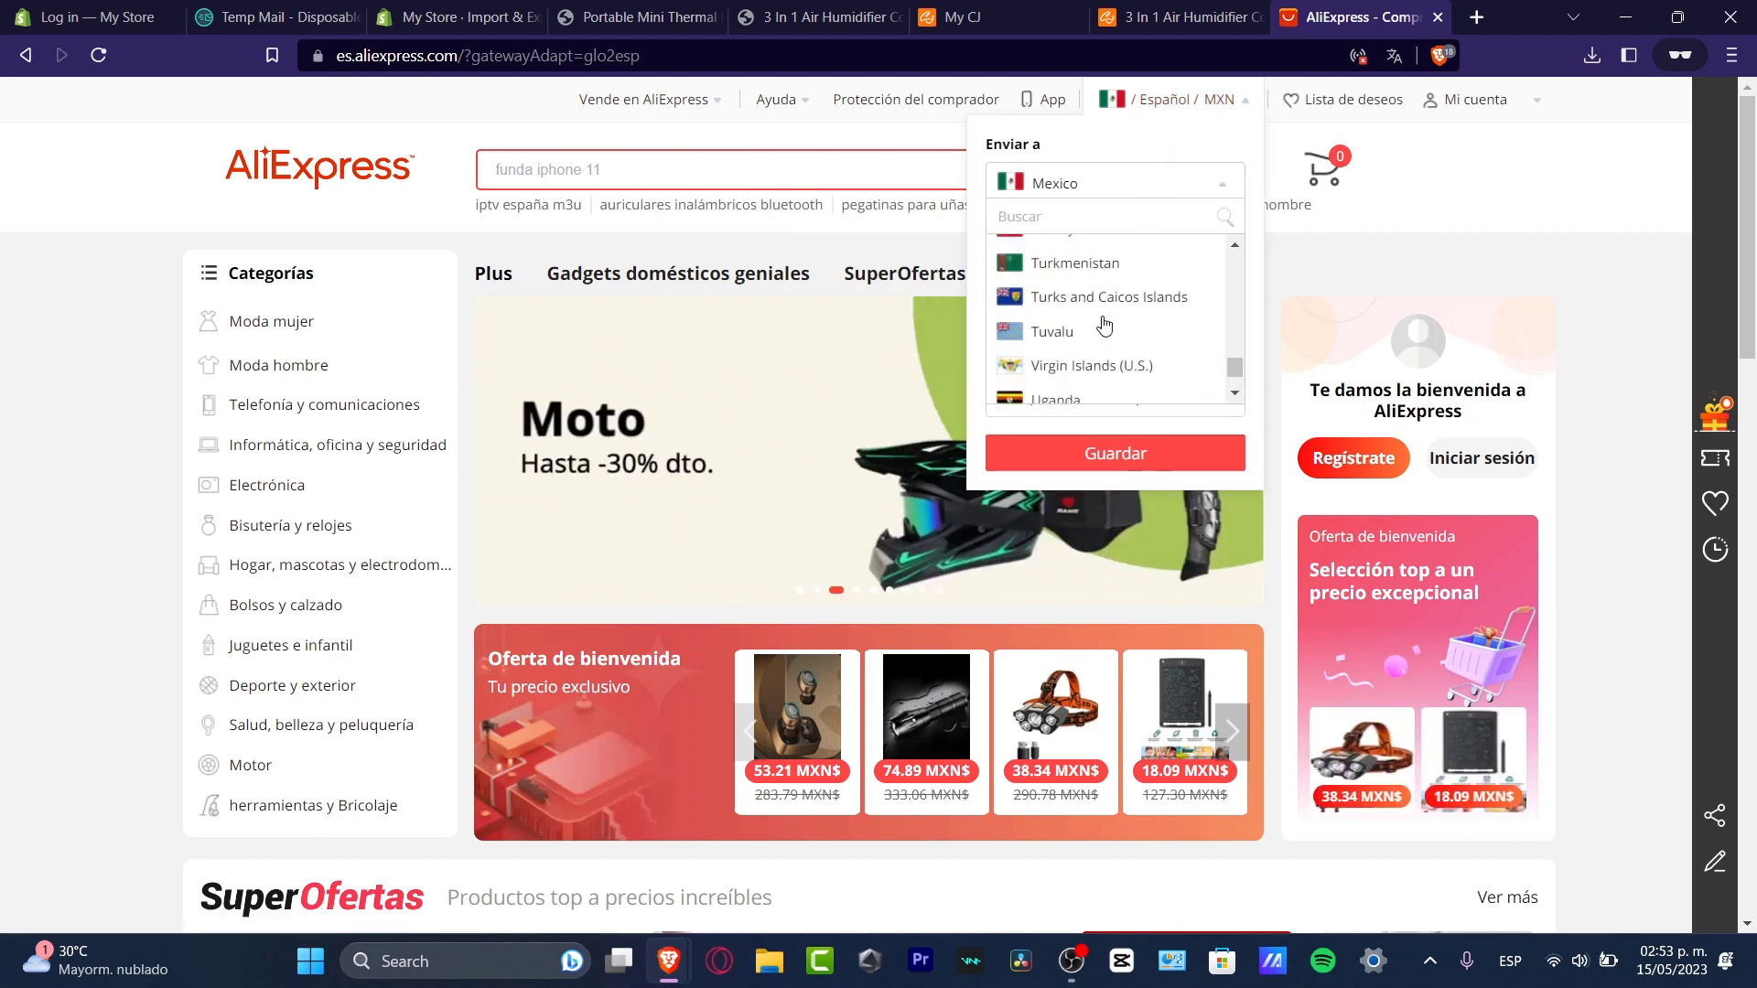
scroll(1138, 373, down, 4)
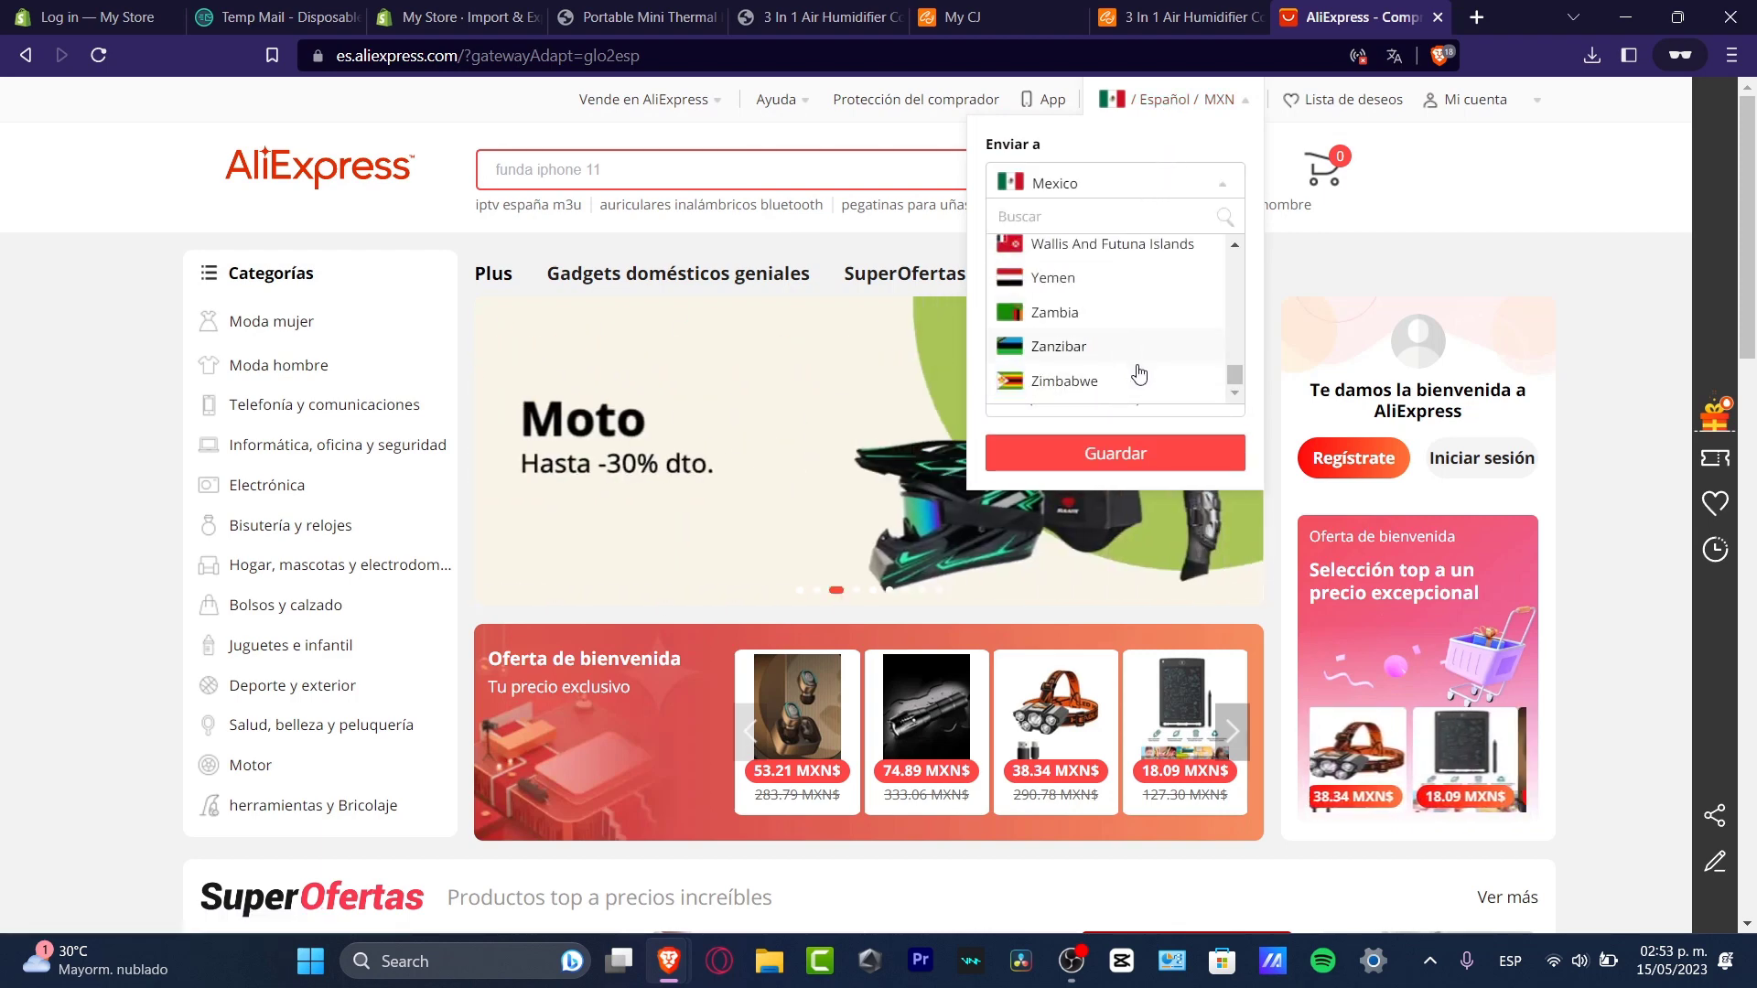
click(1112, 187)
- Set the AliExpress site language to English and save the setting
click(1126, 314)
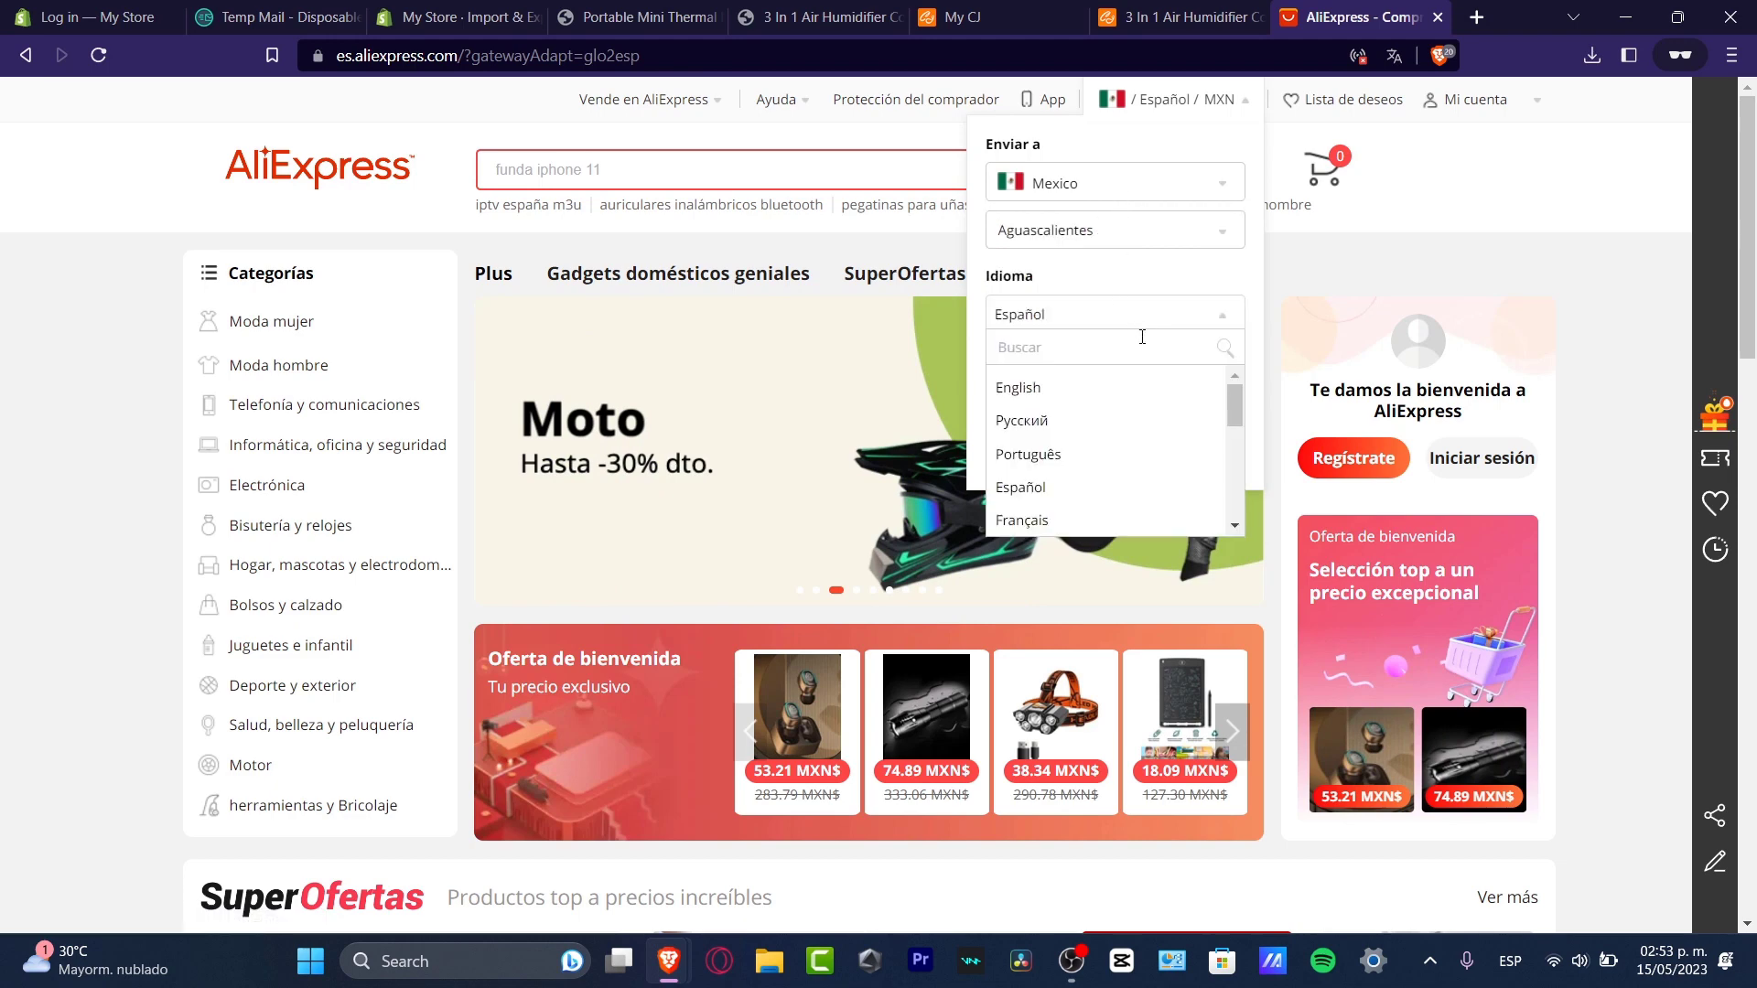
click(1118, 417)
click(1139, 329)
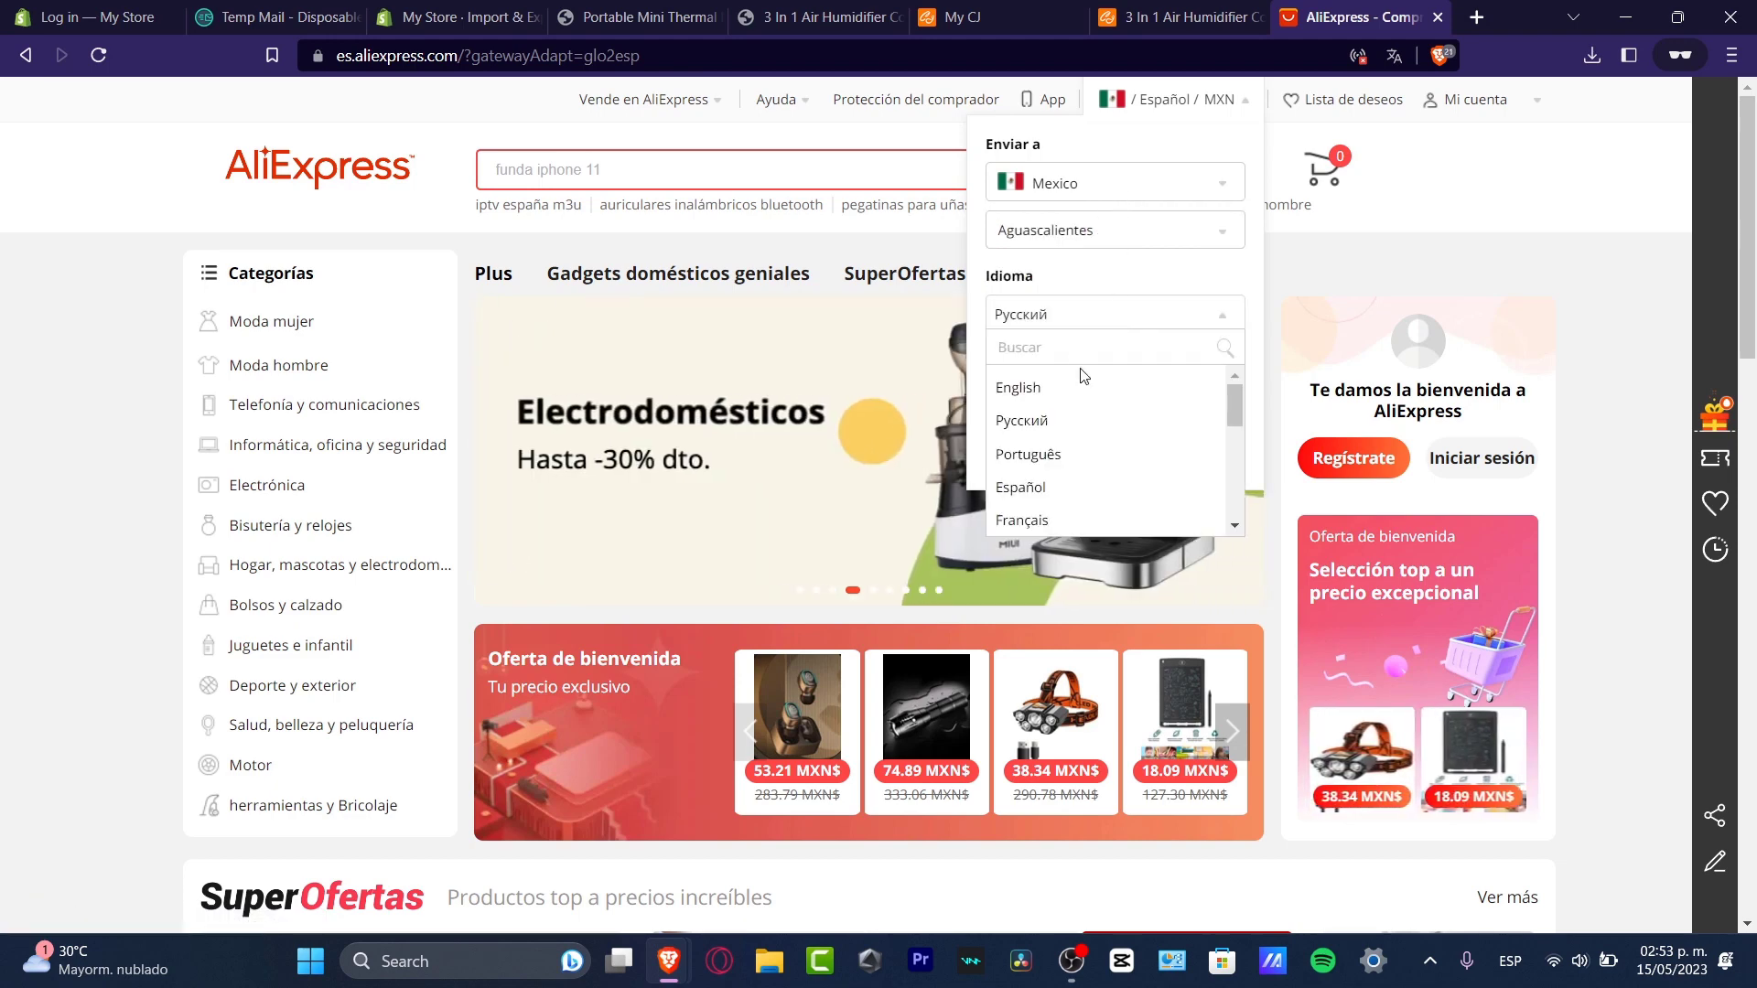
click(1082, 384)
click(1170, 455)
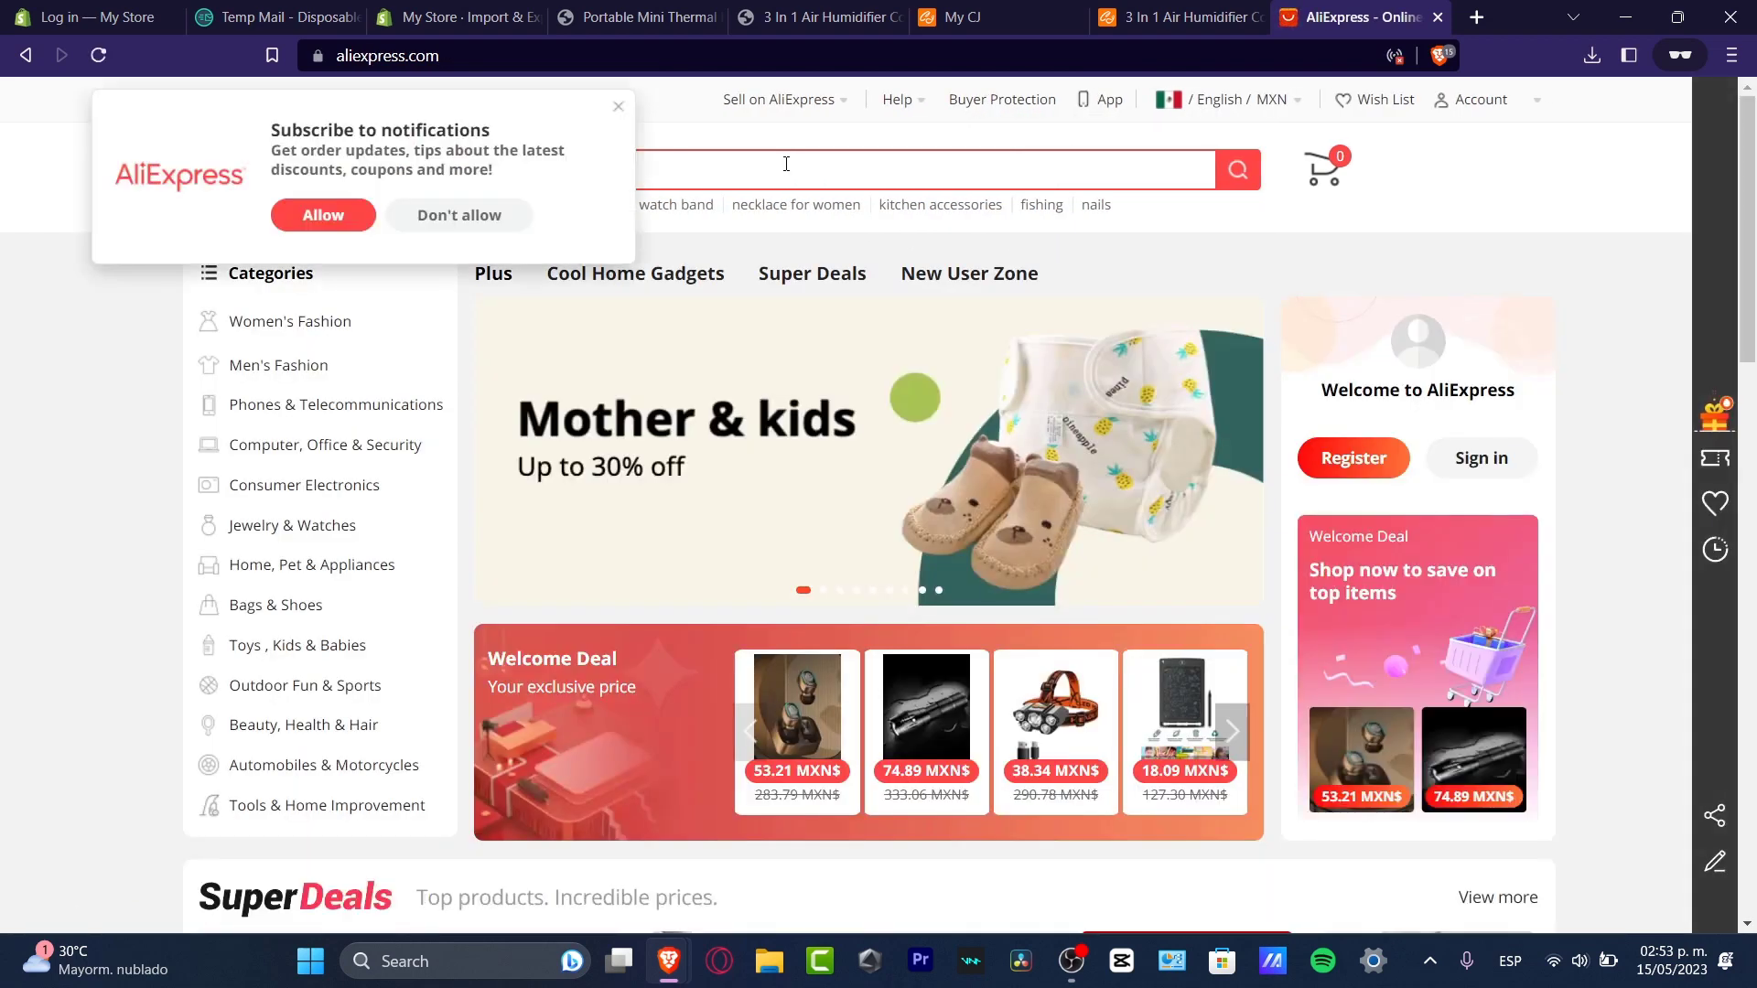
- Search AliExpress for "3 In 1 Air Humidifier Cooling USB Fan LED Night Li"
click(785, 163)
text(3 In 1 Air Humidifier Cooling USB Fan LED Night Li)
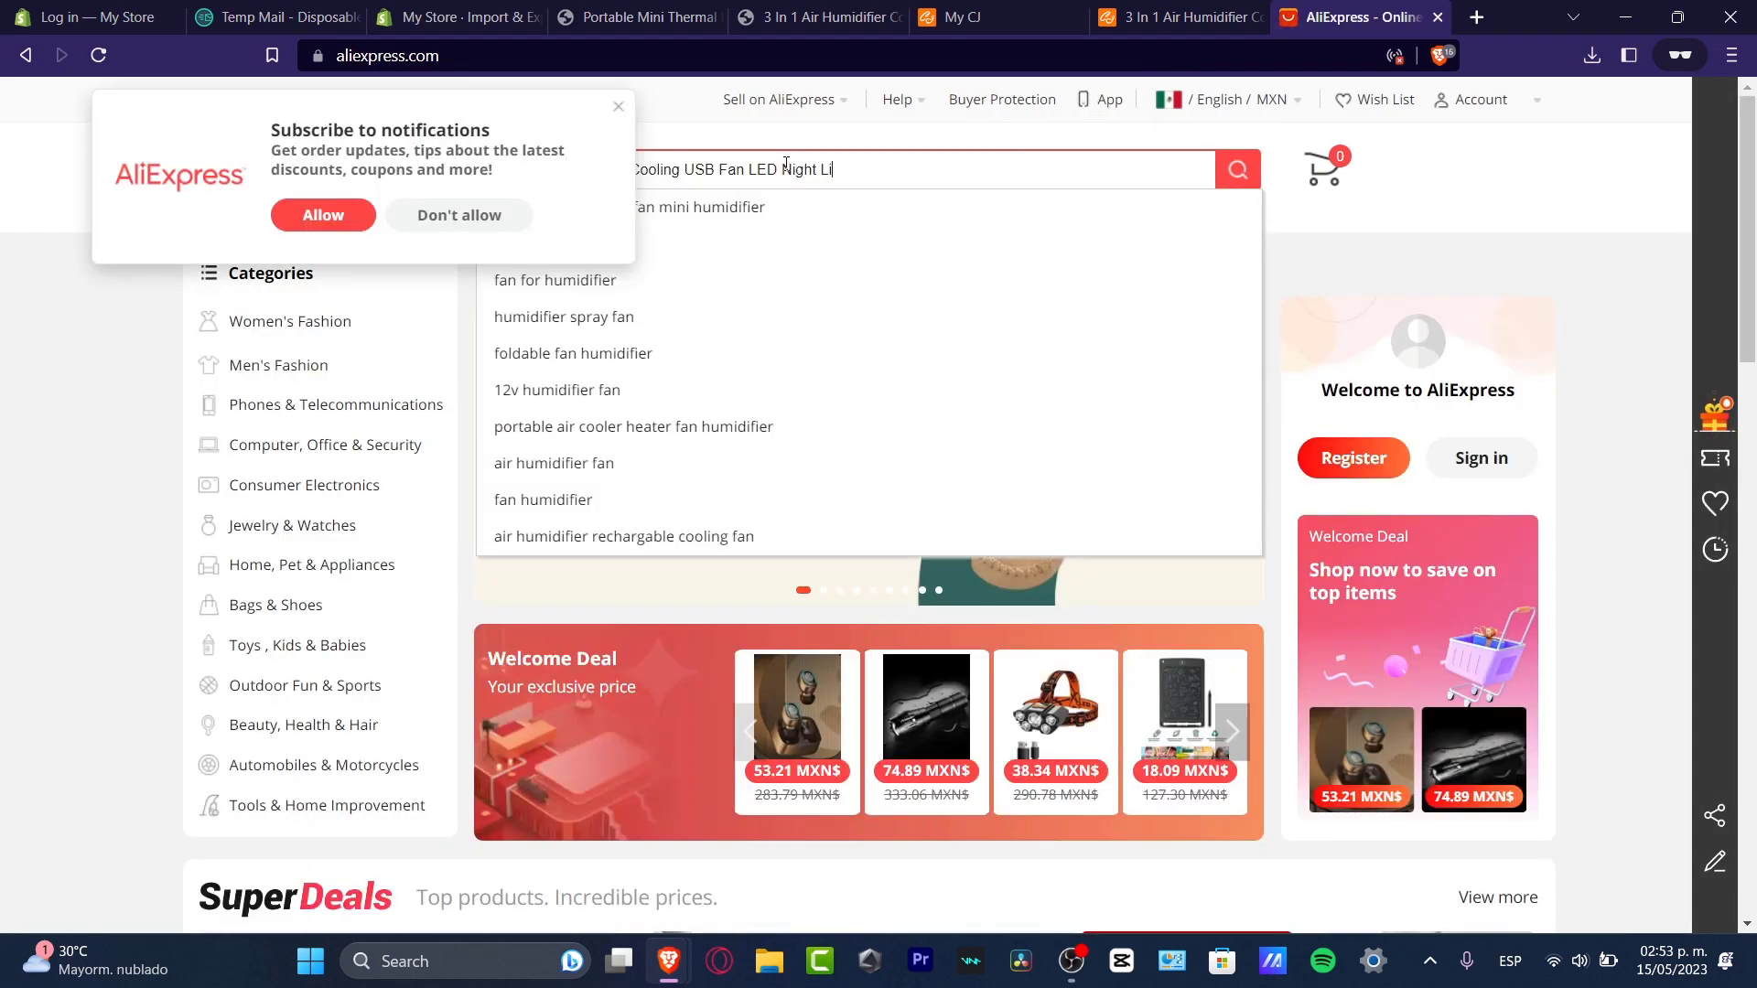
click(1238, 170)
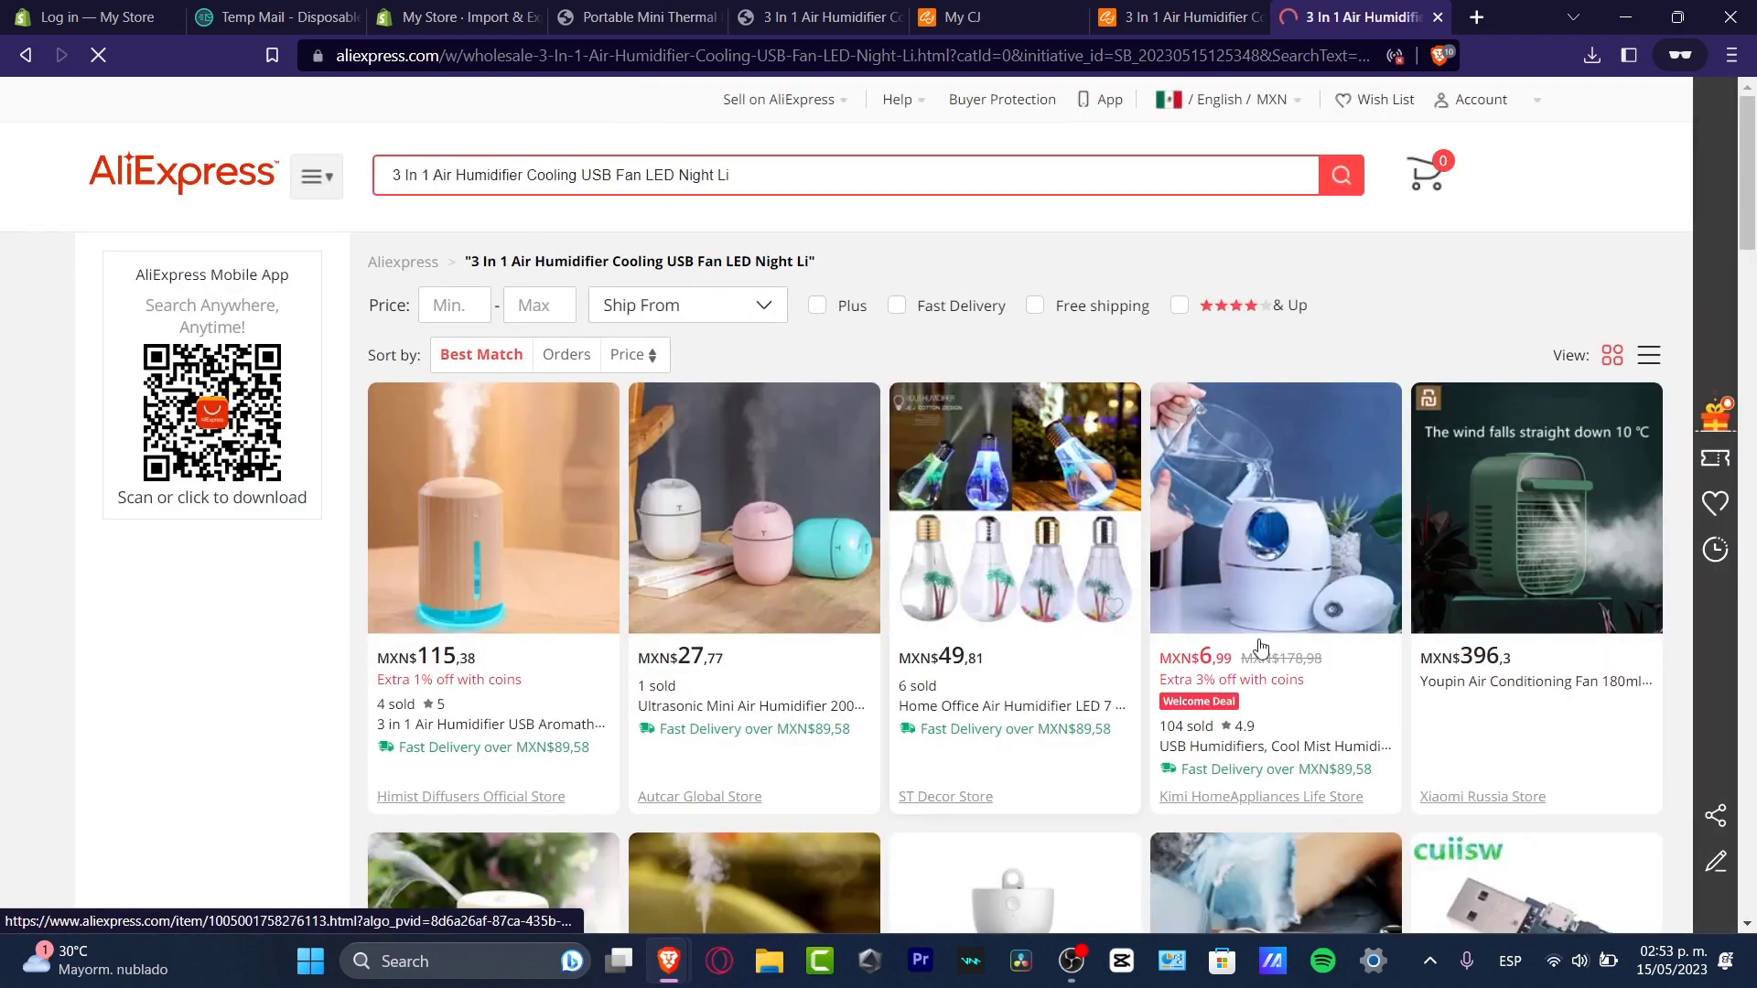
- Compare the AliExpress search results with the humidifier fan on CJdropshipping, looking through the listings for a matching product
scroll(1410, 535, down, 5)
scroll(1465, 531, up, 5)
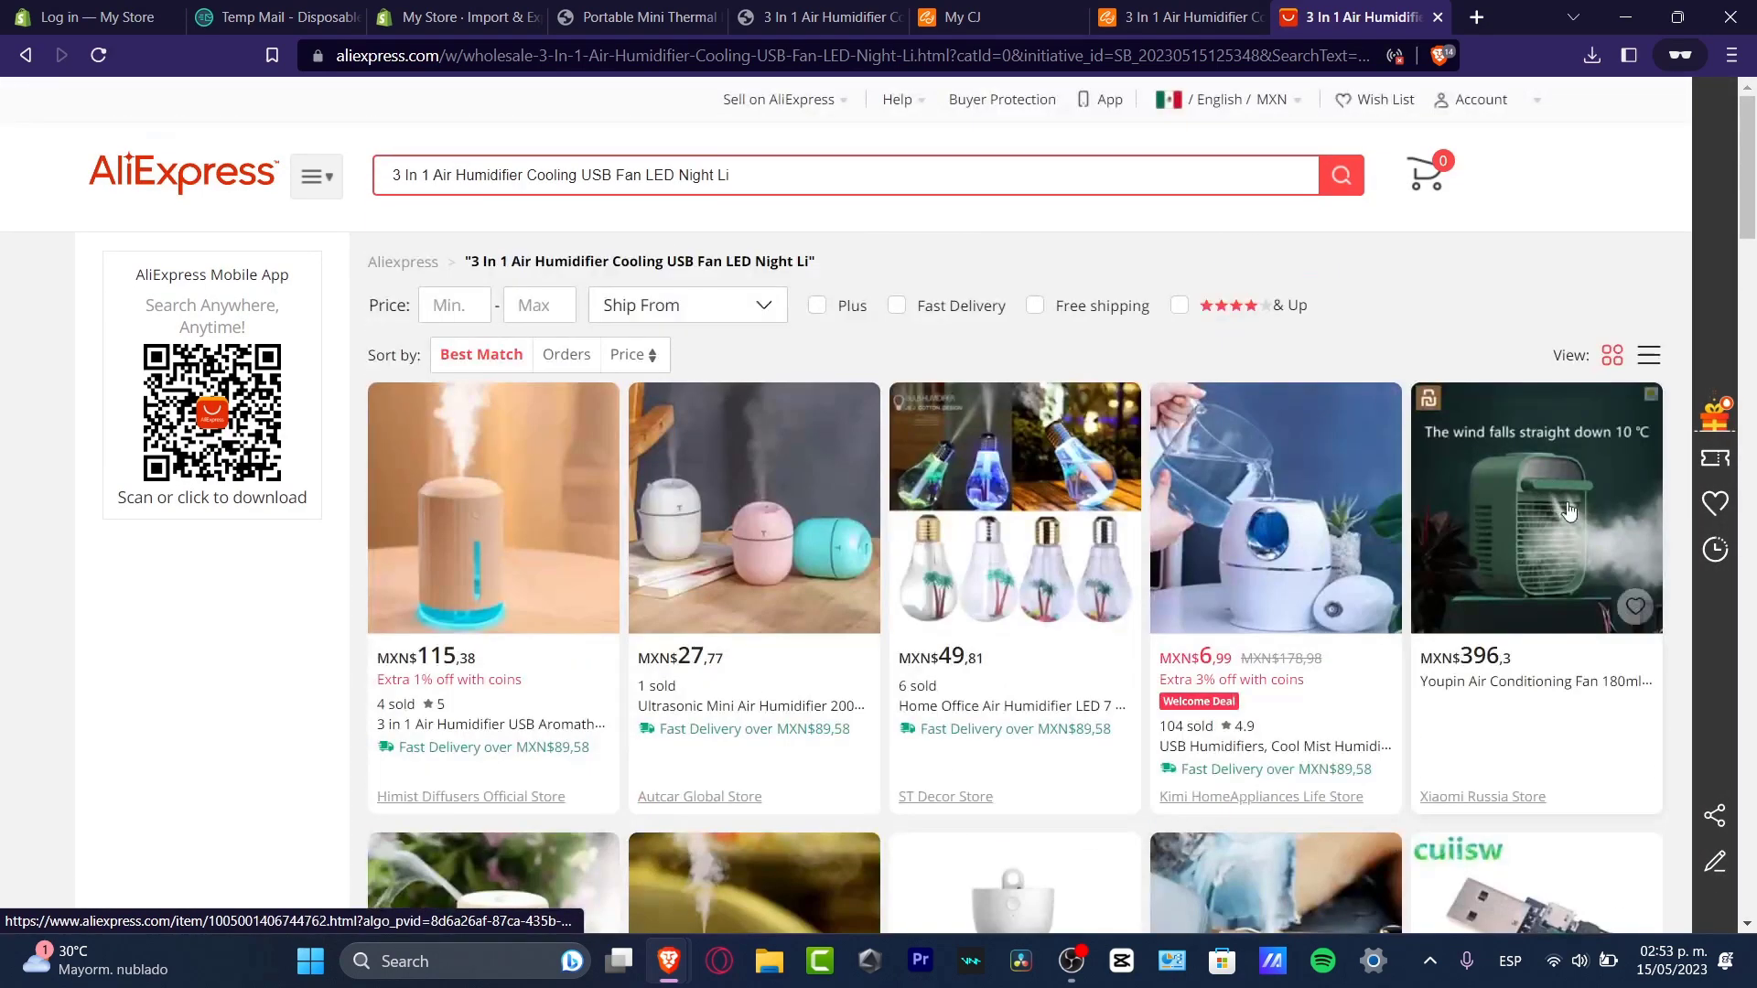
click(1181, 17)
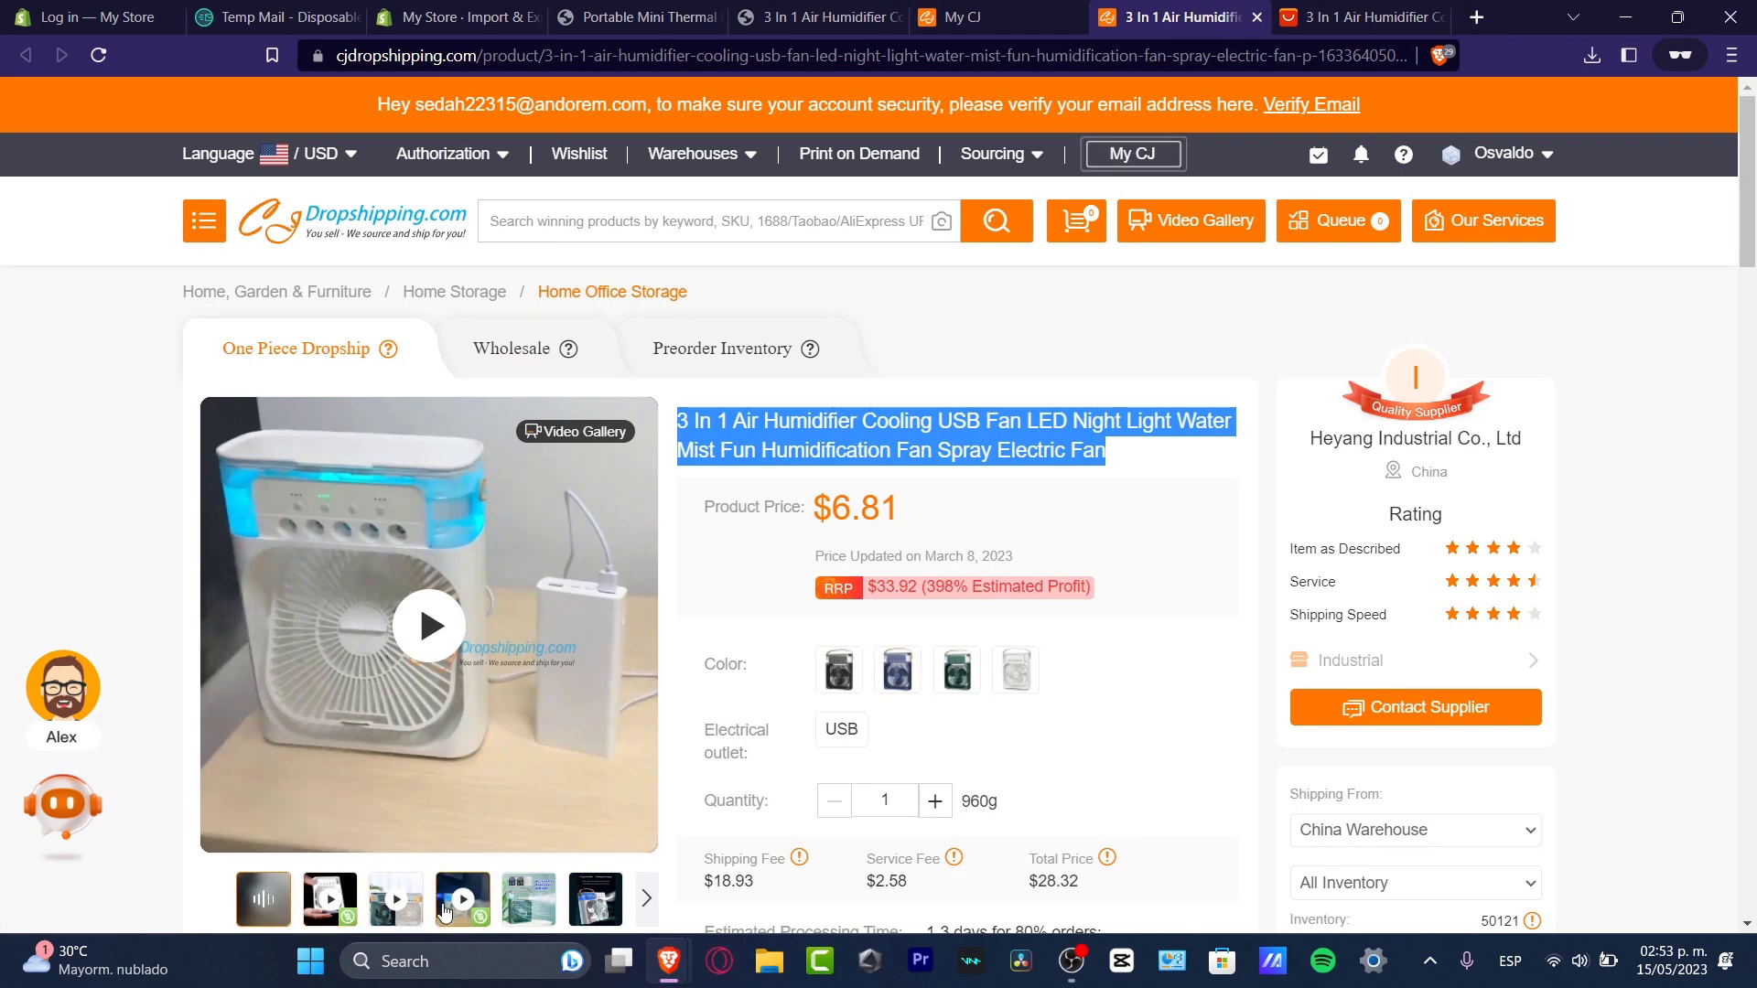
click(1326, 9)
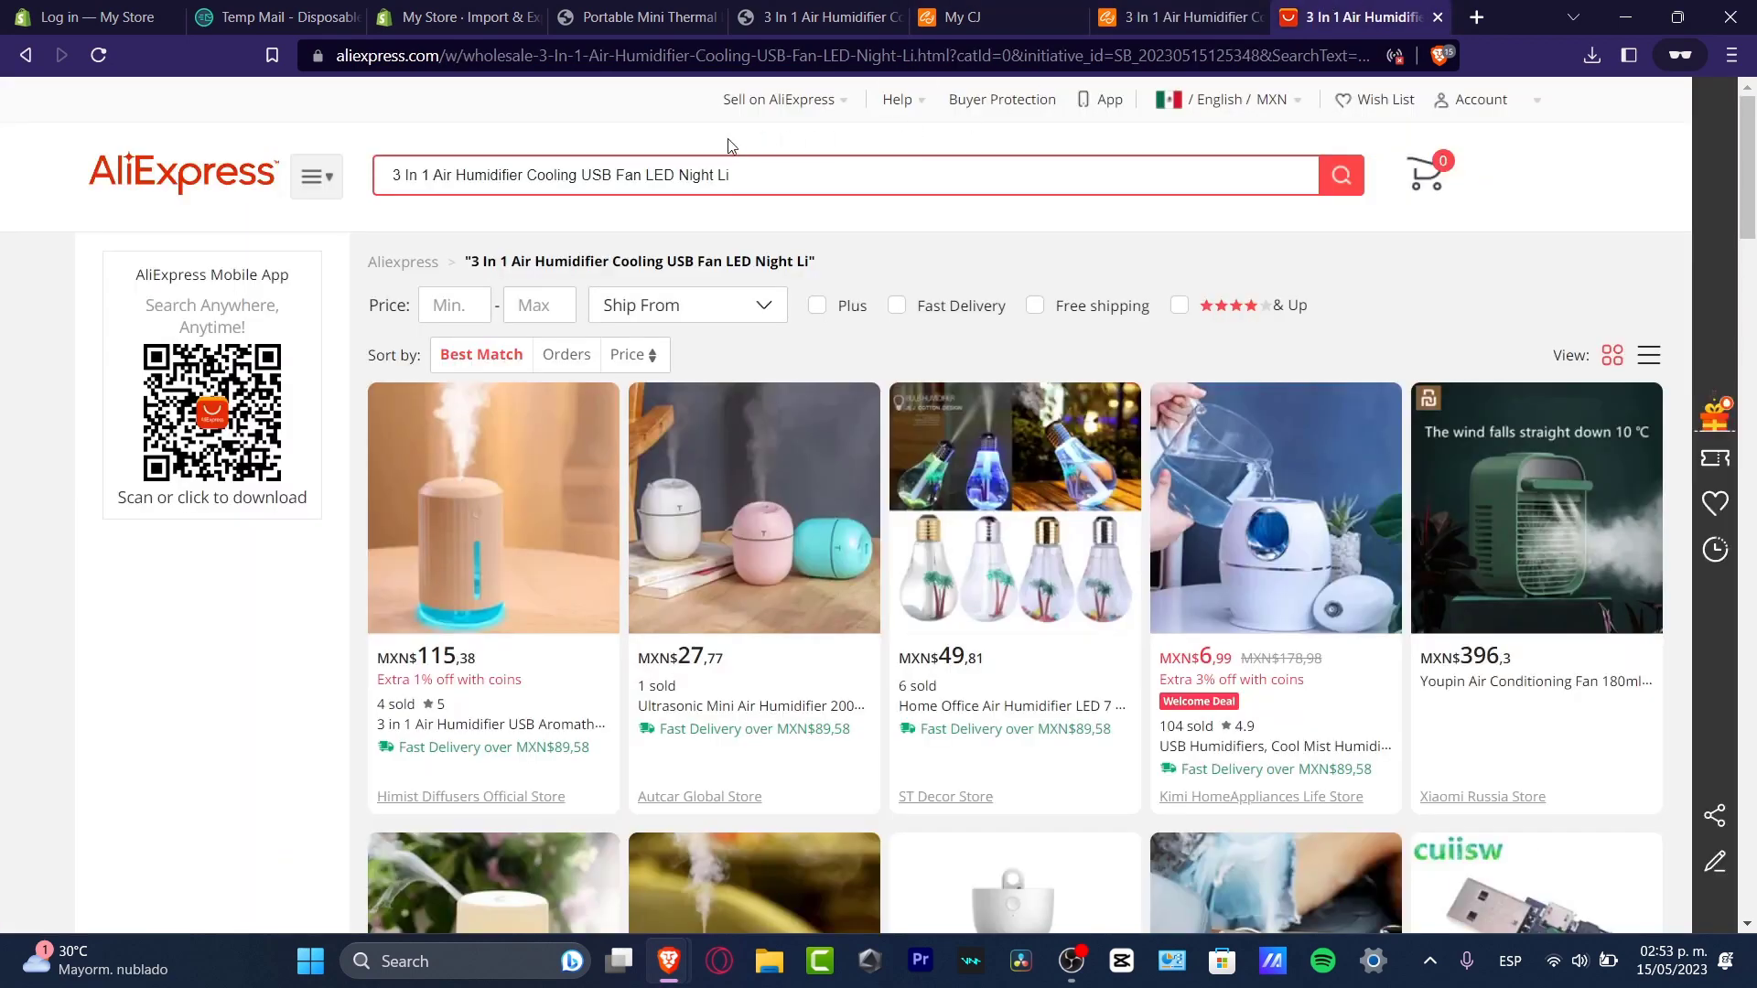
scroll(877, 419, down, 4)
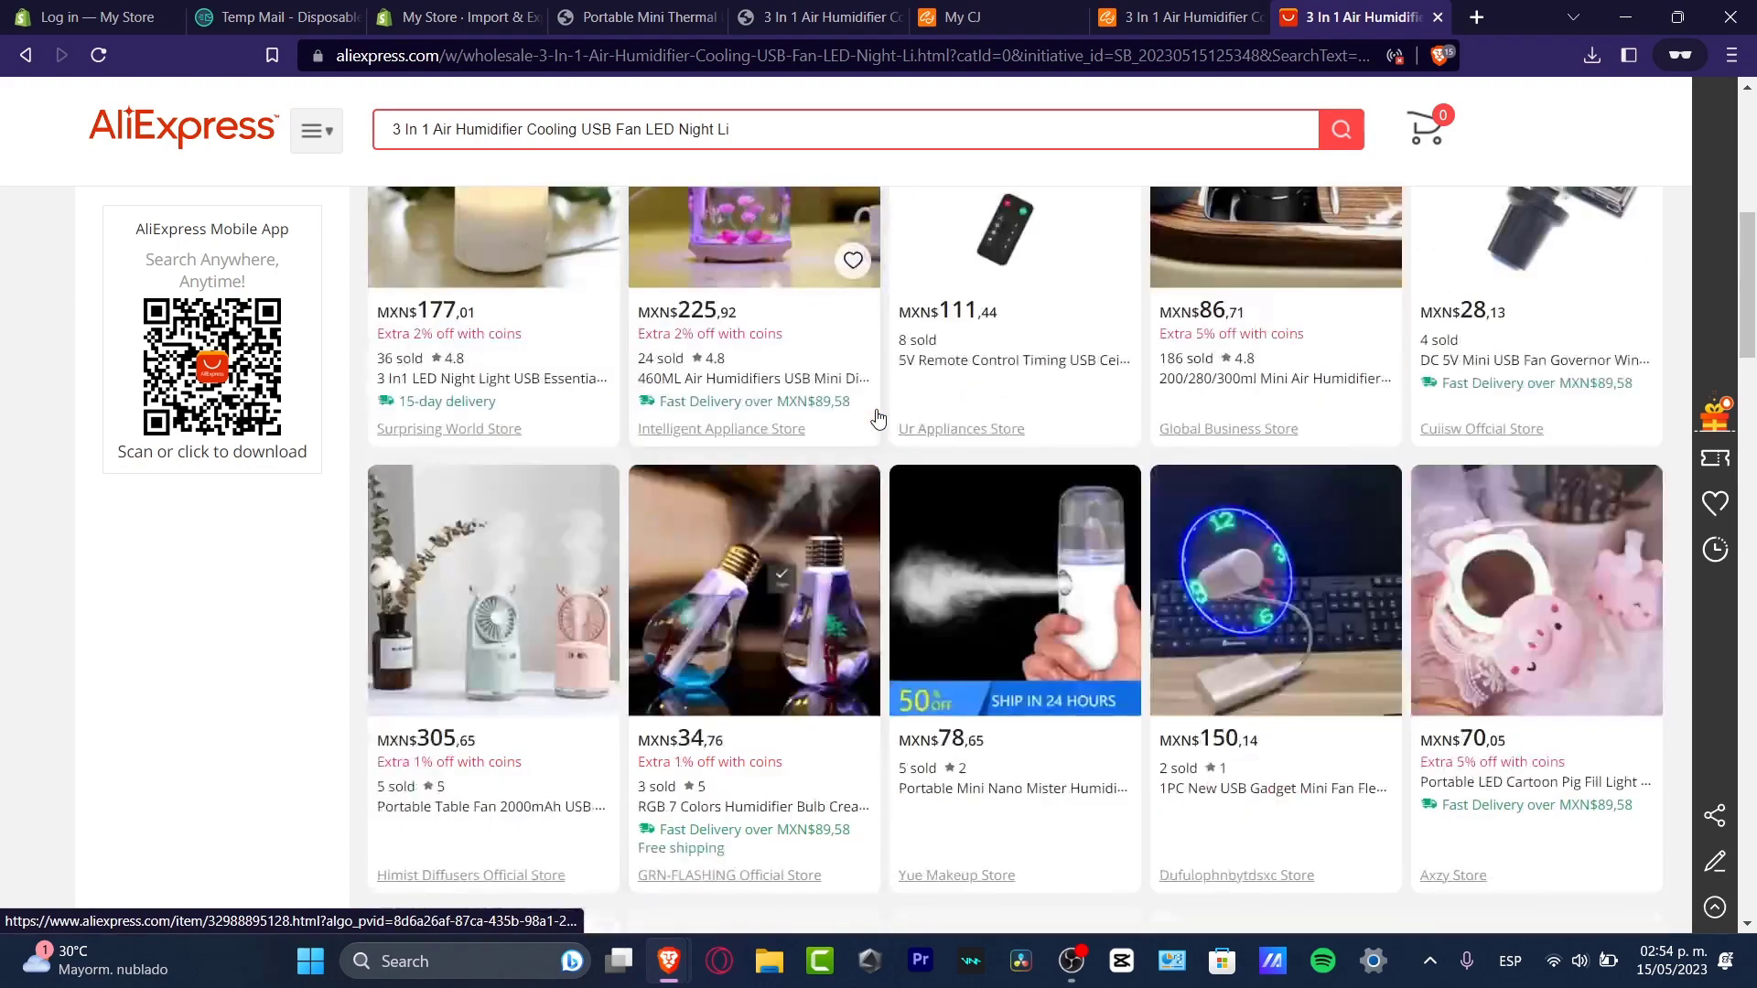
scroll(875, 416, down, 4)
scroll(874, 414, down, 4)
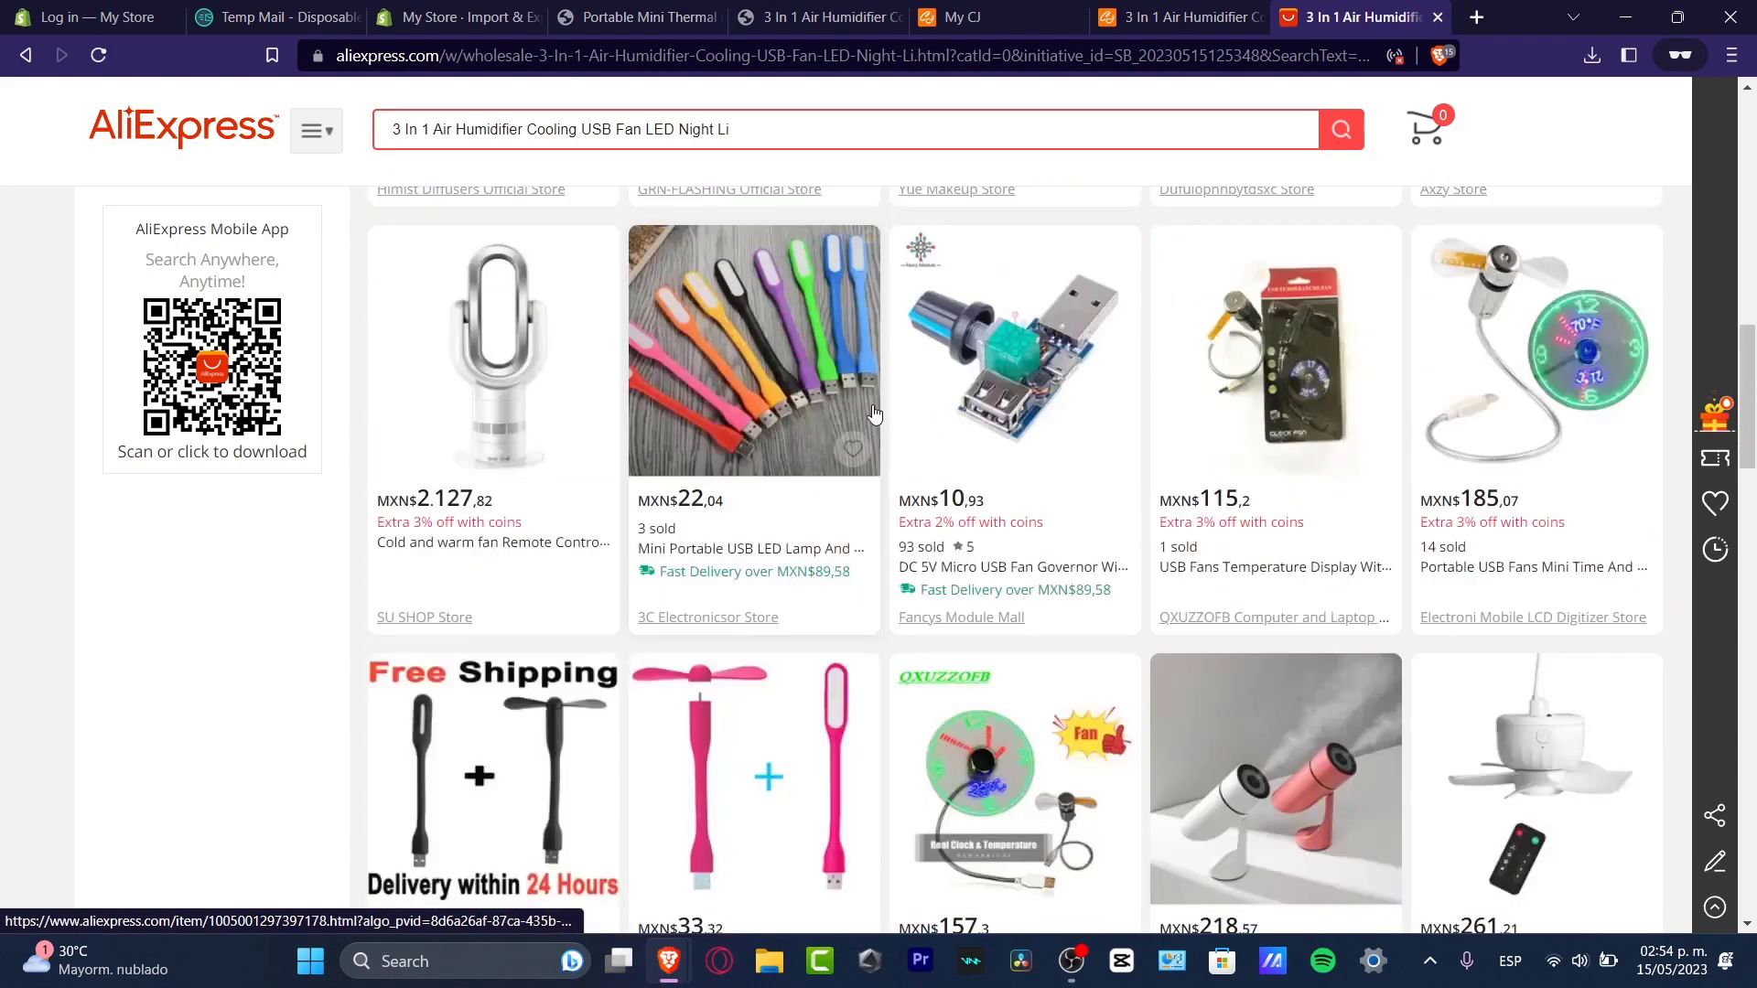
scroll(874, 415, down, 4)
scroll(874, 415, down, 4)
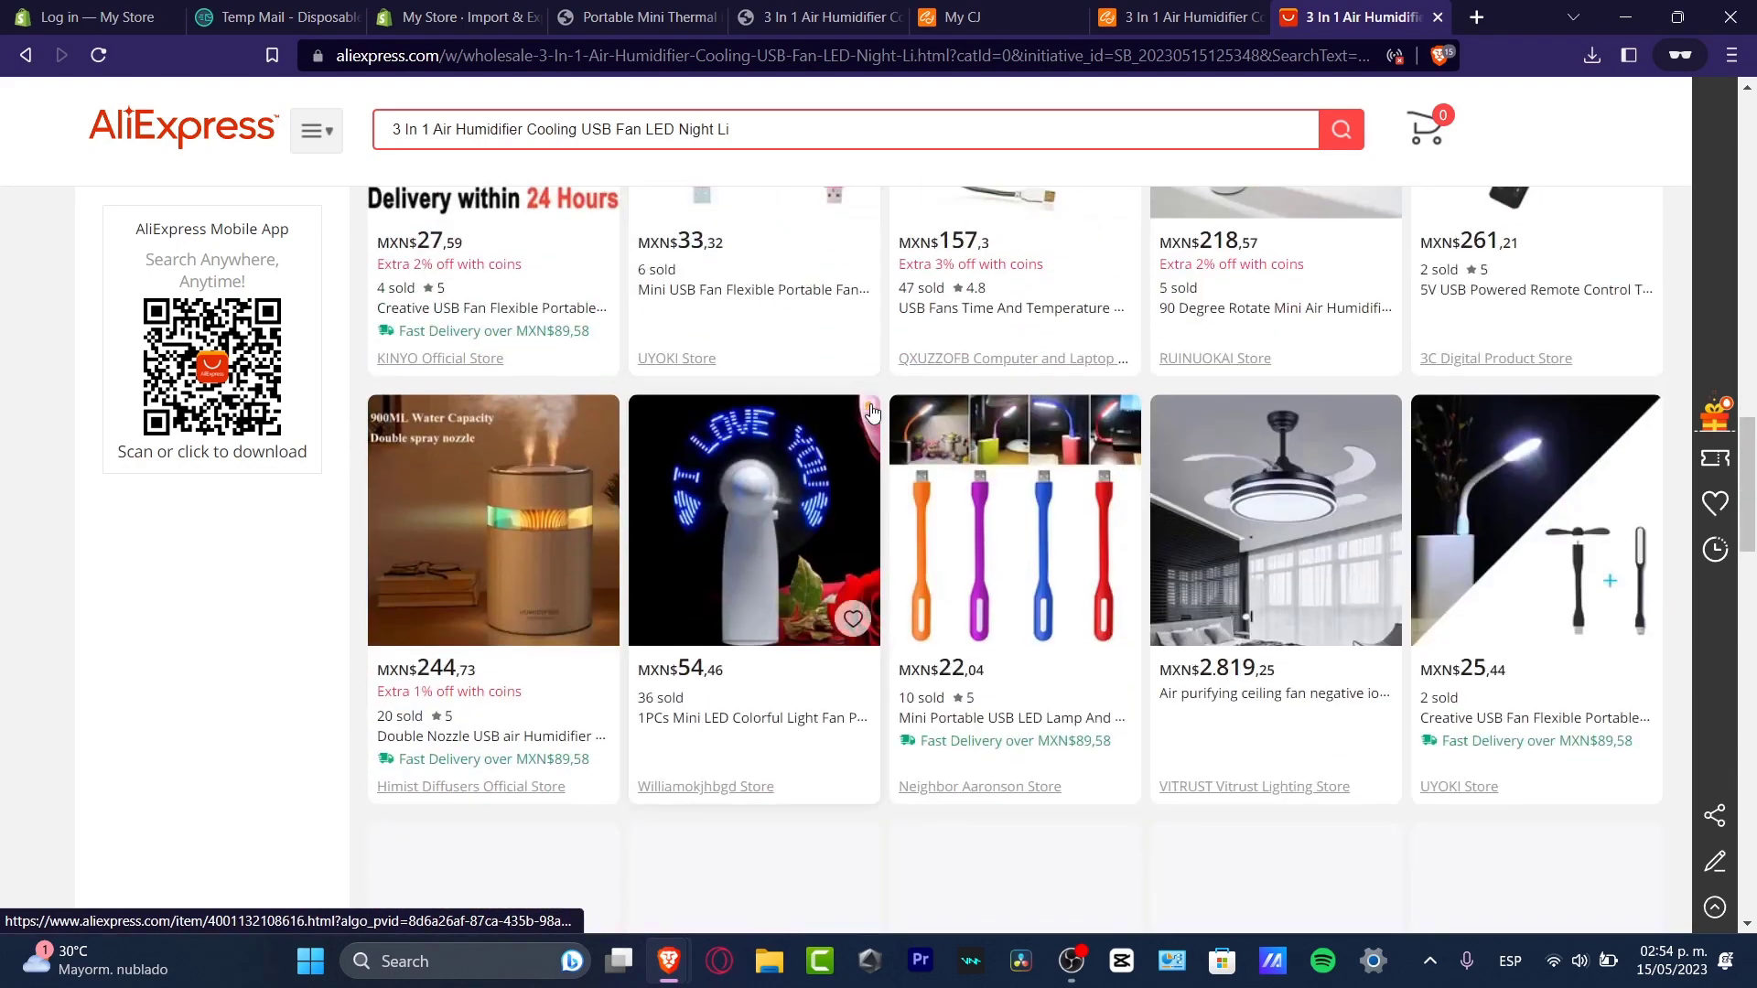
scroll(872, 414, down, 4)
scroll(872, 414, down, 4)
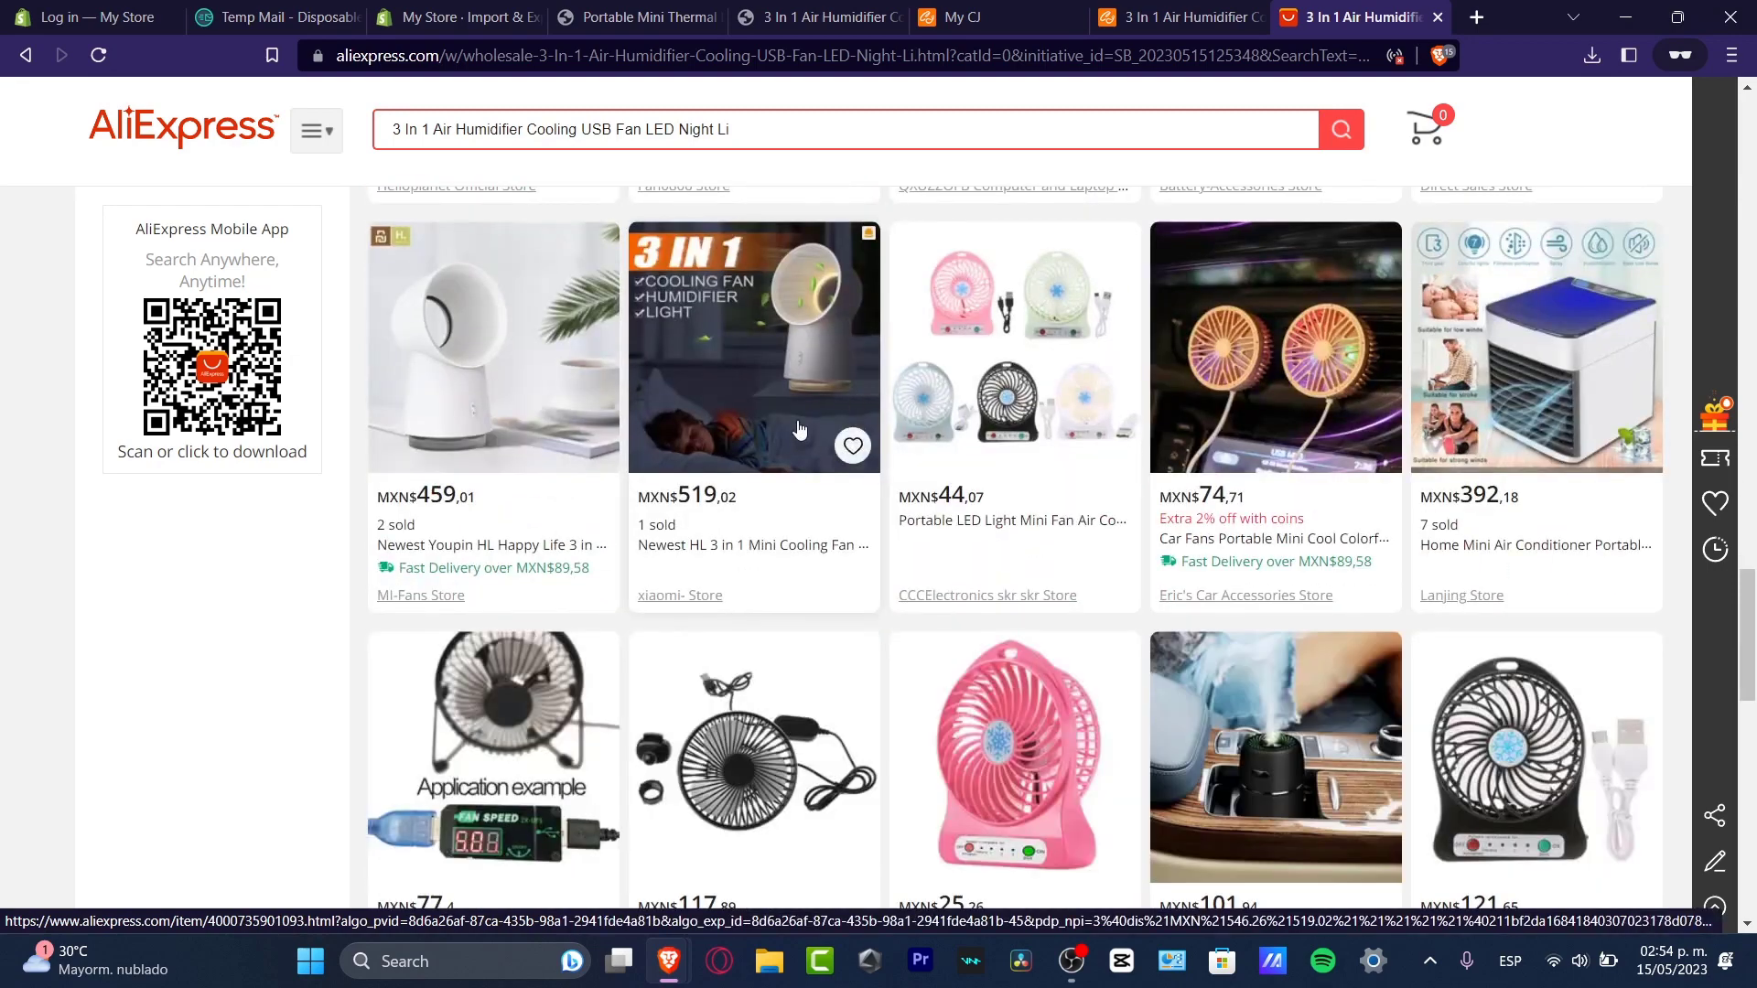
scroll(1098, 559, up, 18)
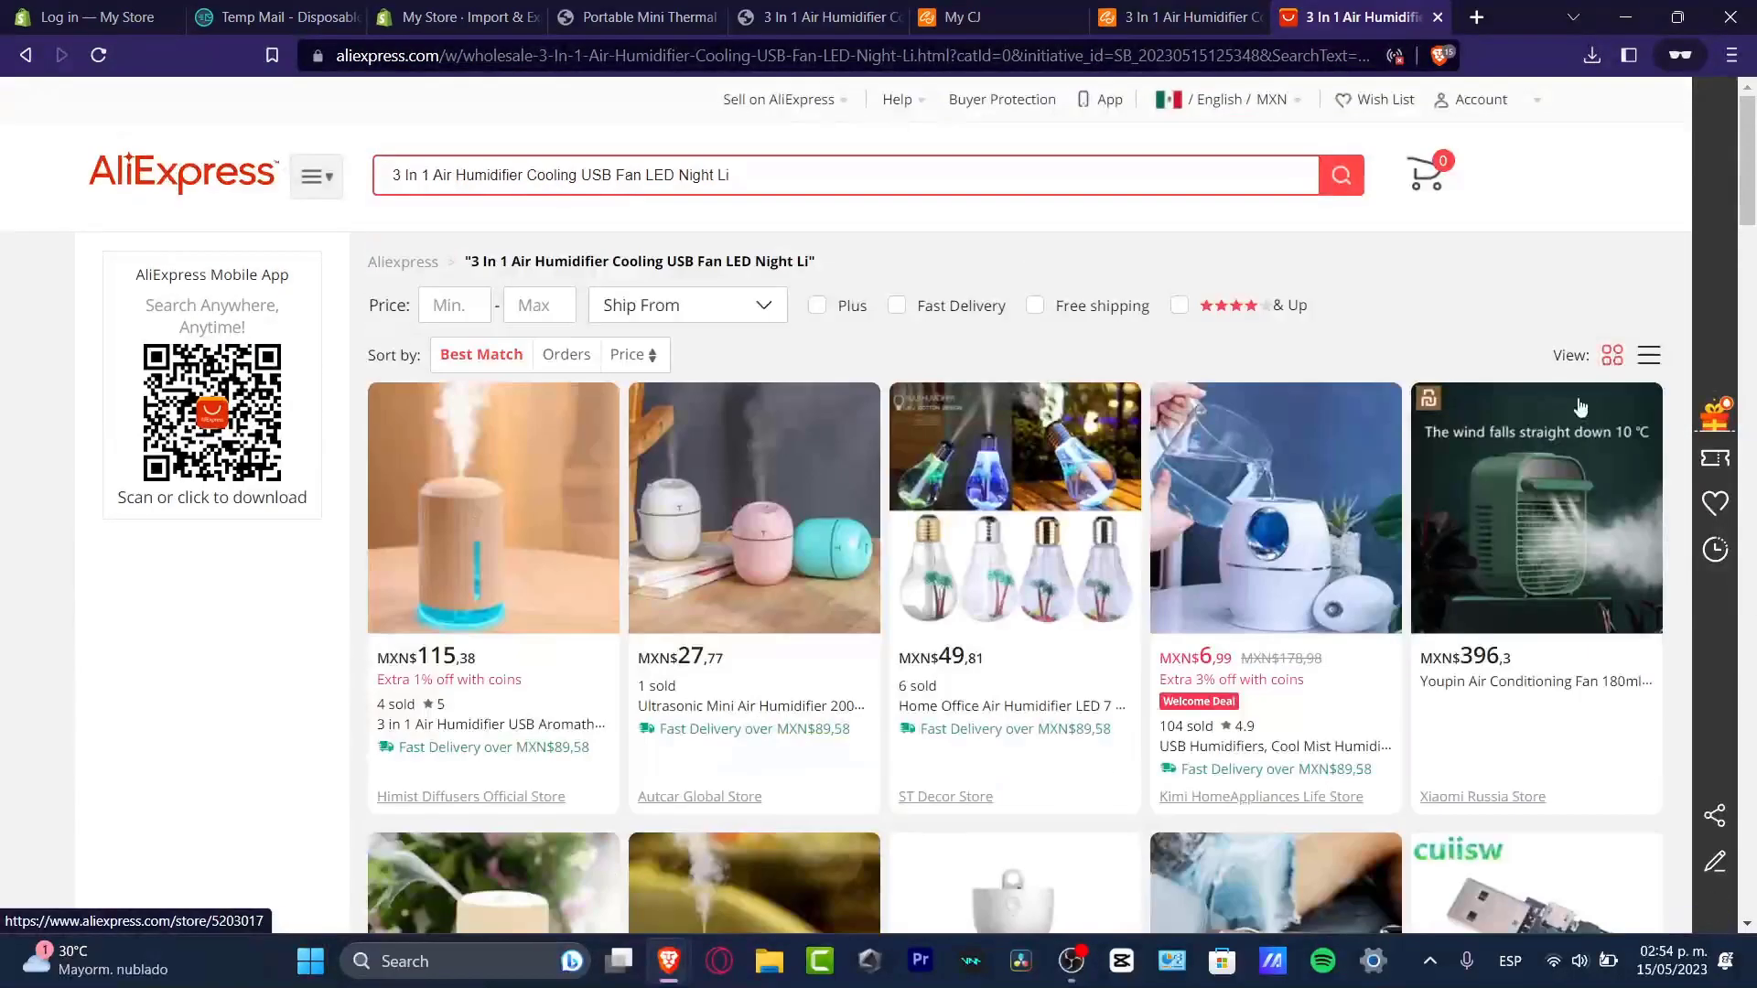
- Open the green Youpin Air Conditioning Fan listing from the search results and check its customer reviews
click(1546, 437)
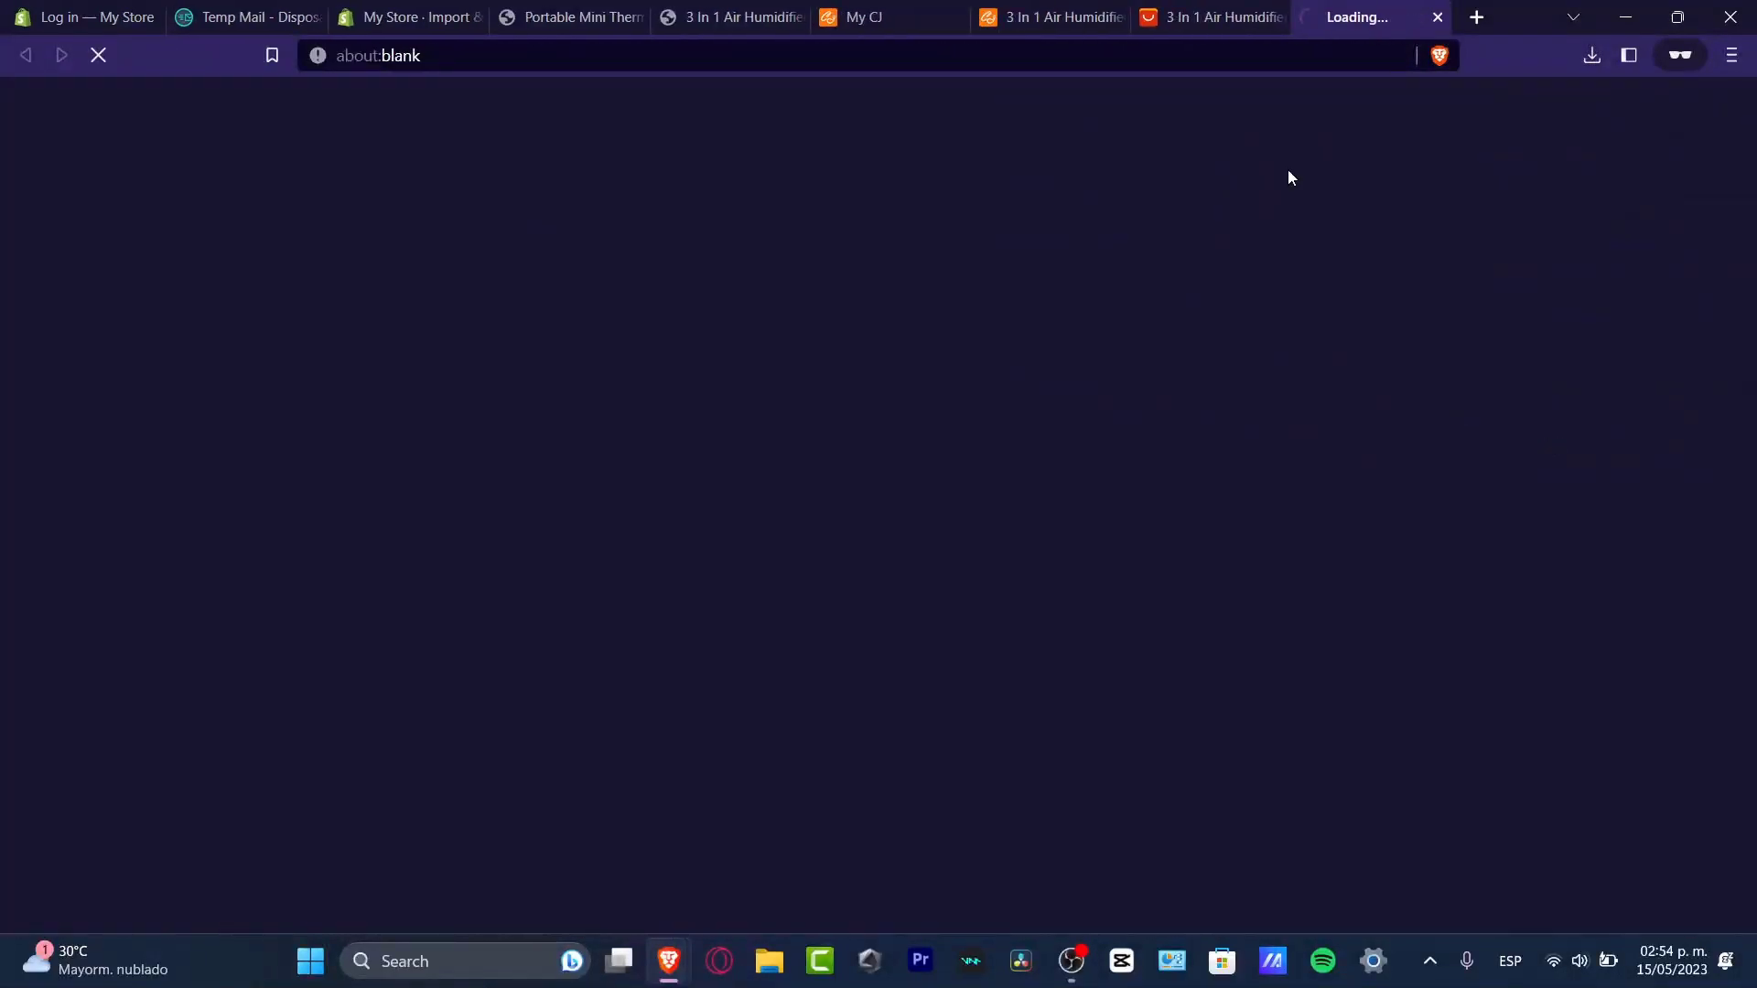
scroll(1057, 537, down, 6)
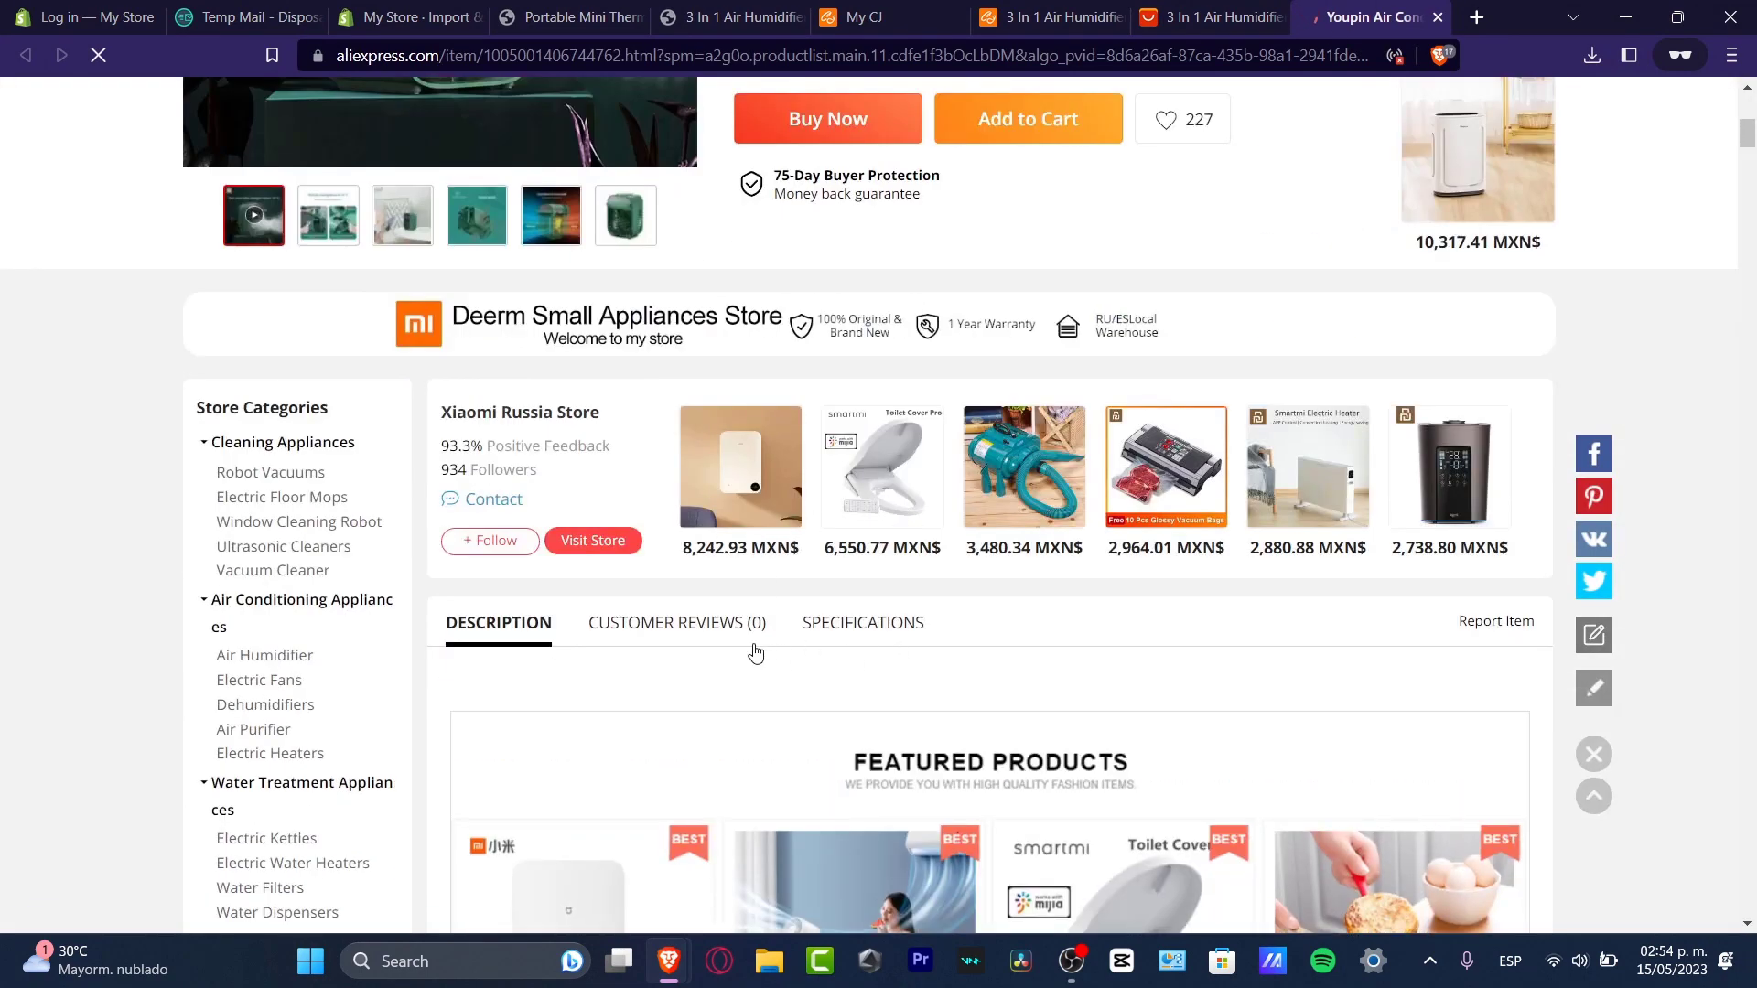
click(688, 638)
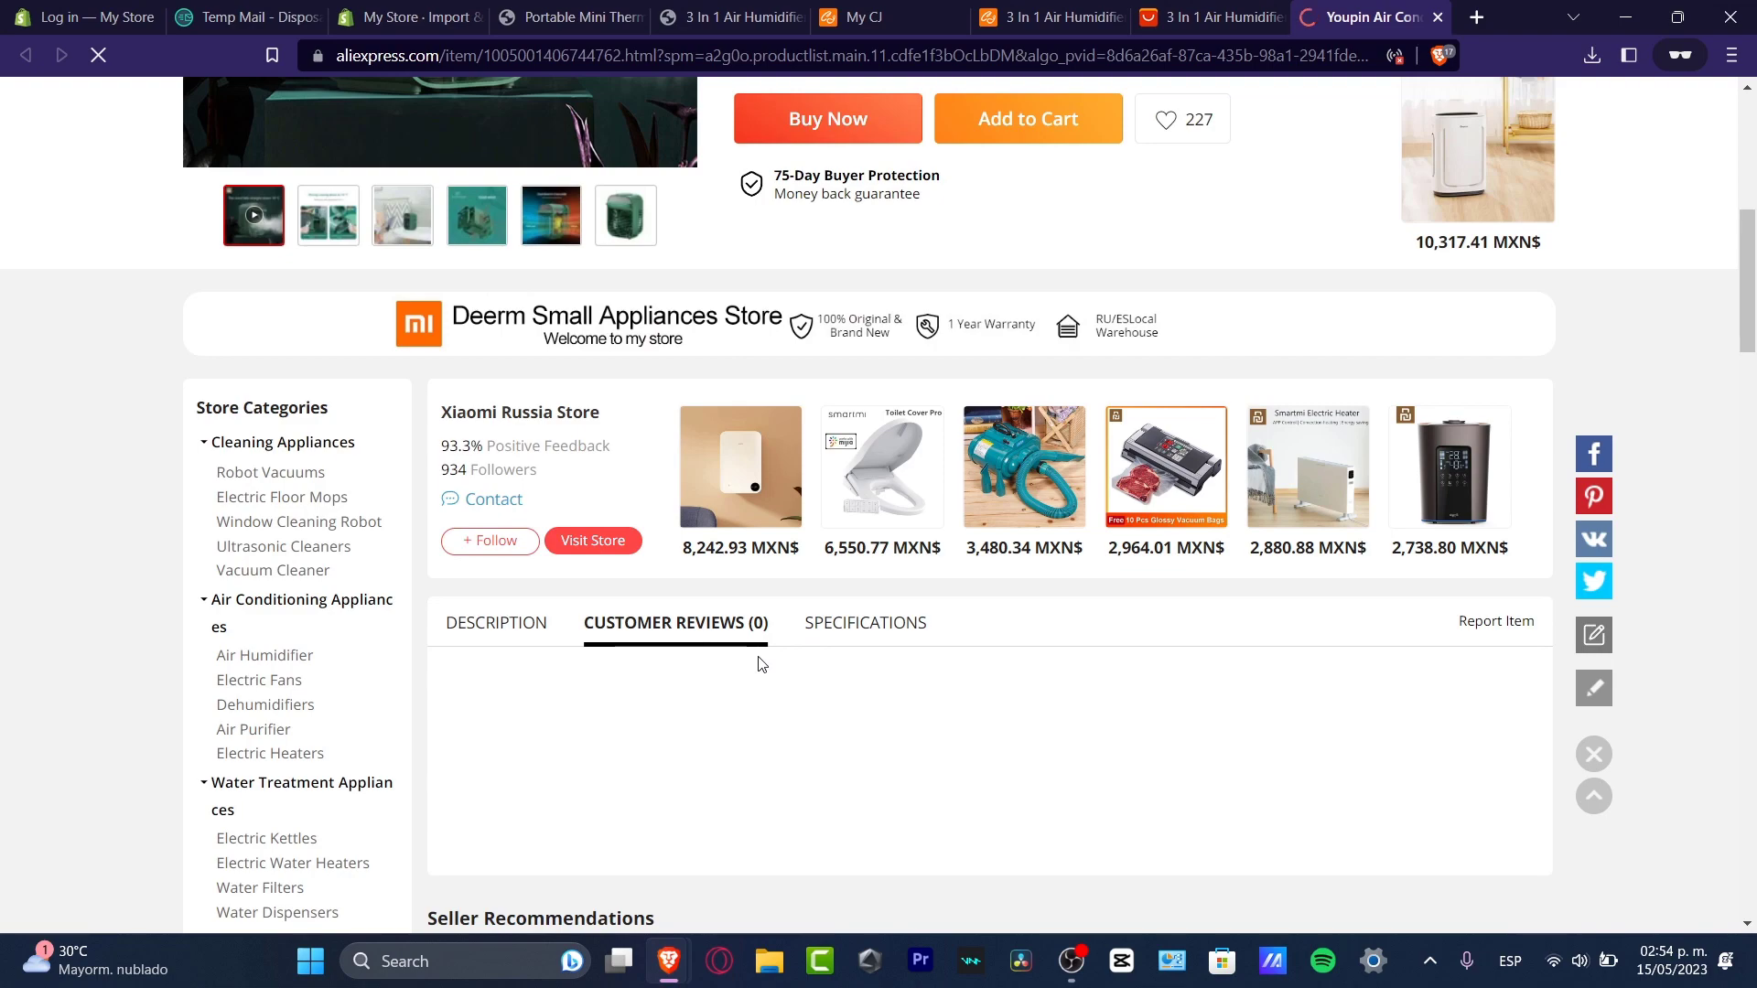
scroll(779, 670, up, 6)
- Open the white 2-in-1 dehumidifier recommended on the Youpin fan's page and look through its product page
click(1475, 834)
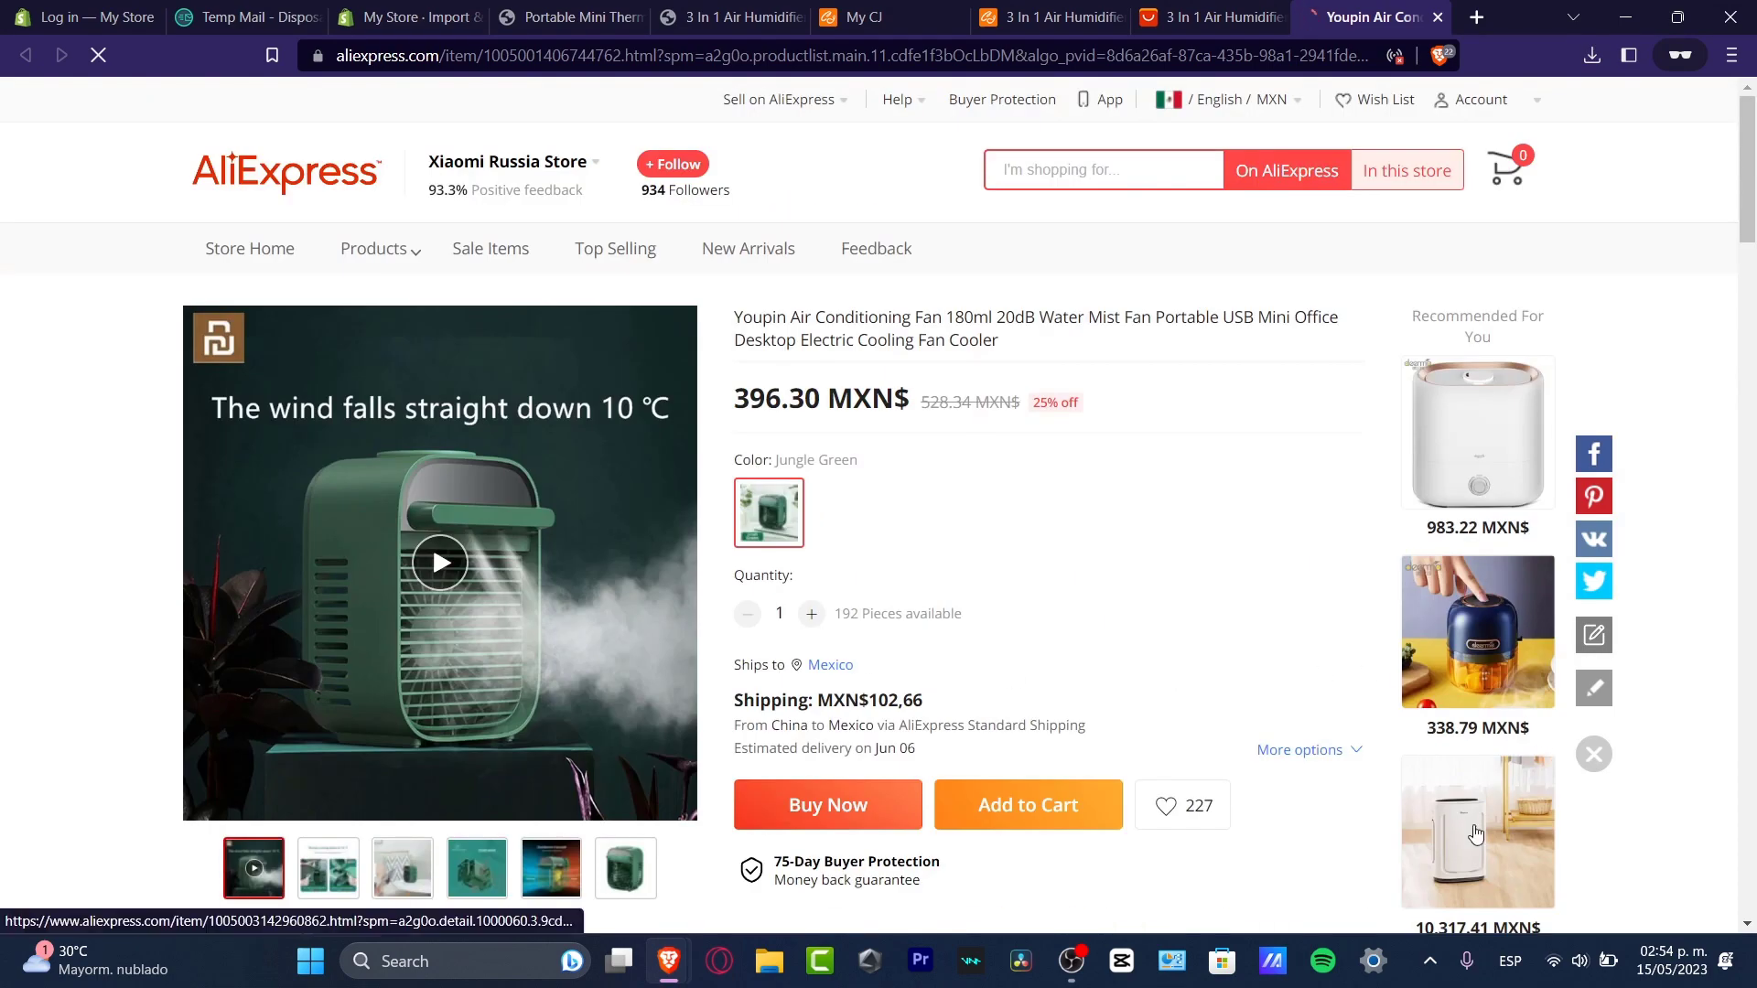
scroll(911, 690, down, 4)
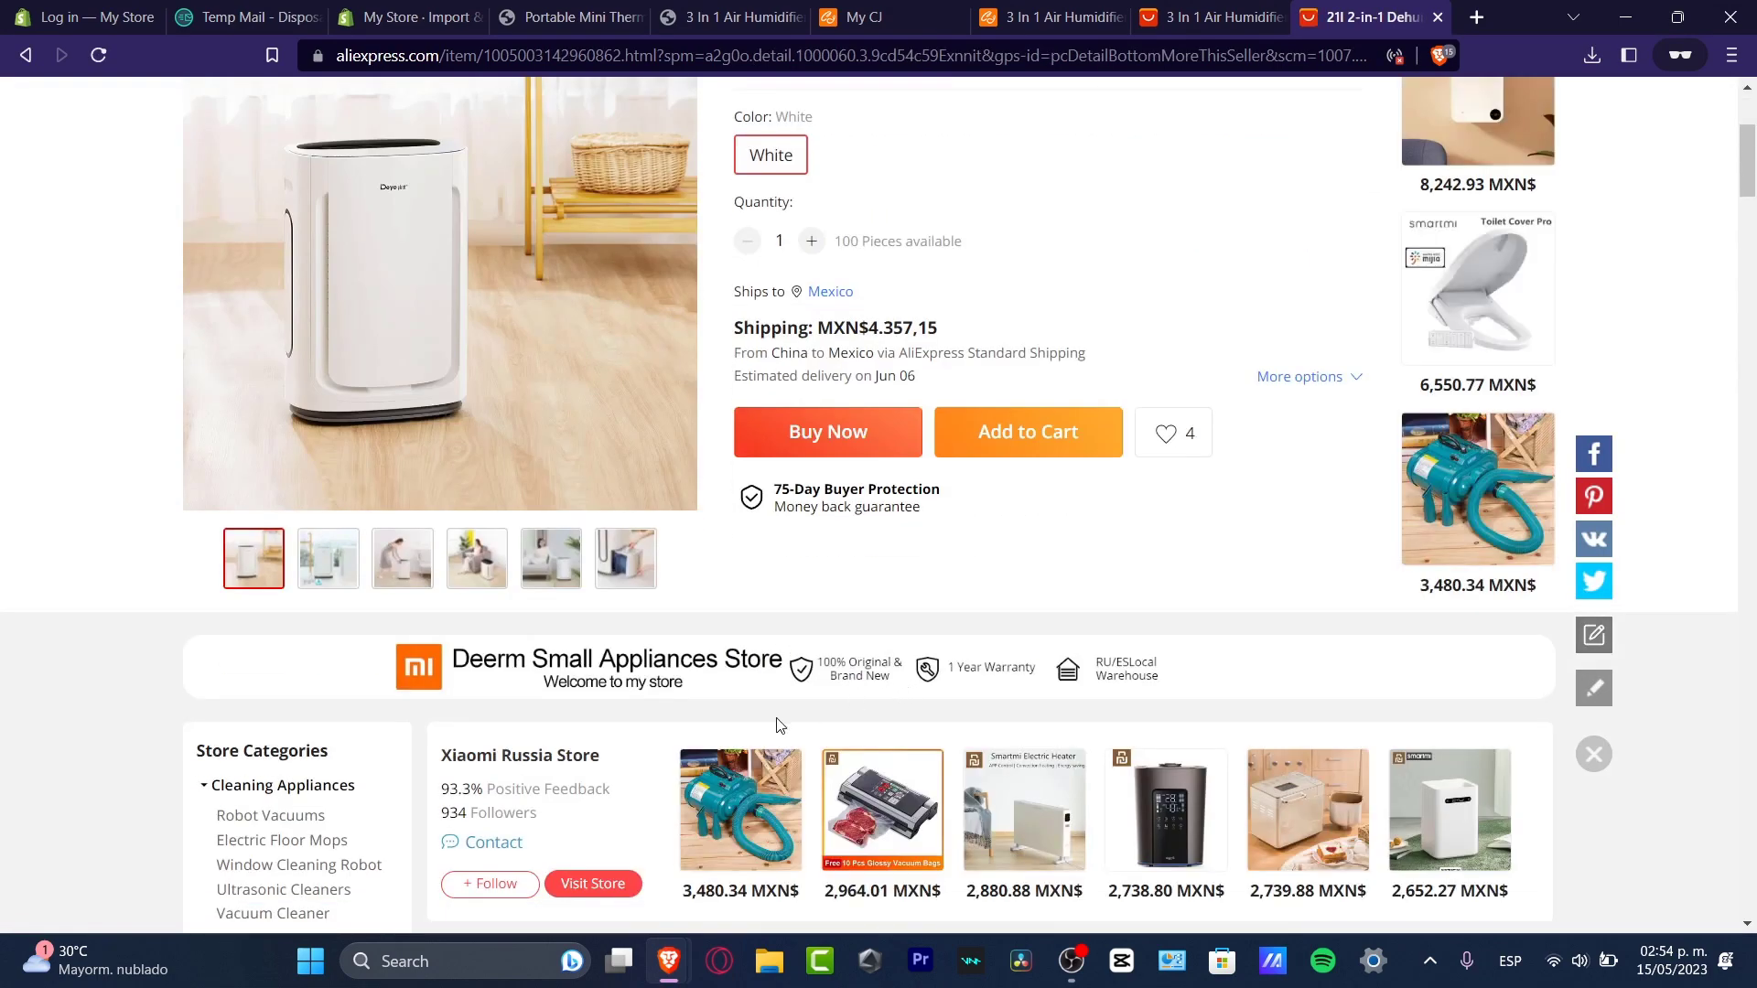
scroll(776, 725, down, 6)
scroll(776, 717, up, 15)
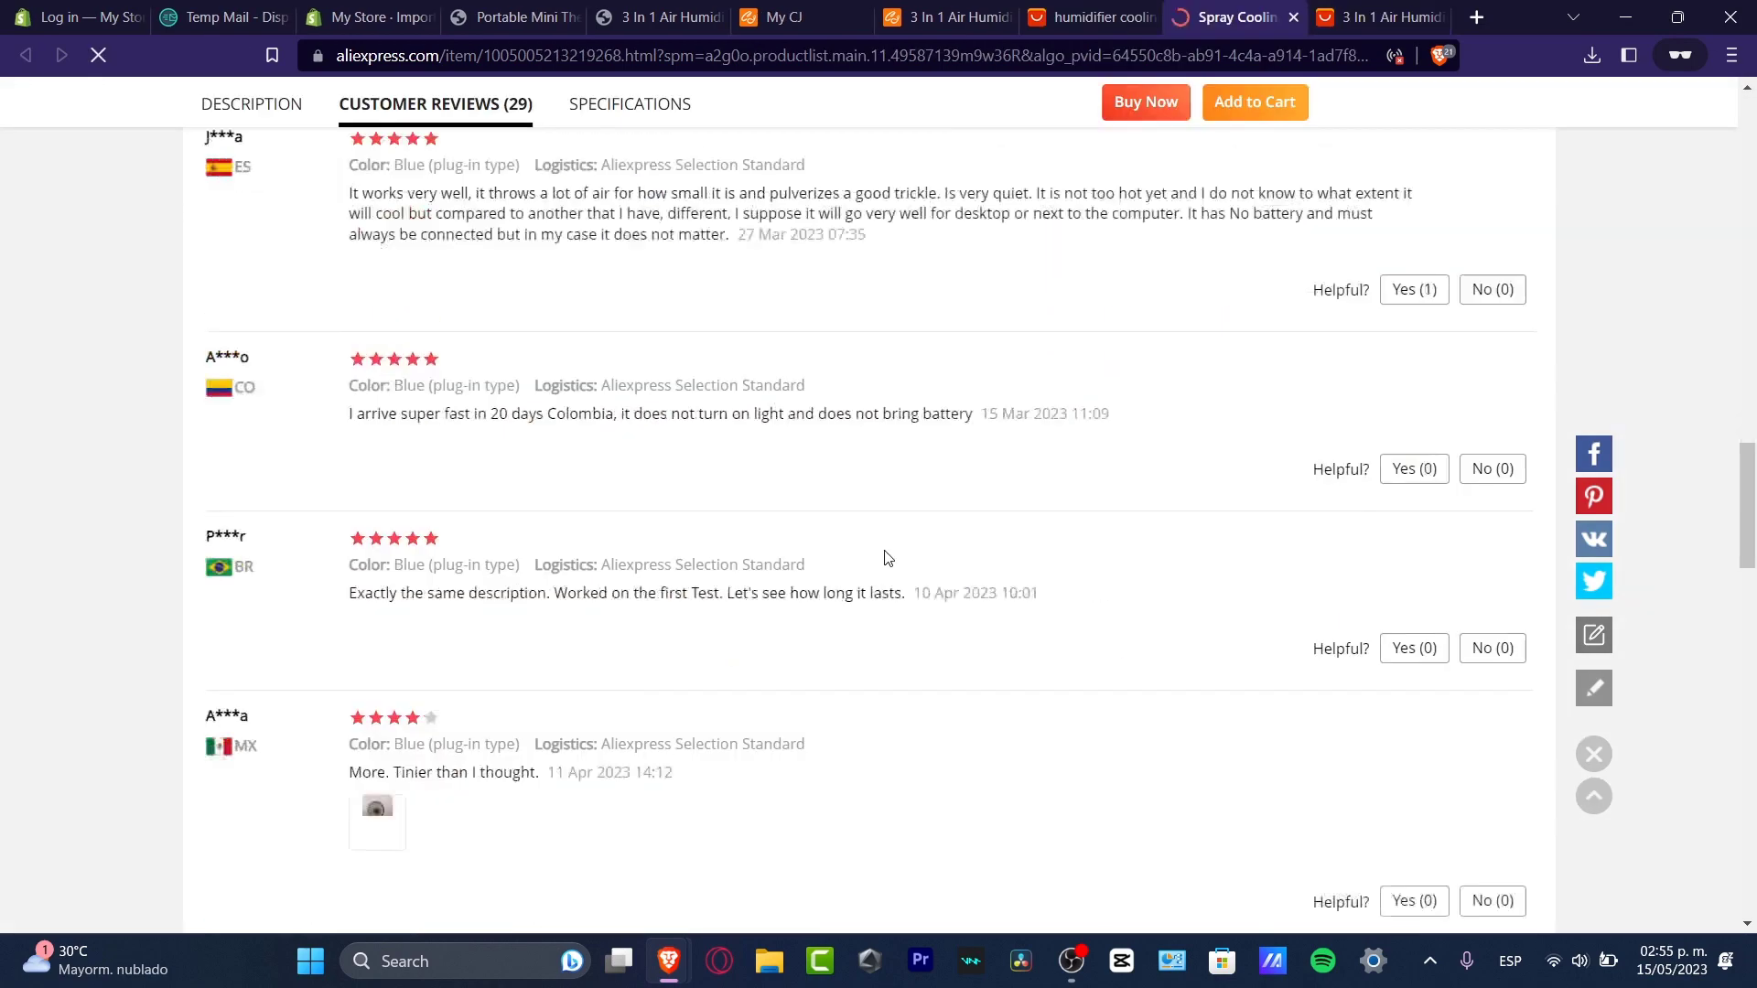
- Examine the customer reviews on the spray cooling fan's AliExpress page, including their star ratings, comments and photos
scroll(882, 556, down, 10)
scroll(882, 556, up, 8)
scroll(884, 561, up, 4)
scroll(885, 561, down, 8)
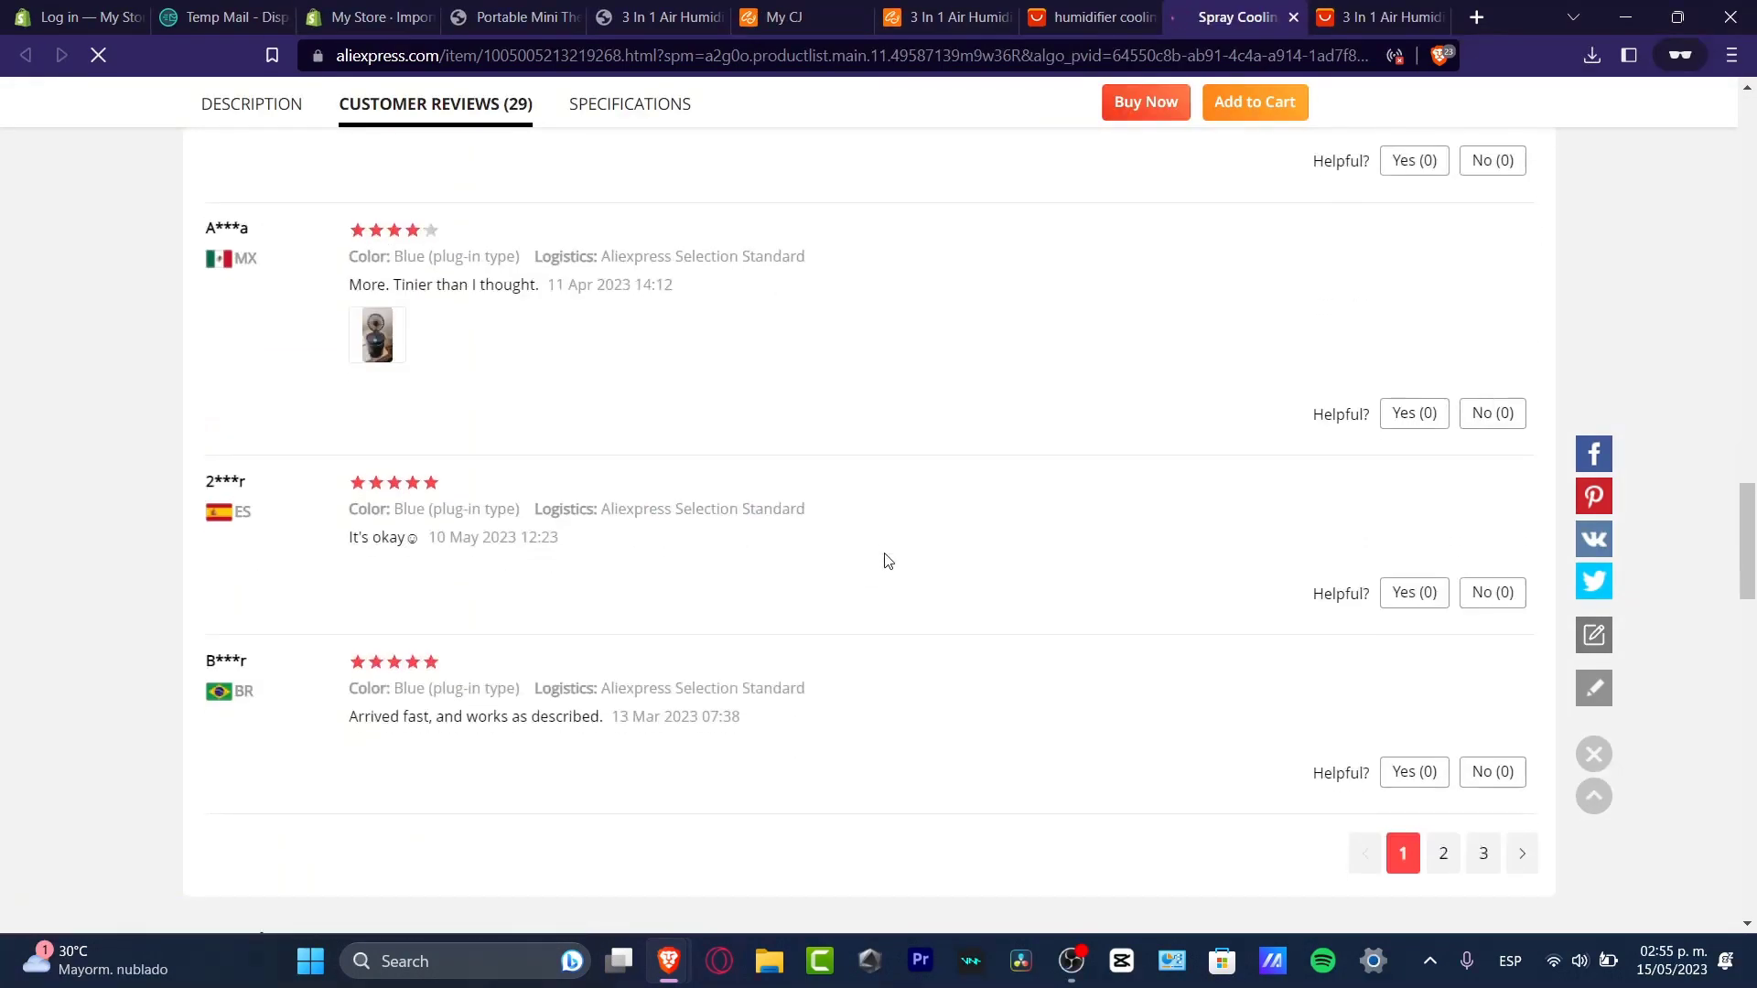
scroll(886, 561, up, 4)
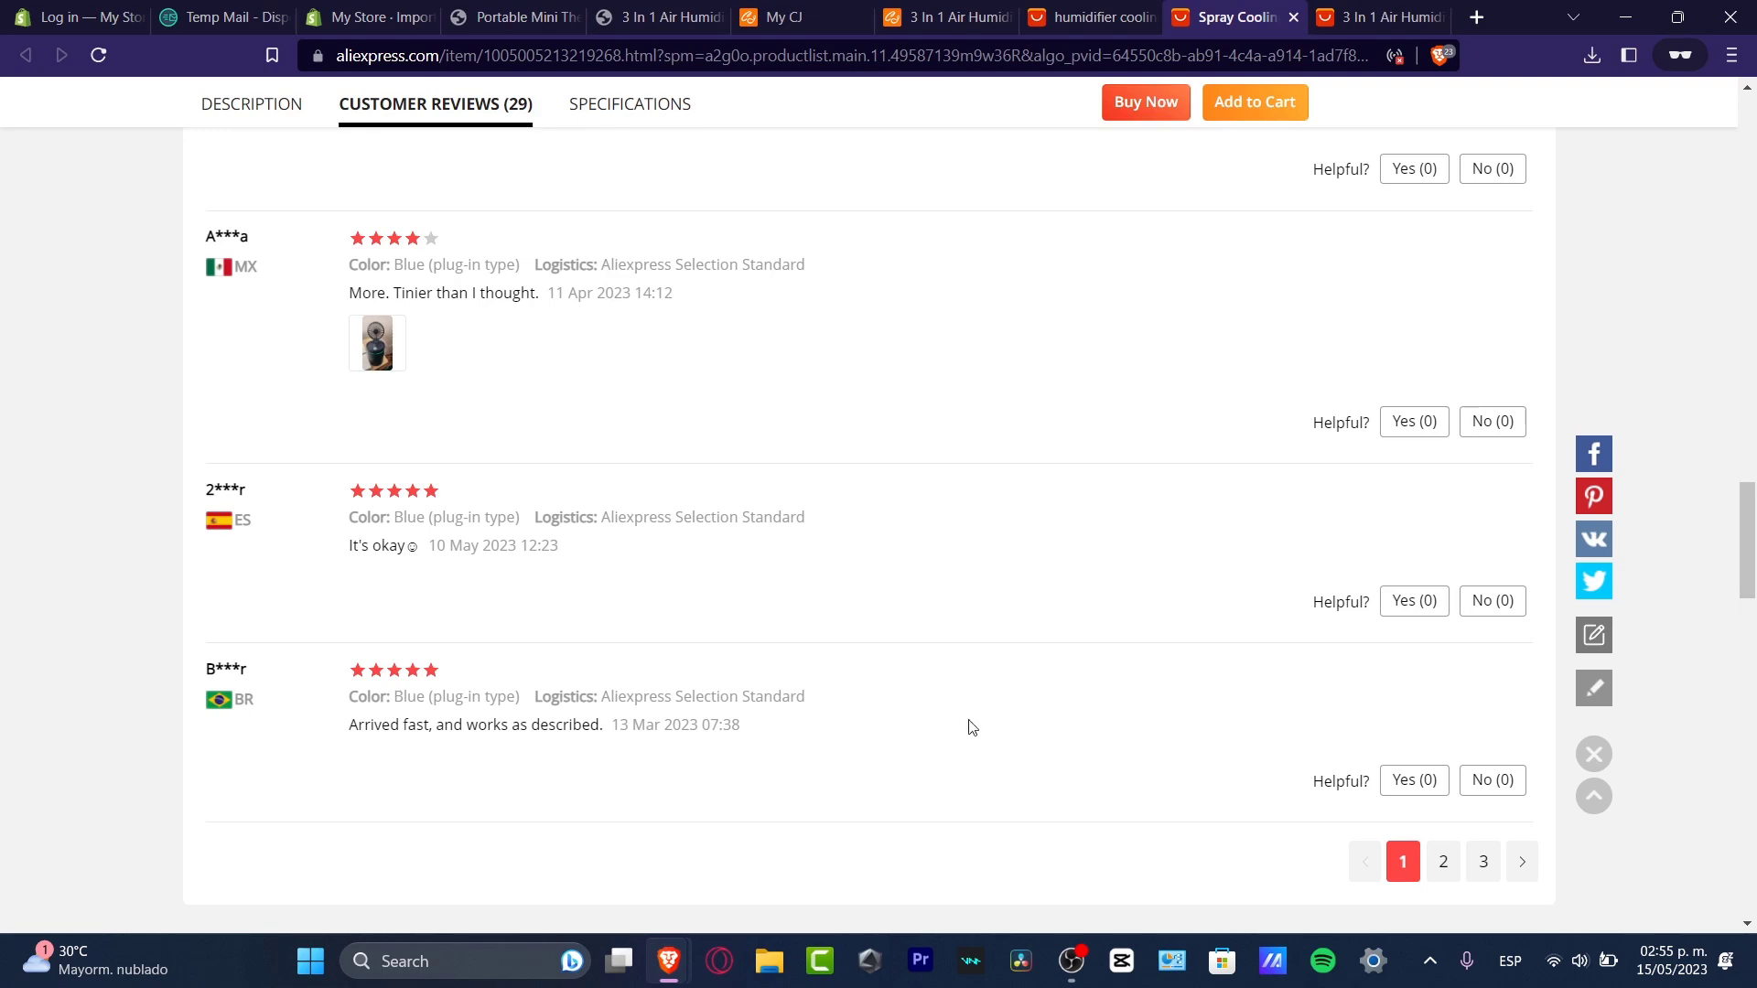
- Copy the five-star AliExpress review that begins "It works very well, it throws a lot of air"
scroll(894, 711, up, 3)
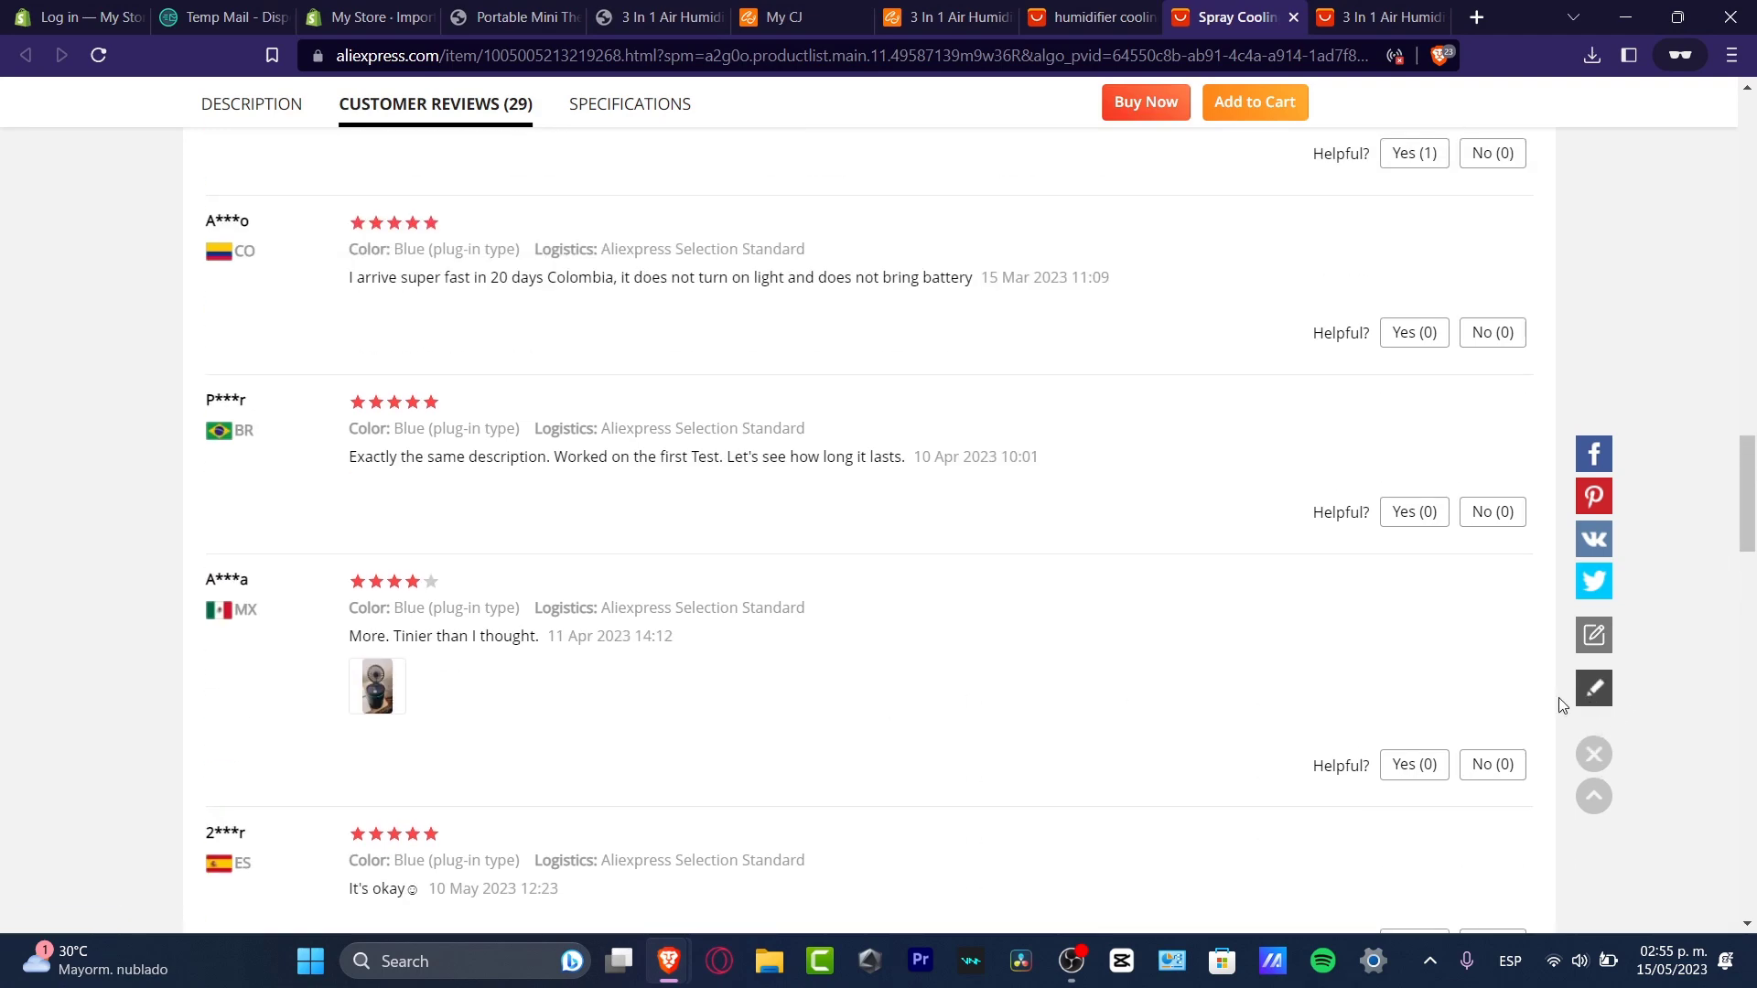
scroll(570, 429, up, 3)
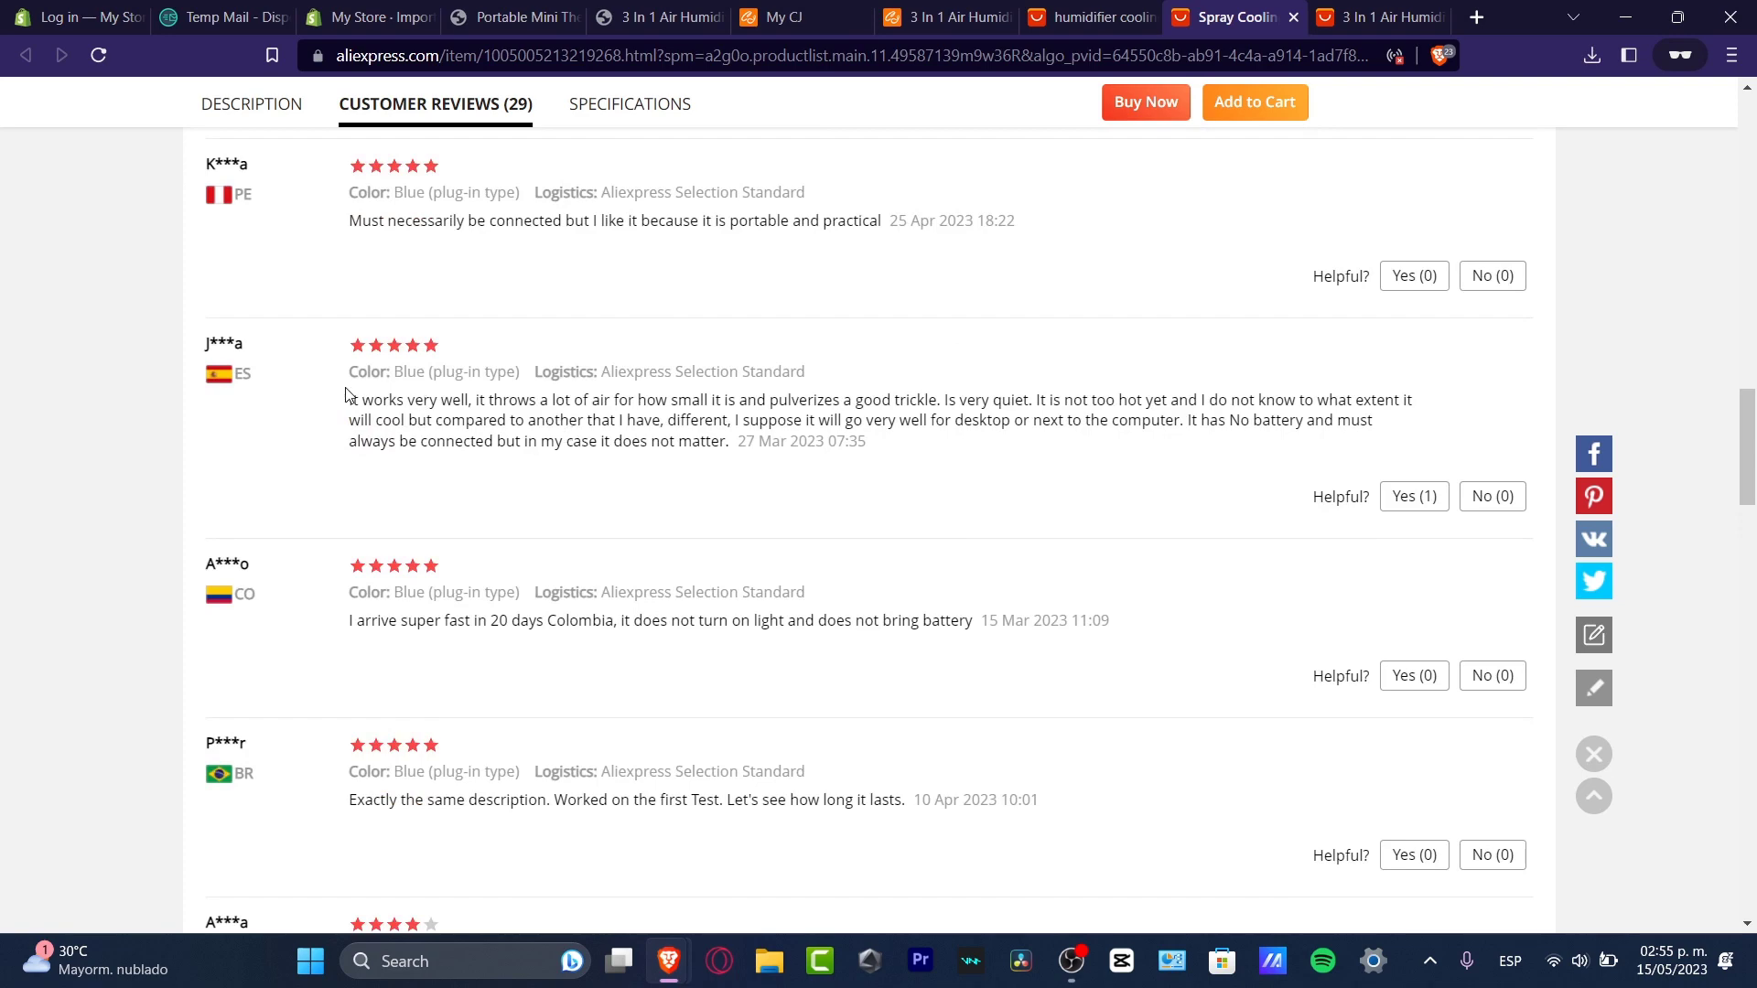
drag(346, 394, 977, 443)
- In Judge.me's Reviews Dashboard, start a new manual review for the product Air Humidifier Cooling Fan LED Night 3 in 1
click(366, 16)
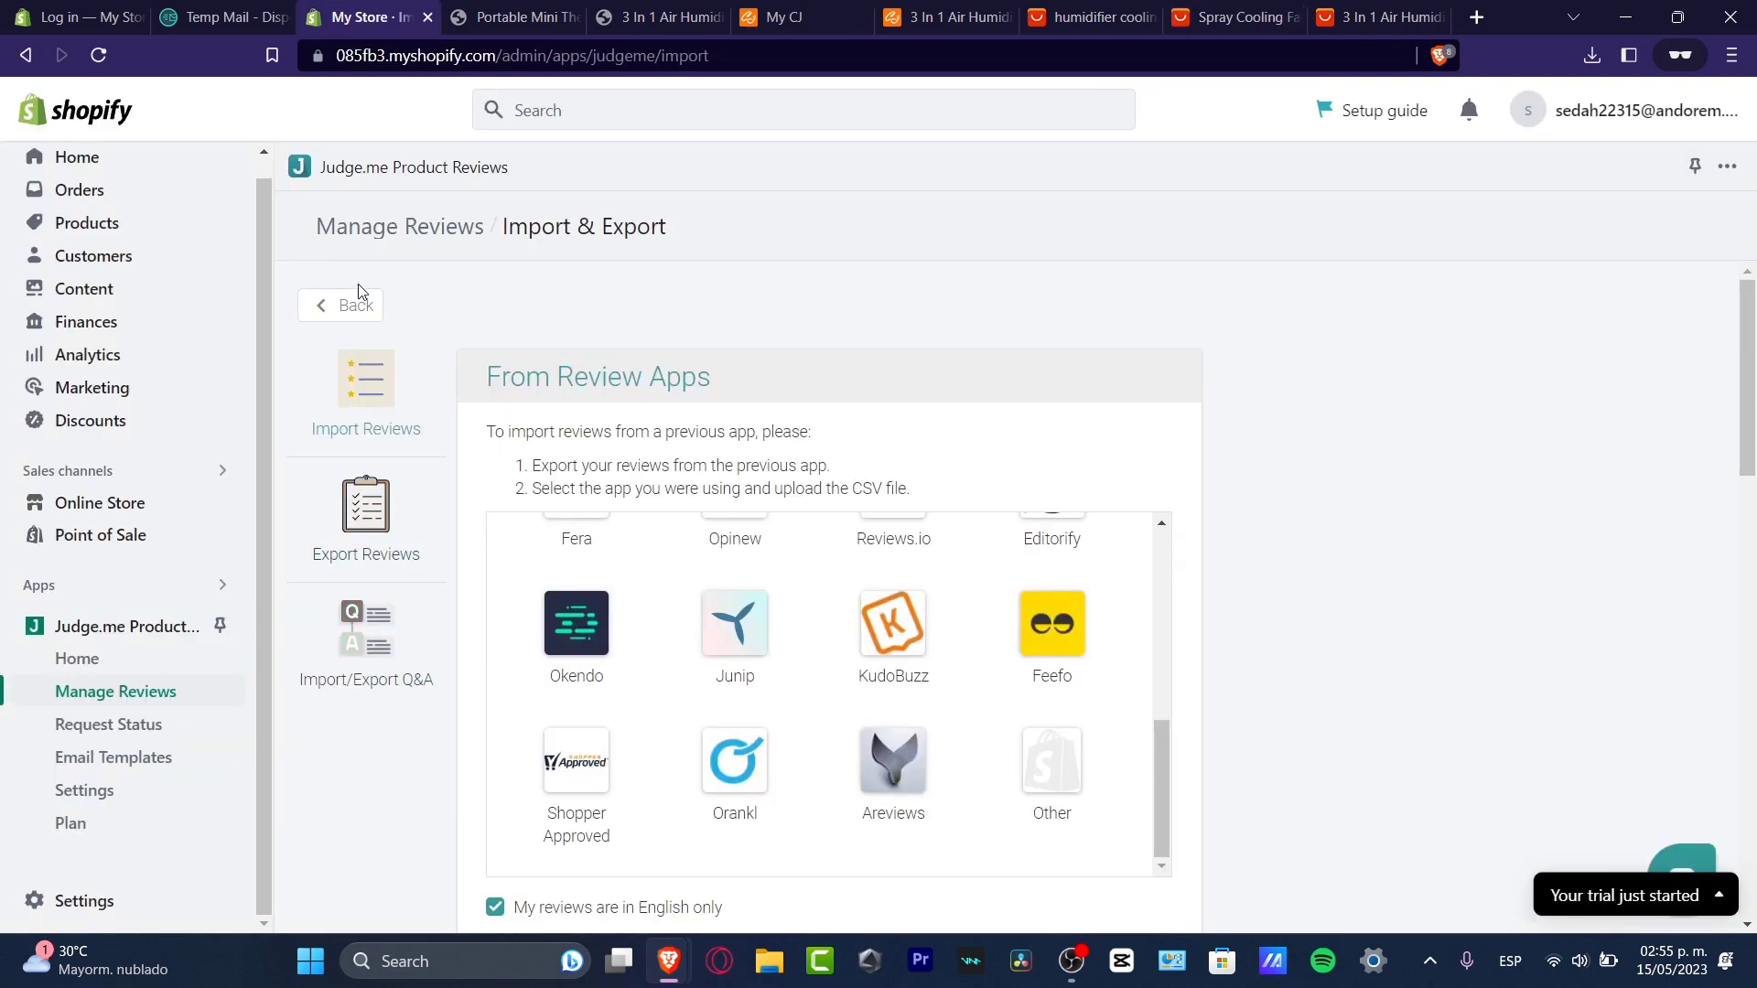
click(353, 312)
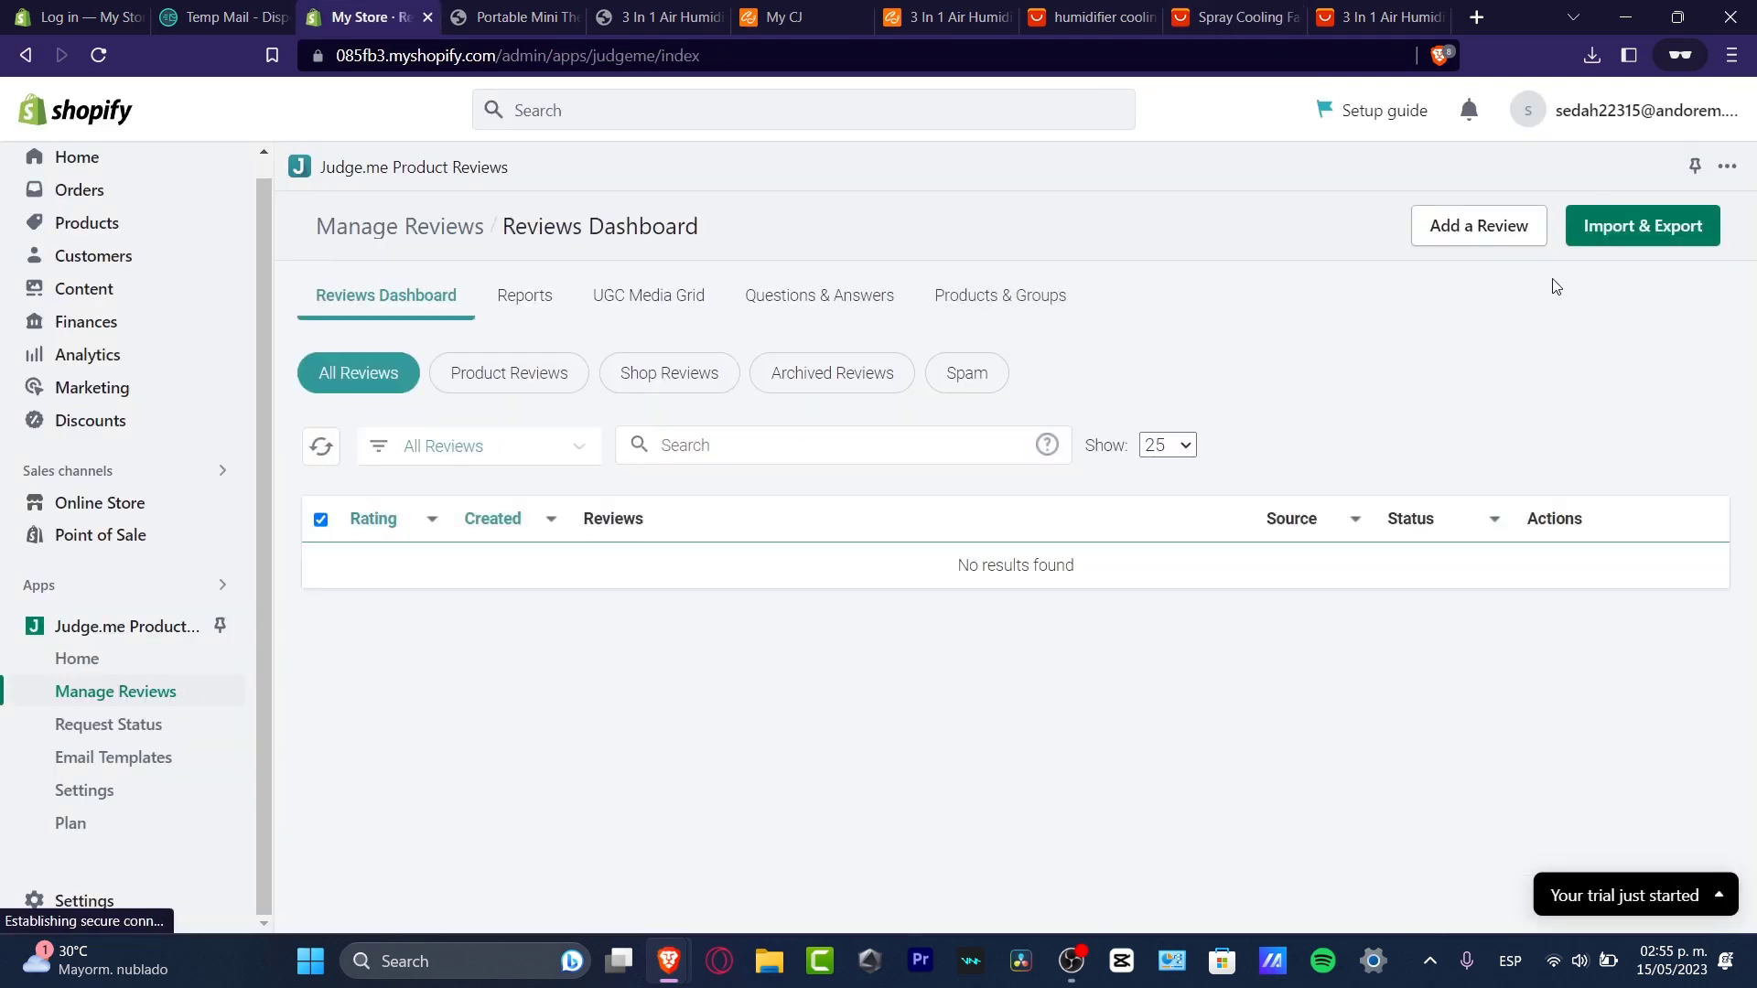
click(1479, 225)
click(974, 516)
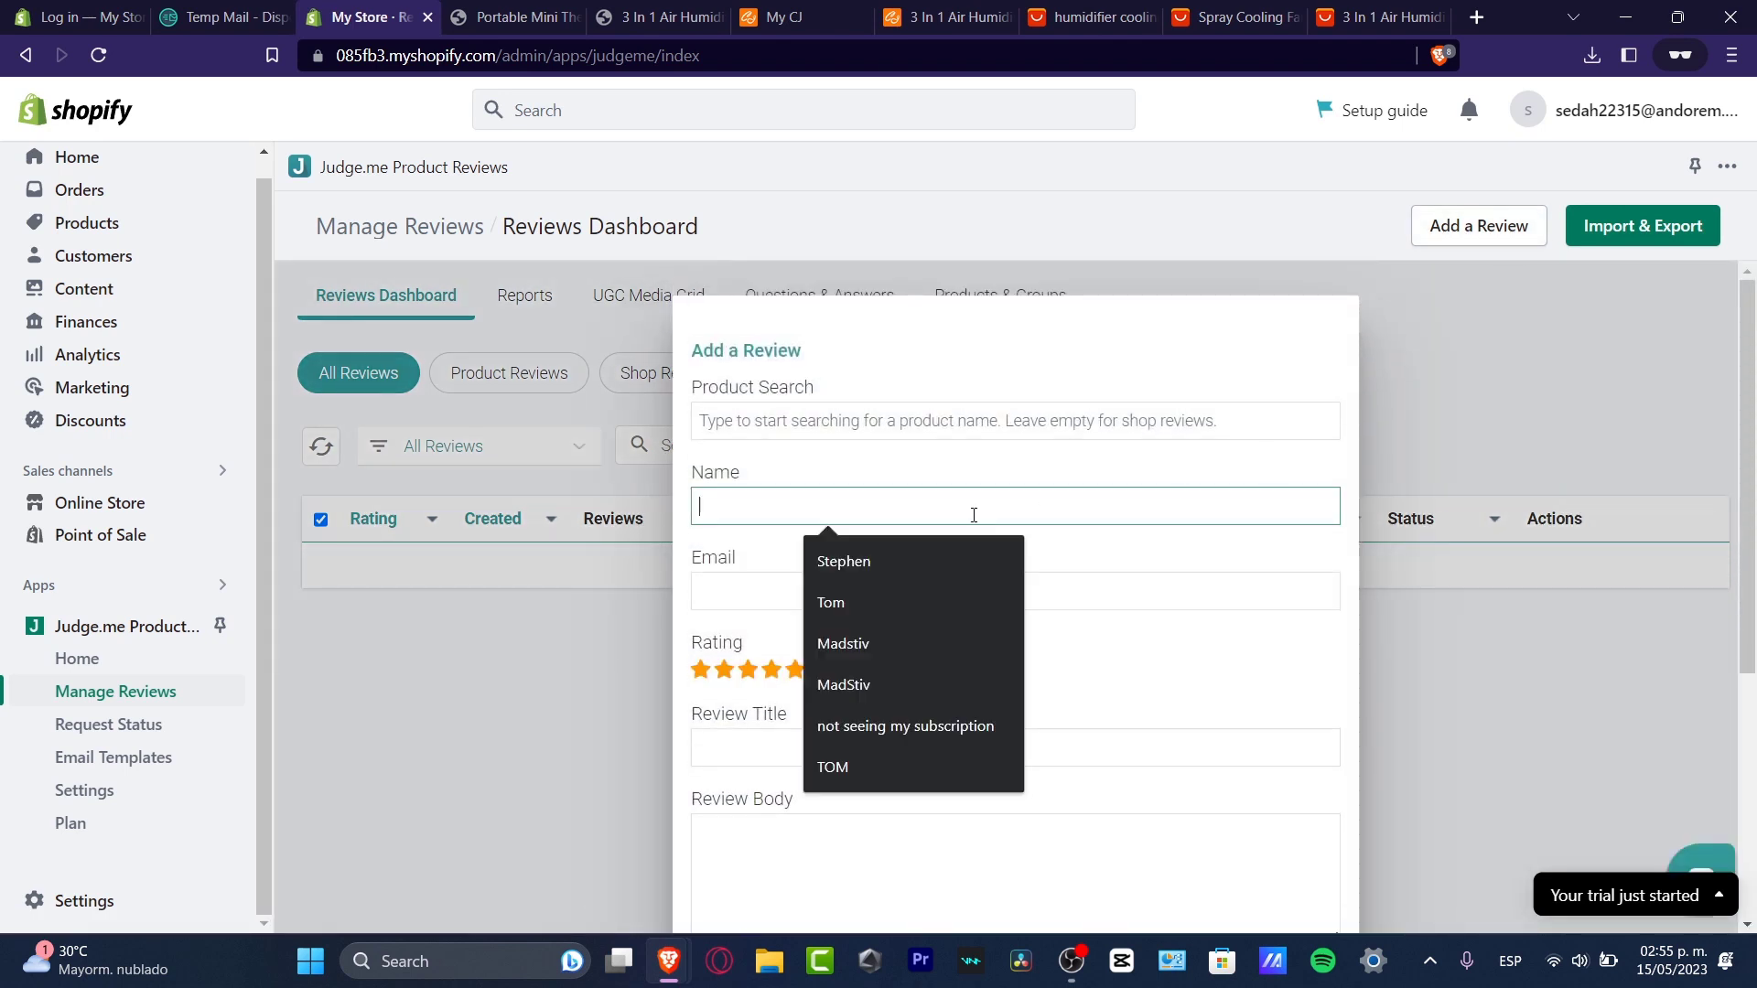
click(860, 423)
text(v)
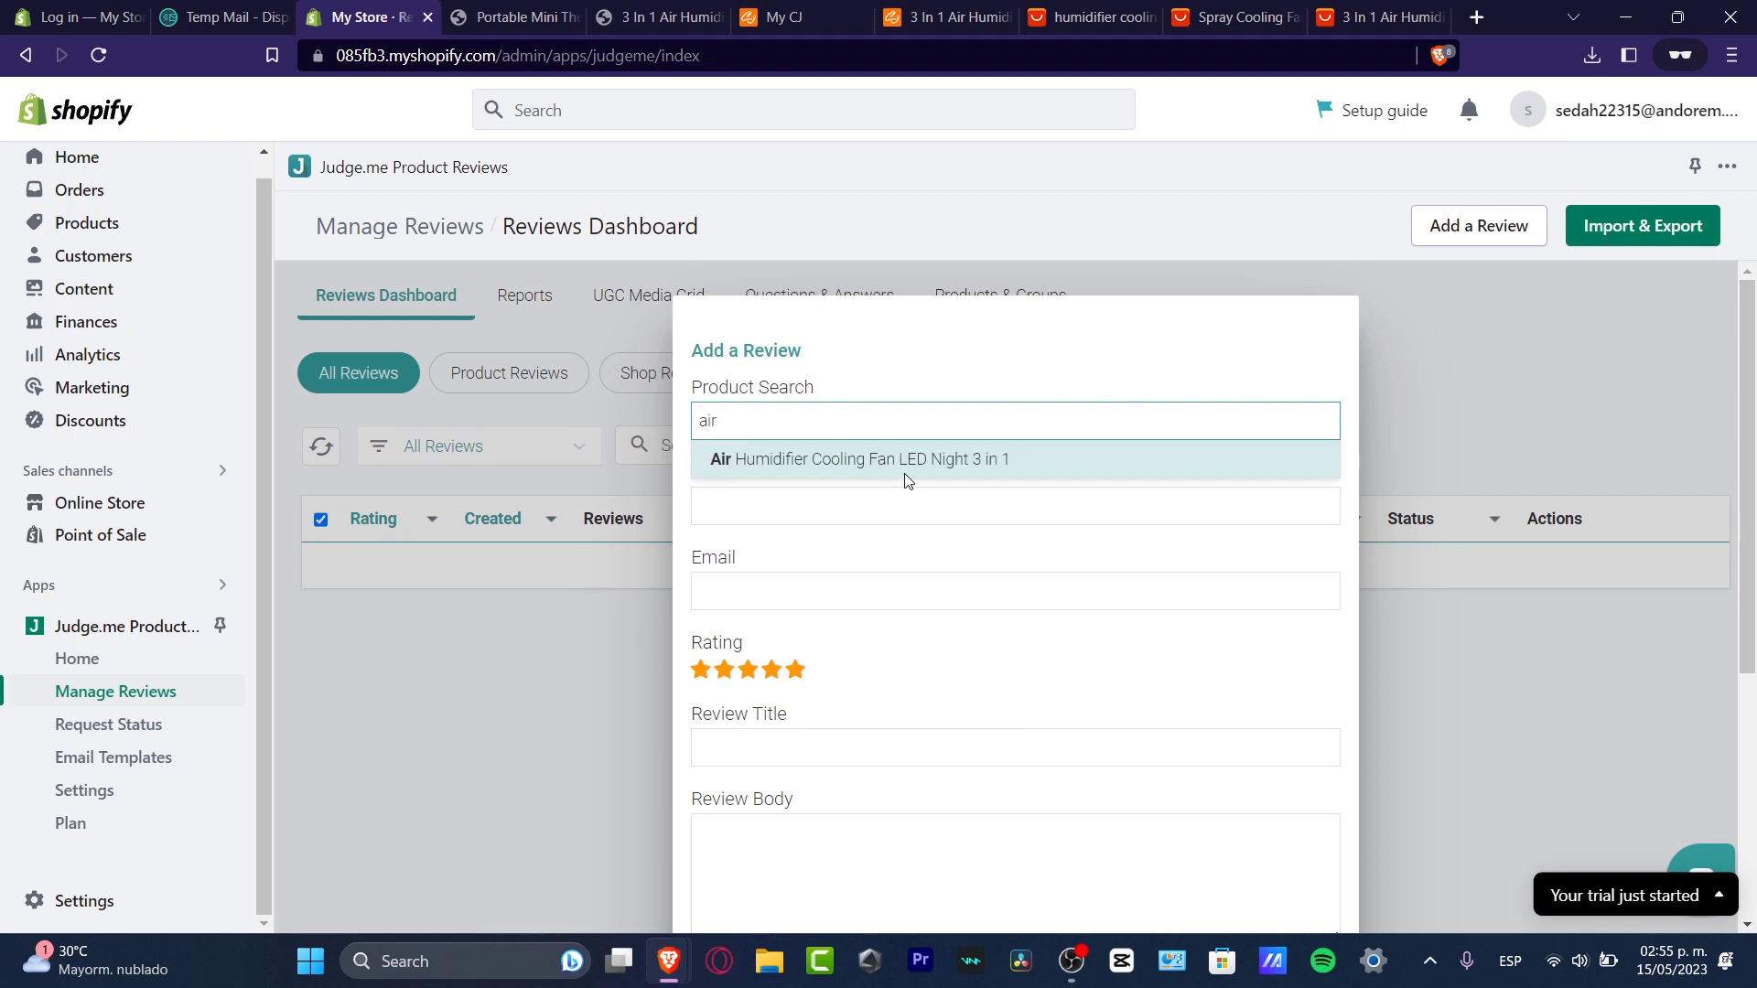
click(908, 478)
- Fill in the reviewer's name and email and give the review a four-star rating
click(792, 507)
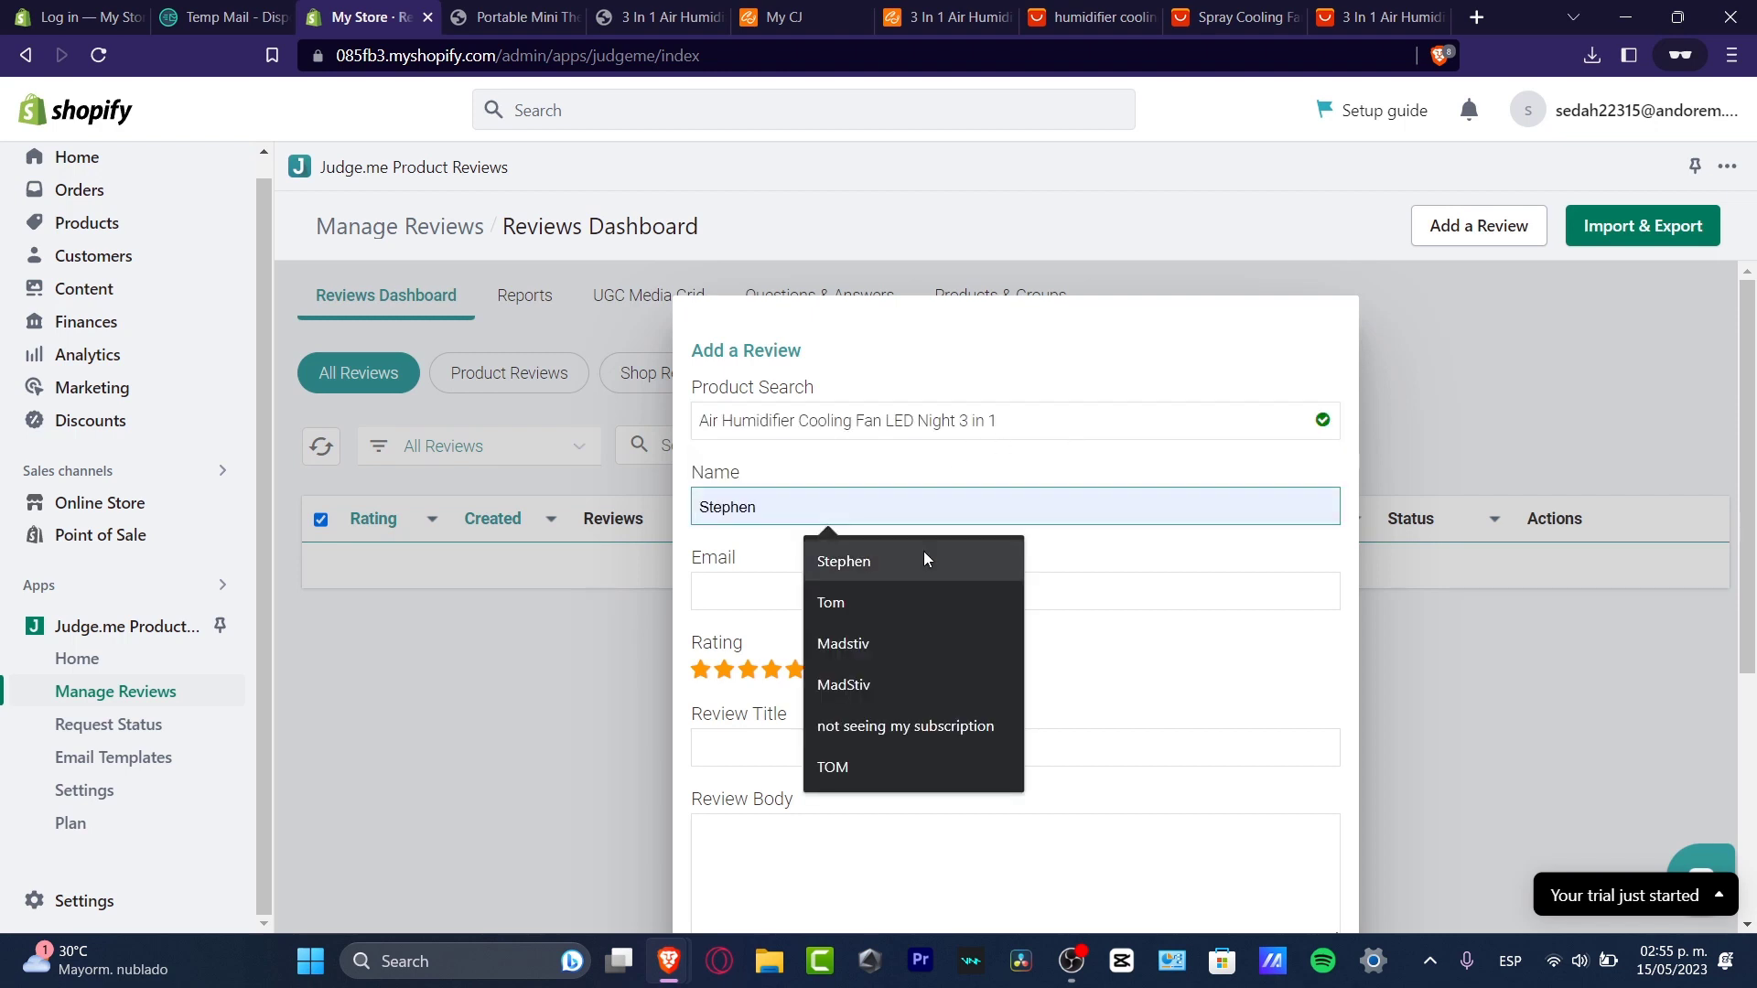
click(919, 589)
click(863, 579)
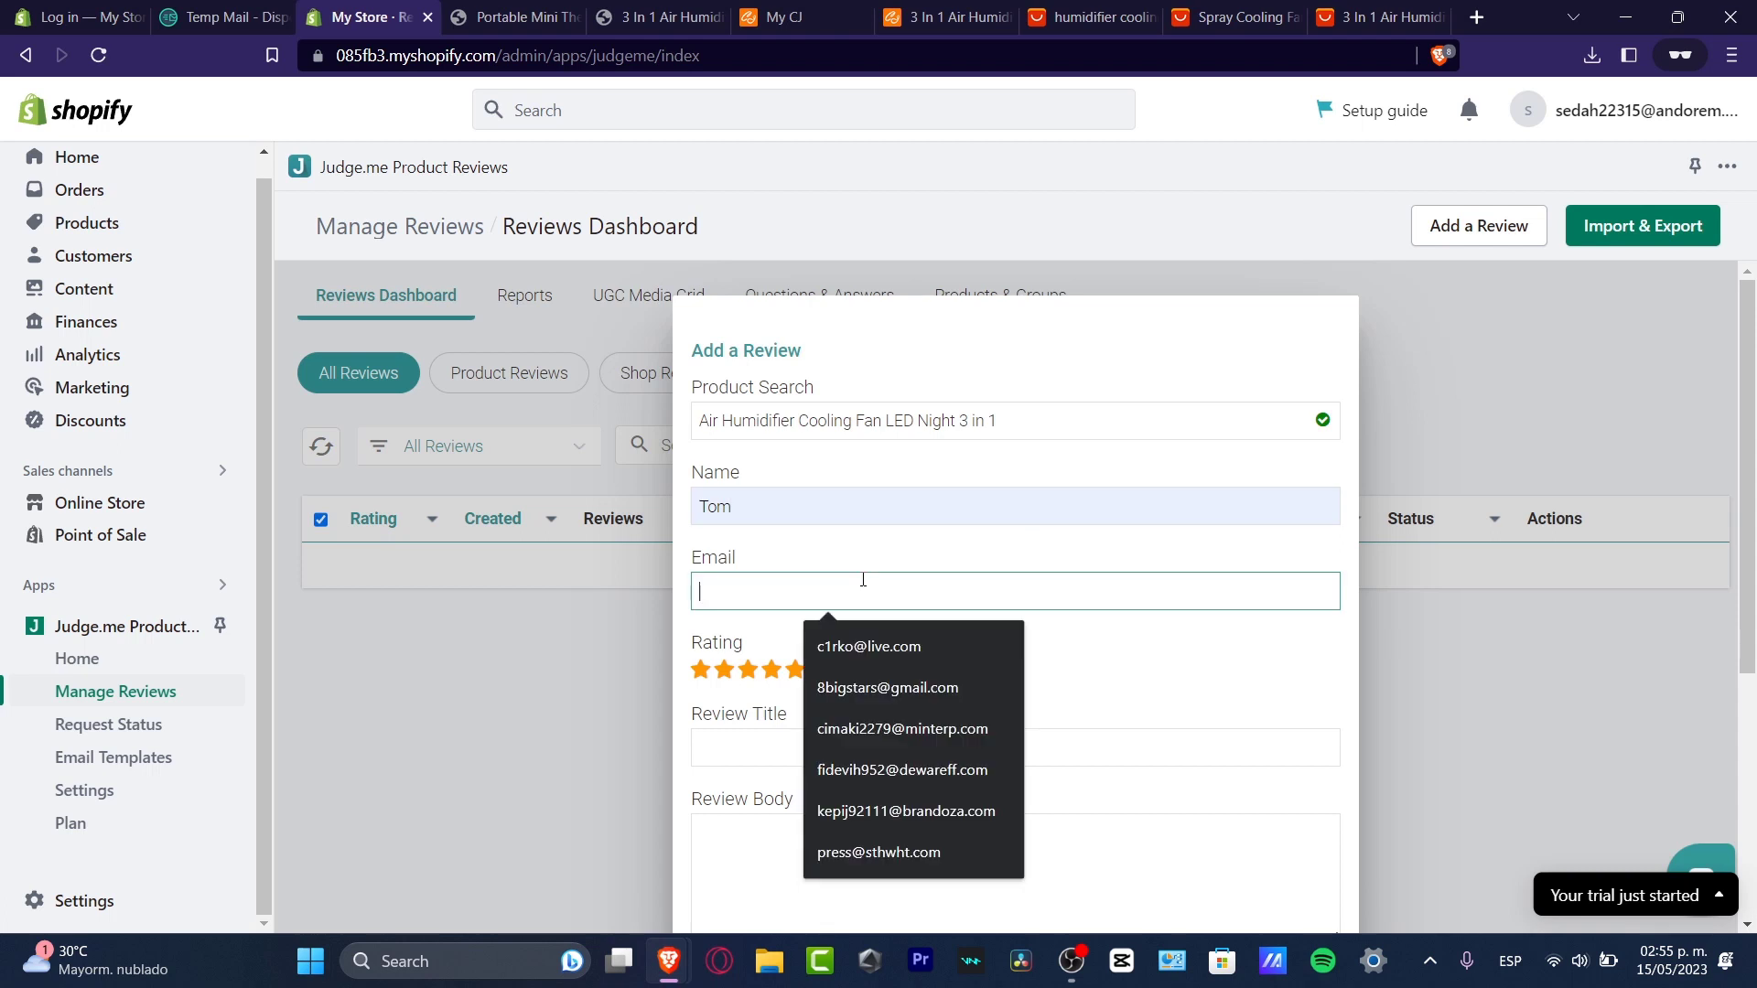
click(930, 729)
click(772, 669)
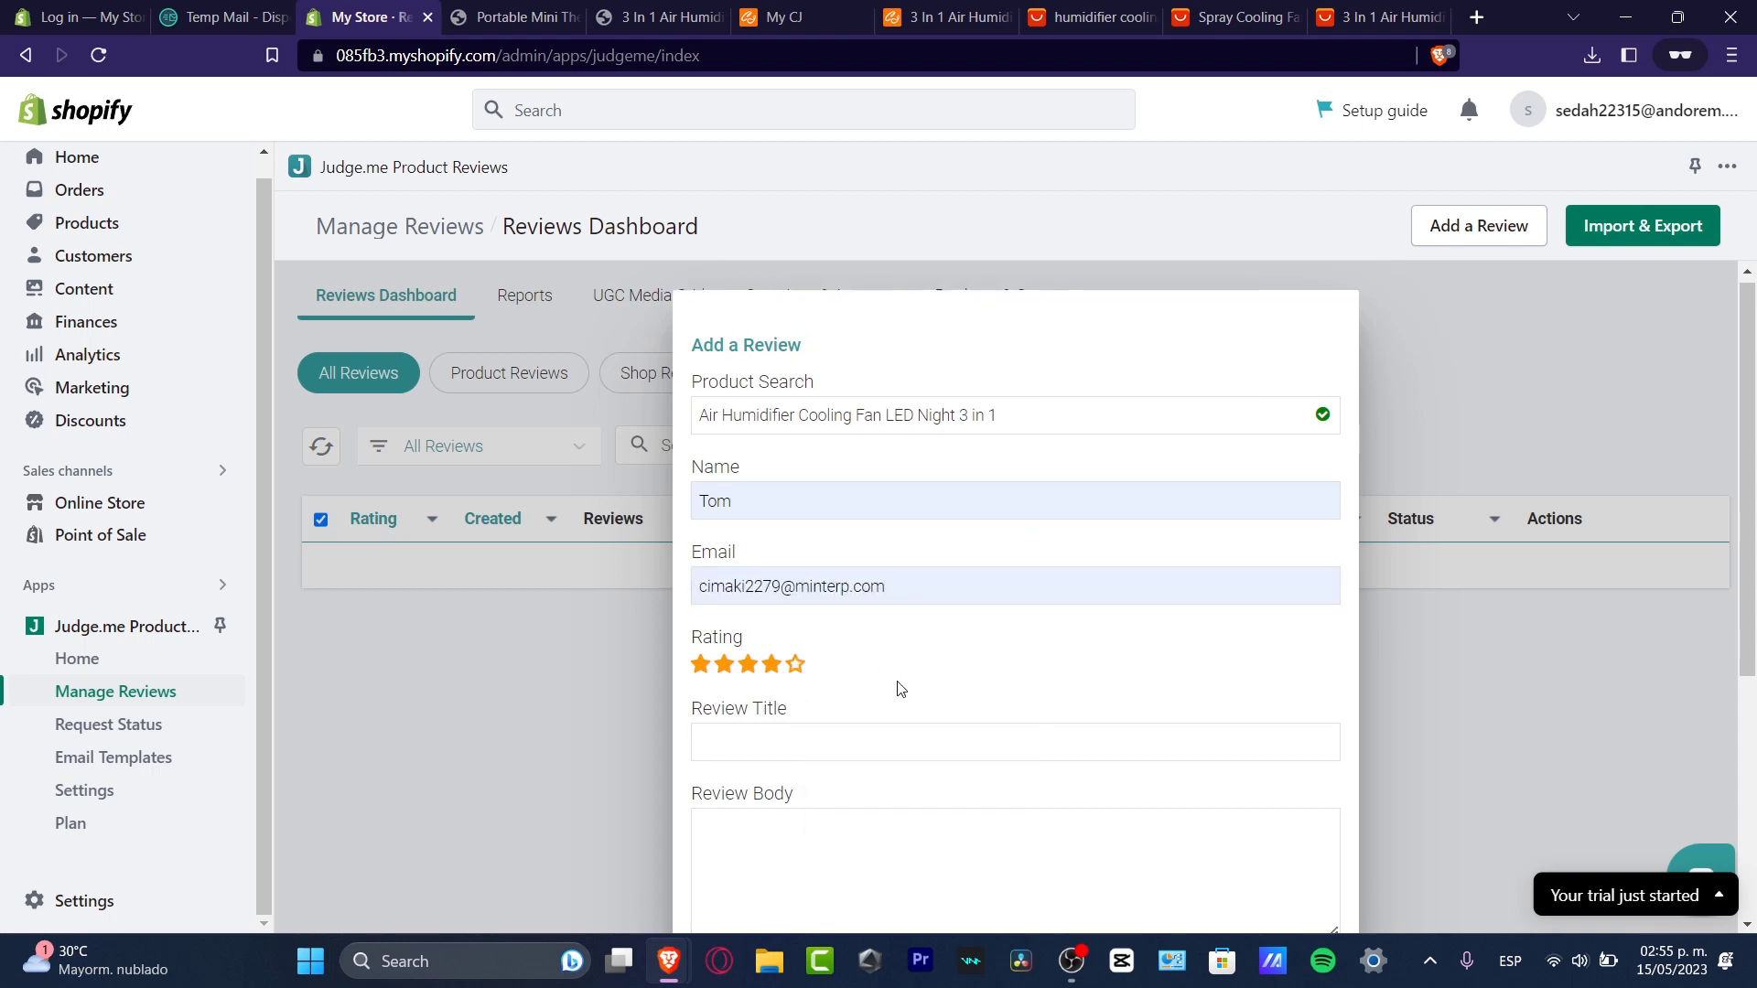
- Paste the copied AliExpress text into the review body and remove the date at its end
scroll(823, 595, down, 3)
click(871, 502)
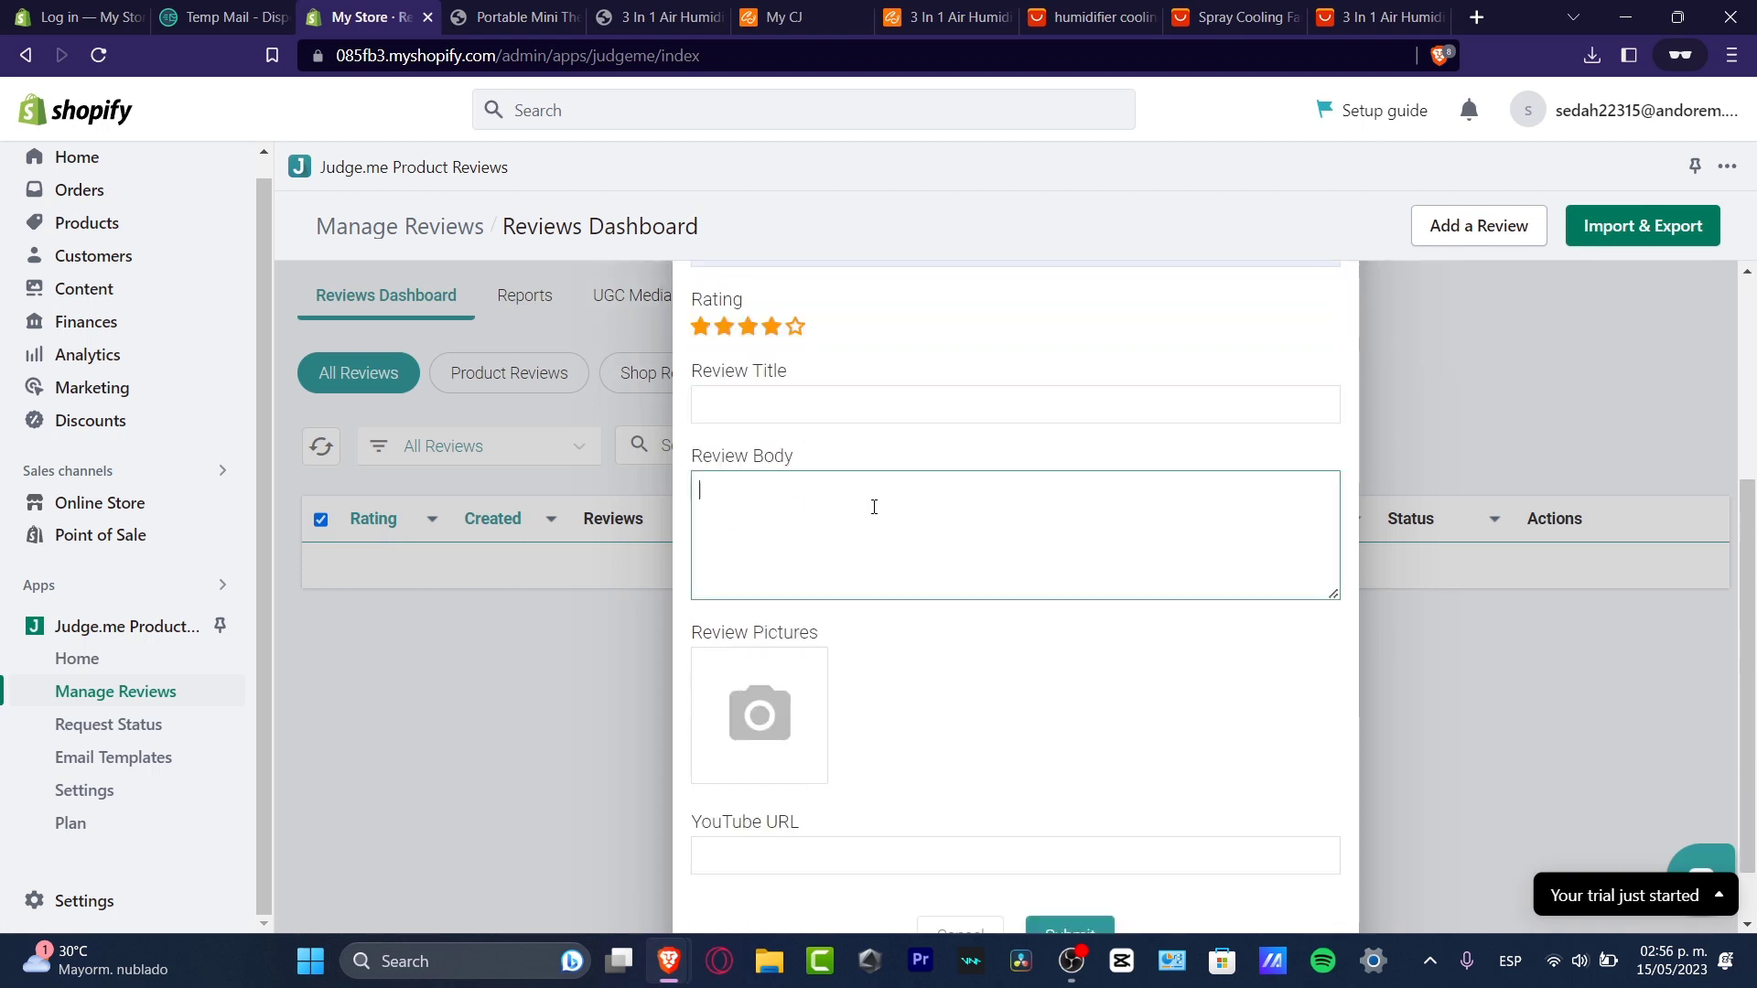
text(It works very well, it throws a lot of air for how small it is and pulverizes a good trickle. Is very quiet. It is not too hot yet and I do not know to what extent it will cool but compared to another that I have, different, I suppose it will go very well for desktop or next to the computer. It has No battery and must always be connected but in my case it does not matter. 27 Mar 2023 07:35)
drag(894, 581, 776, 582)
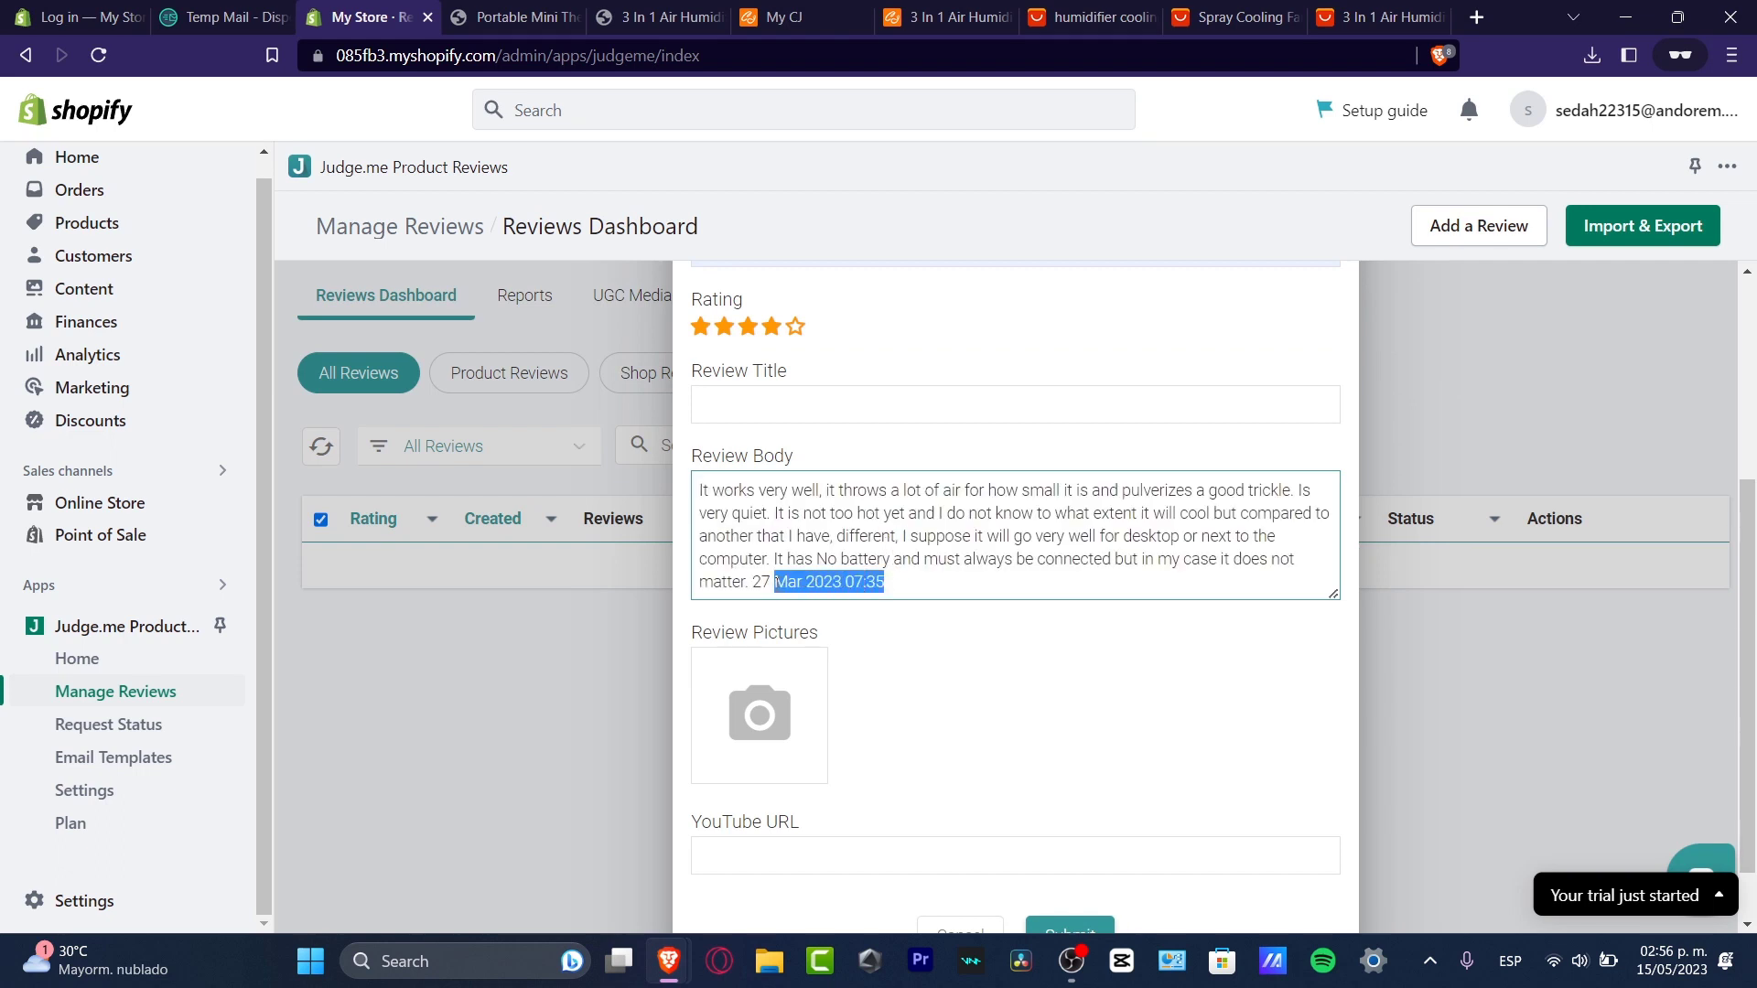
key(BackSpace)
key(BackSpace)
- Attach the photo 44bd5745-8dc8-415a-95f7-608ba92d83a3 from the ENVATO ELEMENTS folder to the review
click(778, 695)
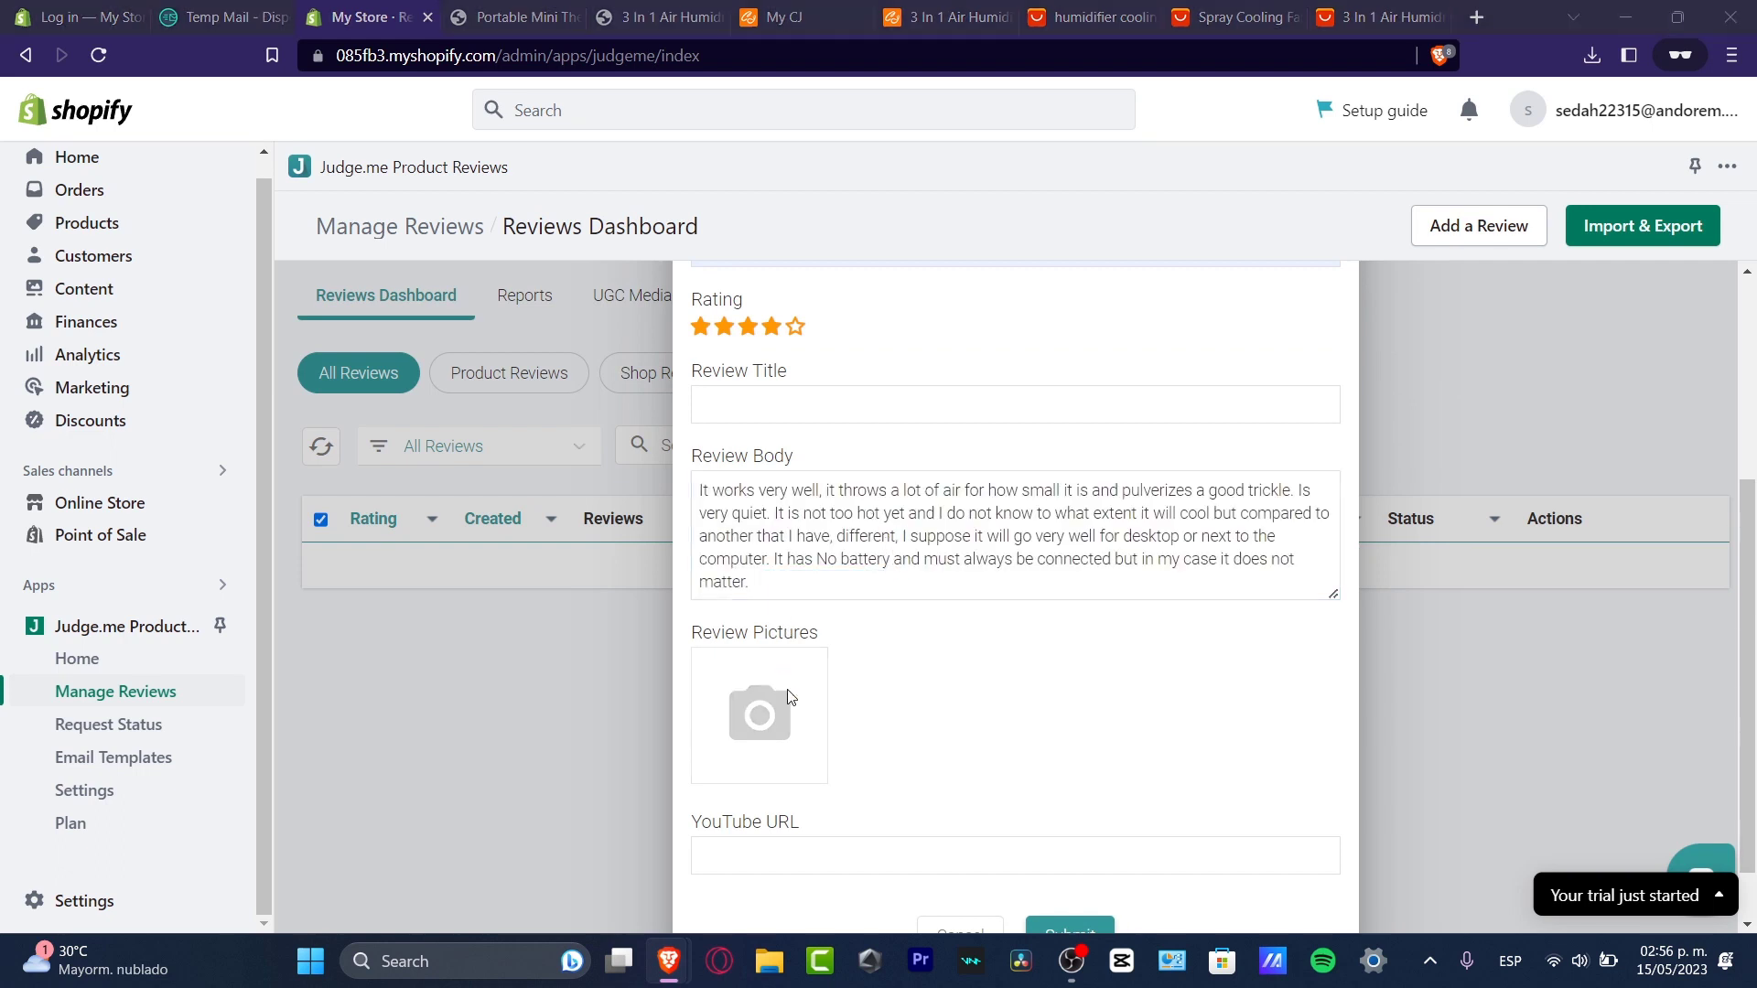
scroll(185, 320, down, 1)
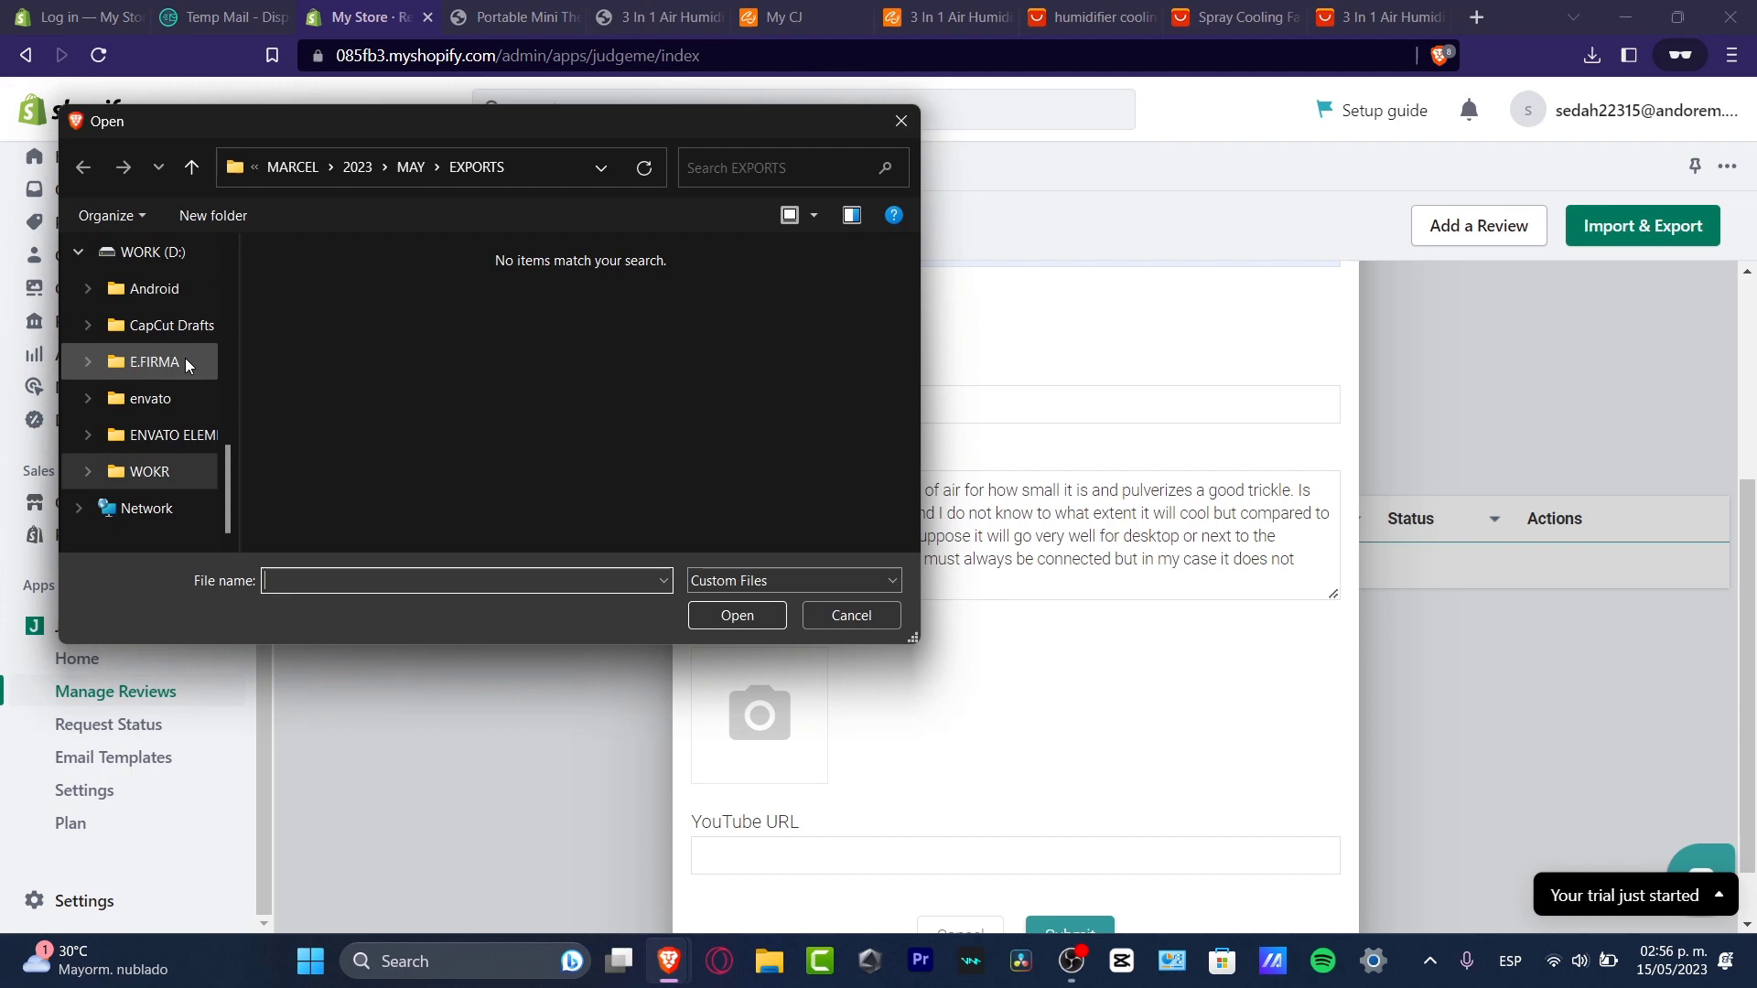
click(184, 435)
click(300, 302)
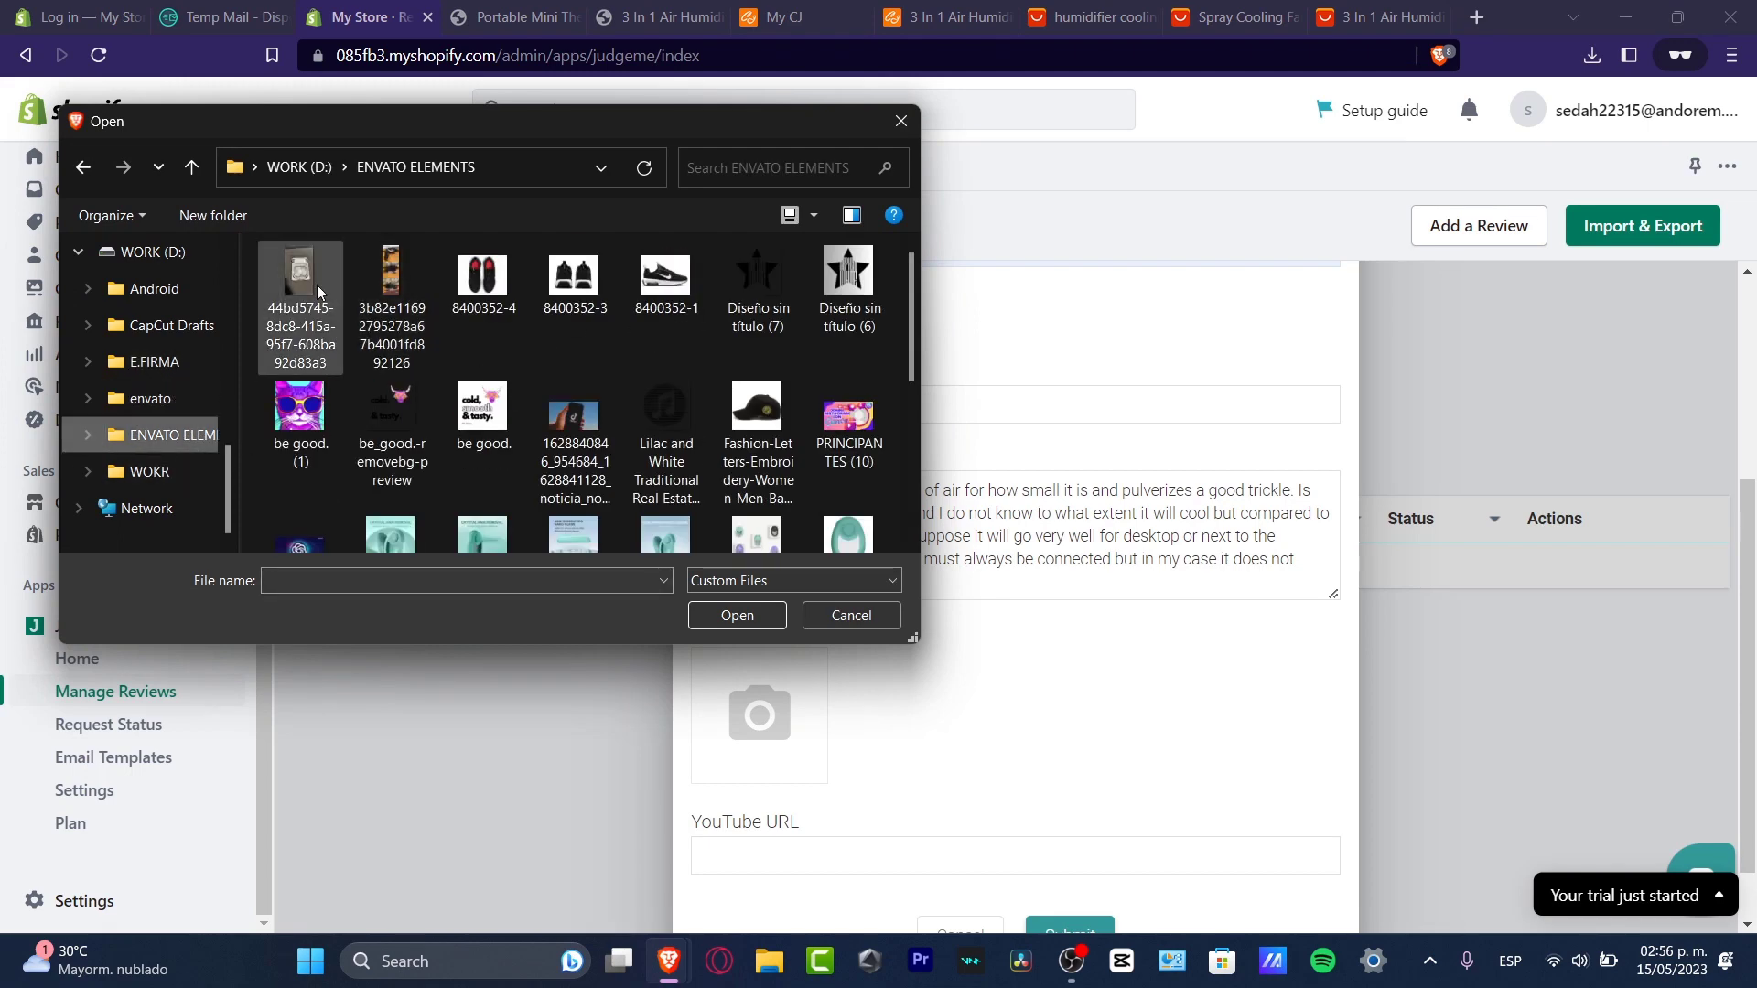
click(737, 615)
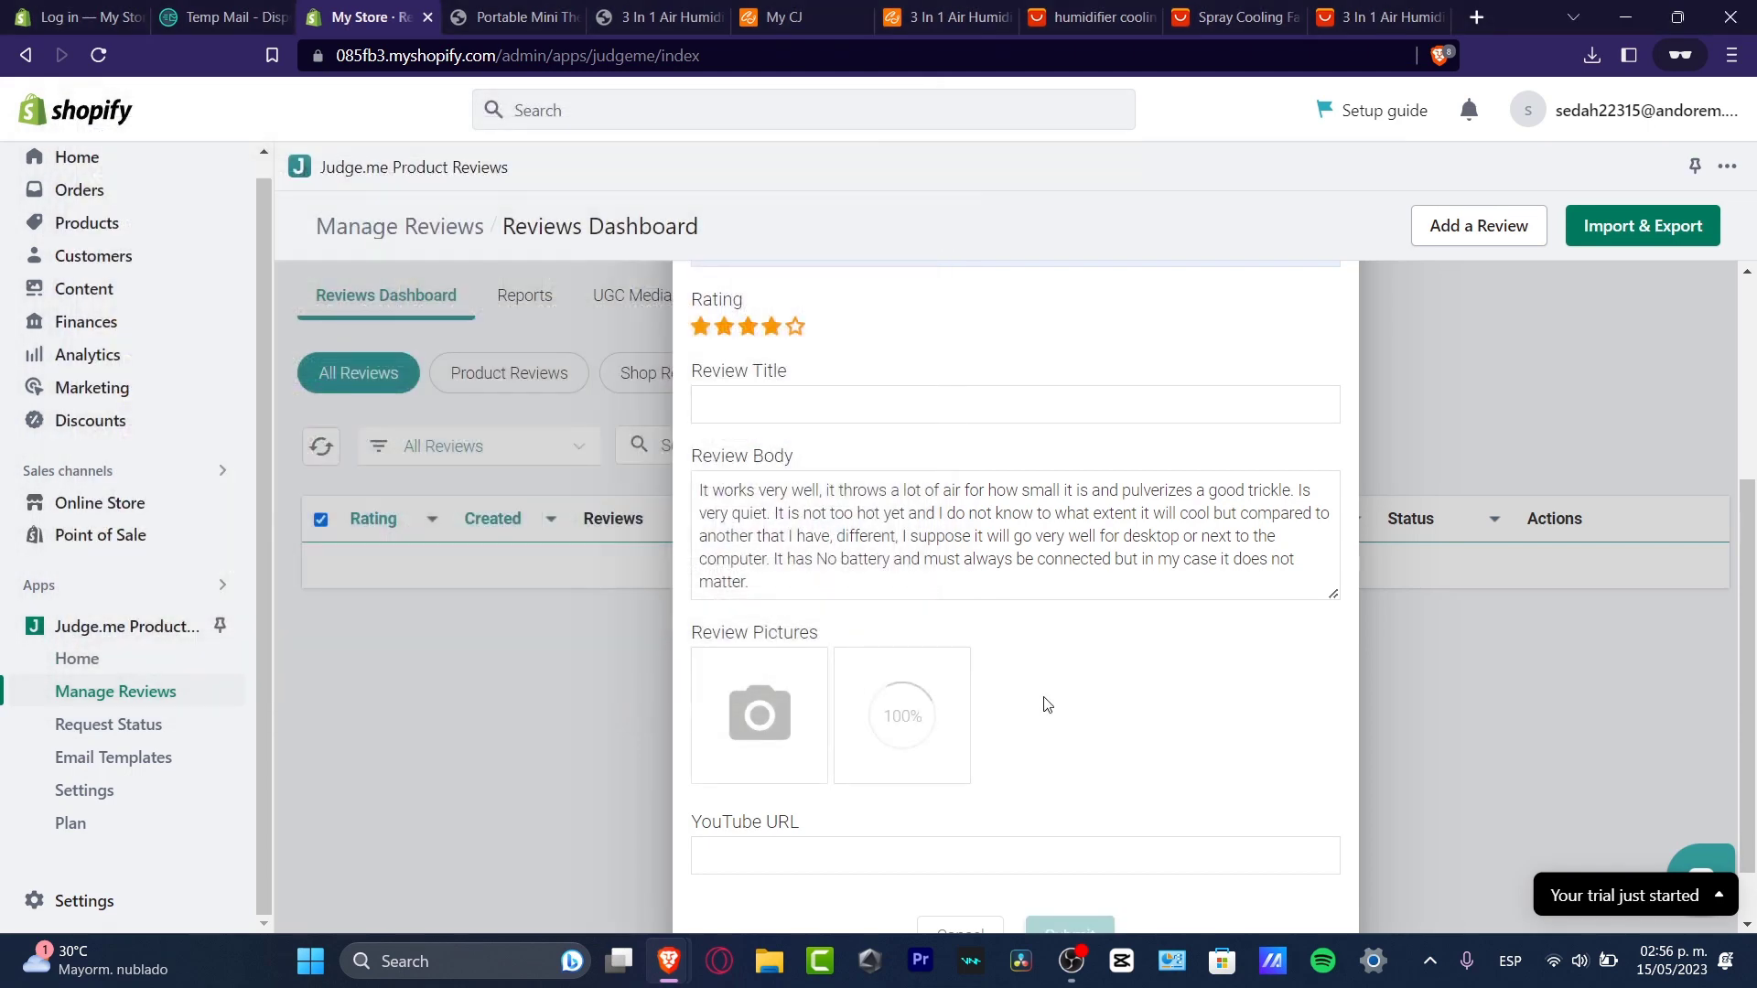
- Look back over the fan's AliExpress listings, CJdropshipping page and store preview before titling the review
click(829, 410)
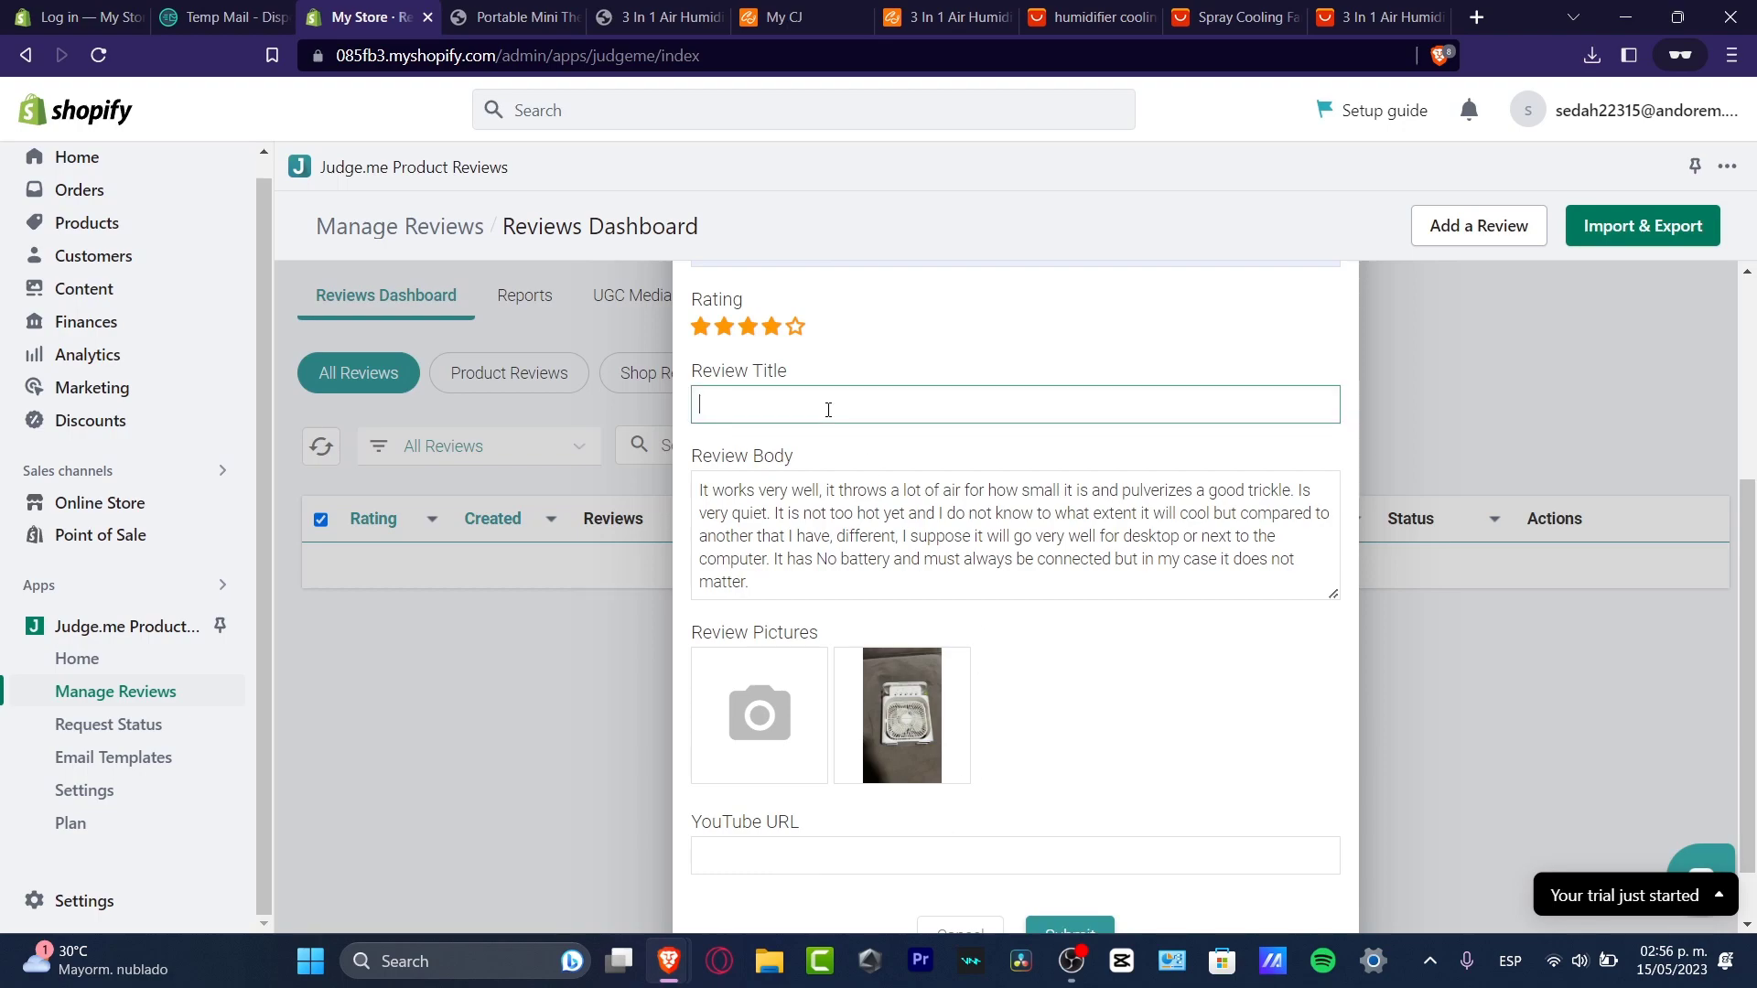
click(1376, 15)
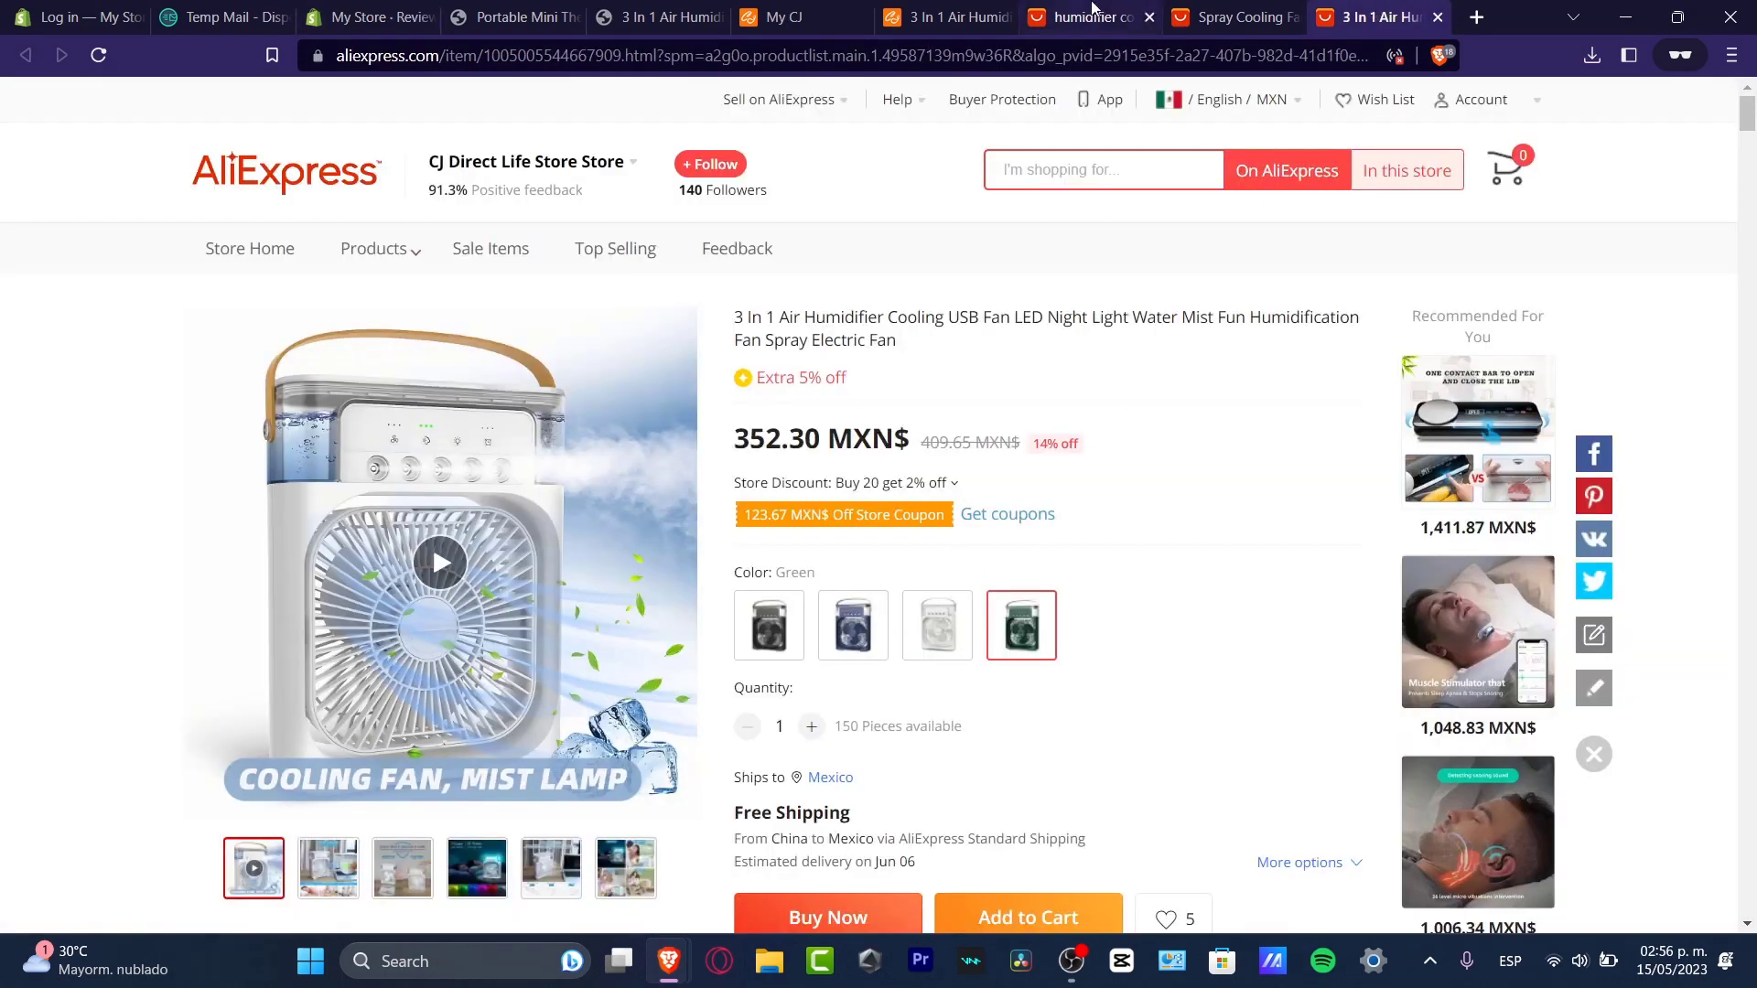
scroll(1156, 567, down, 5)
scroll(1157, 567, down, 15)
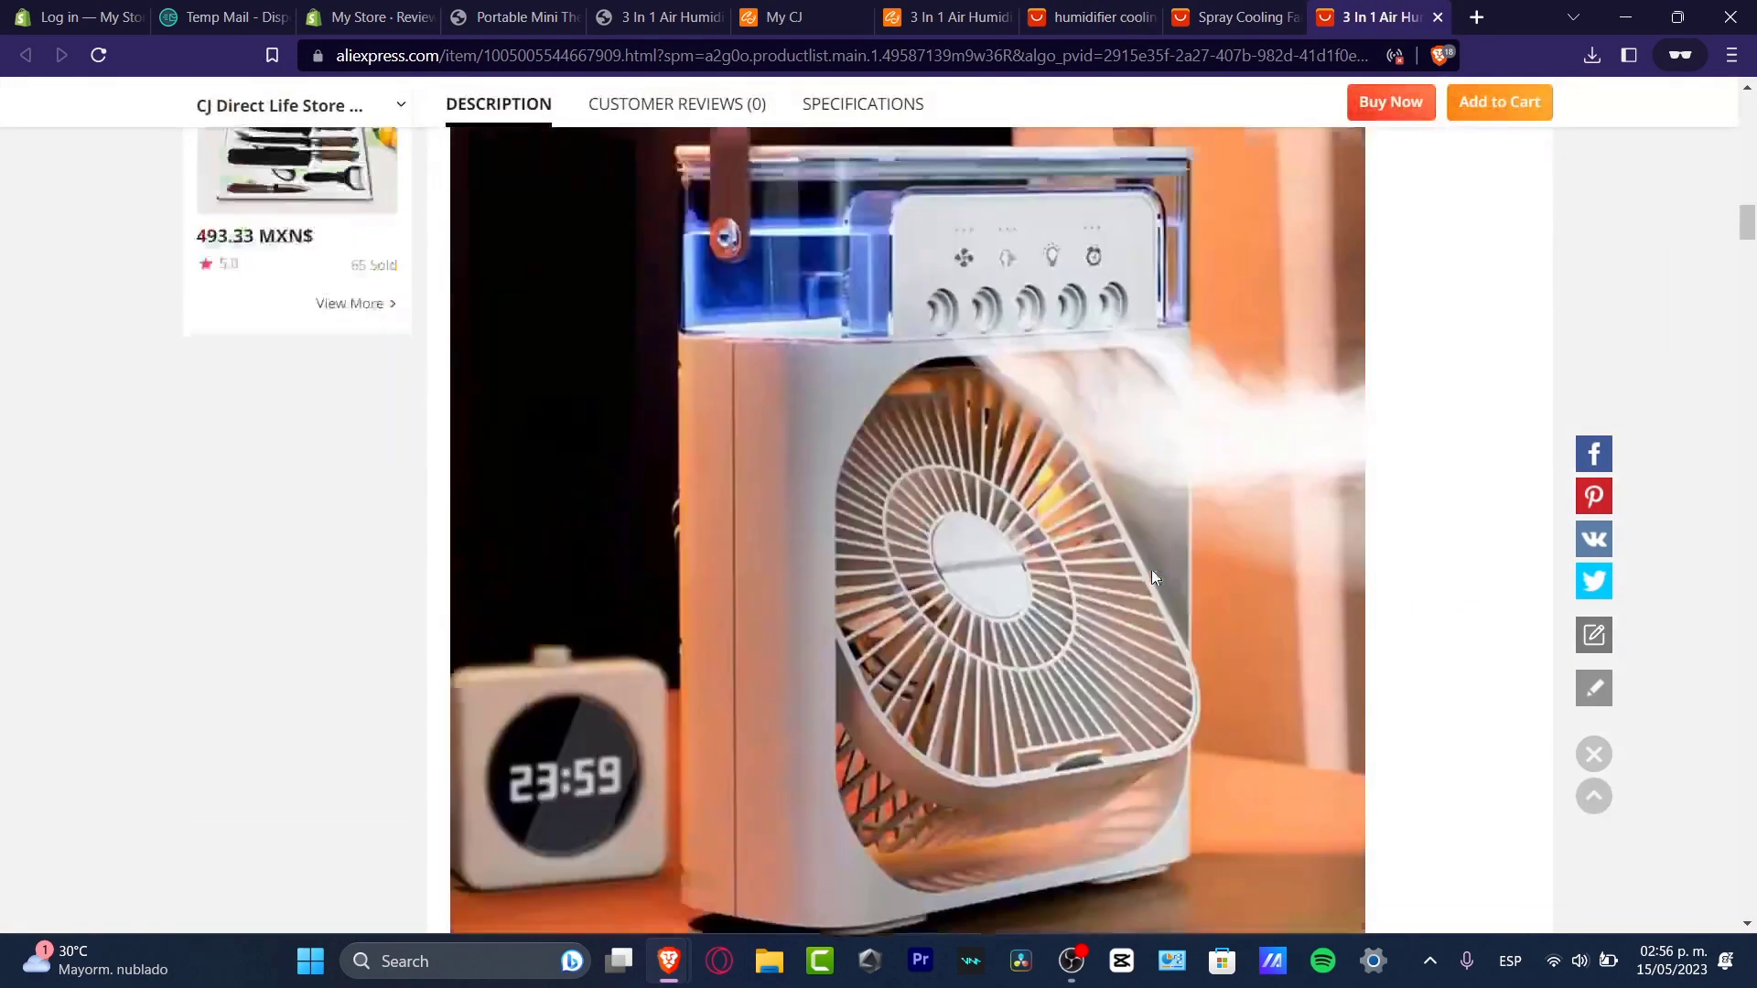
scroll(1150, 577, up, 5)
click(1233, 9)
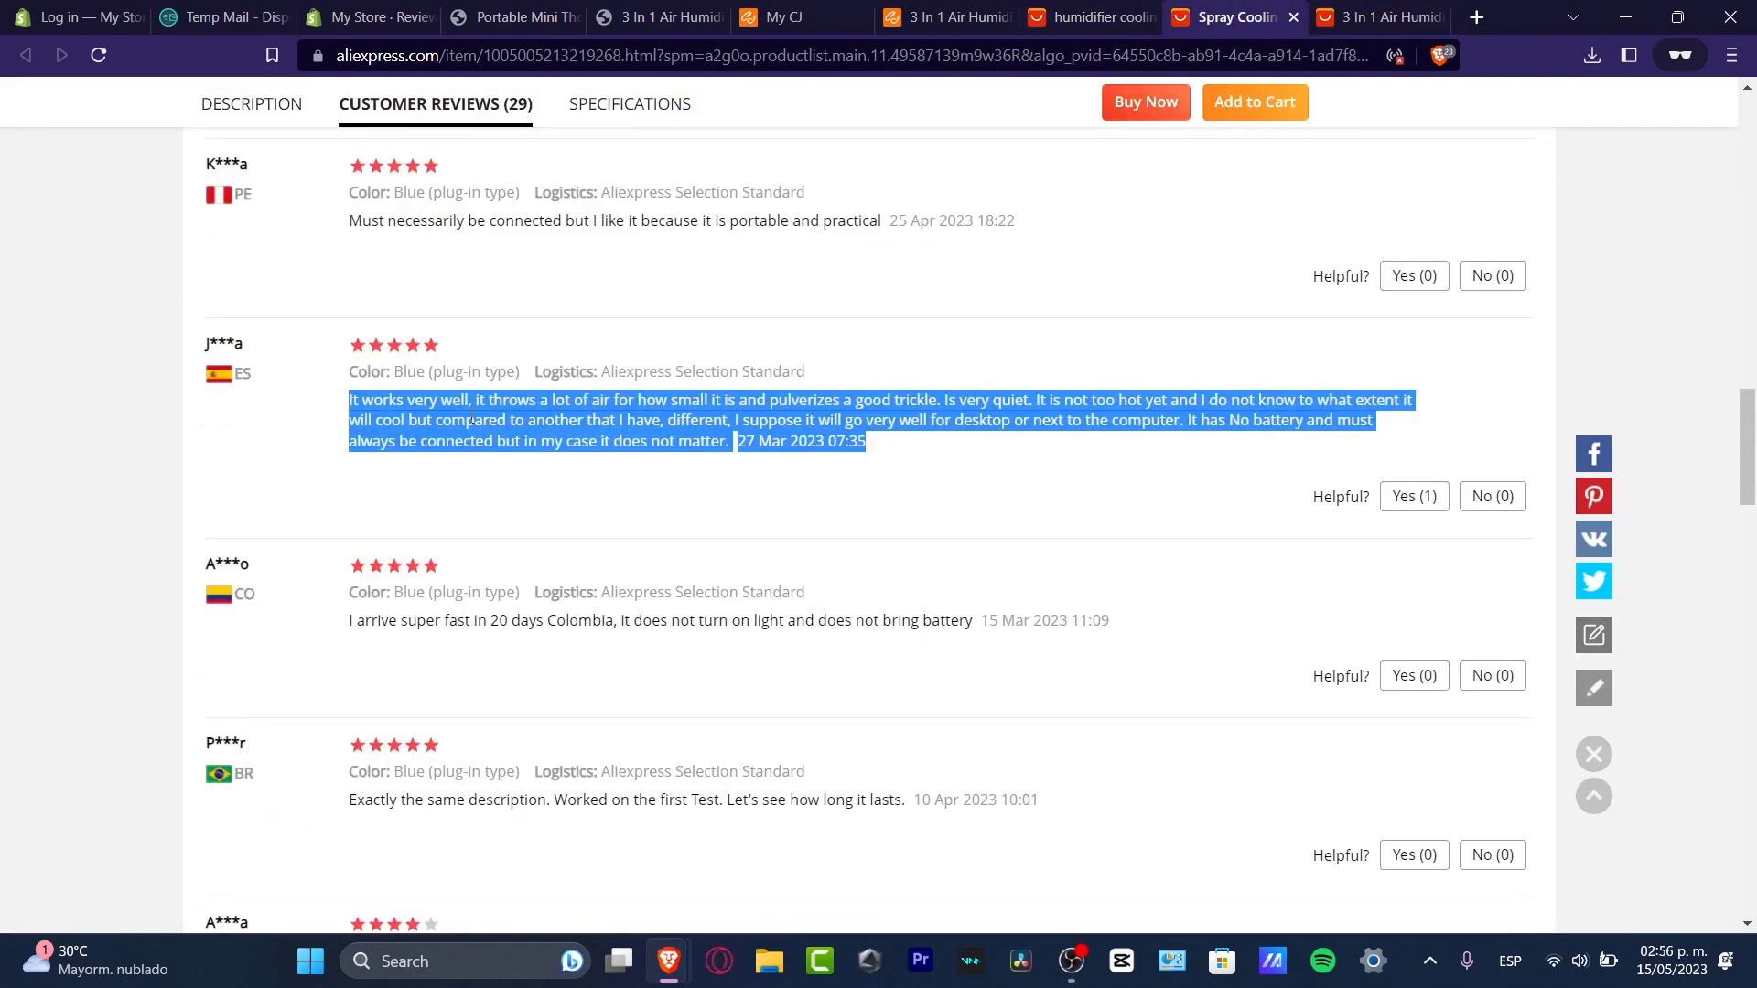
click(948, 17)
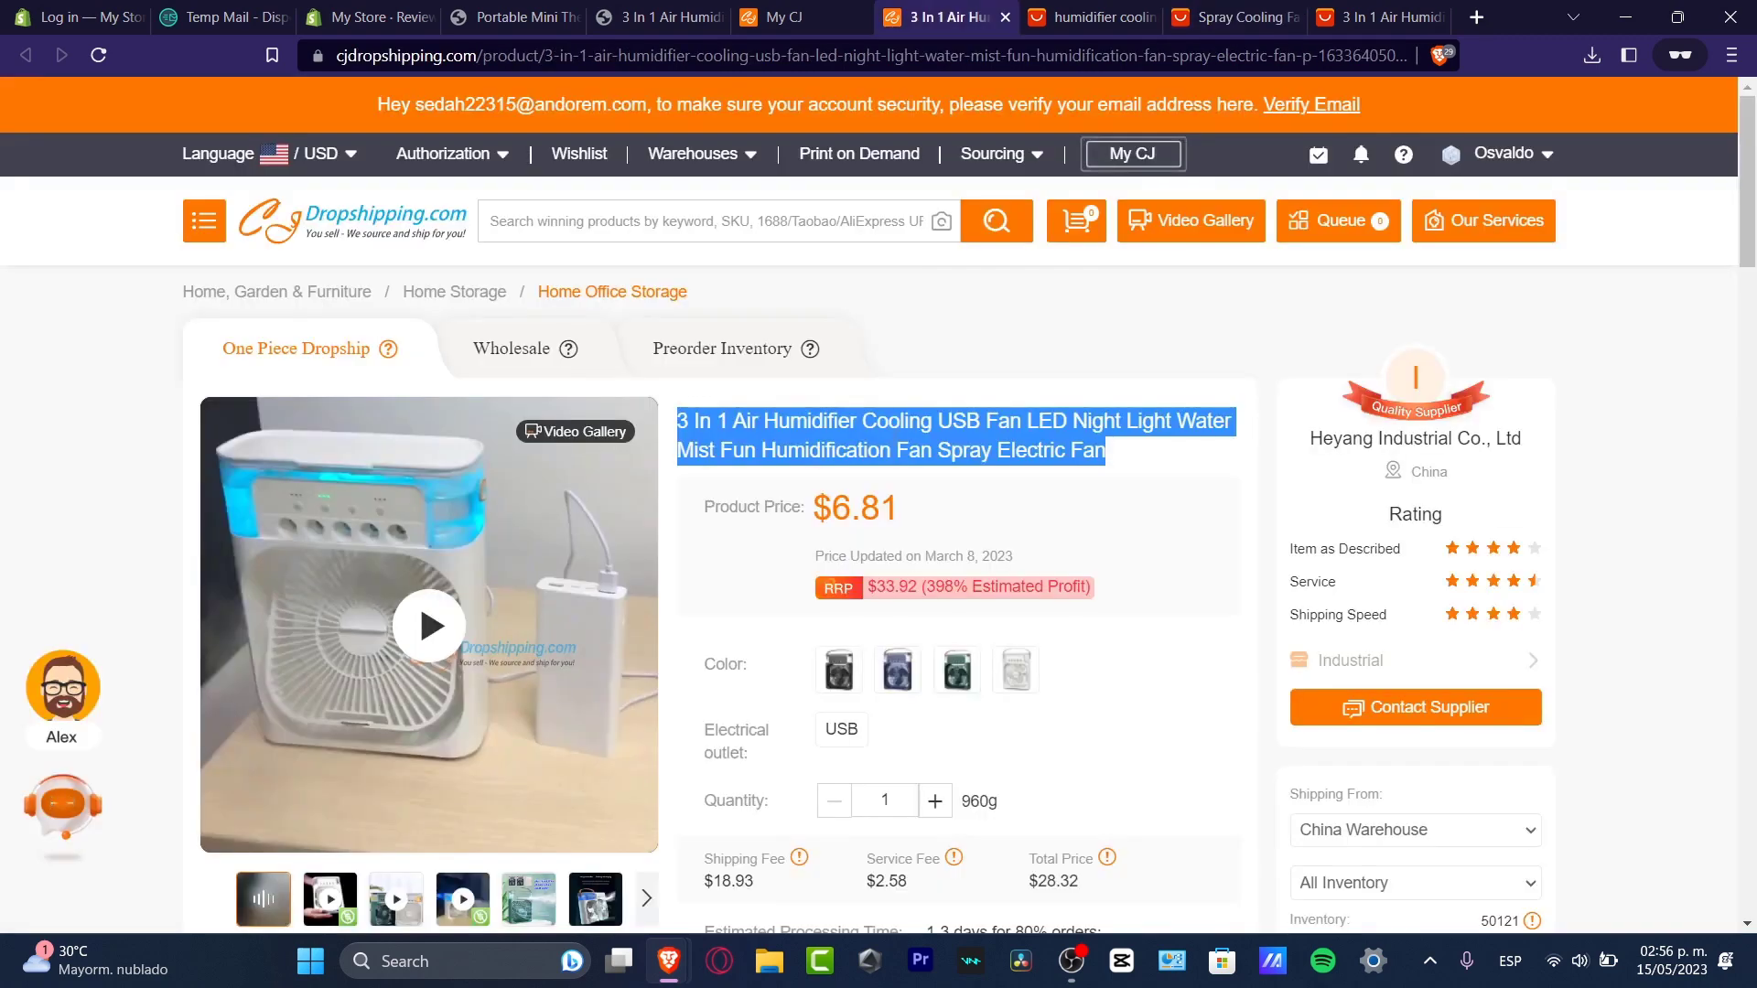
scroll(696, 495, down, 7)
click(695, 7)
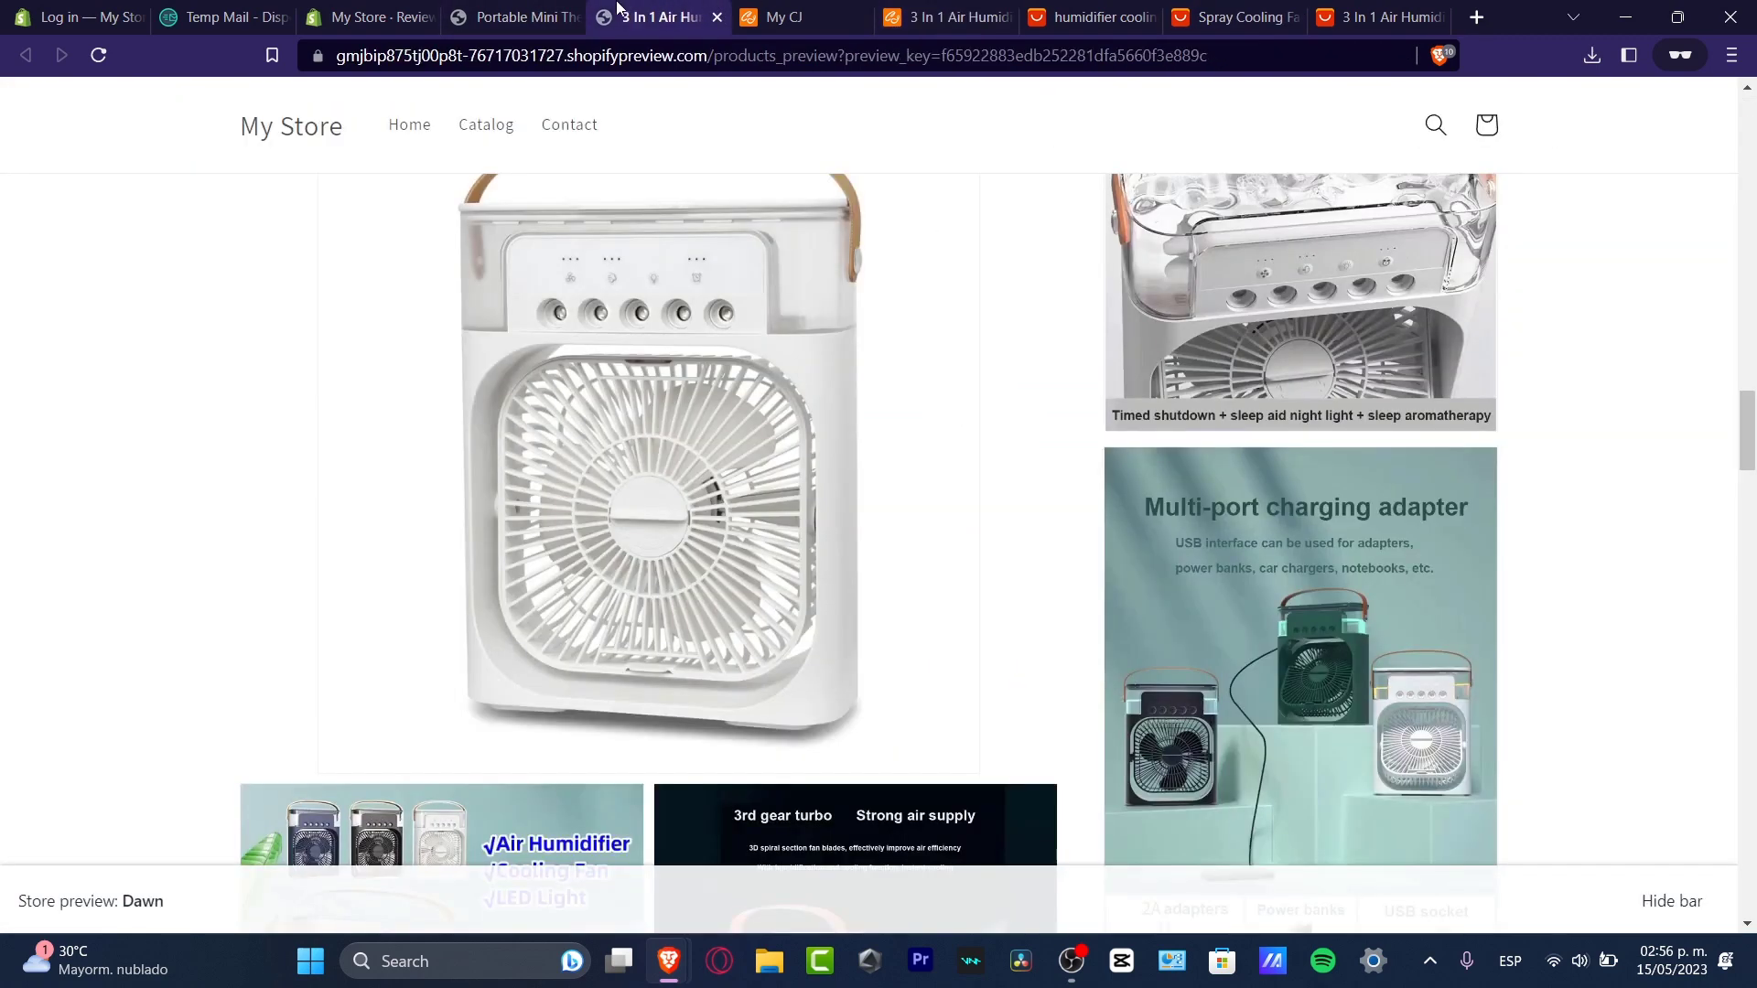
- Title the Judge.me review "Work pretty well" and submit it
click(371, 16)
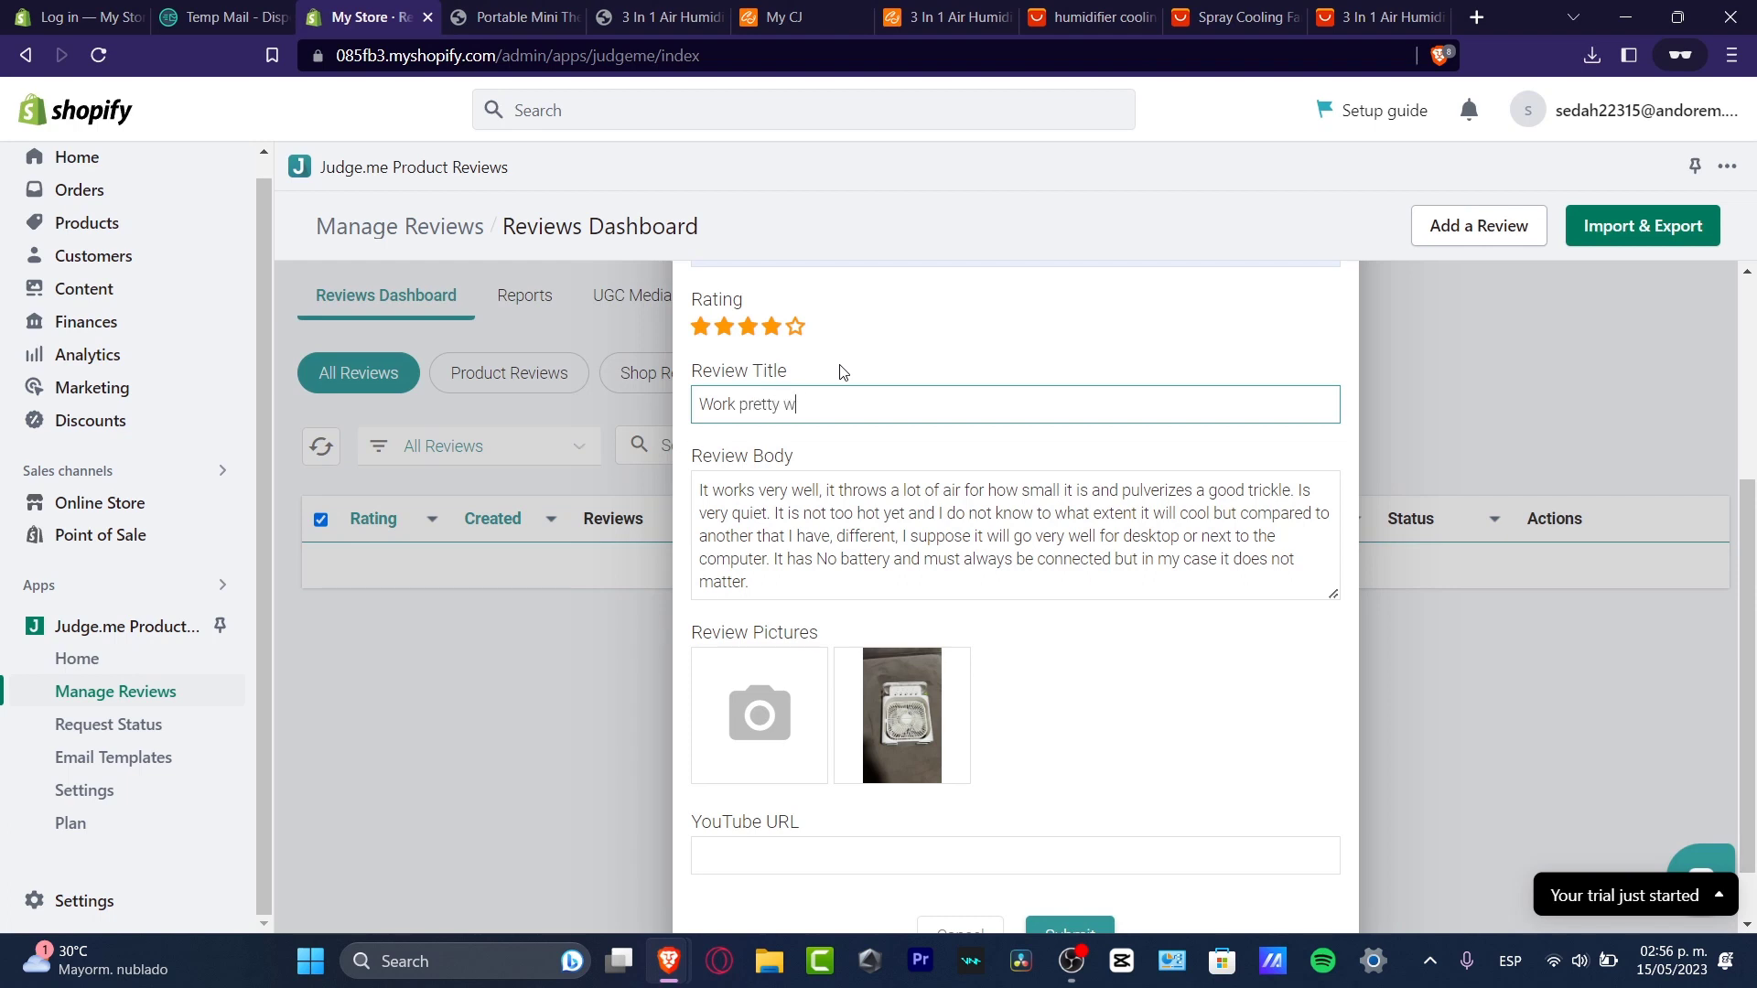
scroll(1023, 695, down, 2)
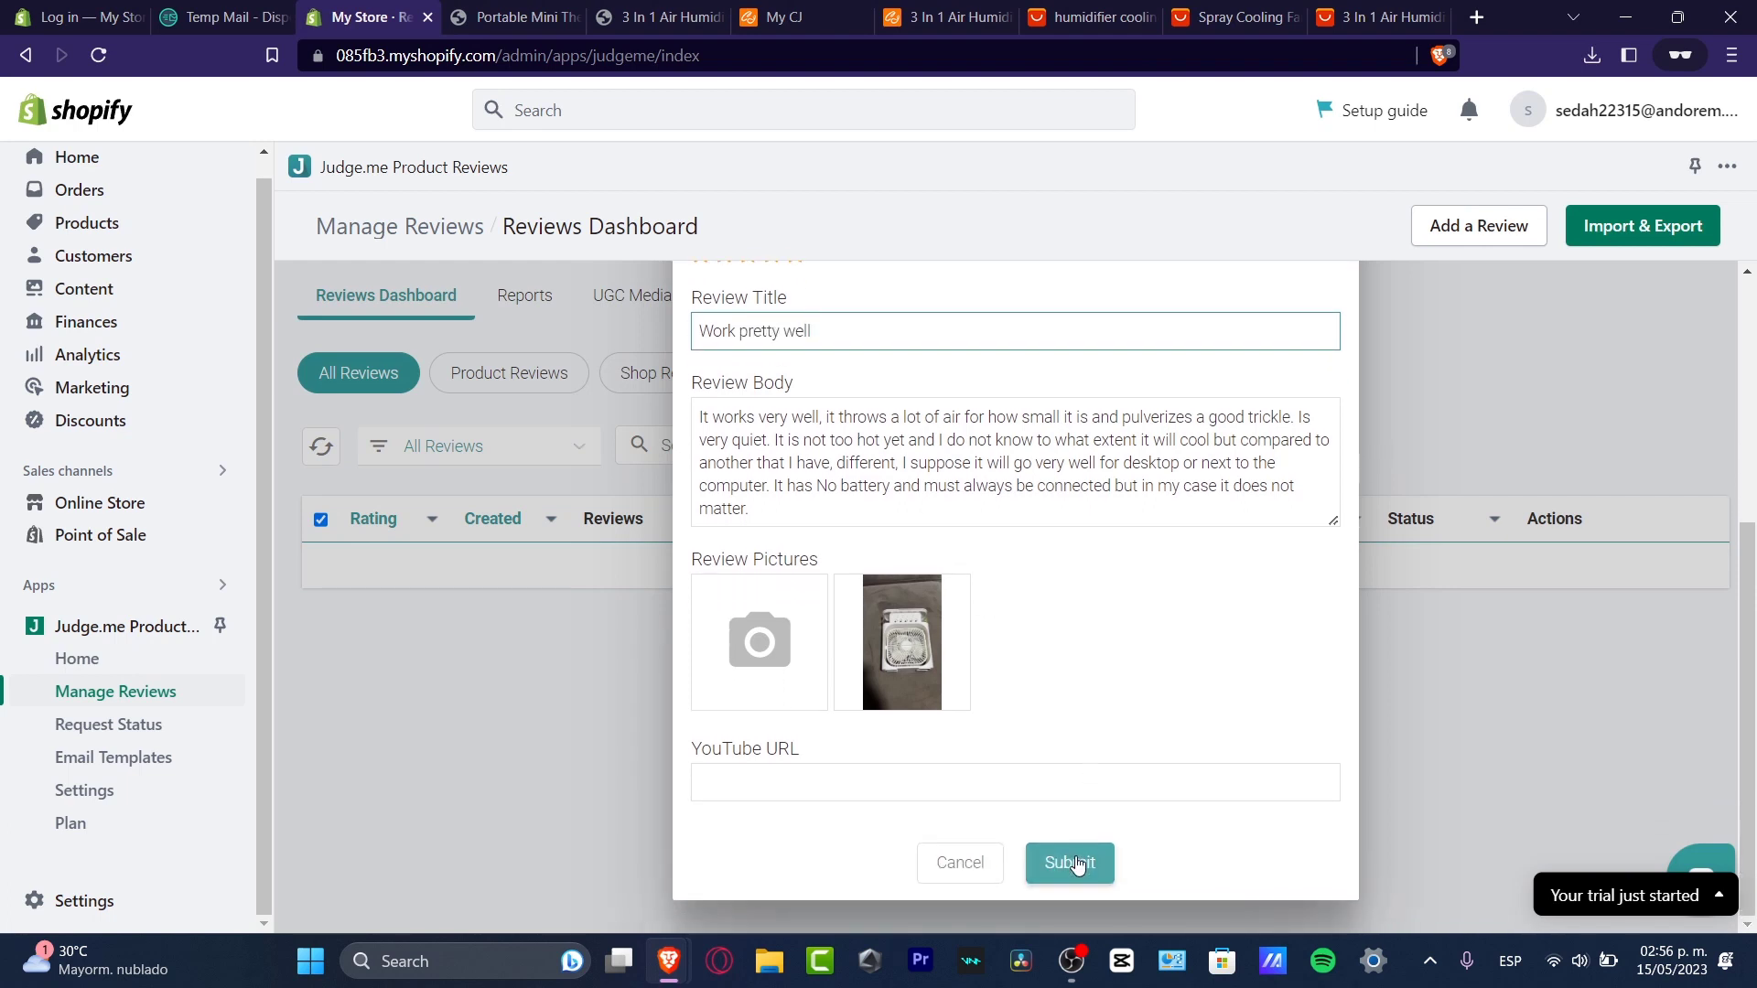
click(1073, 865)
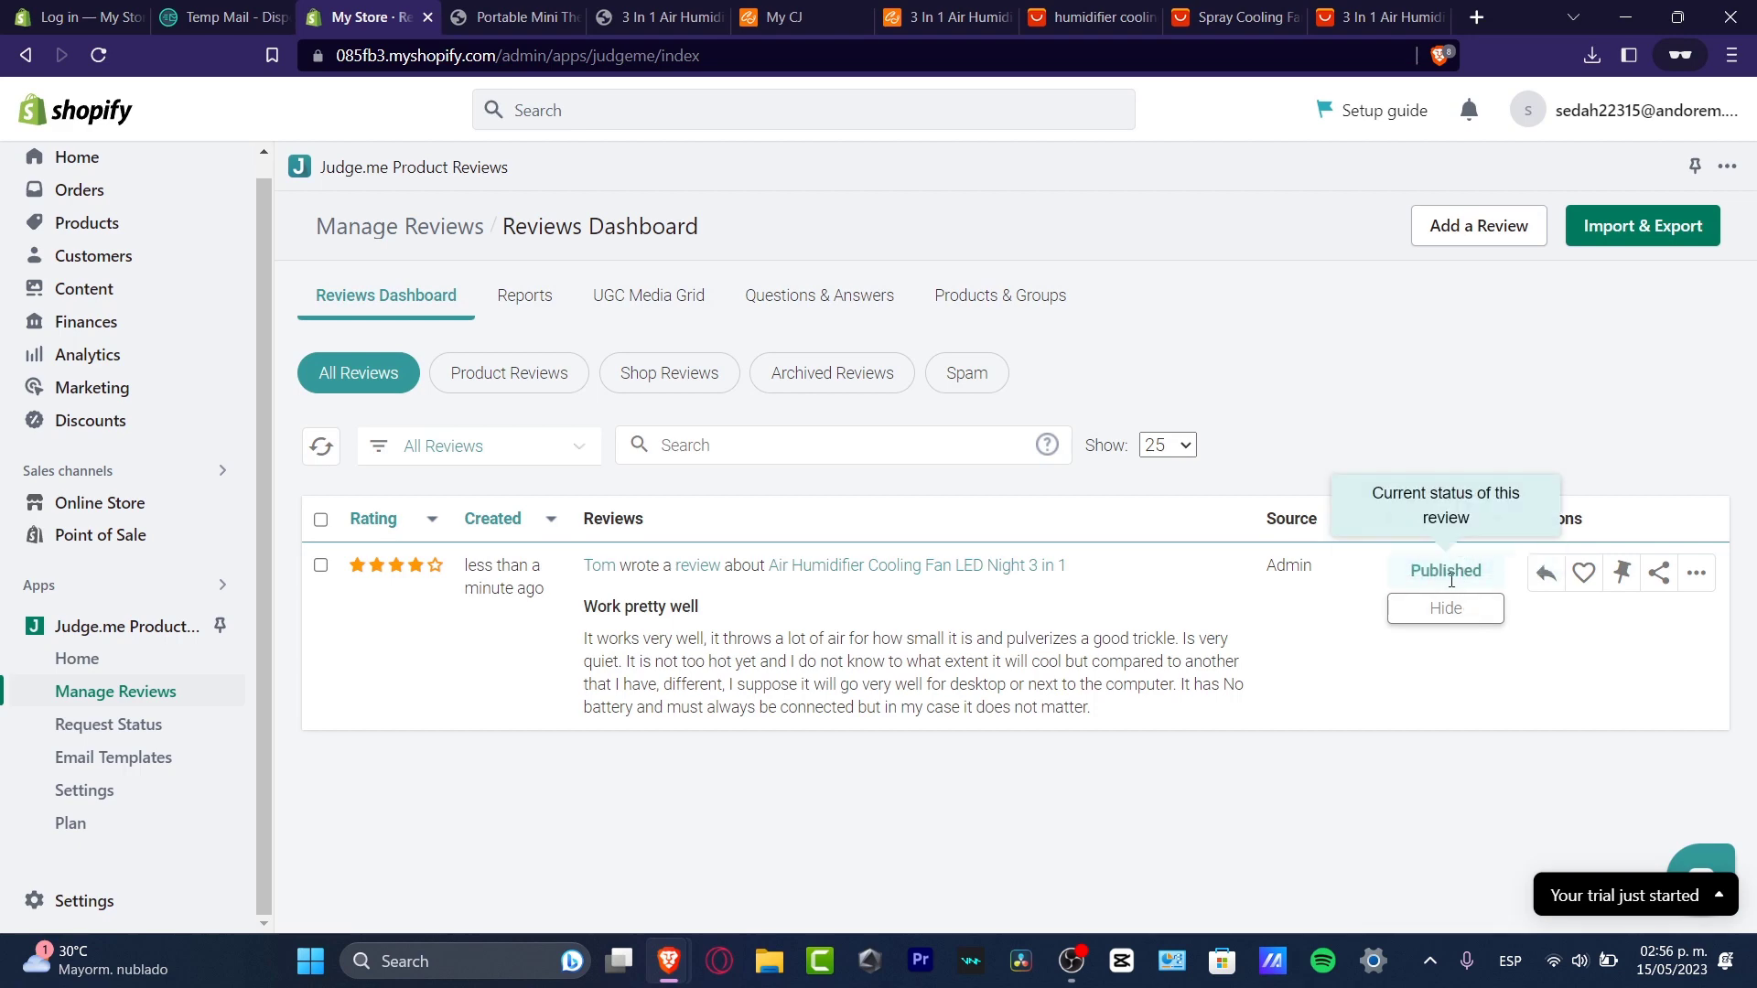
- Reload the humidifier fan's store preview to look for the new review, and close that preview
click(677, 7)
scroll(1279, 567, up, 3)
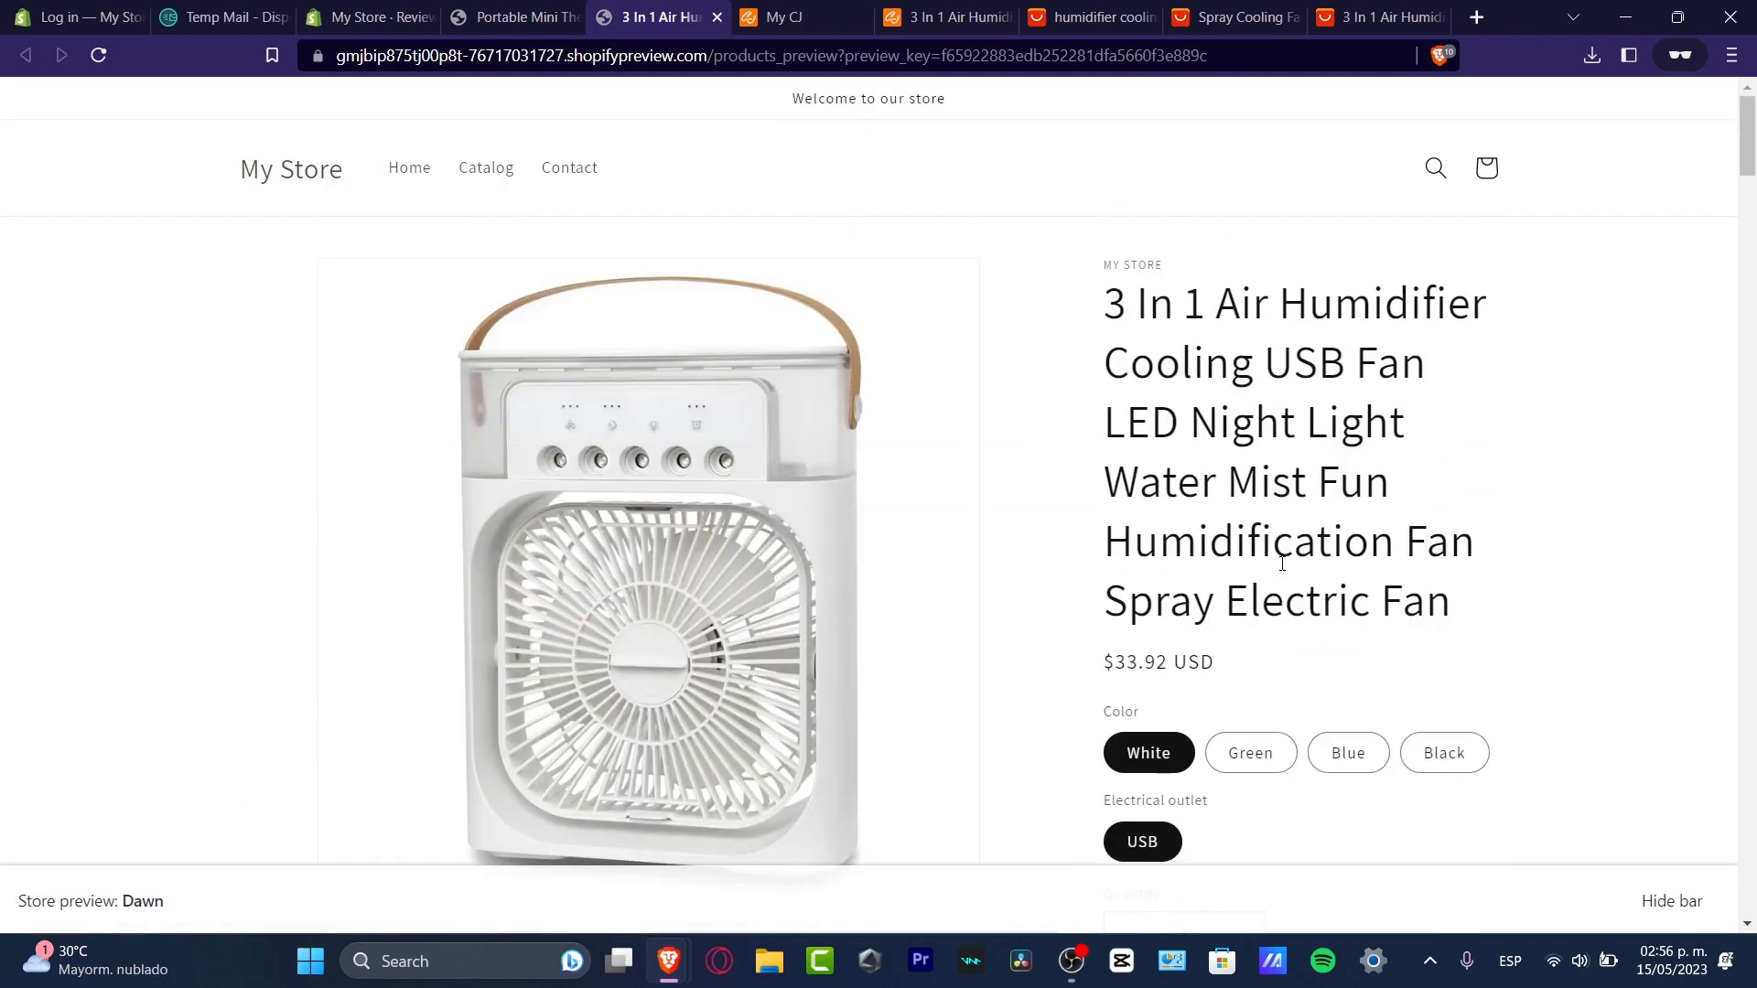
click(101, 56)
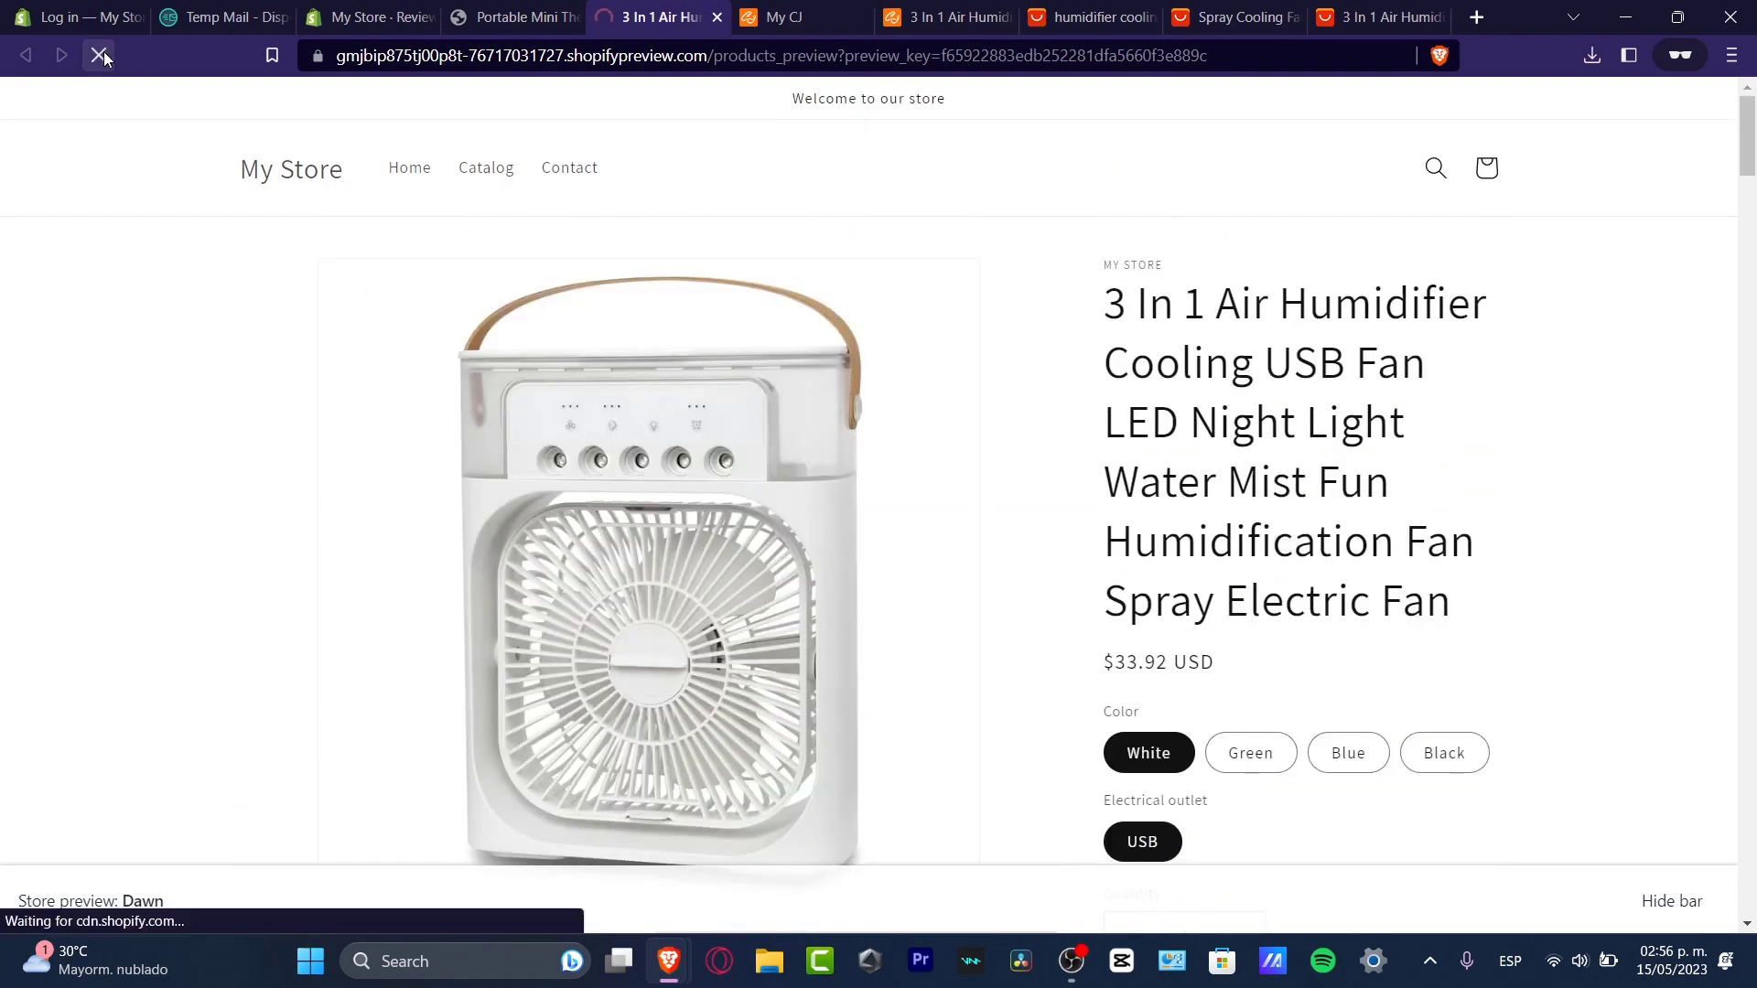
scroll(1402, 389, down, 3)
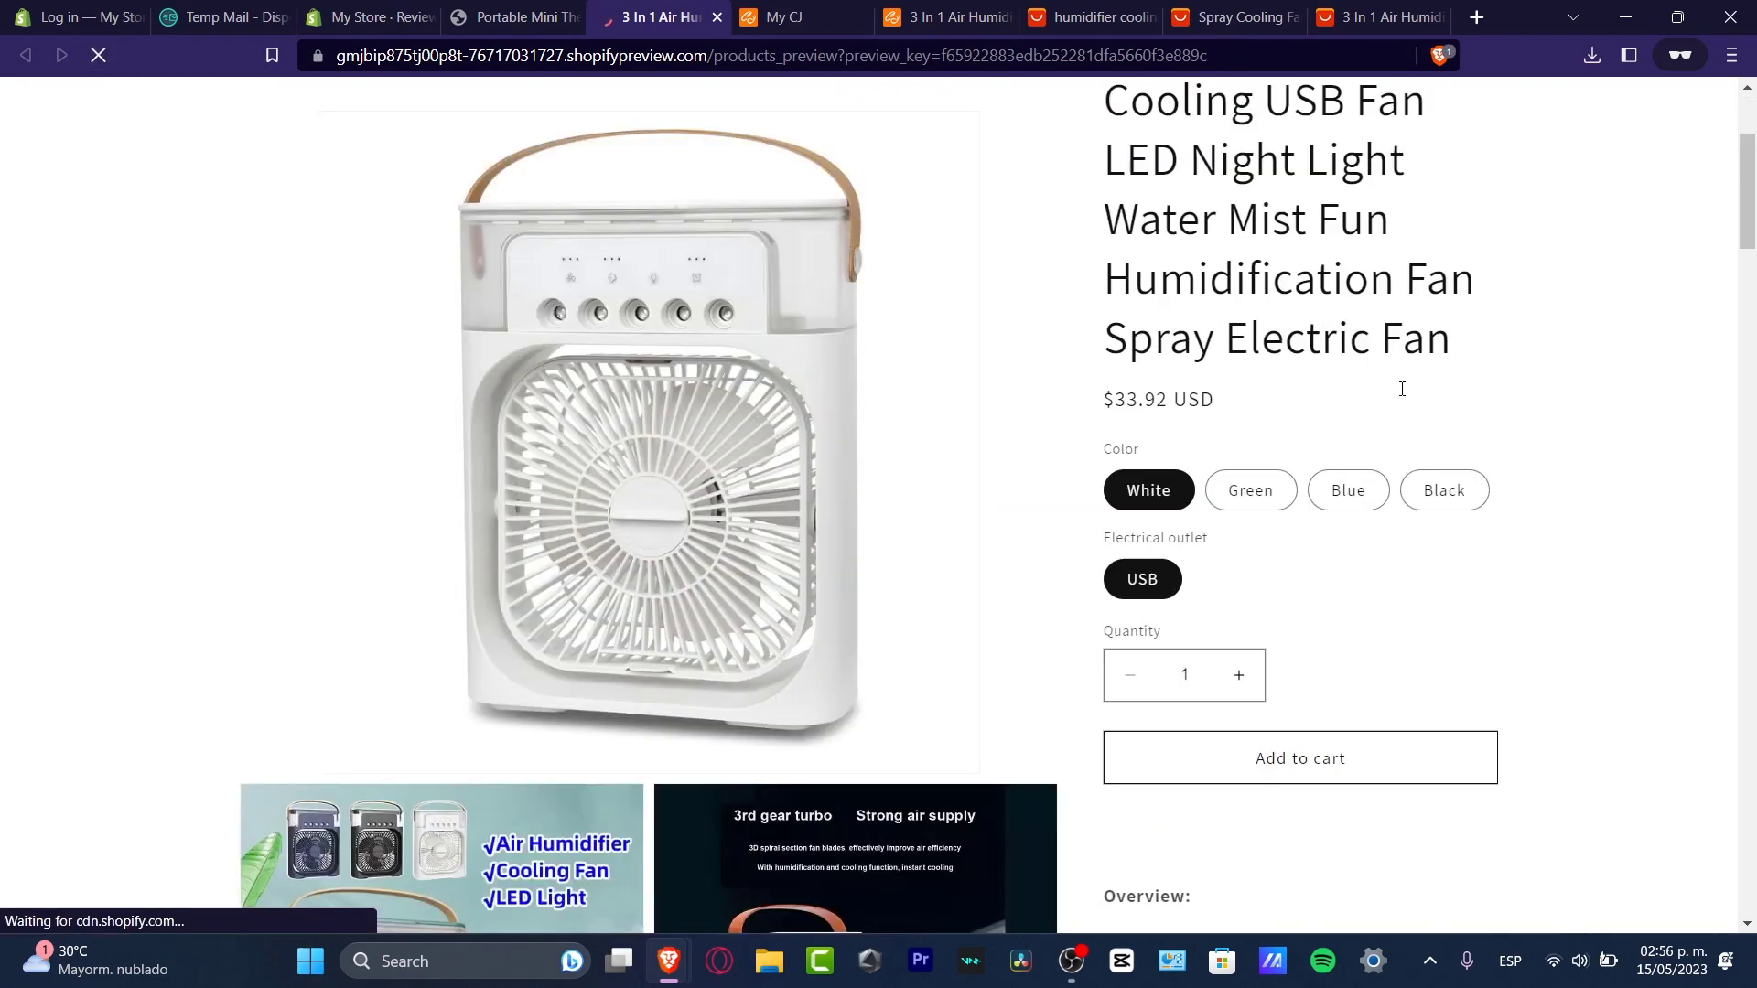
scroll(1423, 474, down, 4)
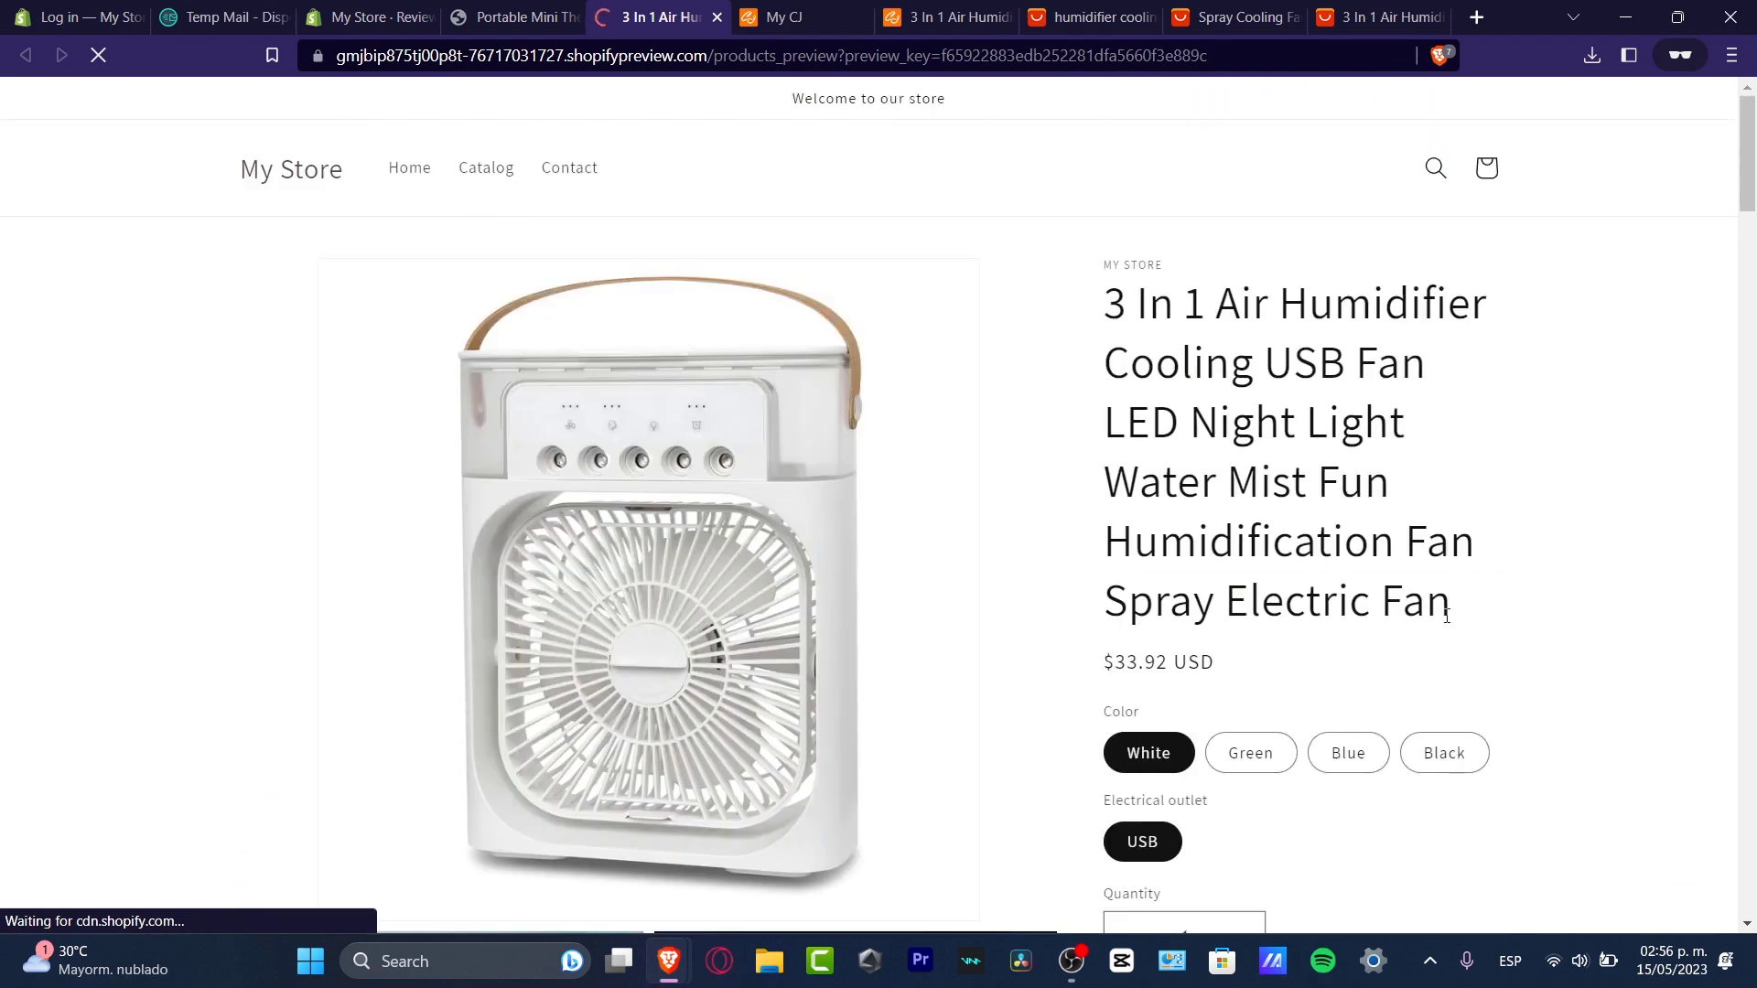
click(718, 17)
- Open the Air Humidifier Cooling Fan LED Night 3 in 1 page in the store and examine its customer review and product content
click(522, 16)
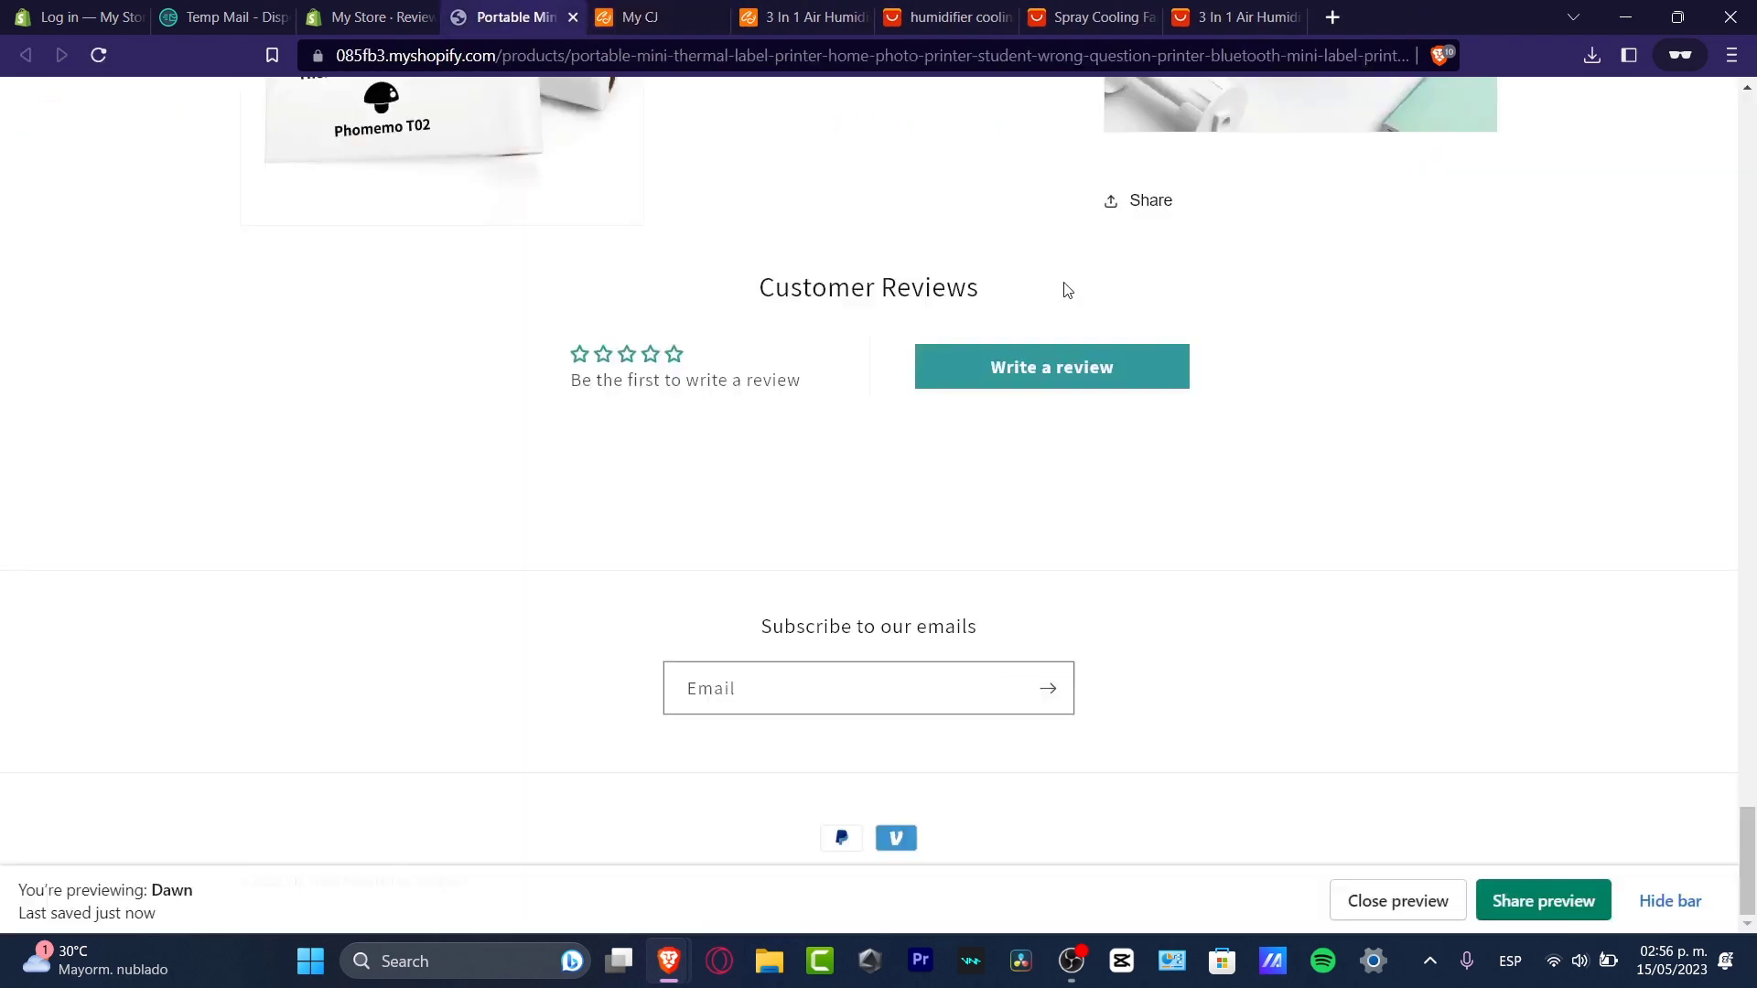
click(103, 57)
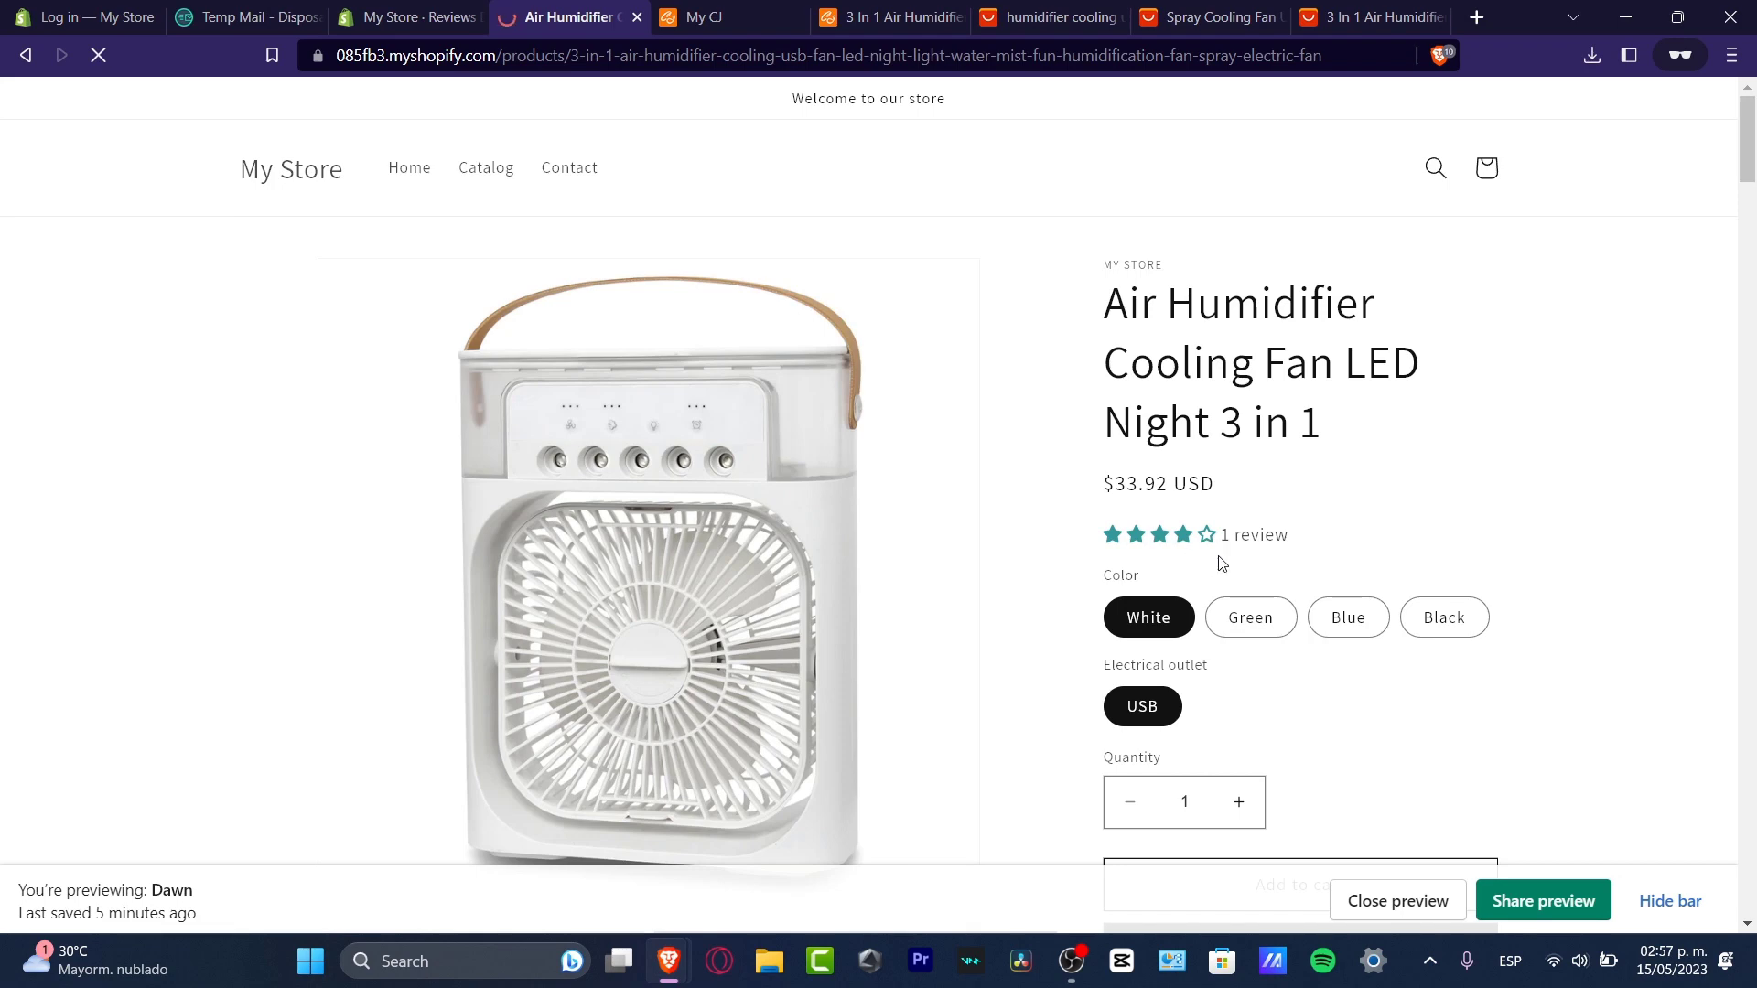
click(1252, 542)
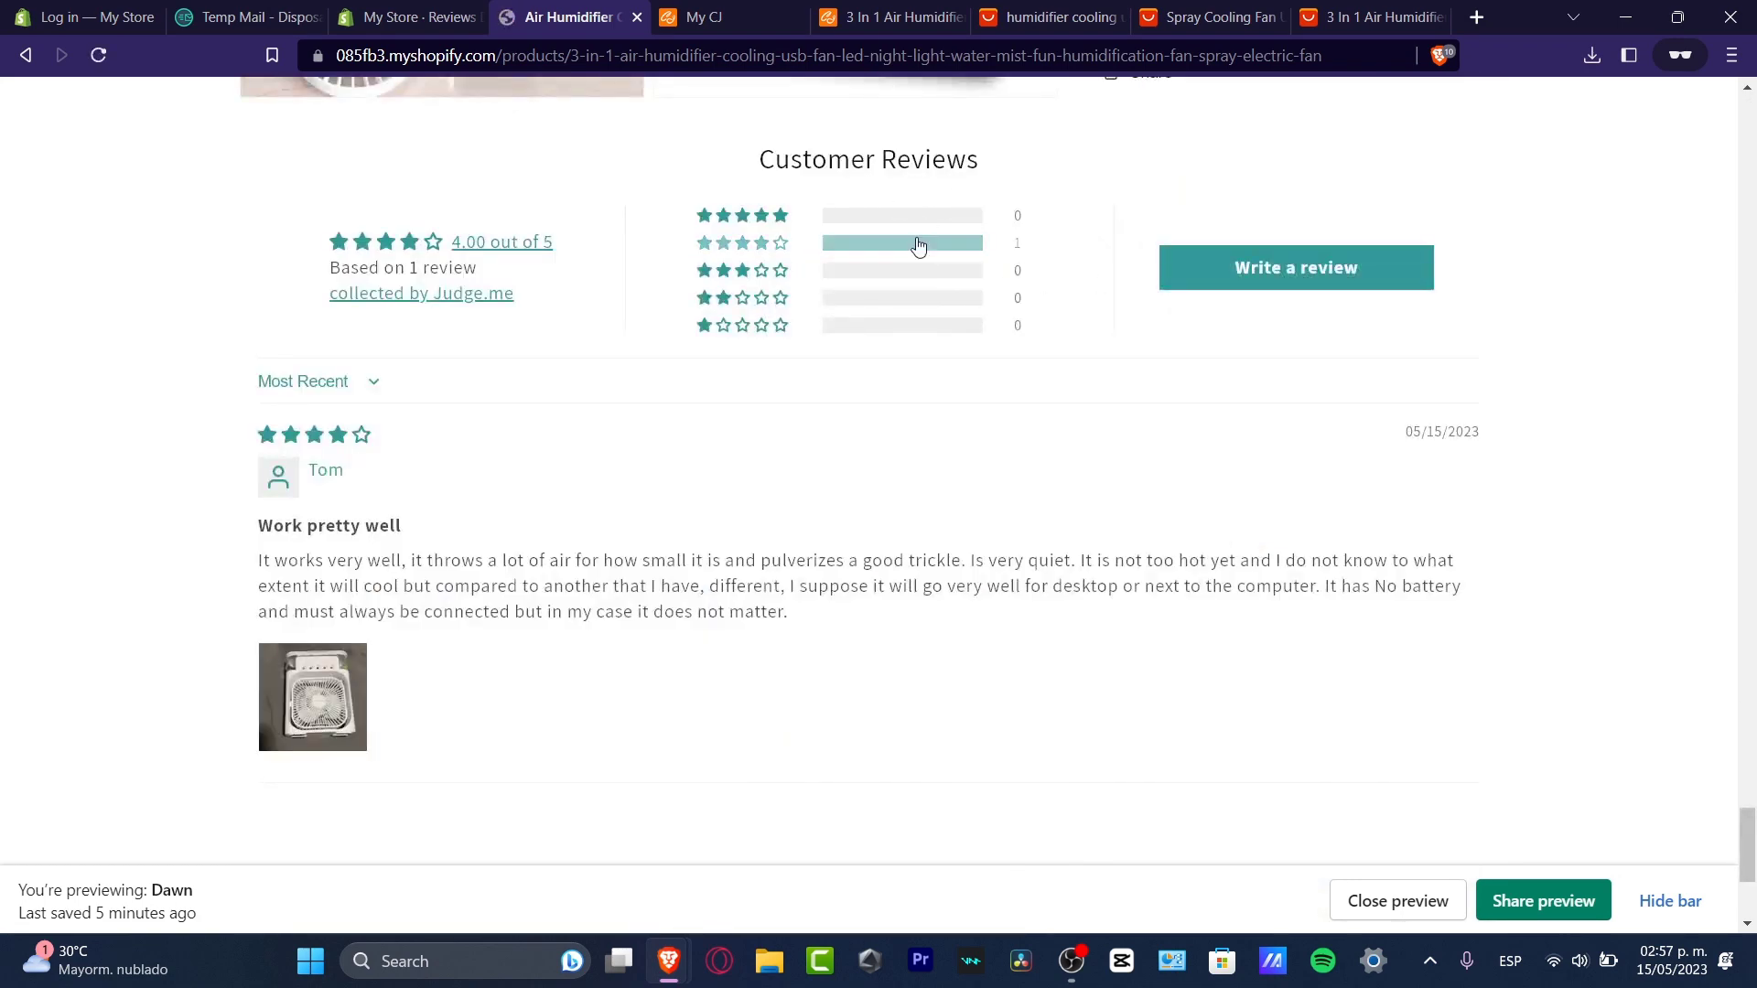
drag(788, 612, 687, 98)
click(983, 410)
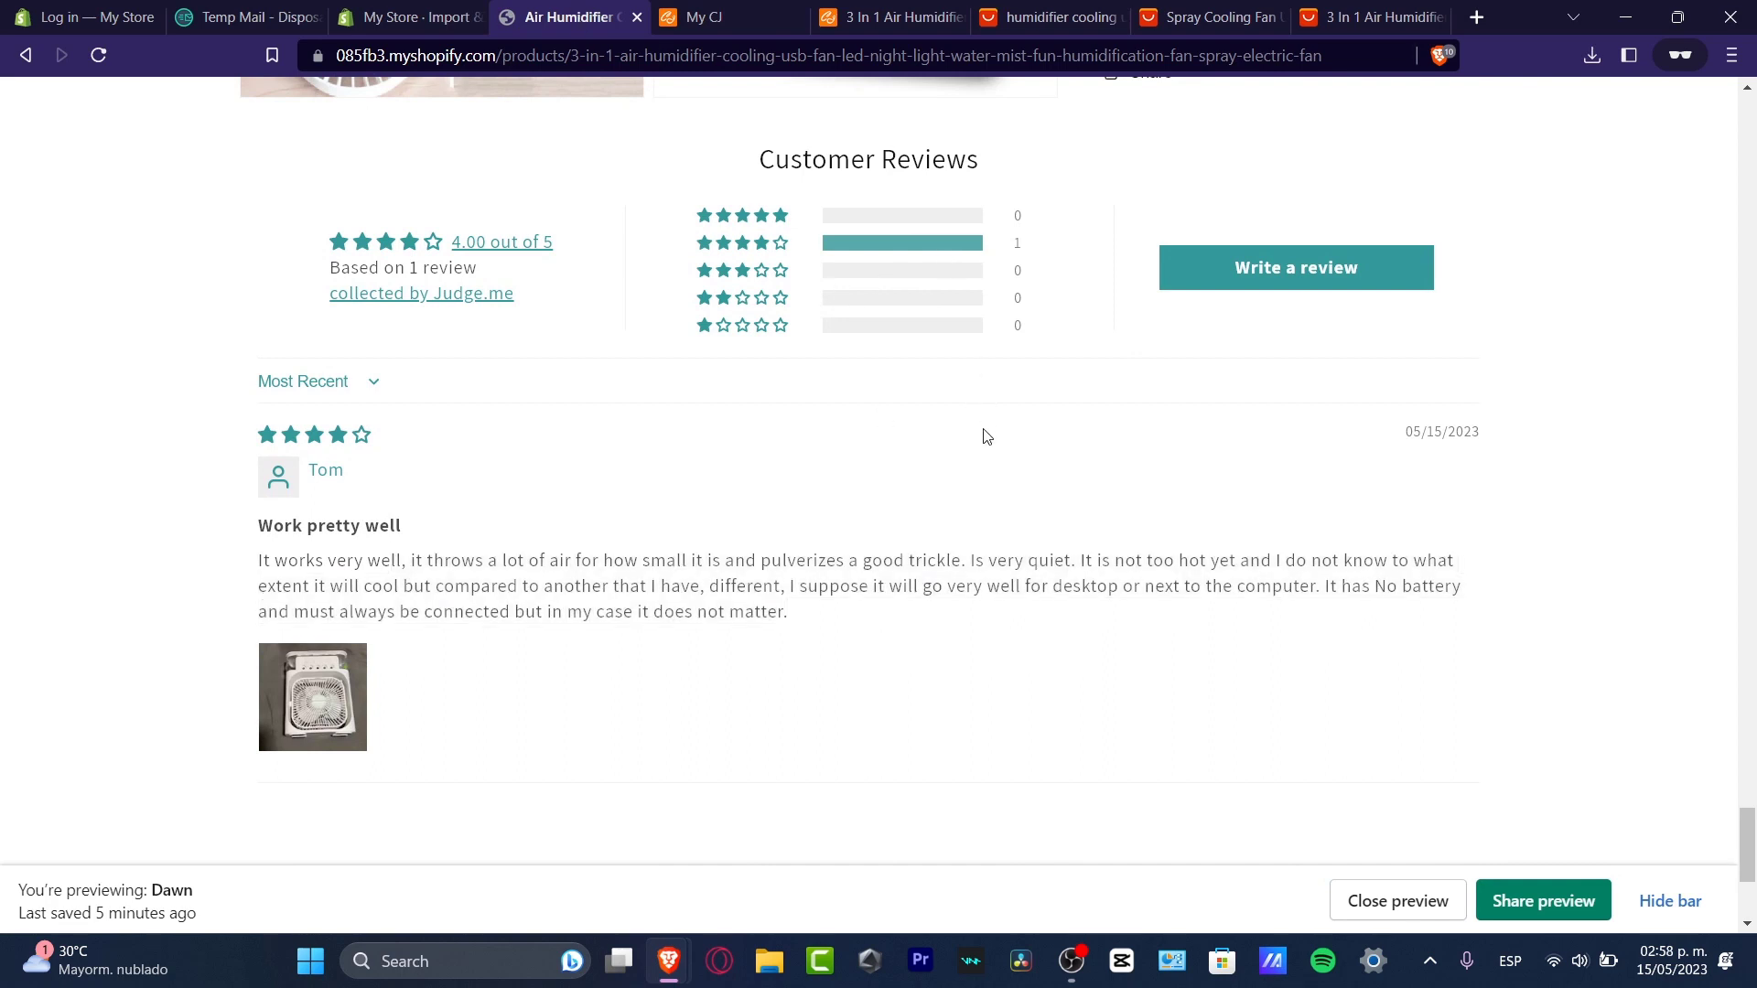
scroll(1011, 506, up, 10)
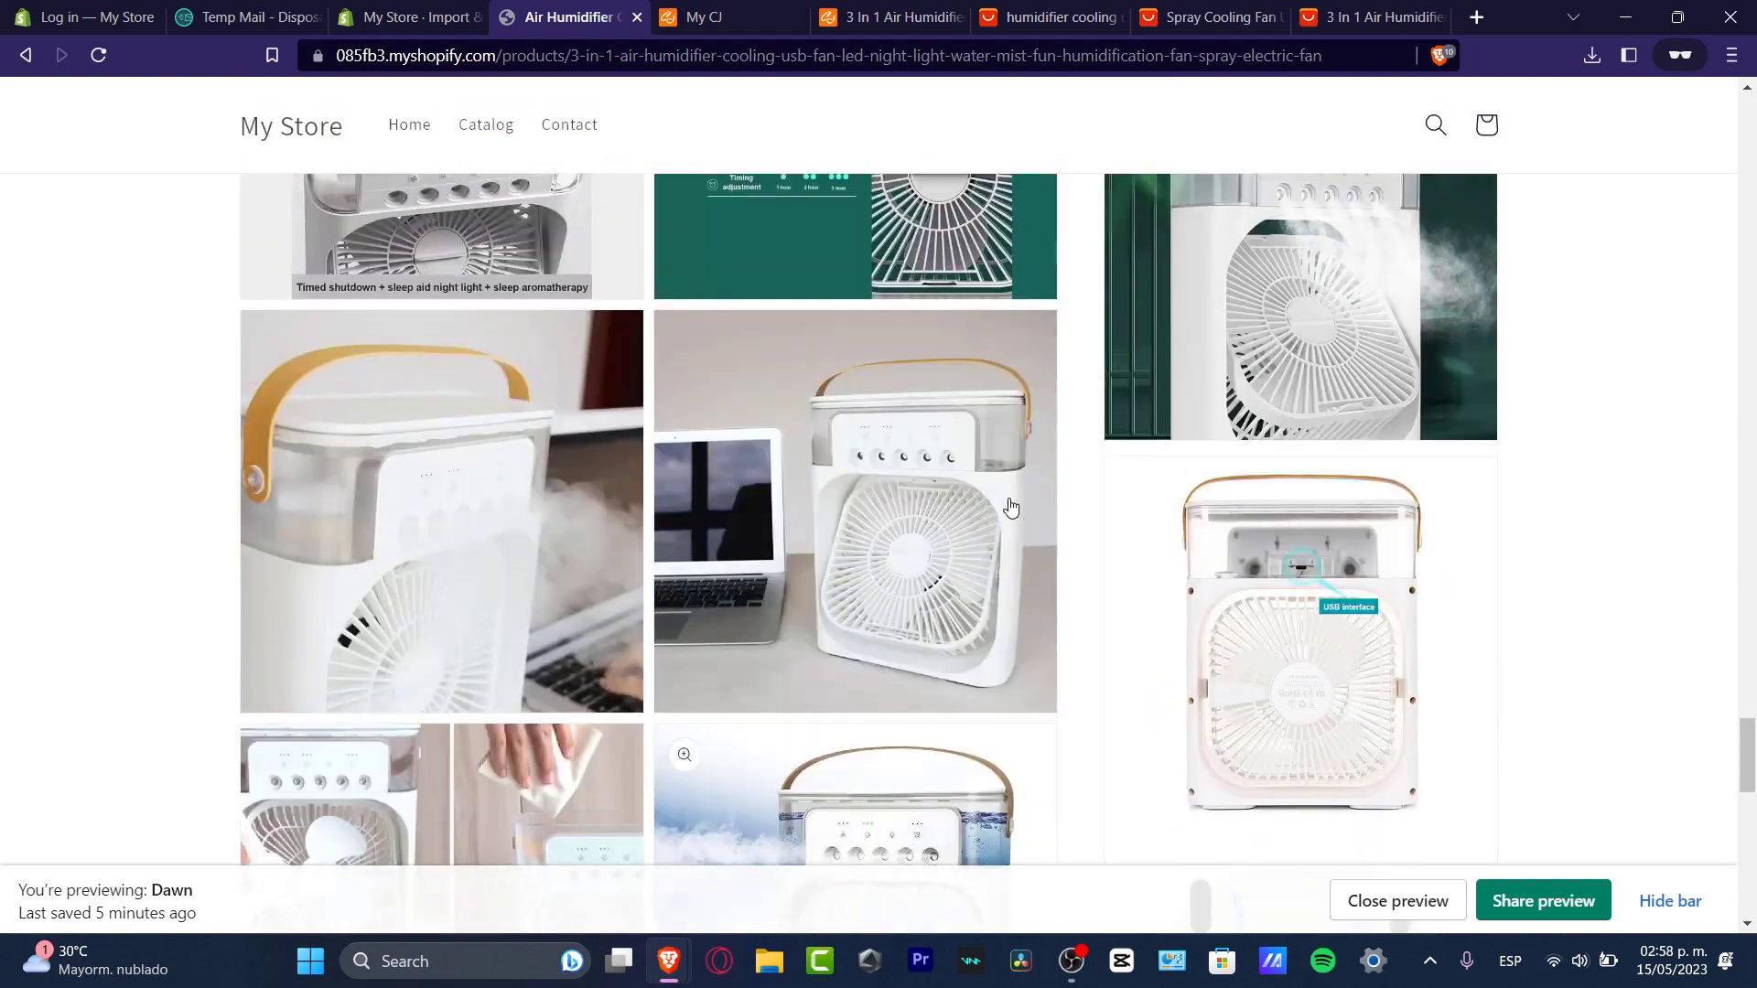
scroll(1011, 506, down, 14)
scroll(1012, 506, up, 14)
scroll(1012, 503, up, 10)
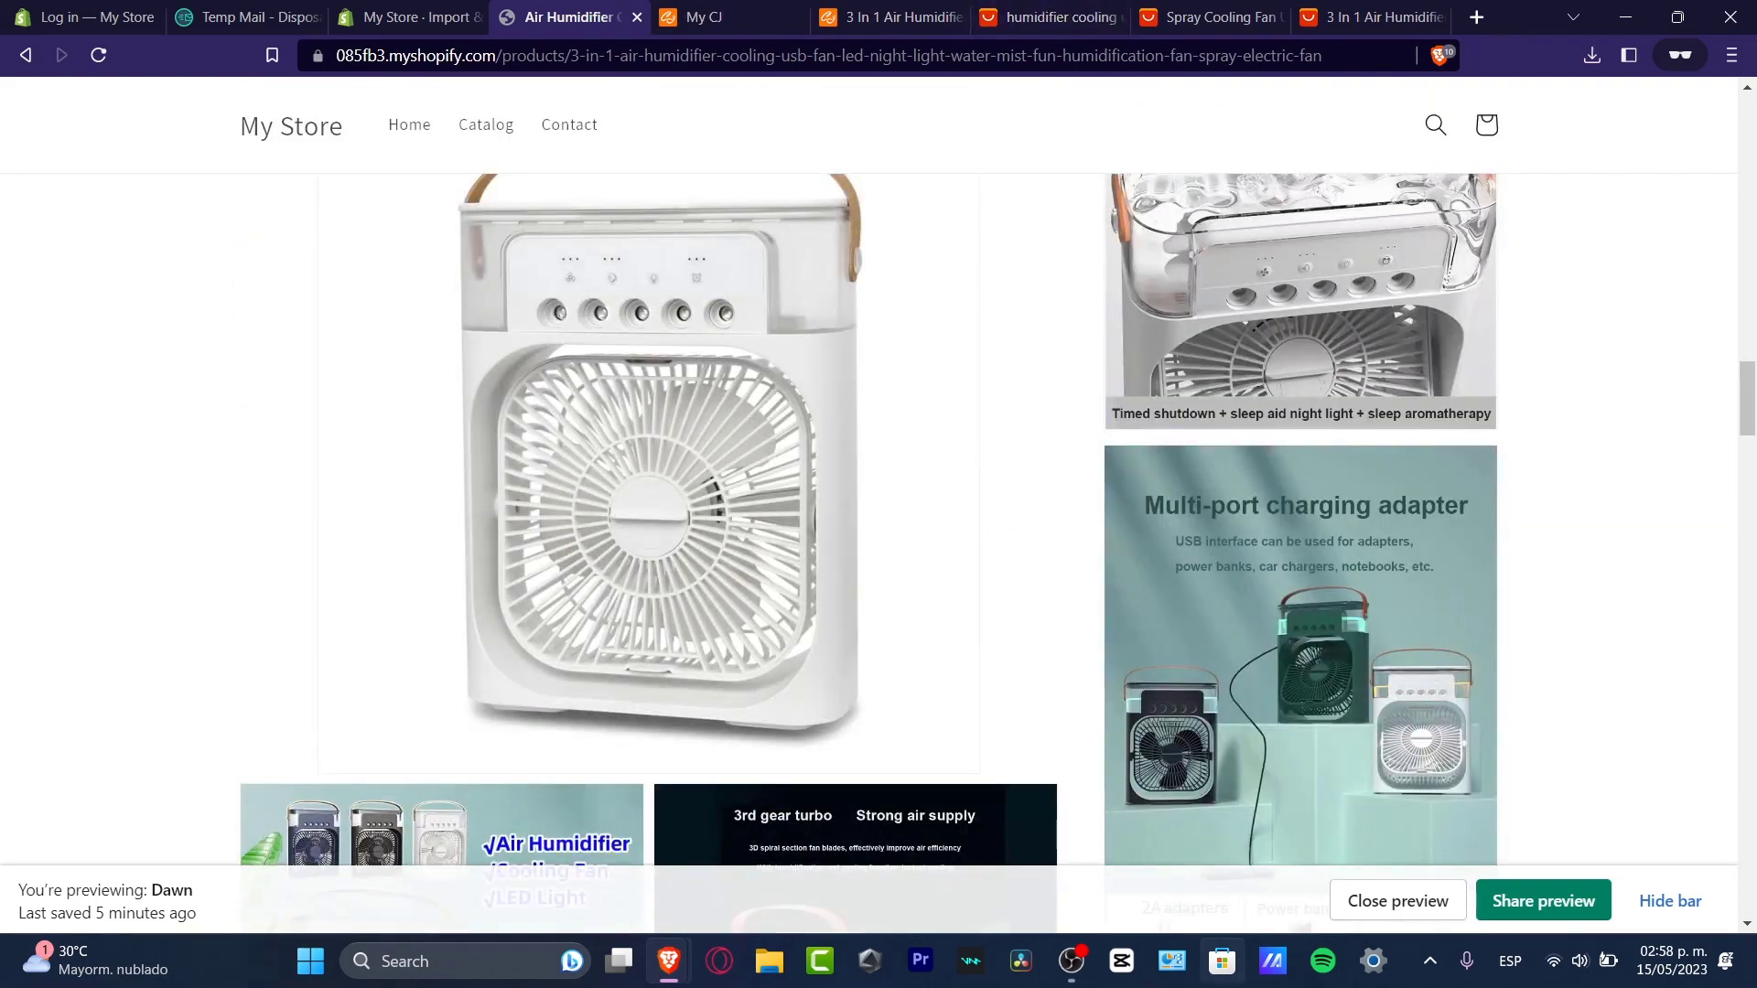
scroll(1607, 793, up, 10)
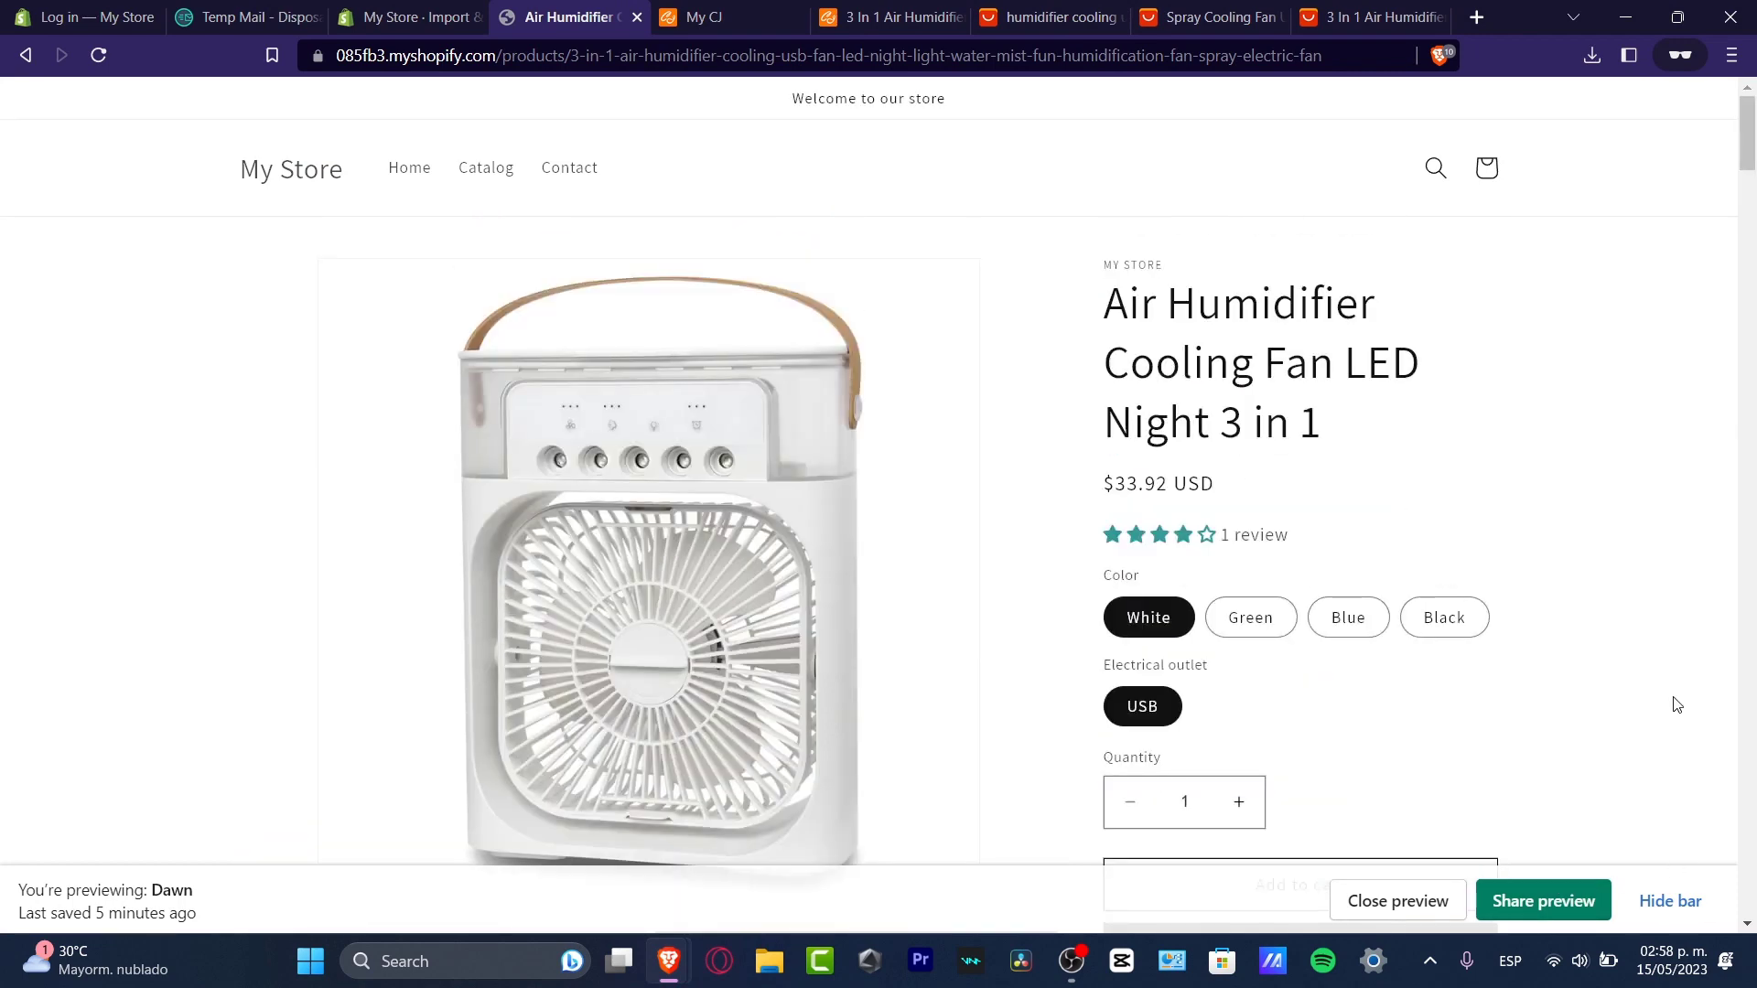
- Return to the humidifier fan's CJdropshipping page and view its buyer review section
click(926, 17)
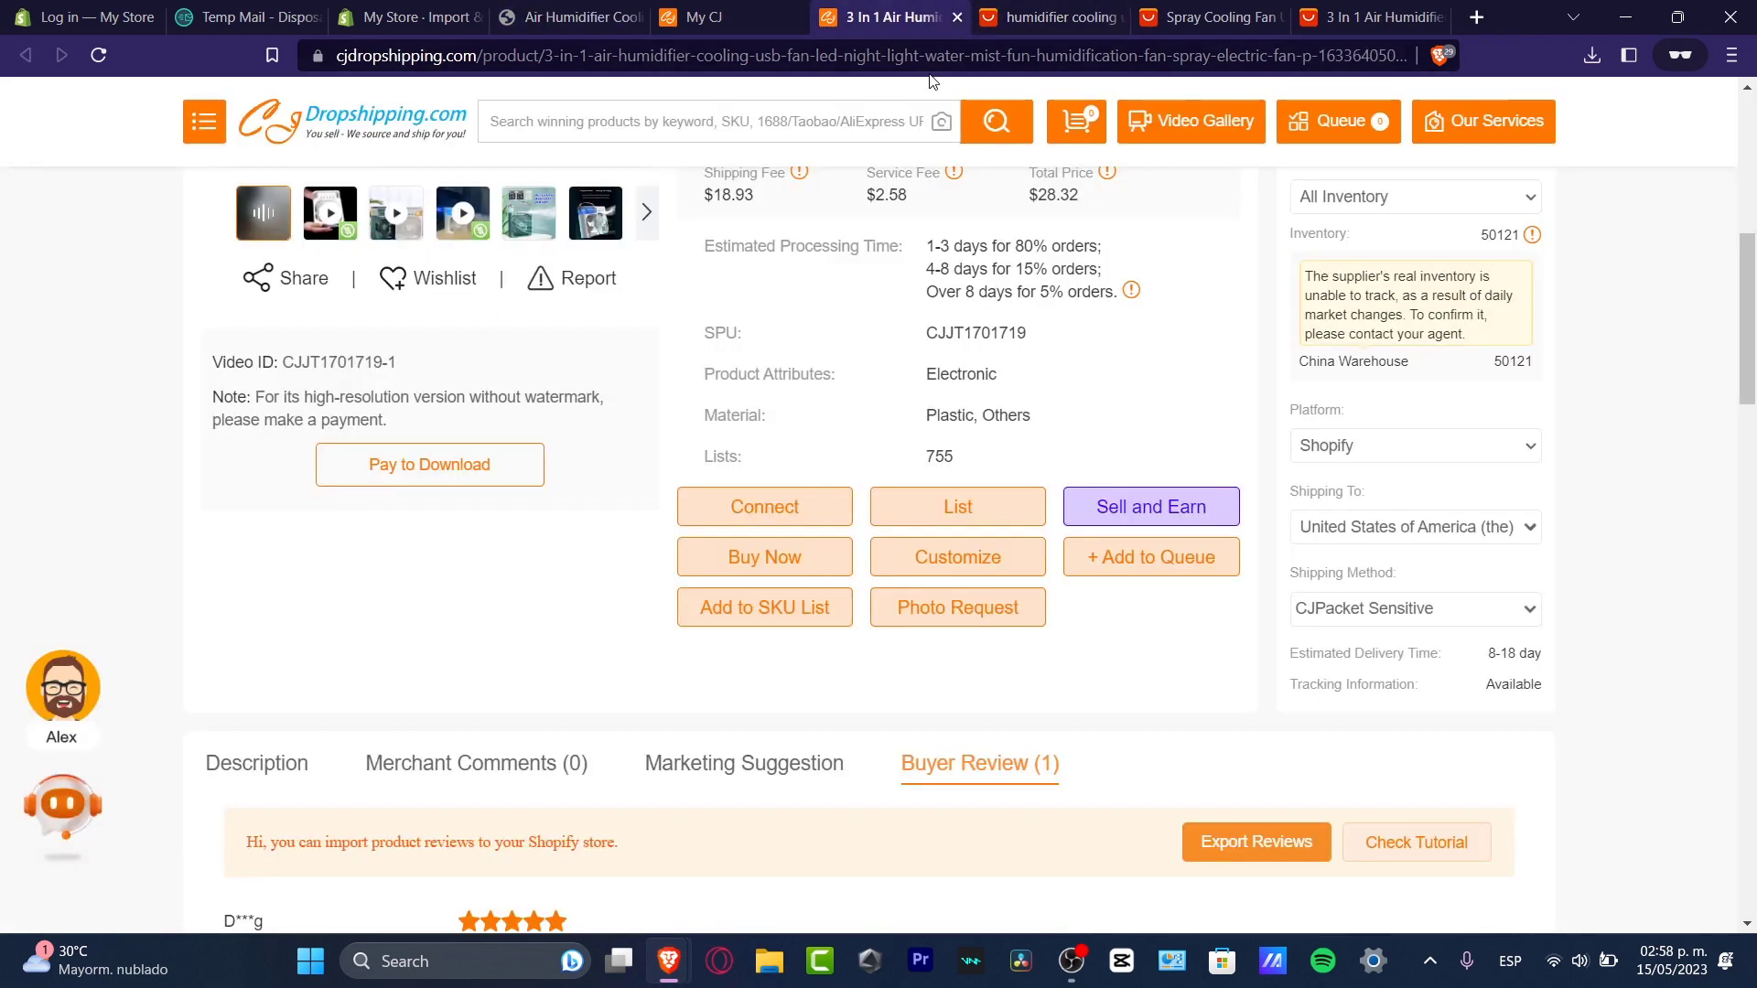